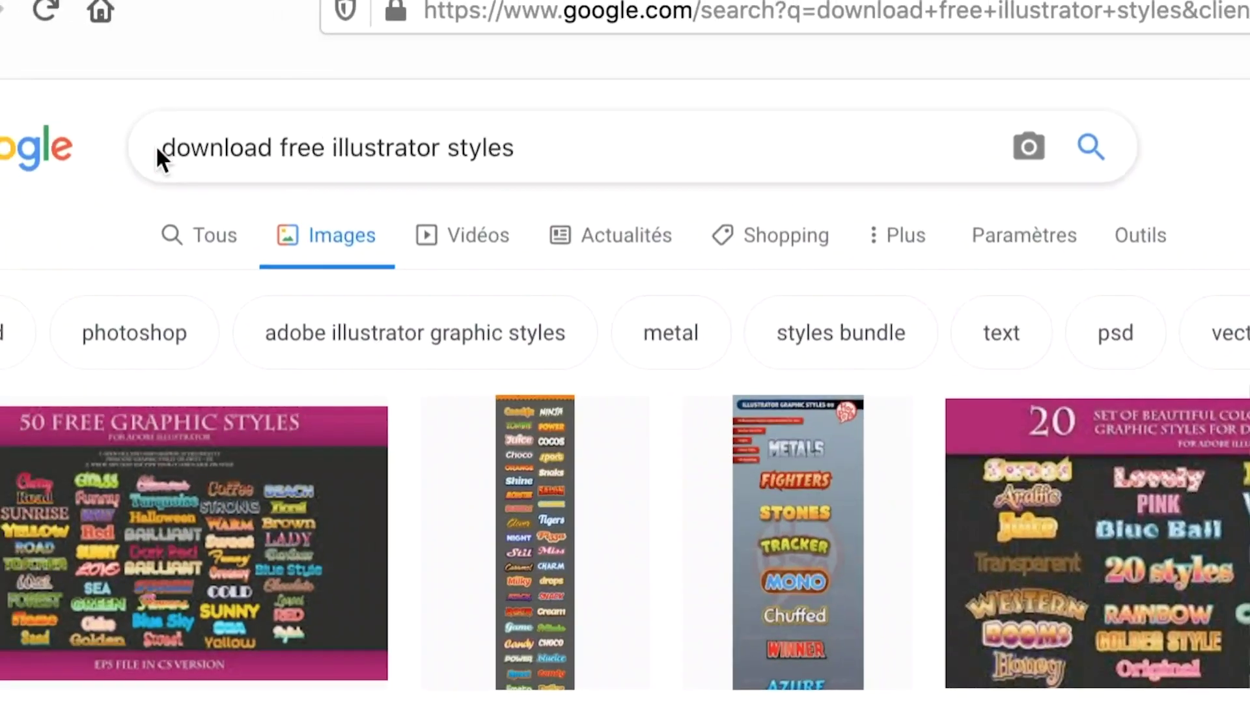
# - Browse the Google image results for "download free illustrator styles"
pyautogui.moveTo(160, 147); pyautogui.dragTo(402, 155)
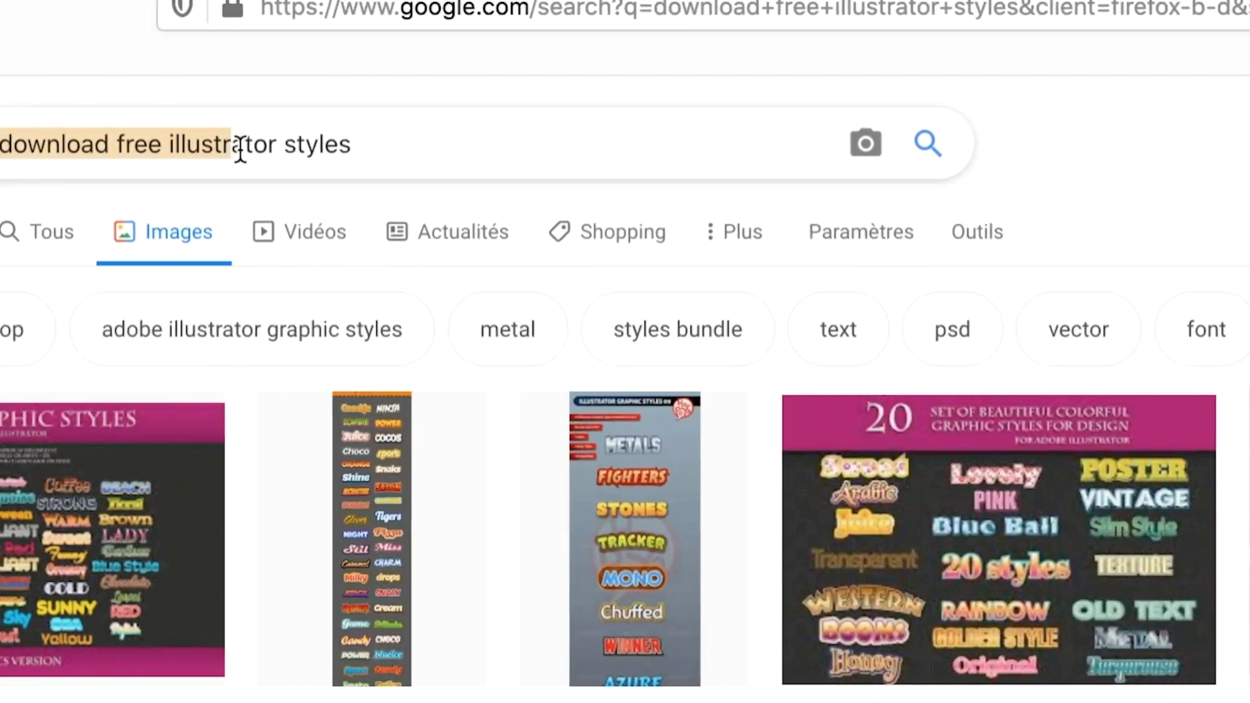
pyautogui.moveTo(241, 149); pyautogui.dragTo(347, 149)
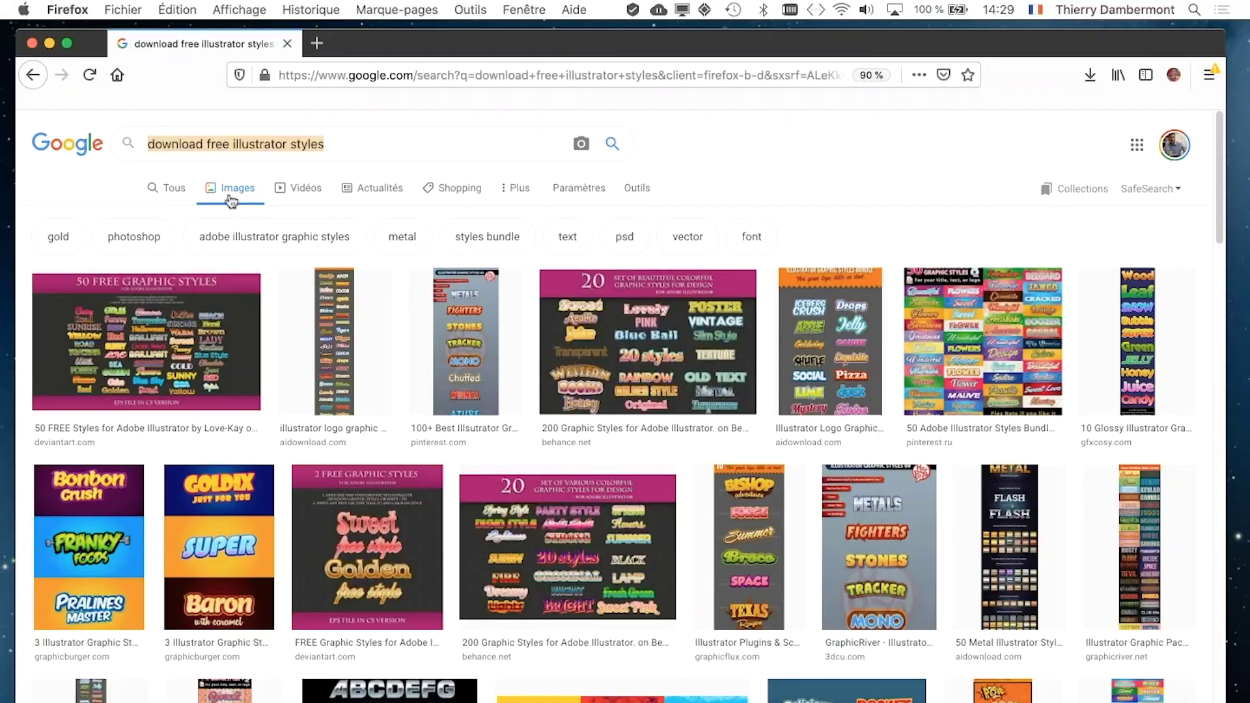
pyautogui.scroll(-3, 651, 403)
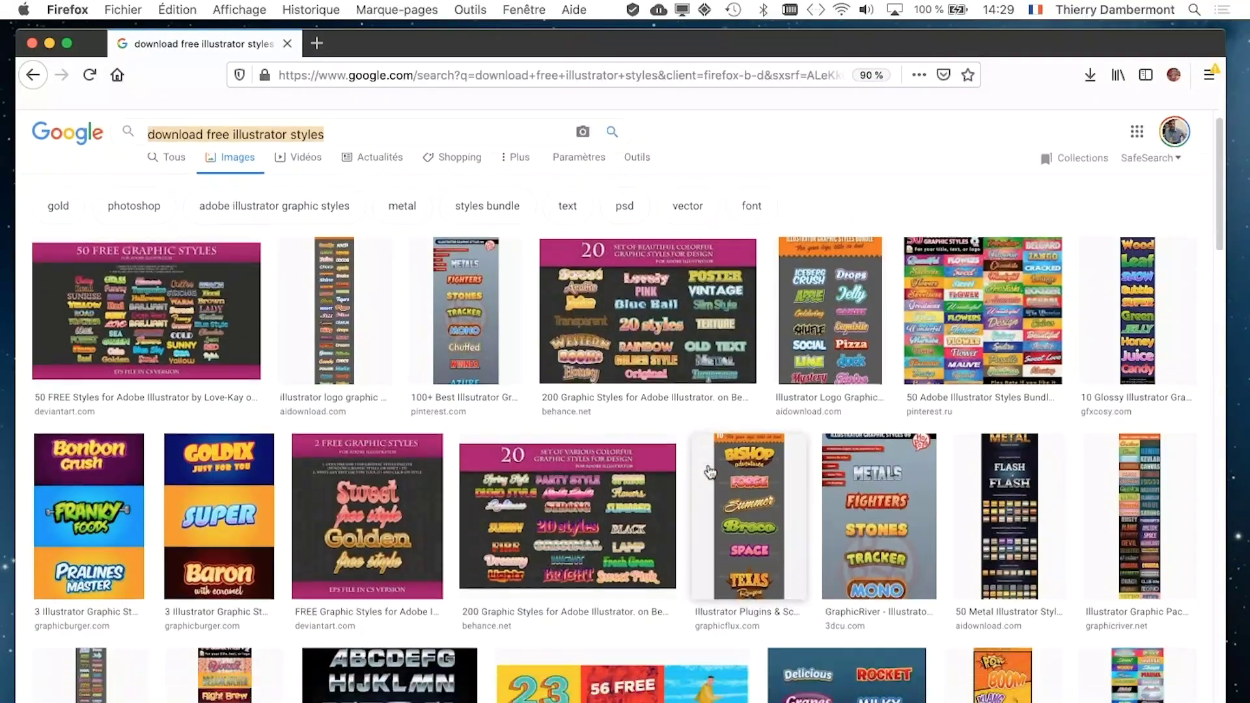
pyautogui.scroll(-8, 710, 472)
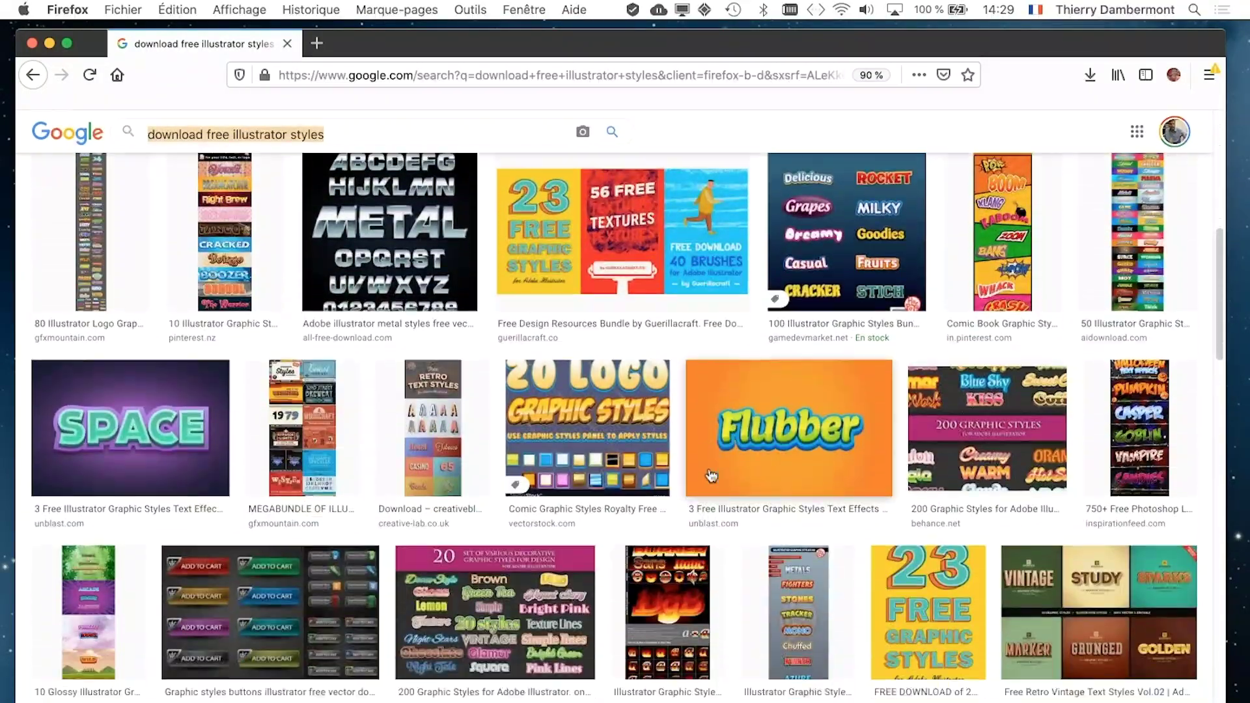
pyautogui.scroll(-2, 713, 475)
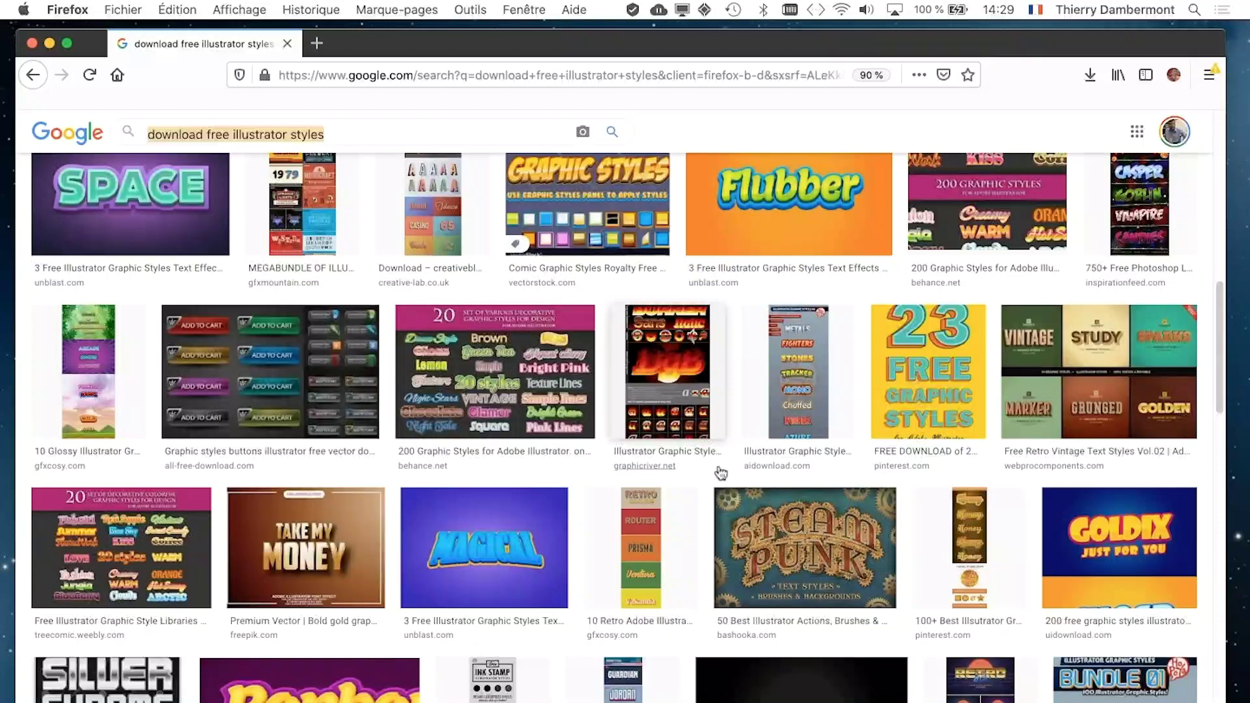
pyautogui.scroll(-2, 721, 473)
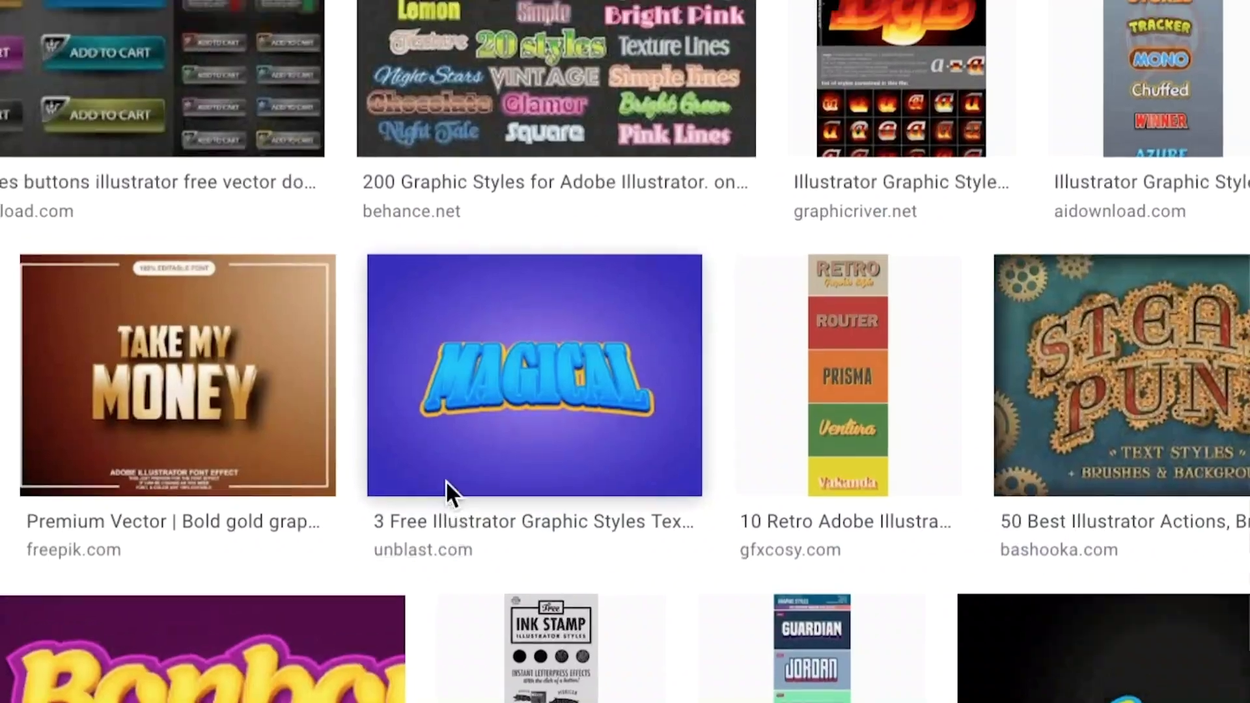
# - Open the unblast.com result "3 Free Illustrator Graphic Styles Text Effects" in a new tab and look over its page
pyautogui.click(450, 506)
pyautogui.click(412, 93)
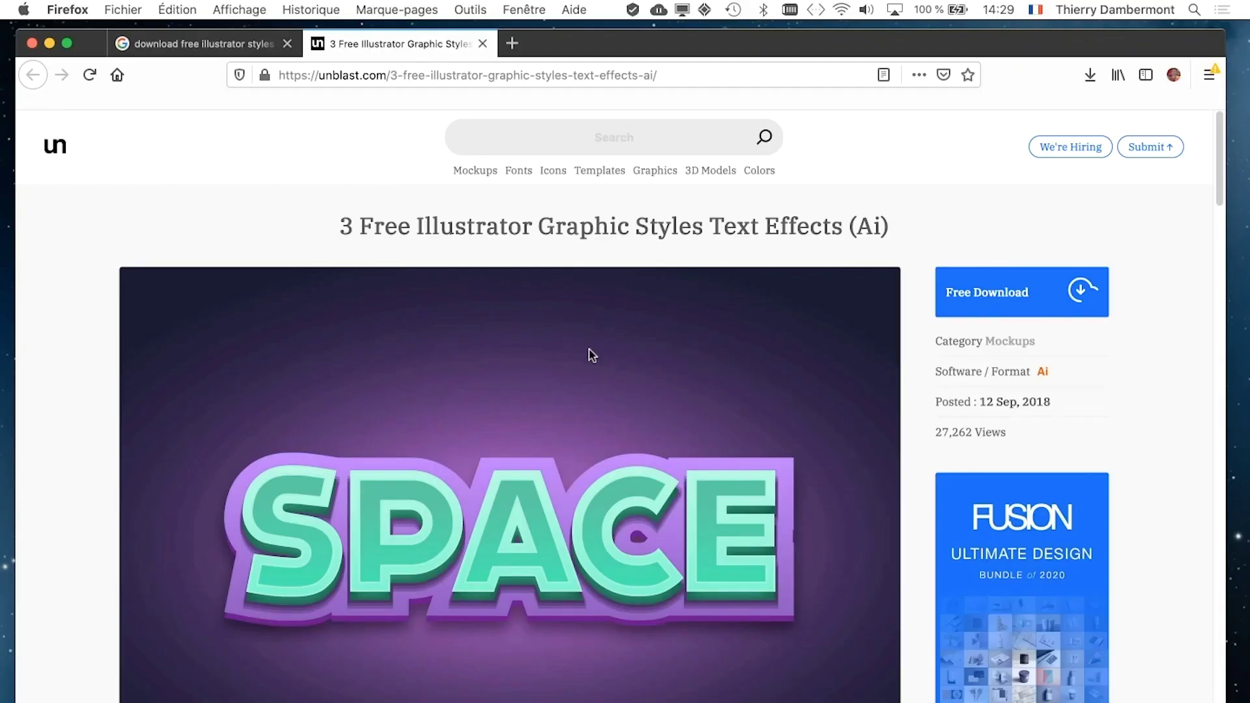
pyautogui.scroll(-6, 853, 443)
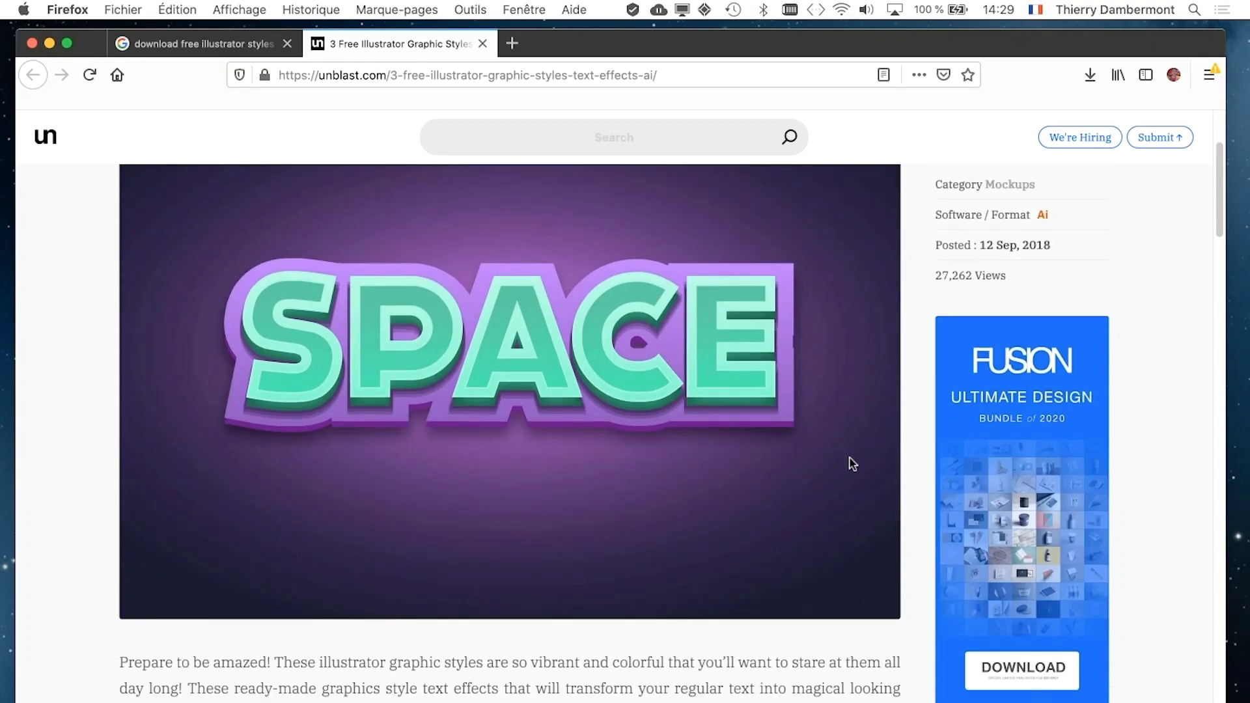
pyautogui.scroll(-7, 848, 465)
pyautogui.scroll(9, 846, 462)
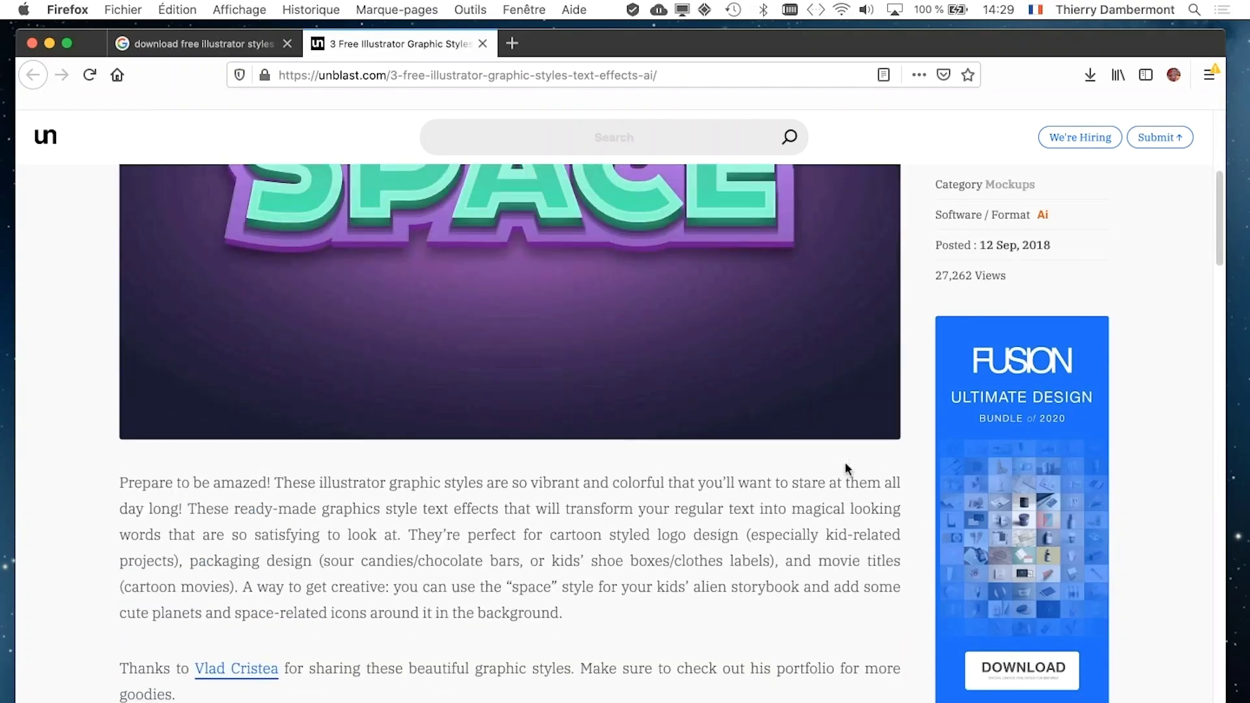
pyautogui.moveTo(1220, 228); pyautogui.dragTo(1221, 156)
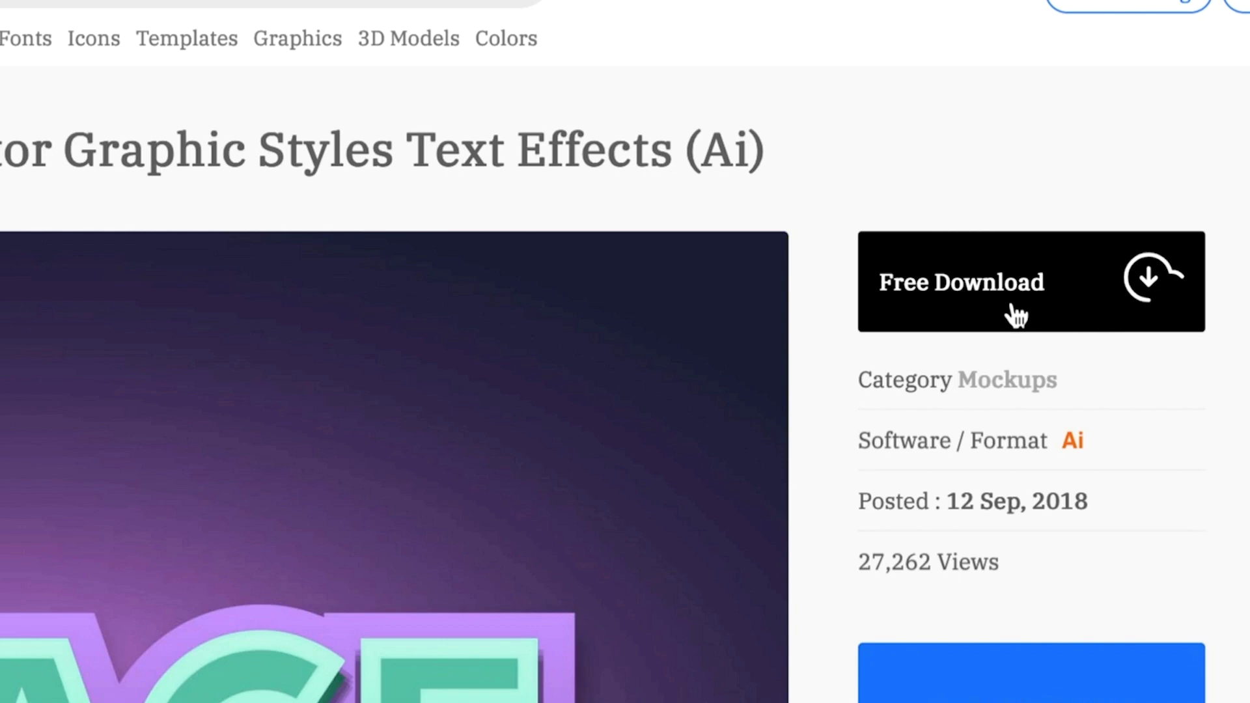
# - Follow the free download to graphicburger.com and find the download option for 3 Illustrator Graphic Styles Vol.3
pyautogui.click(1017, 316)
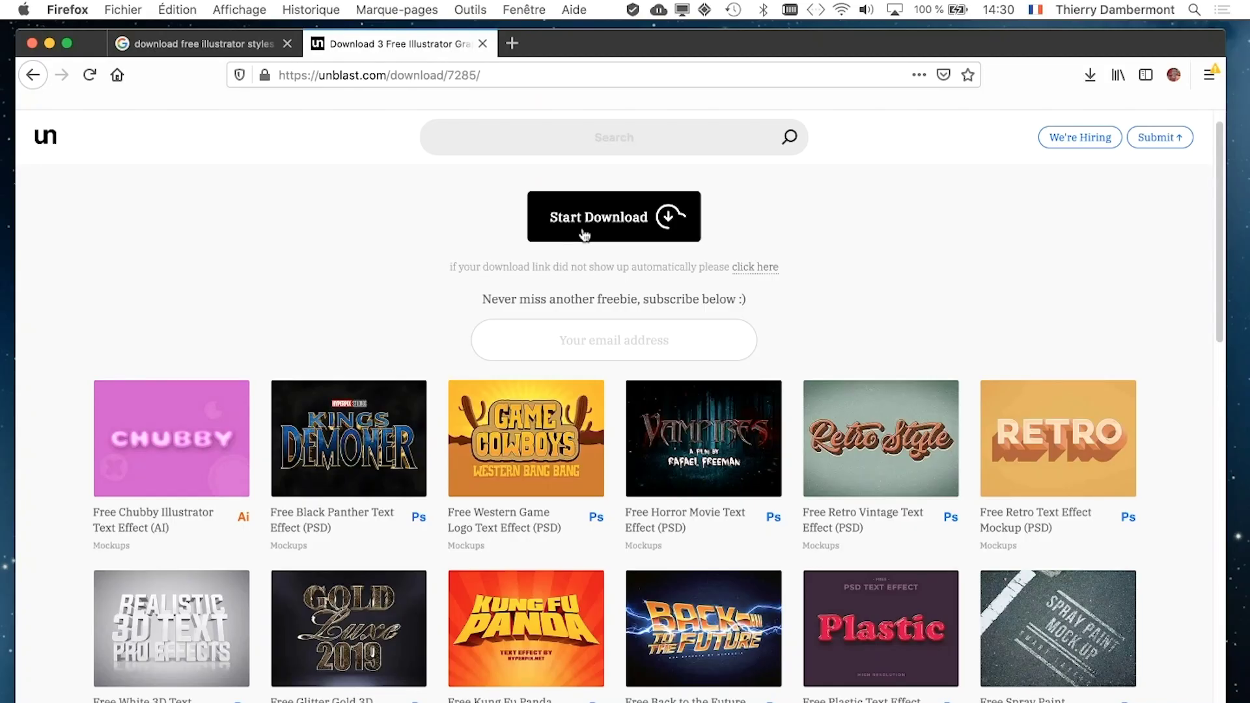
pyautogui.click(586, 242)
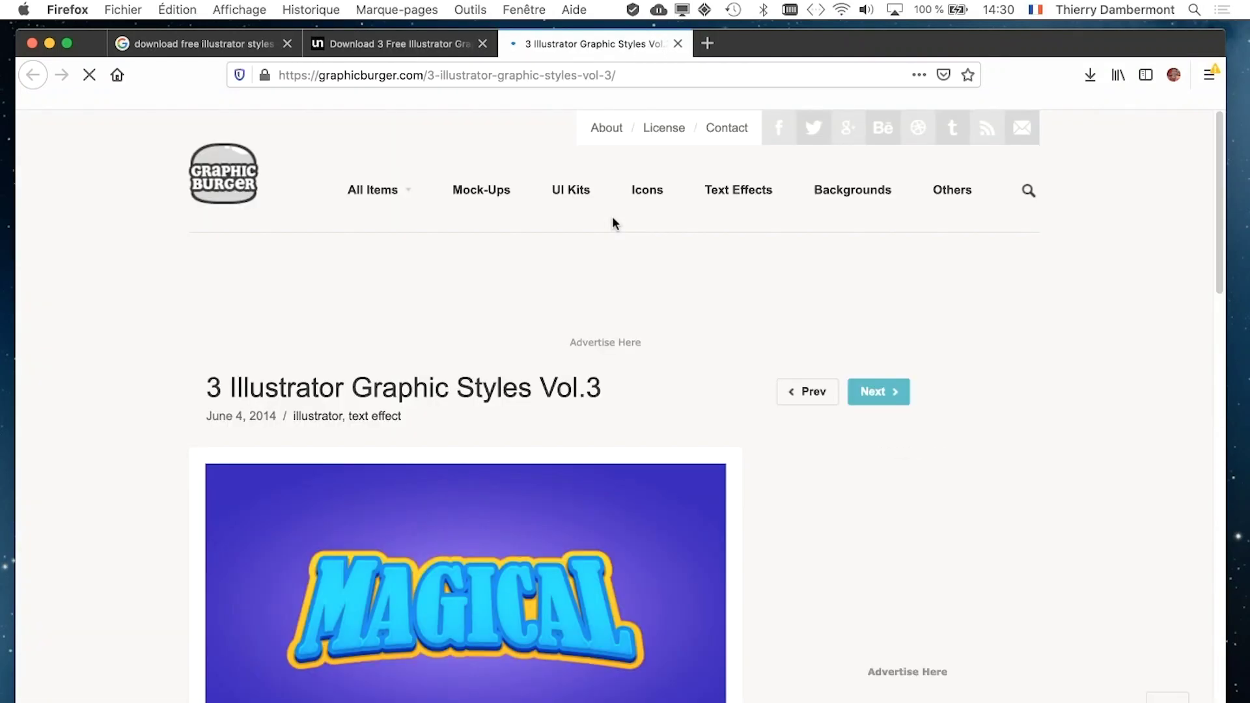
pyautogui.scroll(-2, 709, 424)
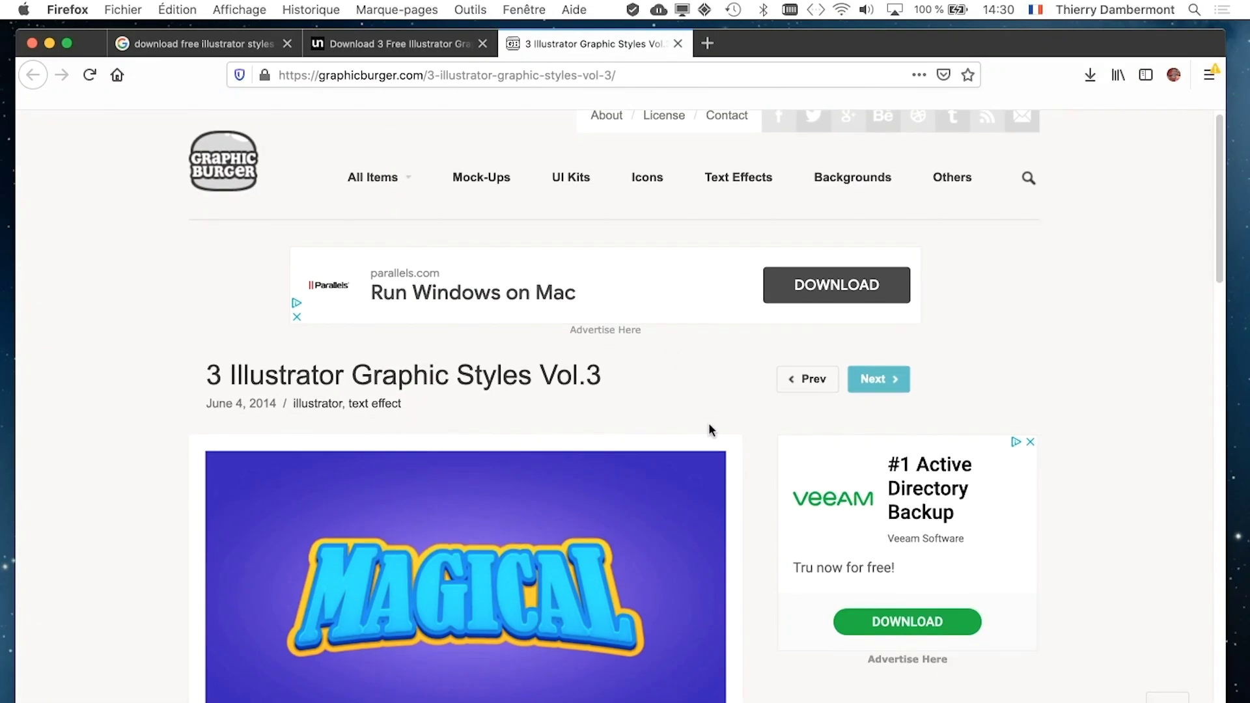
pyautogui.scroll(-3, 709, 426)
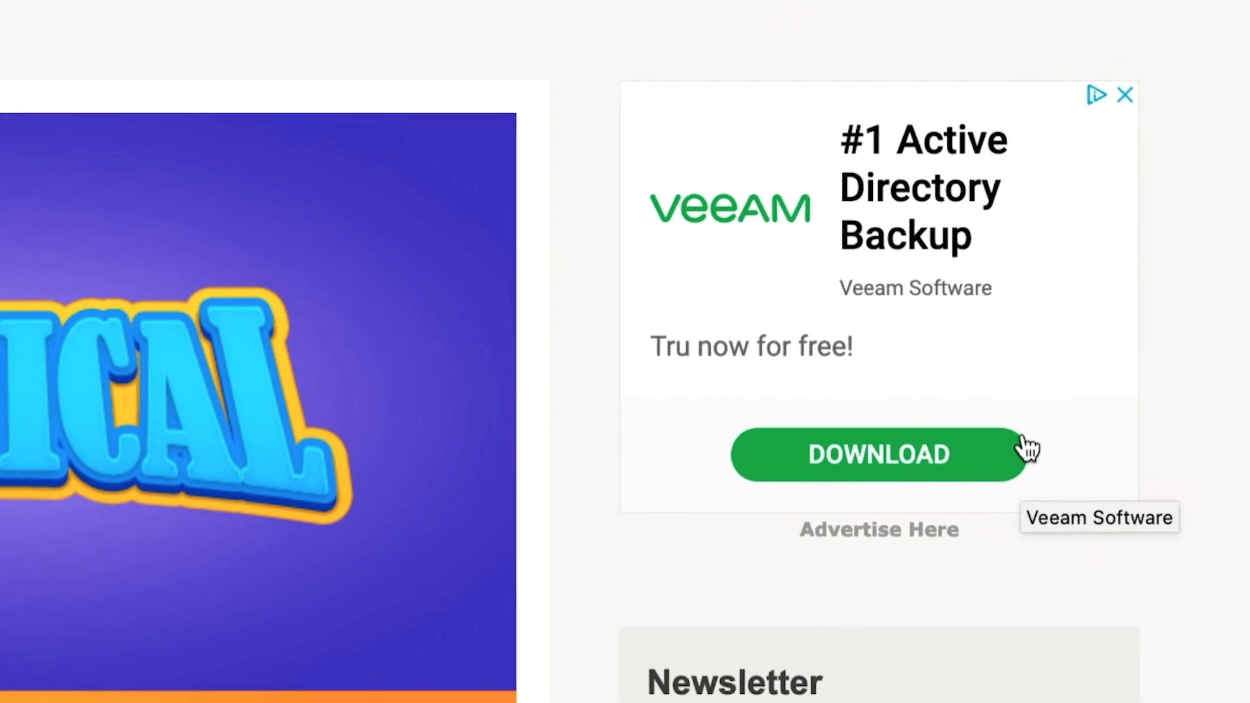
pyautogui.scroll(-5, 841, 441)
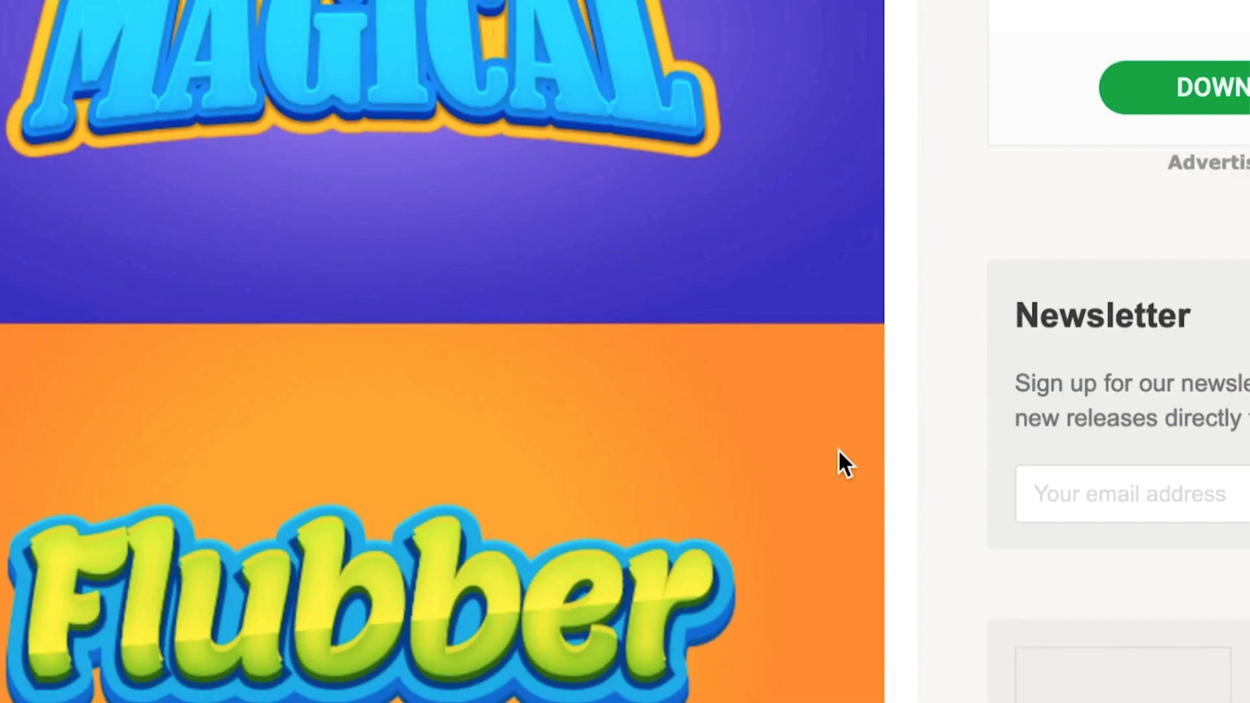
pyautogui.scroll(-20, 838, 448)
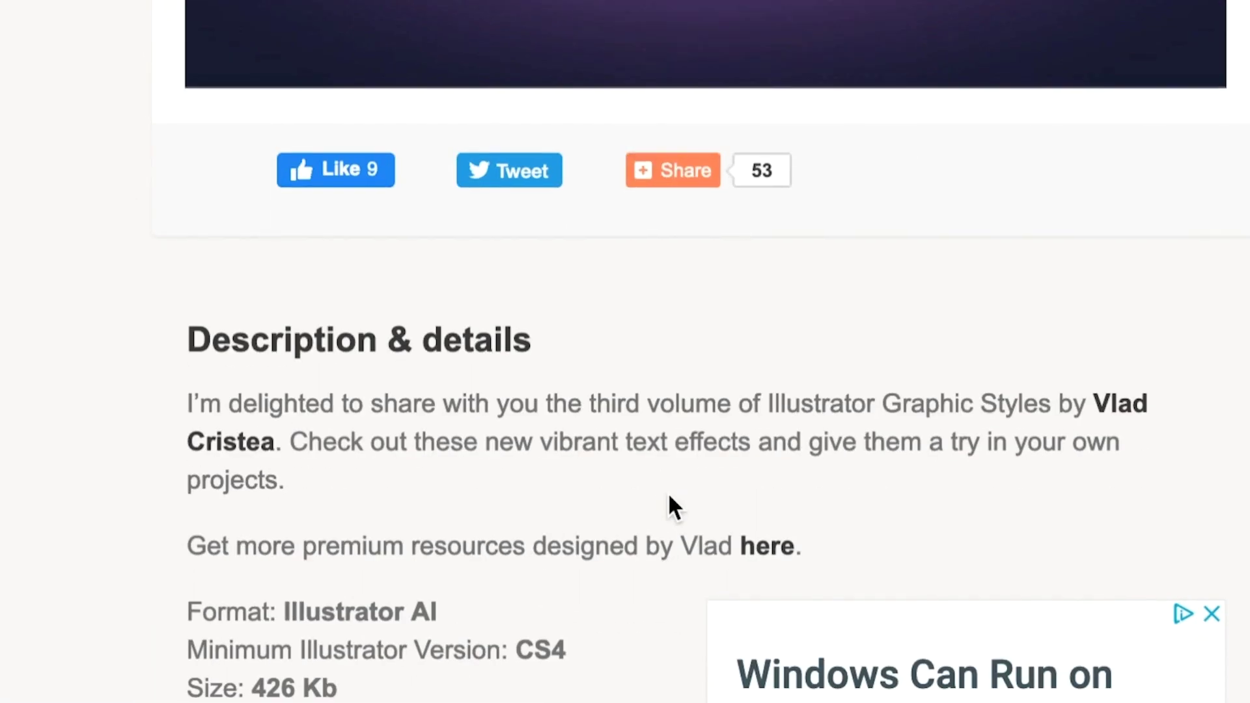
pyautogui.scroll(-4, 668, 496)
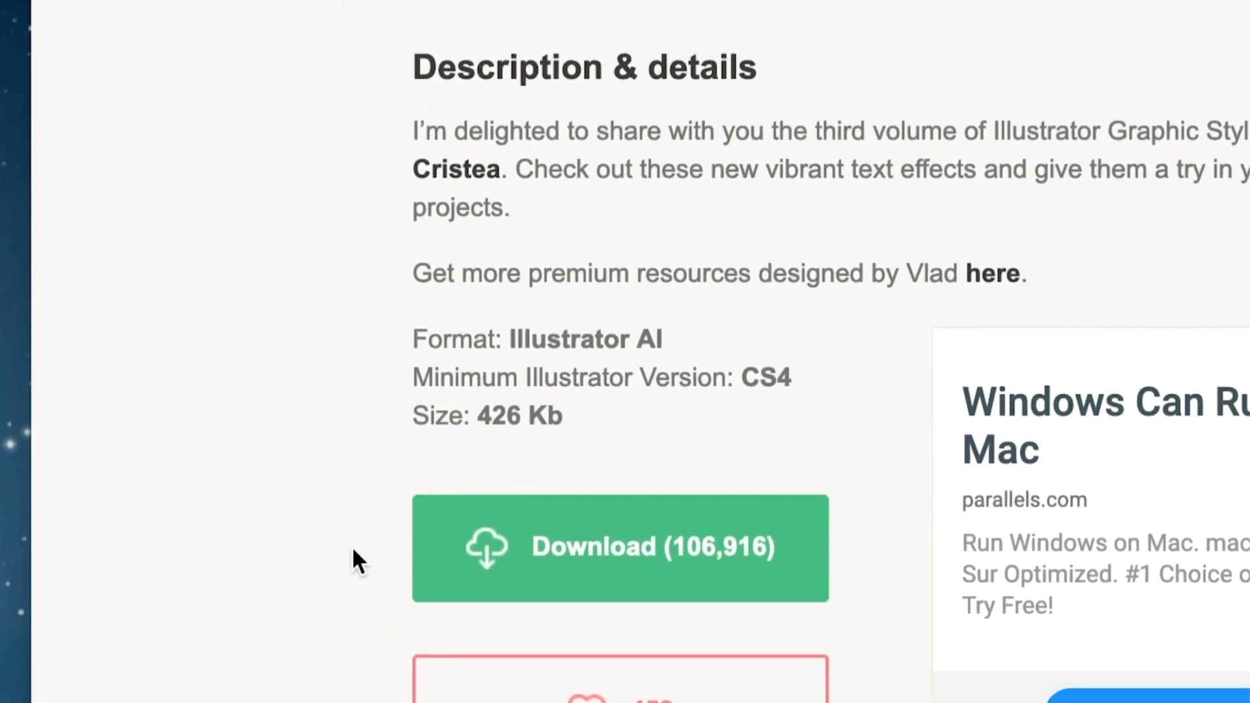
pyautogui.scroll(-3, 350, 553)
pyautogui.scroll(-1, 341, 557)
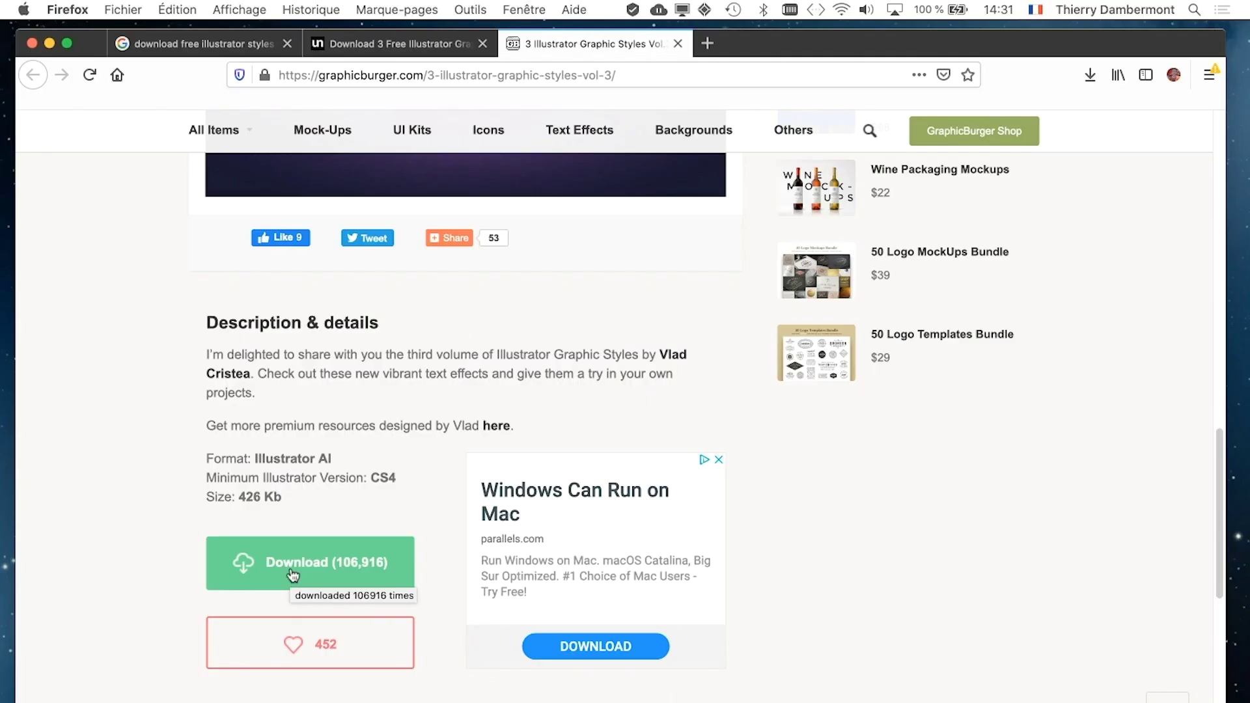
# - Minimize the browser and enlarge the window of liens de téléchargement.rtf
pyautogui.click(49, 44)
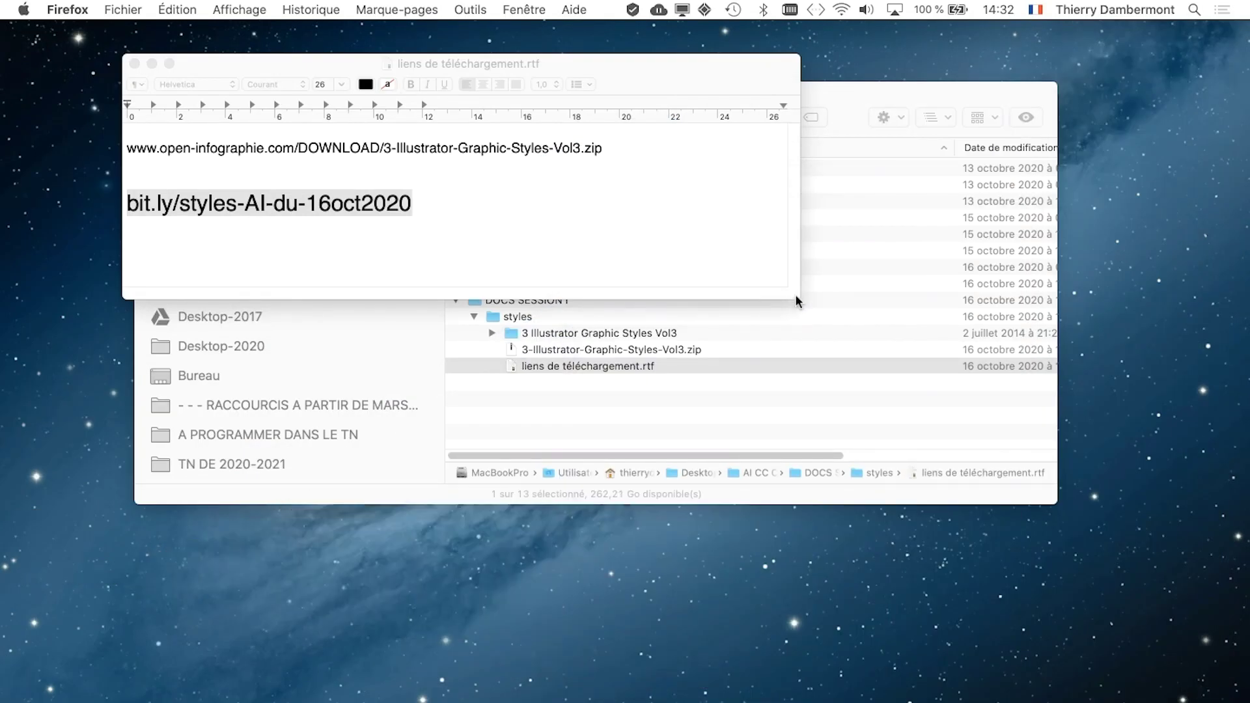
pyautogui.moveTo(796, 297); pyautogui.dragTo(956, 319)
pyautogui.moveTo(684, 89)
pyautogui.mouseDown()
pyautogui.moveTo(675, 226)
pyautogui.moveTo(668, 90)
pyautogui.mouseUp()
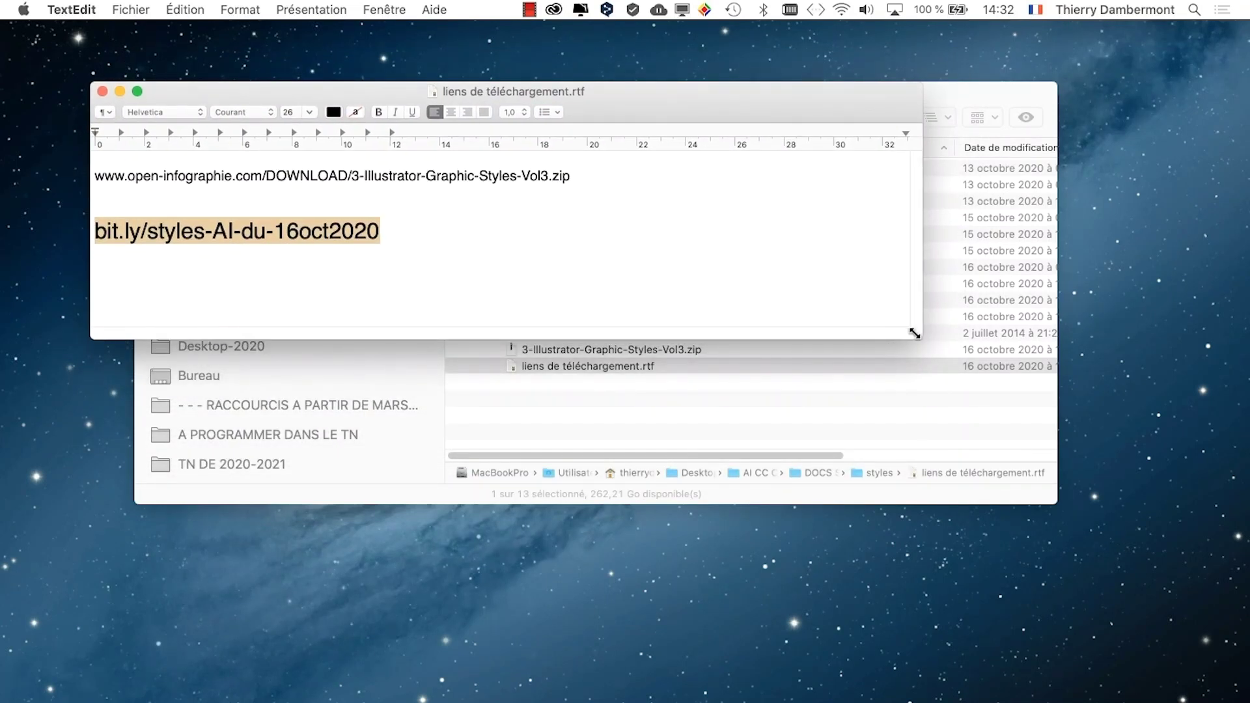
pyautogui.moveTo(915, 332); pyautogui.dragTo(1148, 574)
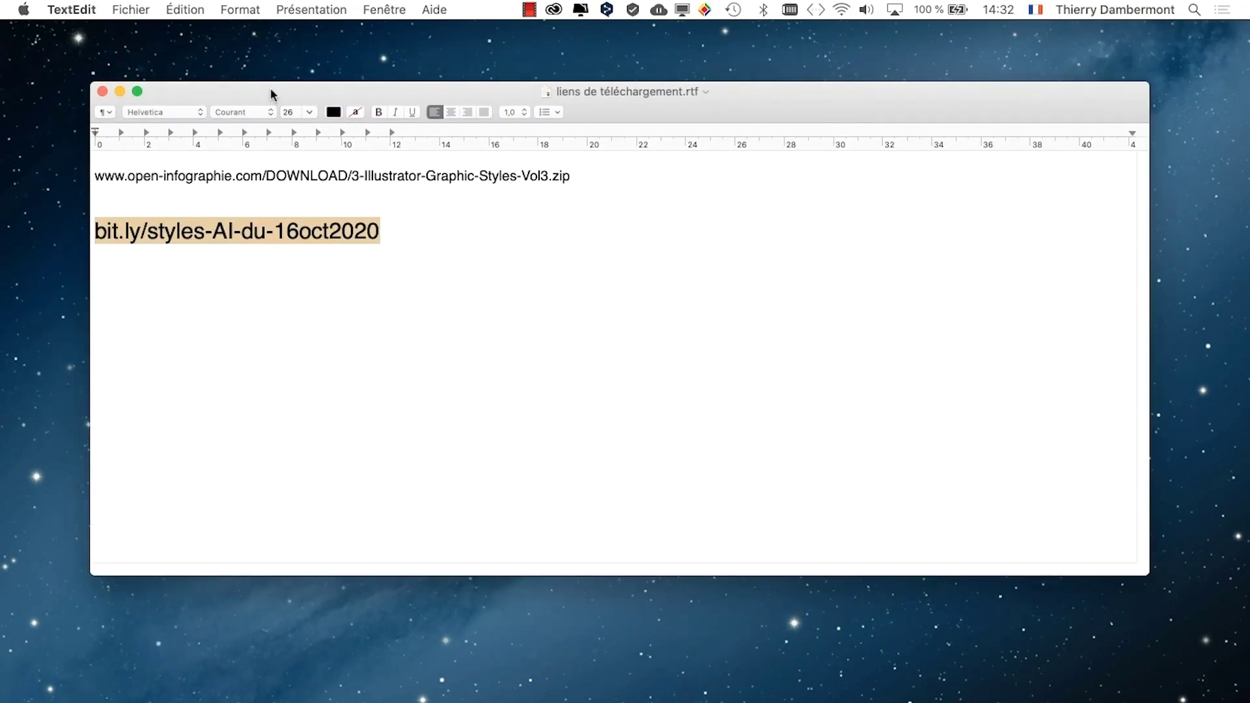
# - Move the text document window aside and place the AI CC CS6 rythme graphique Finder window below the links
pyautogui.moveTo(273, 95); pyautogui.dragTo(358, 95)
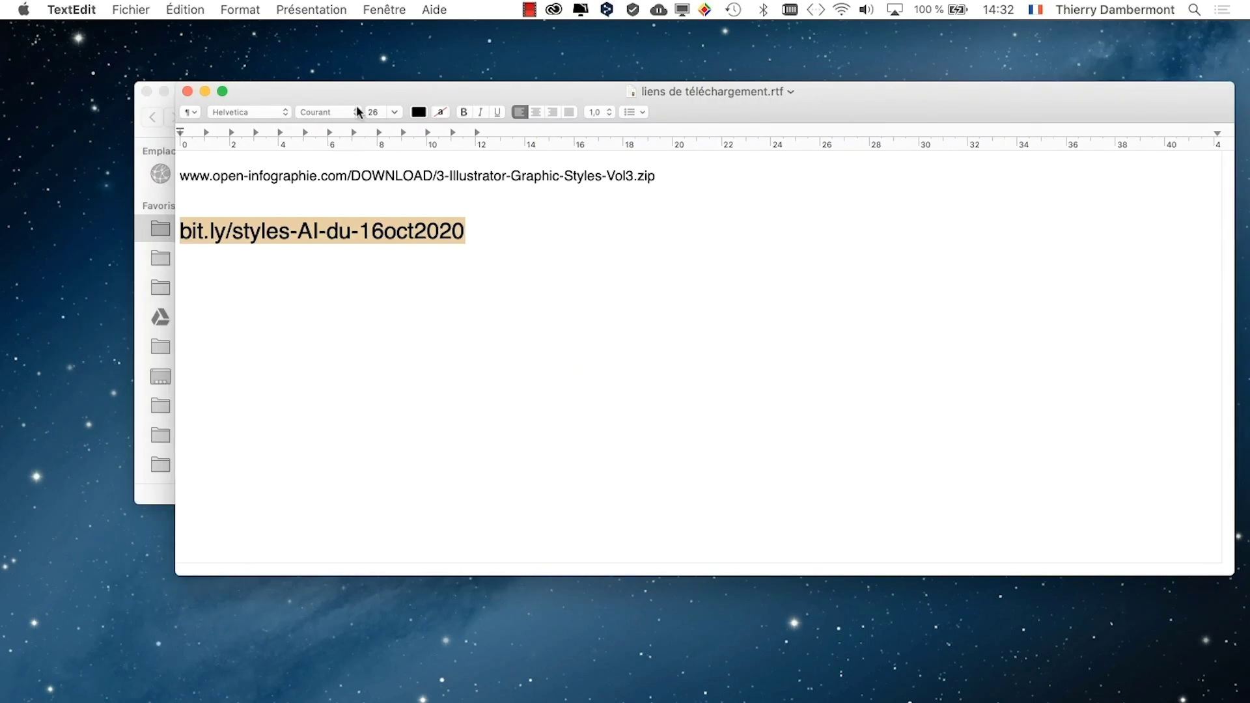
pyautogui.moveTo(257, 90); pyautogui.dragTo(337, 91)
pyautogui.click(253, 87)
pyautogui.moveTo(253, 87); pyautogui.dragTo(209, 597)
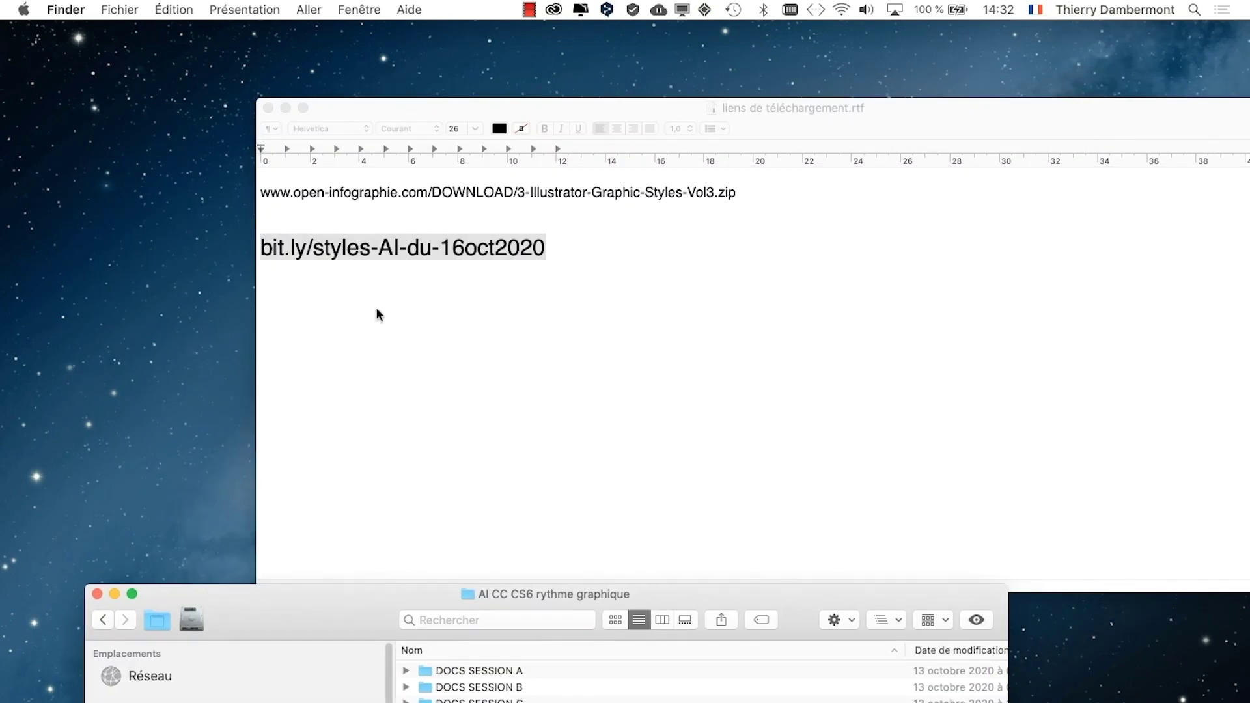
# - Highlight the open-infographie.com zip link and the short link bit.ly/styles-AI-du-16oct2020 in the text document
pyautogui.click(344, 210)
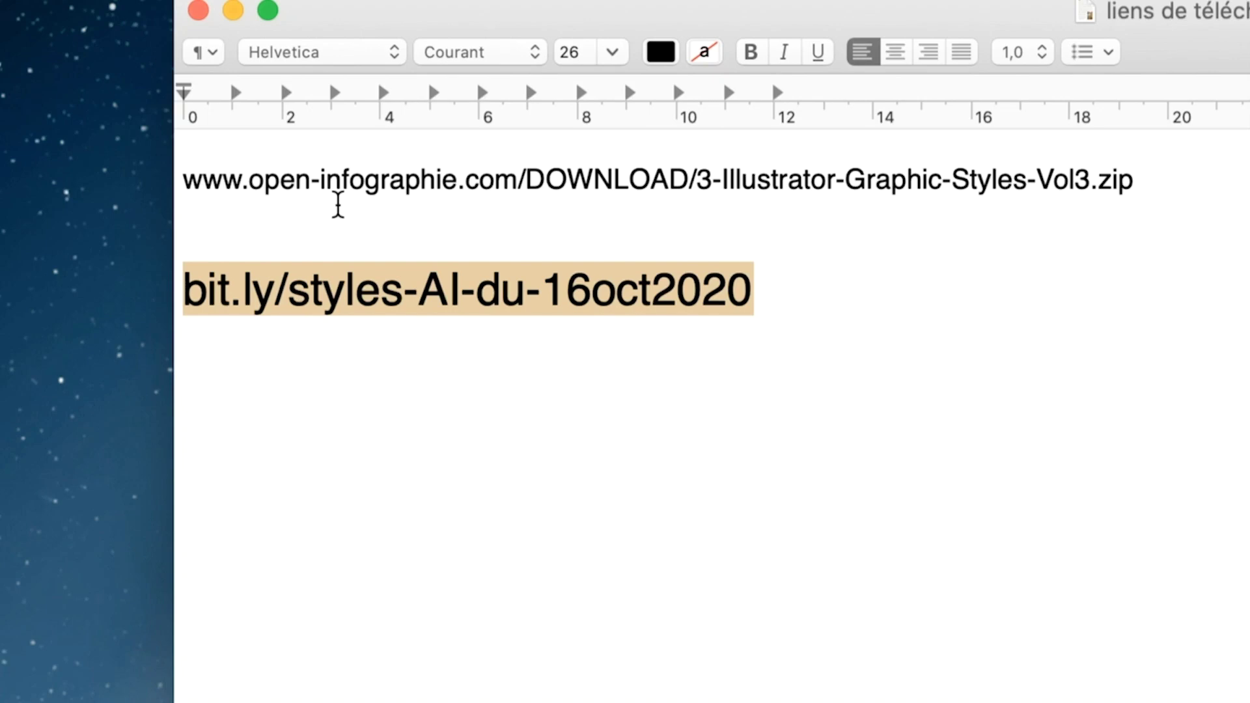
pyautogui.moveTo(737, 192); pyautogui.dragTo(710, 194)
pyautogui.moveTo(587, 195); pyautogui.dragTo(284, 196)
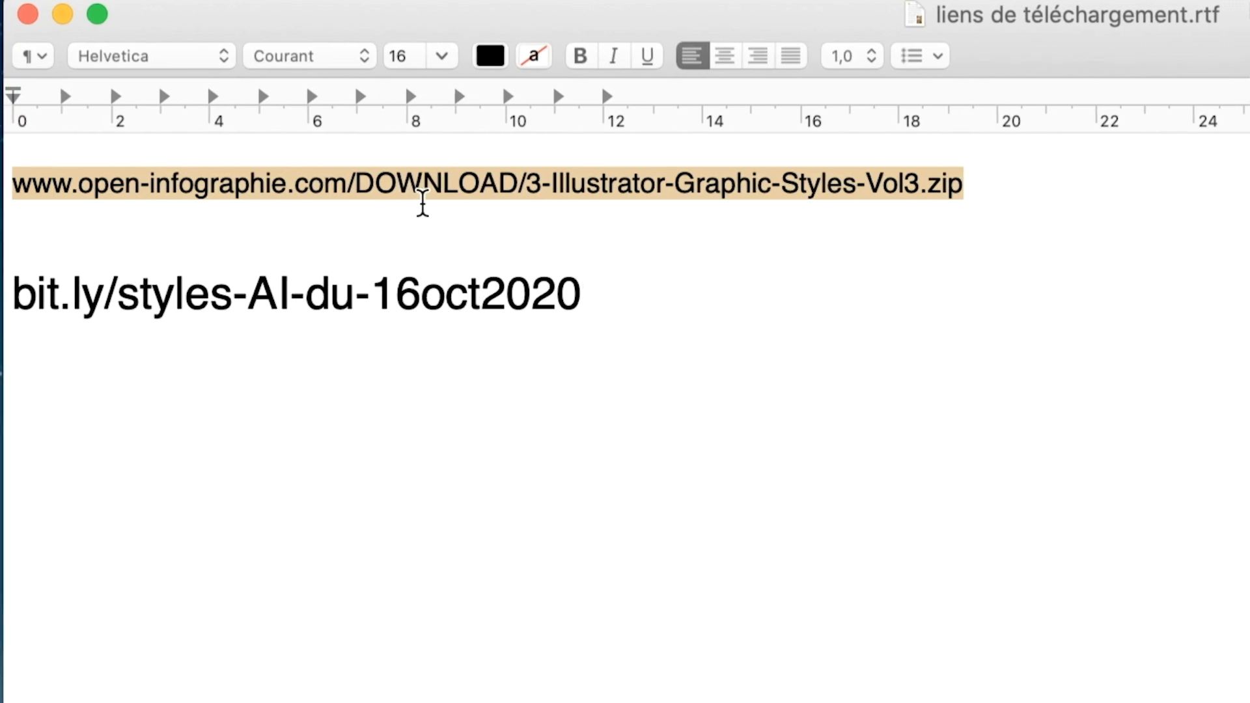
pyautogui.moveTo(475, 234); pyautogui.dragTo(297, 241)
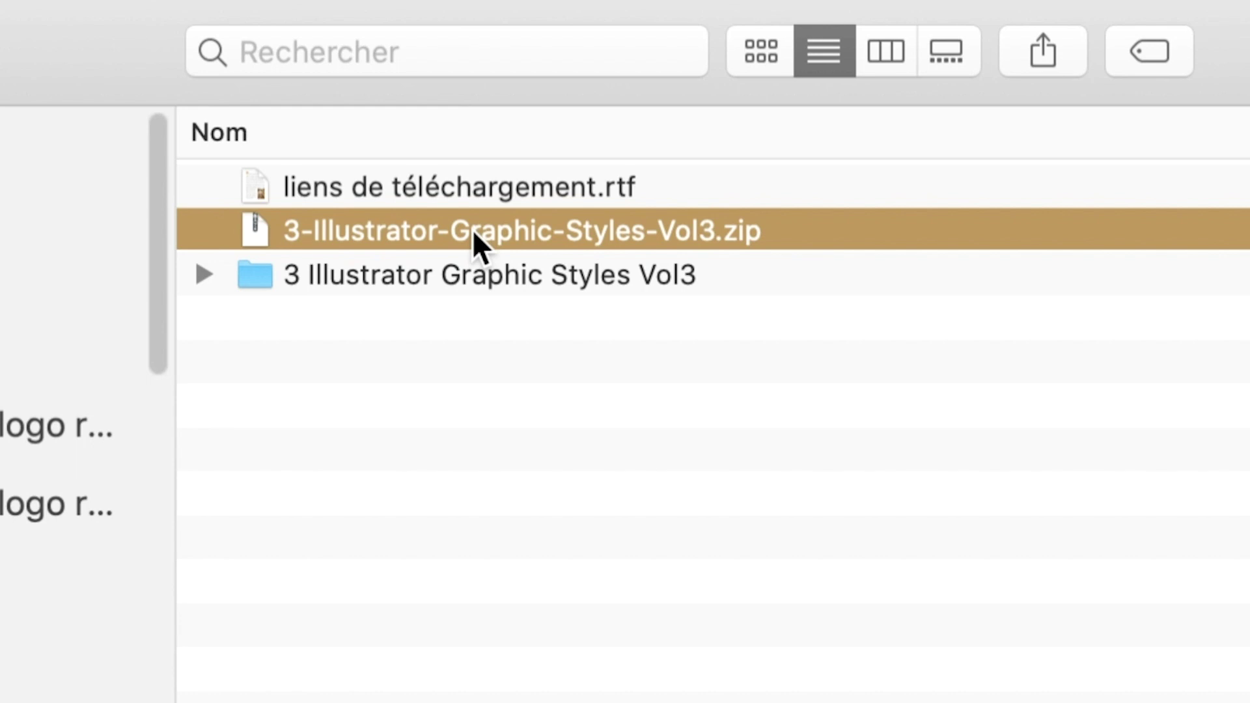
# - Expand the 3 Illustrator Graphic Styles Vol3 folder and select 3 Illustrator Graphic Styles Vol 3 cs5.ai
pyautogui.click(464, 279)
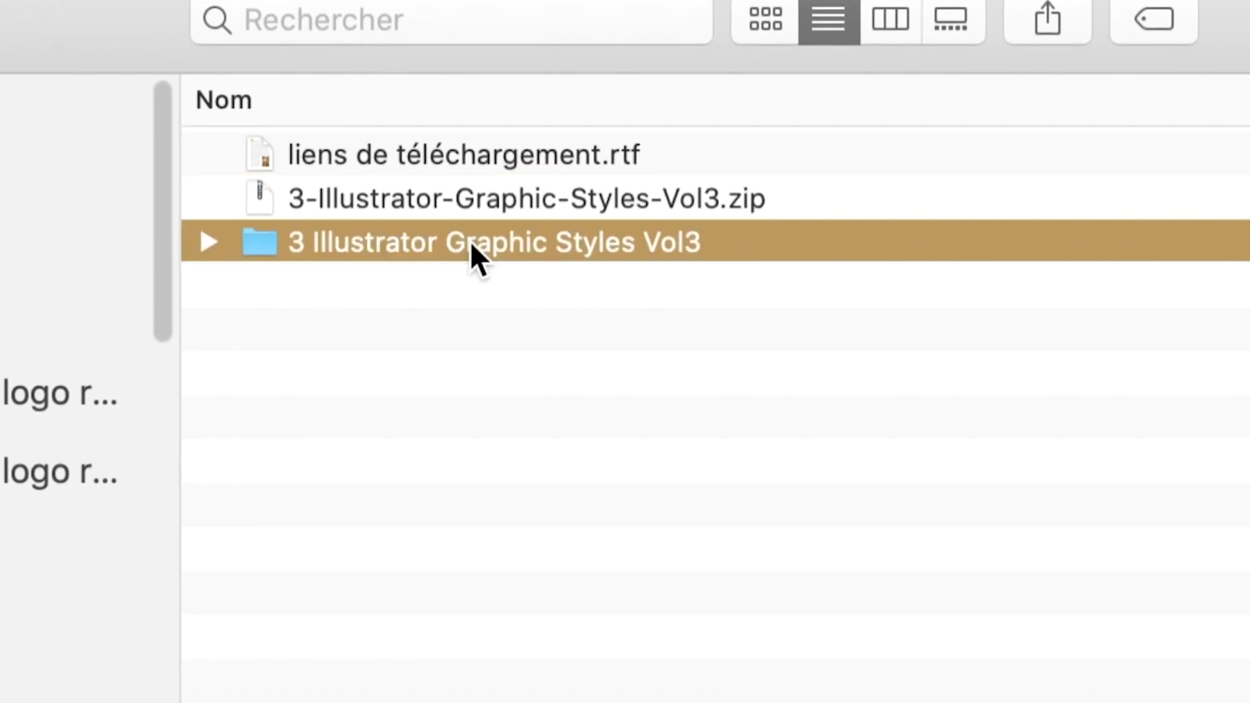
pyautogui.click(227, 241)
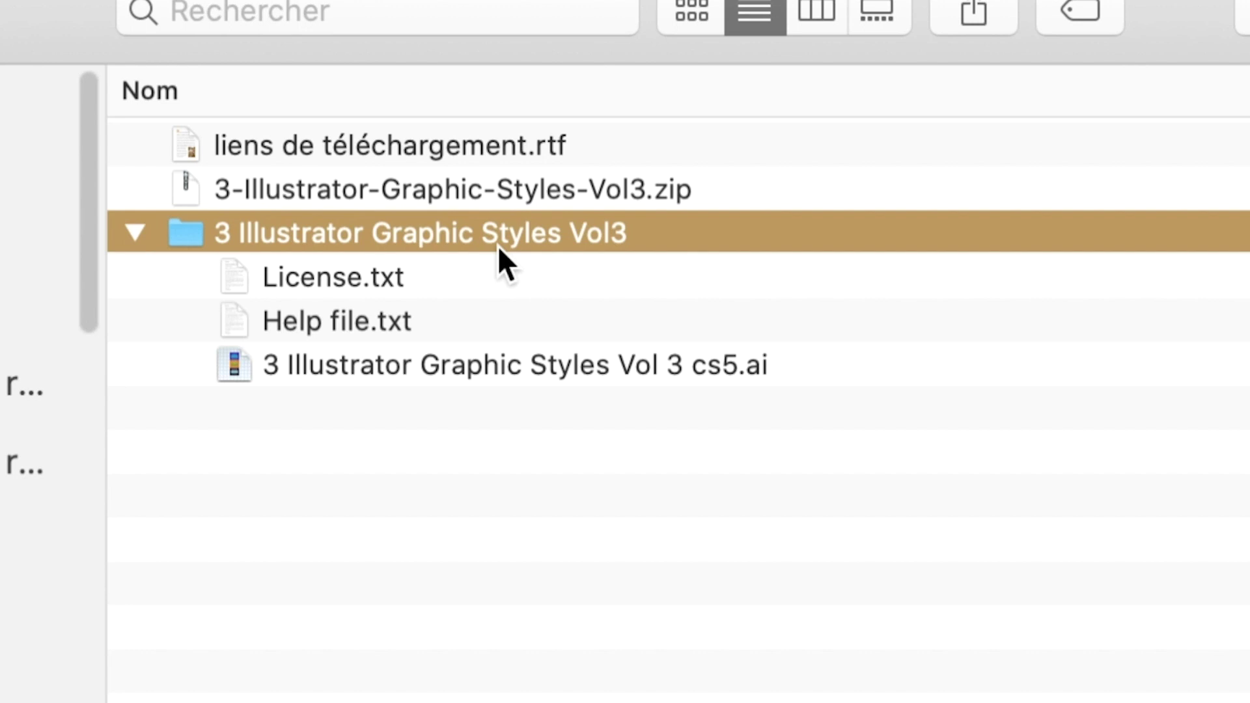
pyautogui.click(550, 367)
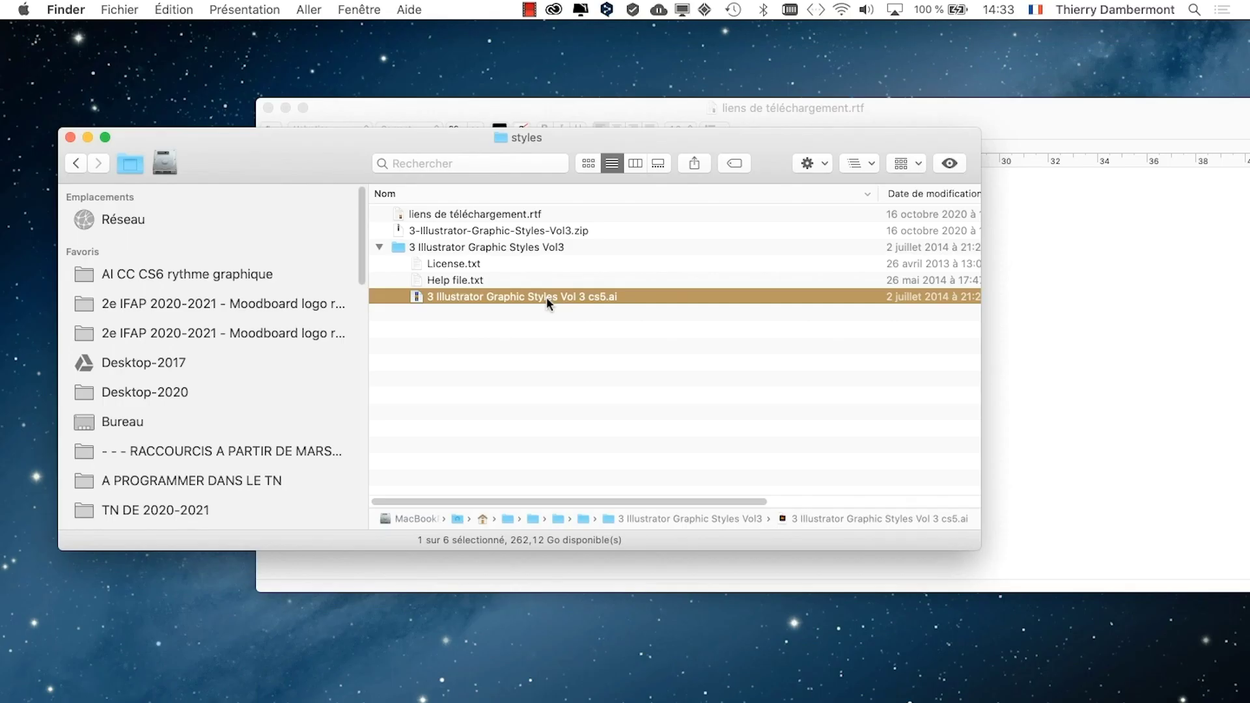
# - Switch to Illustrator and open 3 Illustrator Graphic Styles Vol 3 cs5.ai, discarding the embedded profile and dismissing the missing fonts dialog
pyautogui.press('super+Tab')
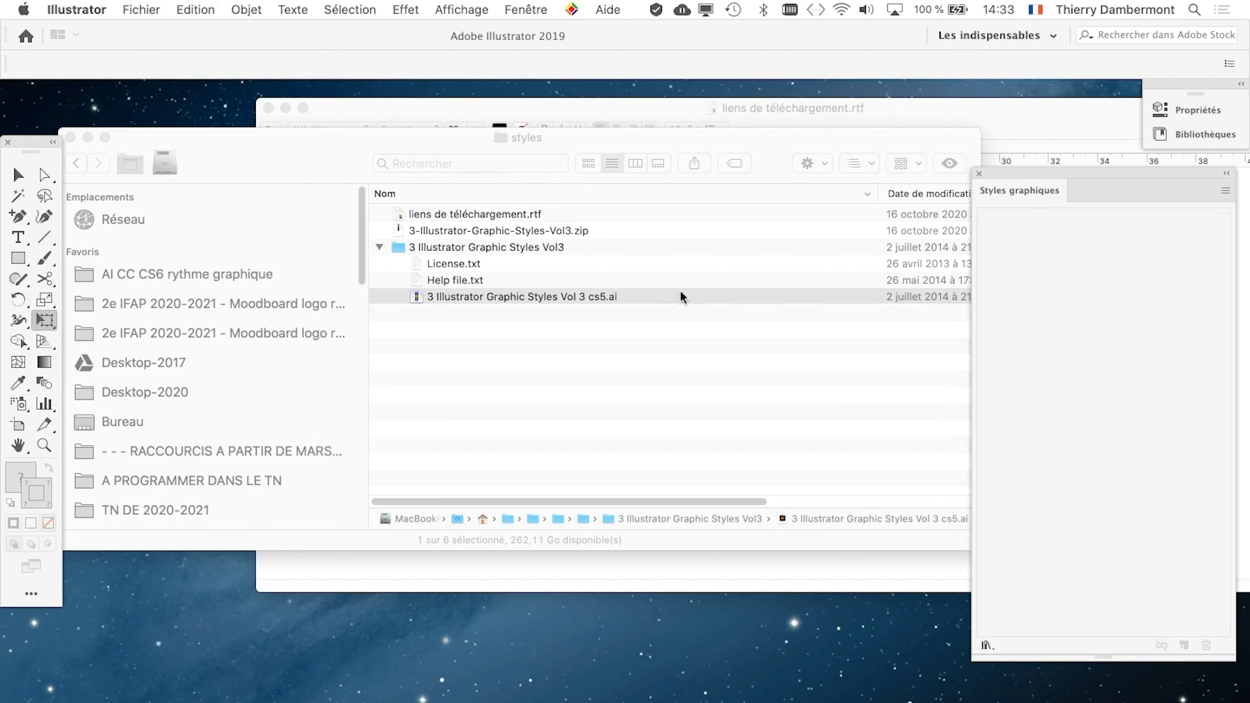
pyautogui.doubleClick(680, 293)
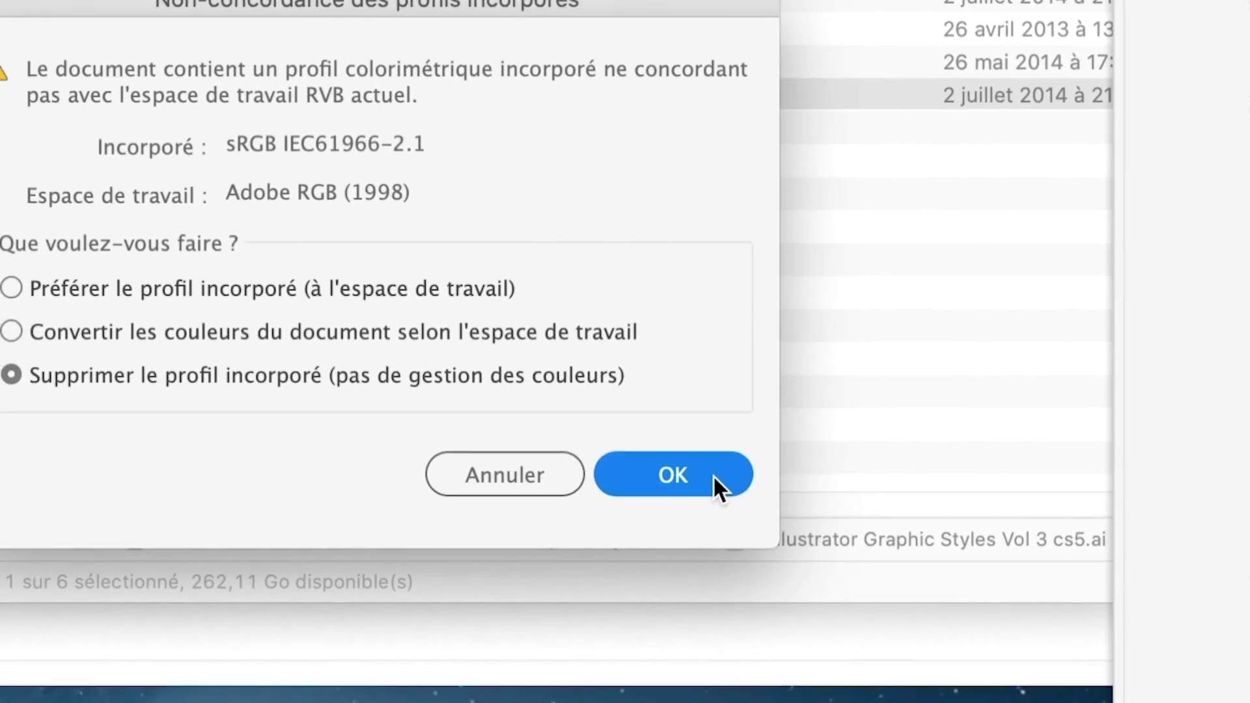
pyautogui.click(948, 519)
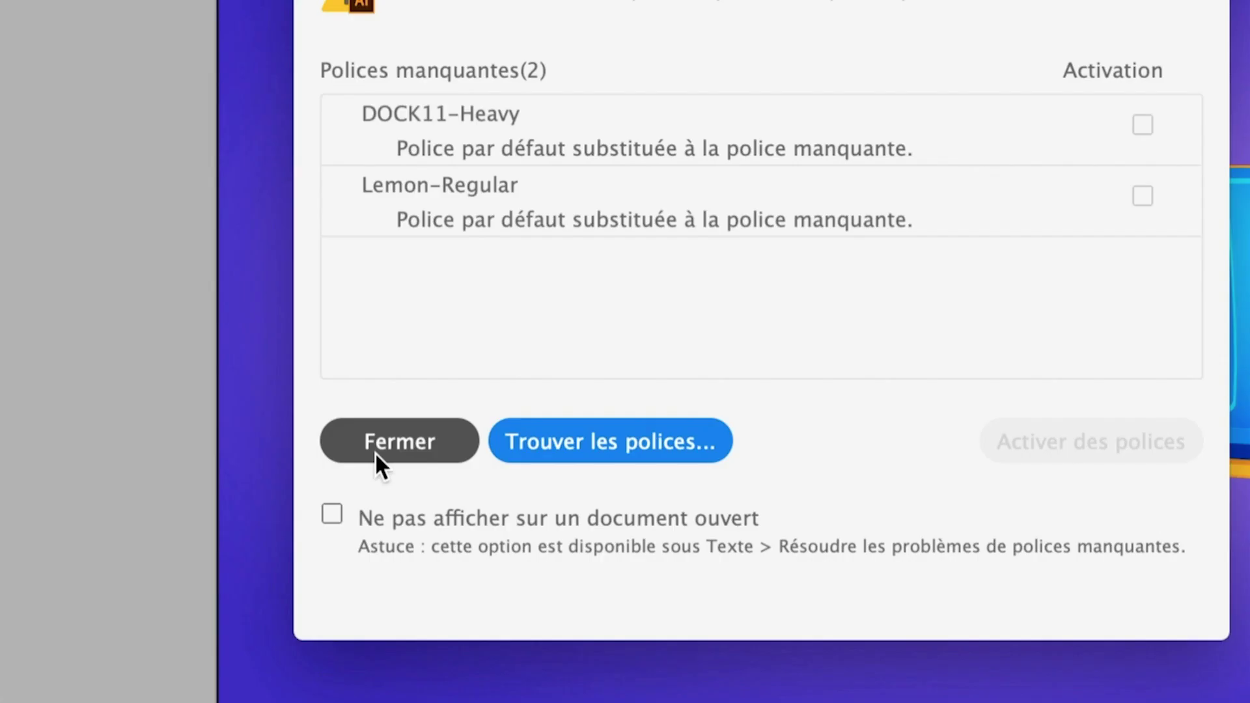
pyautogui.click(375, 453)
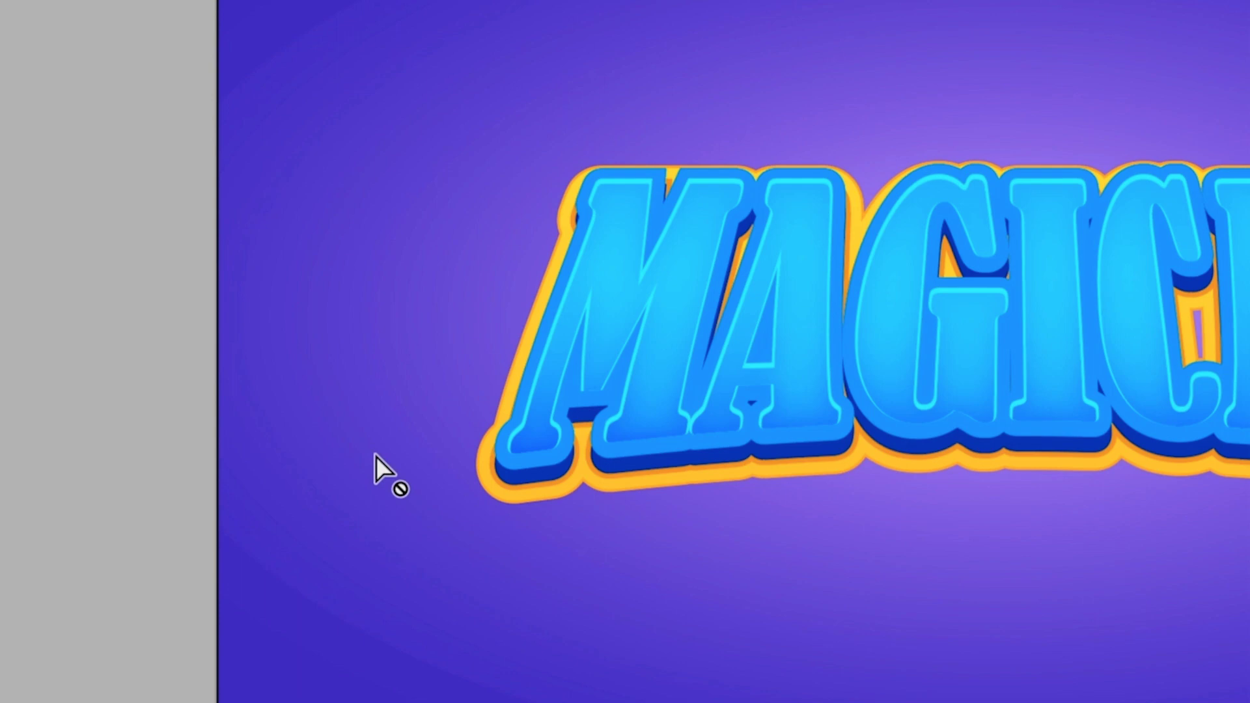
pyautogui.press('space')
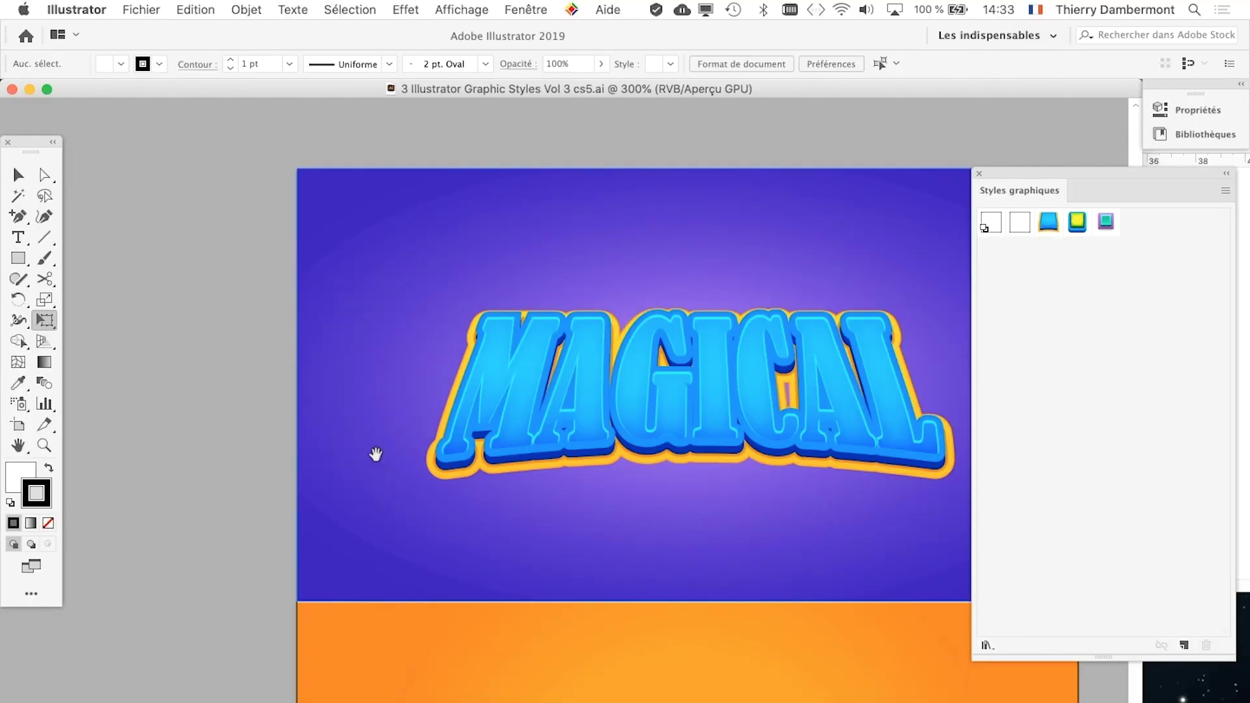
pyautogui.moveTo(547, 406); pyautogui.dragTo(353, 331)
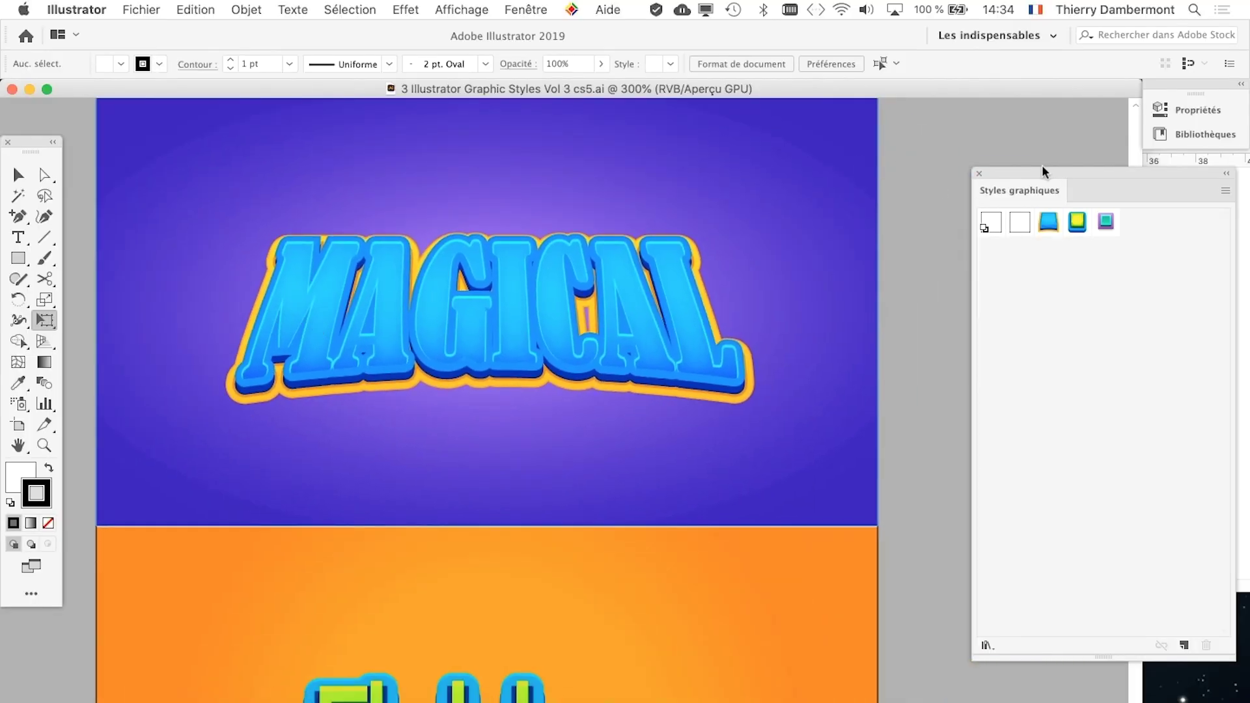
# - Move the Styles graphiques panel over the edge of the artwork and shrink it to a compact size around its few styles
pyautogui.moveTo(1042, 170); pyautogui.dragTo(891, 143)
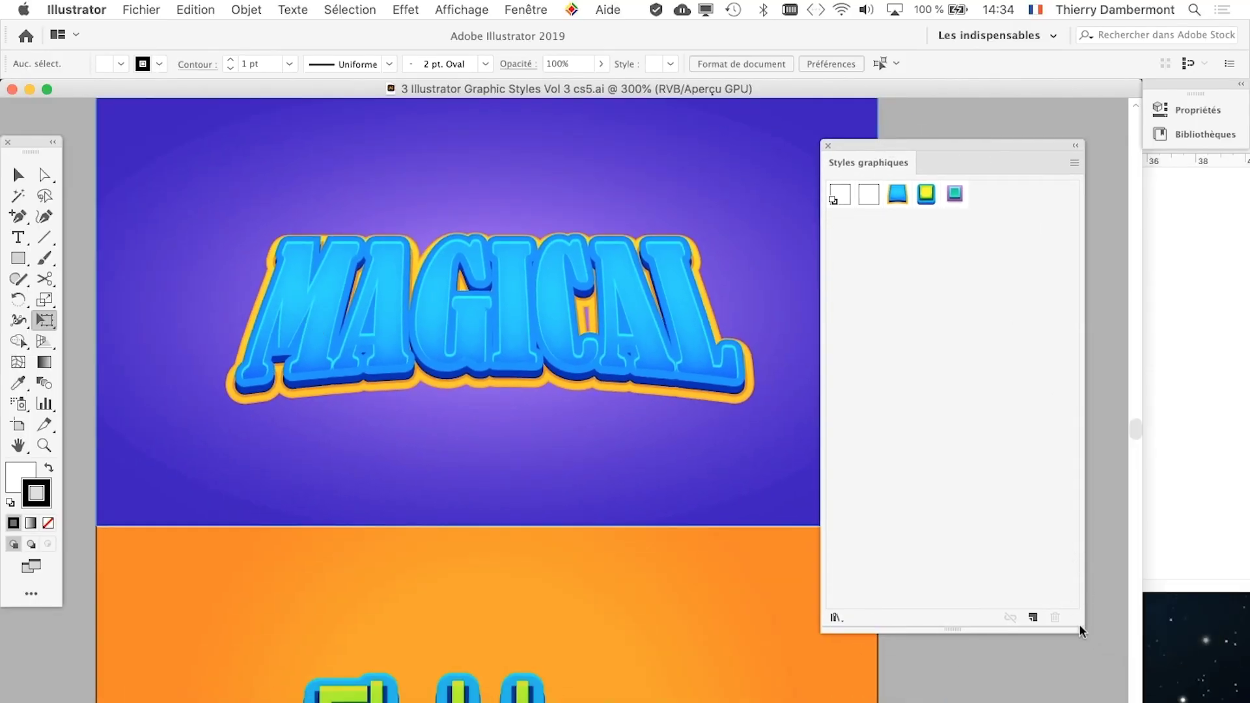
pyautogui.moveTo(1079, 623); pyautogui.dragTo(1056, 319)
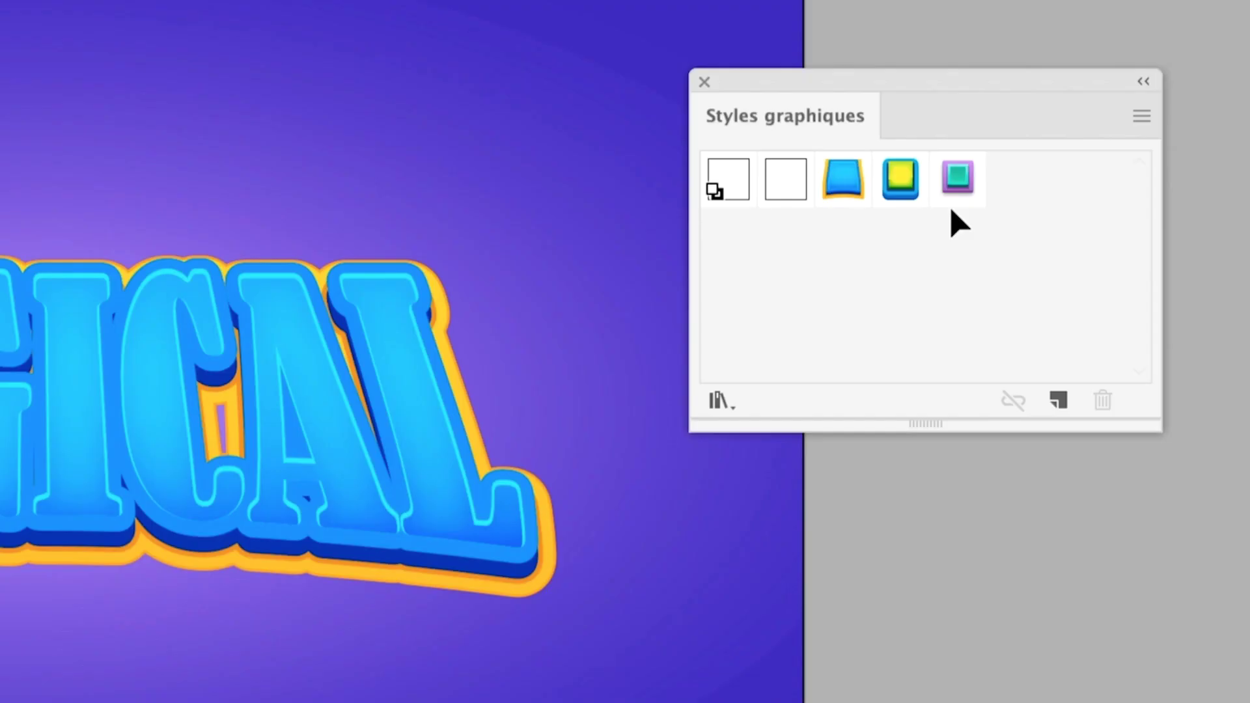
pyautogui.moveTo(951, 207); pyautogui.dragTo(514, 310)
pyautogui.moveTo(660, 278); pyautogui.dragTo(662, 277)
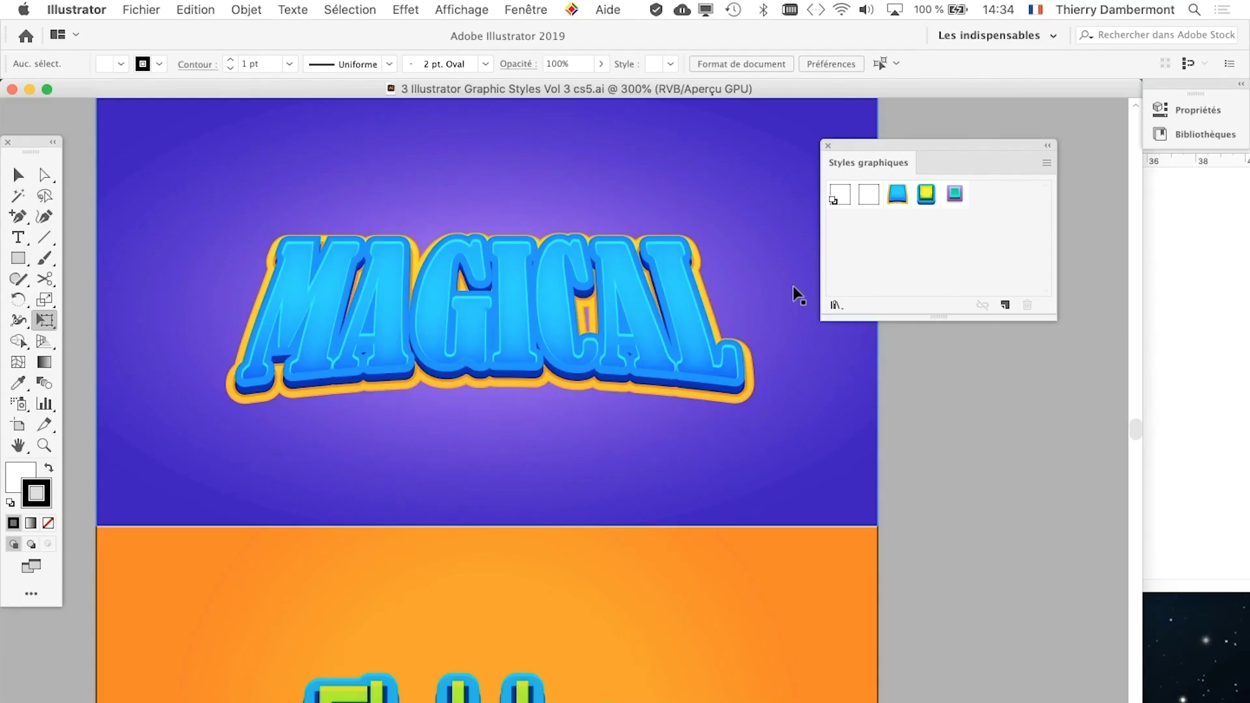
# - Examine the MAGICAL, Flubber and SPACE sample texts on the artboard at 150% zoom
pyautogui.press('super+minus')
pyautogui.press('super+minus')
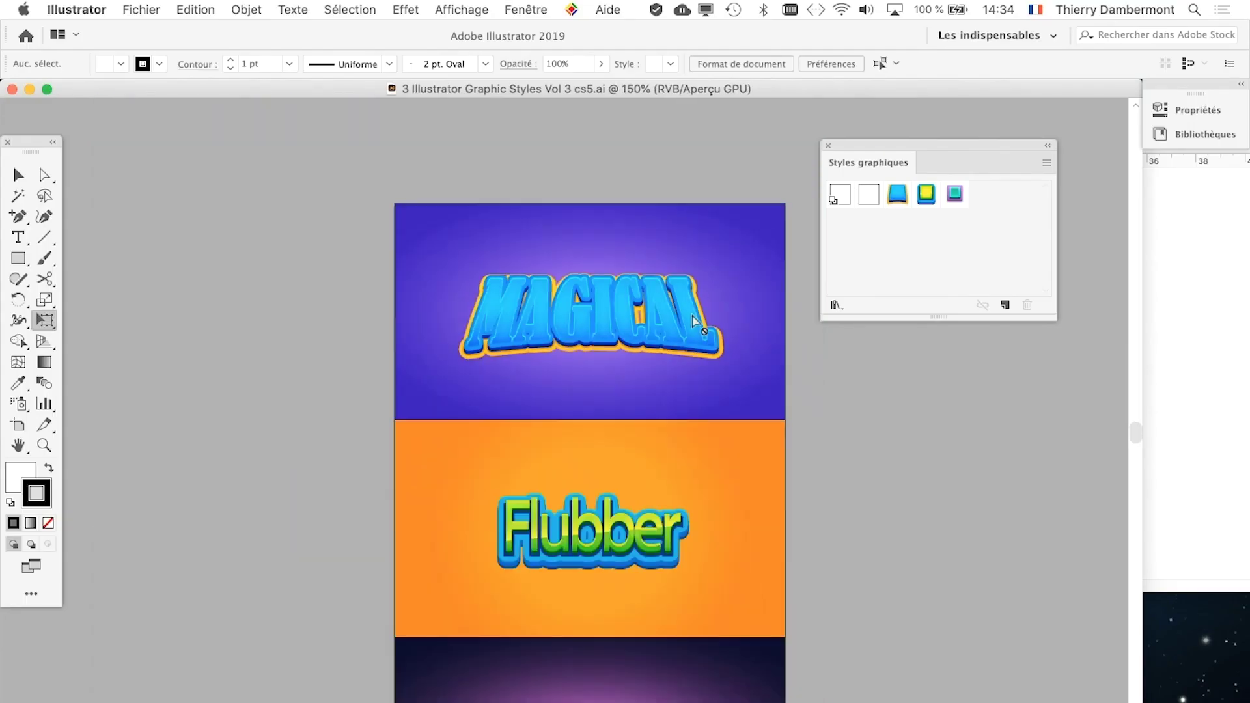
pyautogui.moveTo(638, 320); pyautogui.dragTo(442, 243)
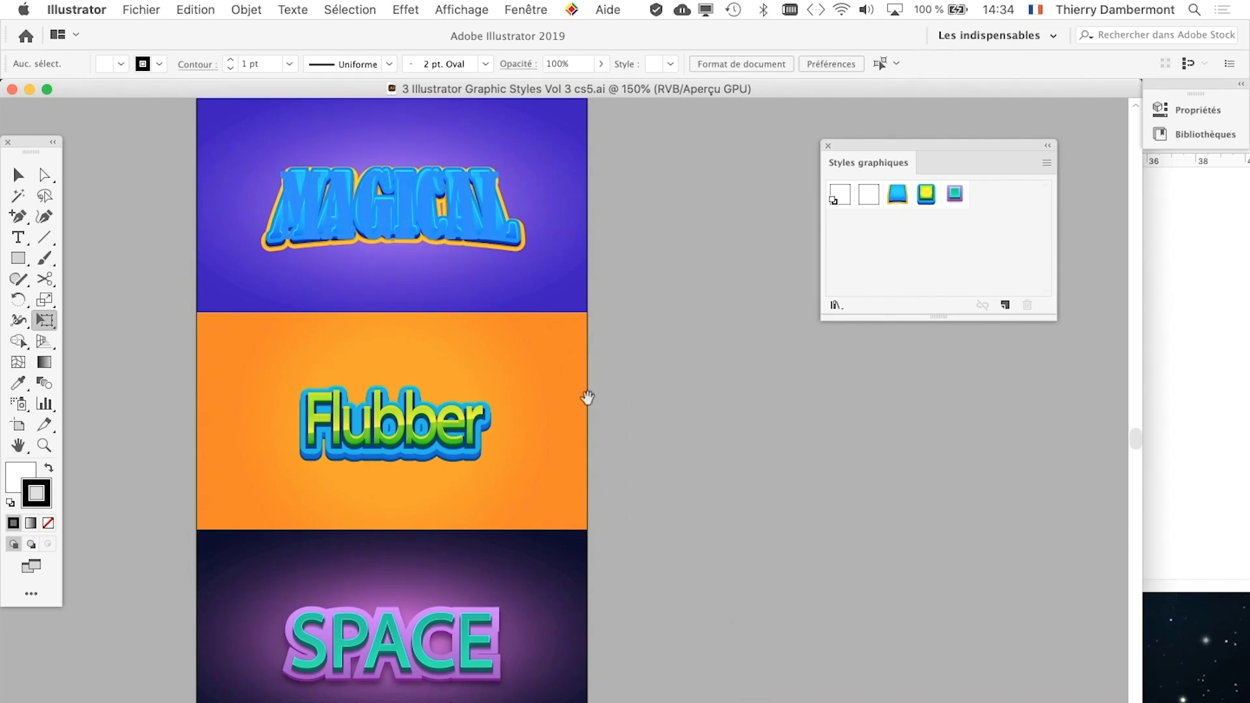
pyautogui.moveTo(600, 391); pyautogui.dragTo(574, 409)
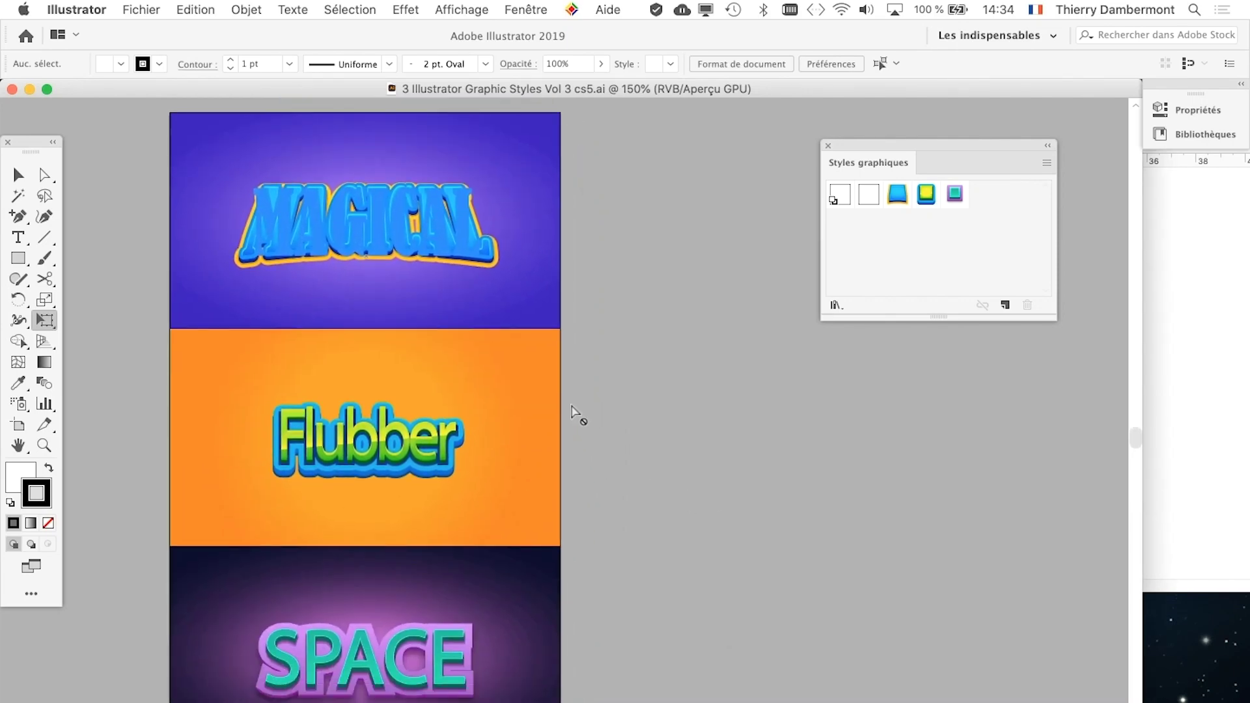
pyautogui.press('super+minus')
pyautogui.scroll(2, 510, 298)
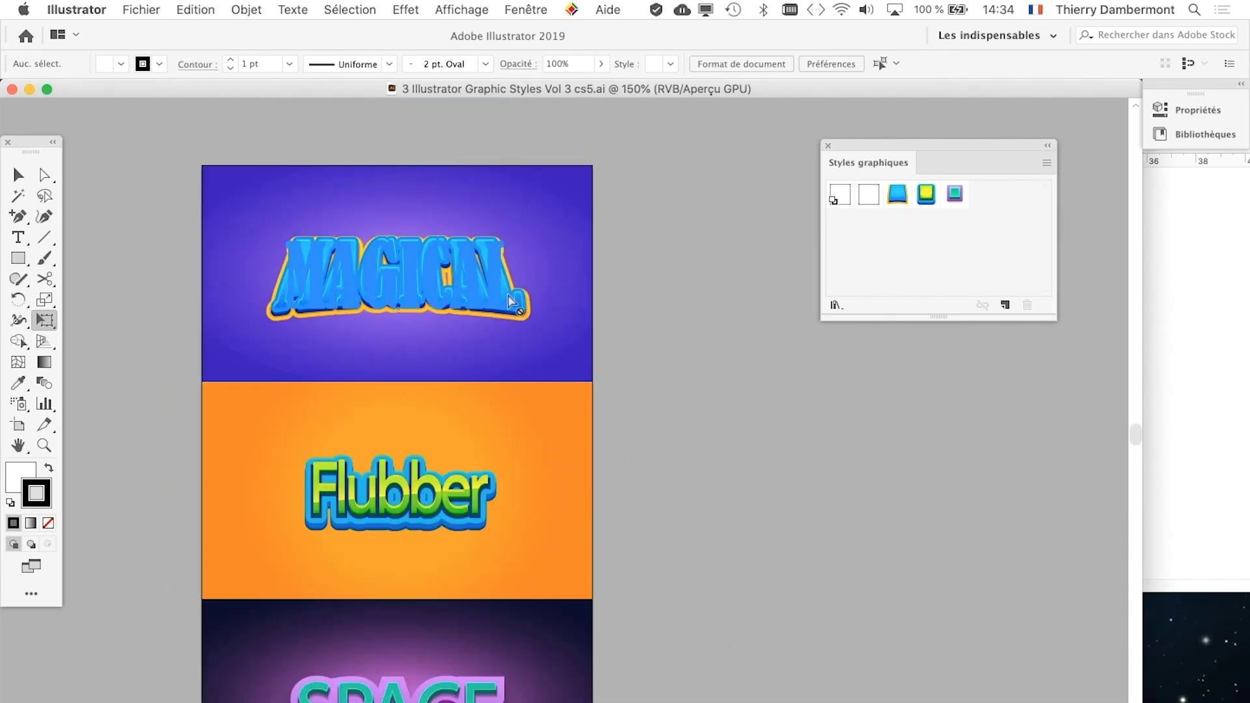
pyautogui.moveTo(618, 350); pyautogui.dragTo(583, 310)
pyautogui.scroll(-1, 598, 334)
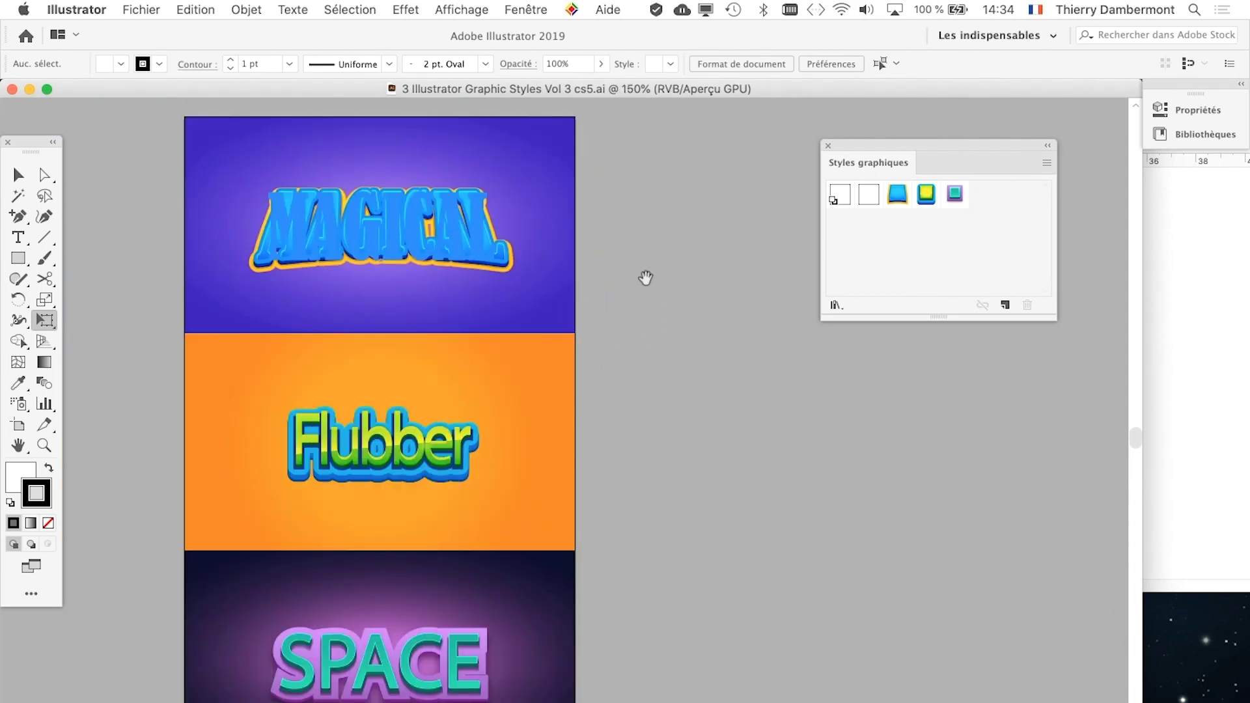
pyautogui.moveTo(646, 278); pyautogui.dragTo(518, 285)
# - Move the graphic styles panel and the toolbox out of the way and draw a second artboard about 579 × 833 px beside the samples
pyautogui.moveTo(913, 164); pyautogui.dragTo(1081, 197)
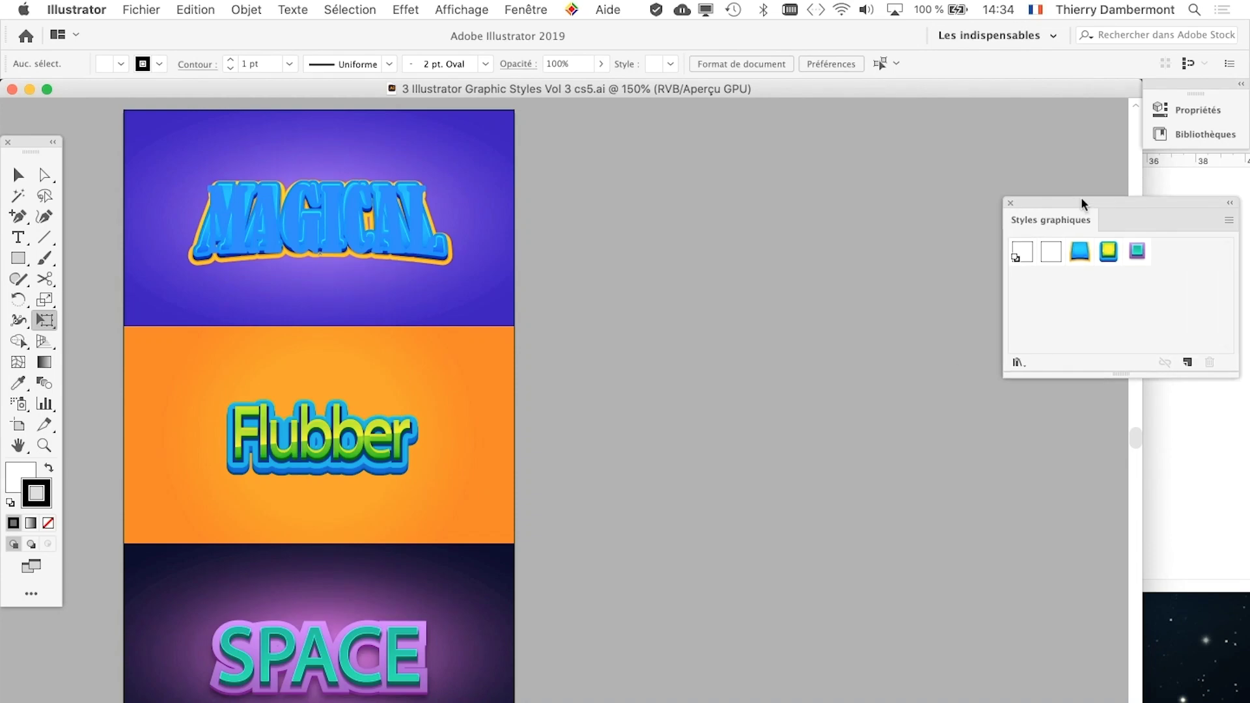
pyautogui.moveTo(37, 138); pyautogui.dragTo(48, 124)
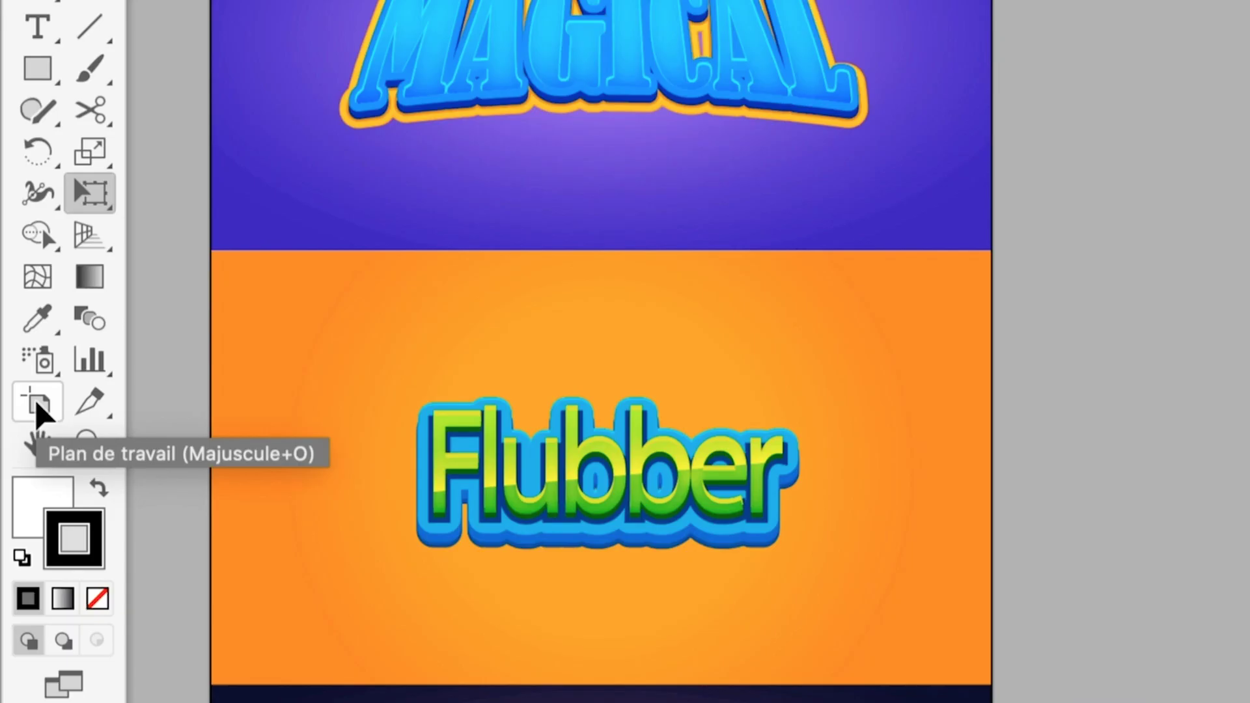
pyautogui.click(37, 407)
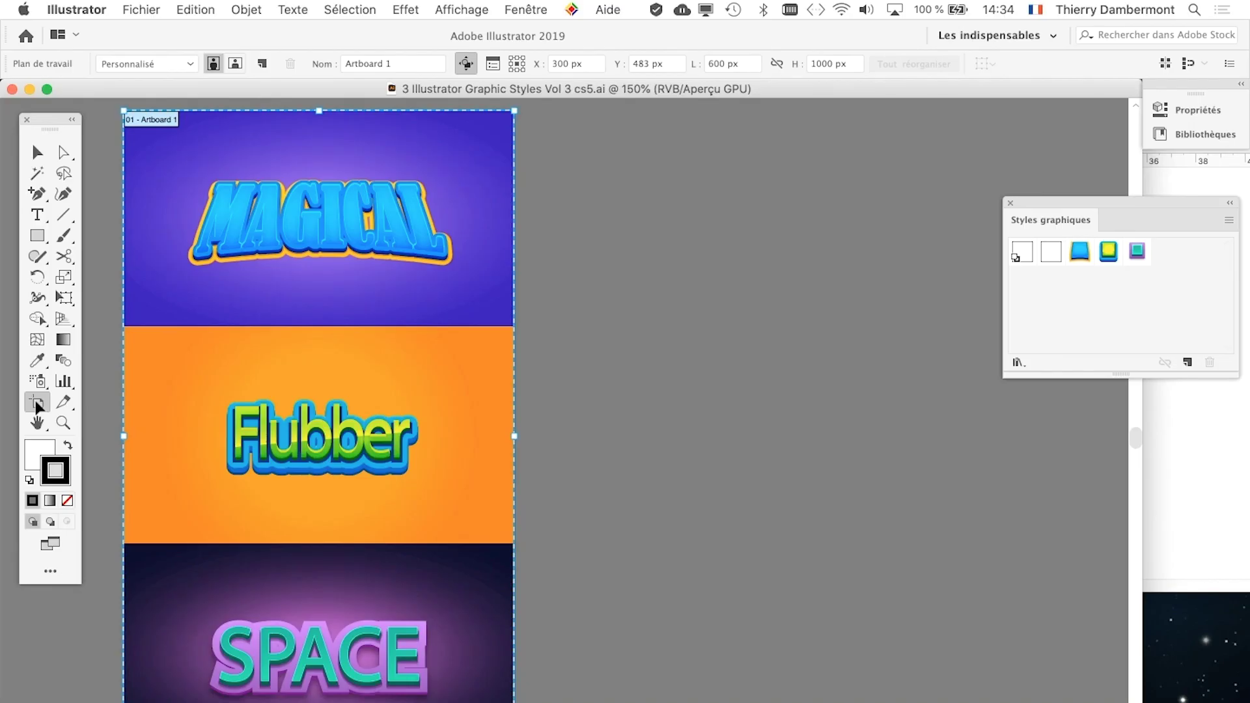
pyautogui.moveTo(608, 134); pyautogui.dragTo(984, 678)
pyautogui.moveTo(574, 368); pyautogui.dragTo(457, 336)
pyautogui.moveTo(432, 277); pyautogui.dragTo(417, 306)
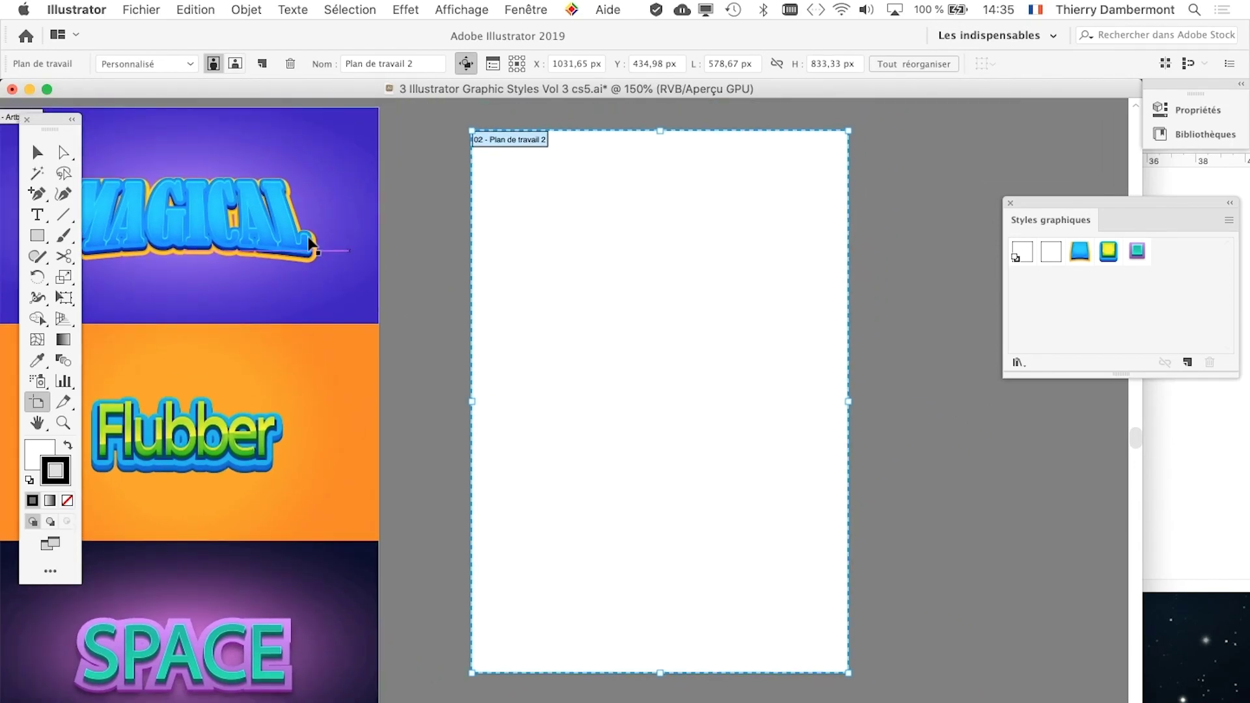
# - Add the point text "Alambra" in the upper part of the new artboard
pyautogui.click(40, 217)
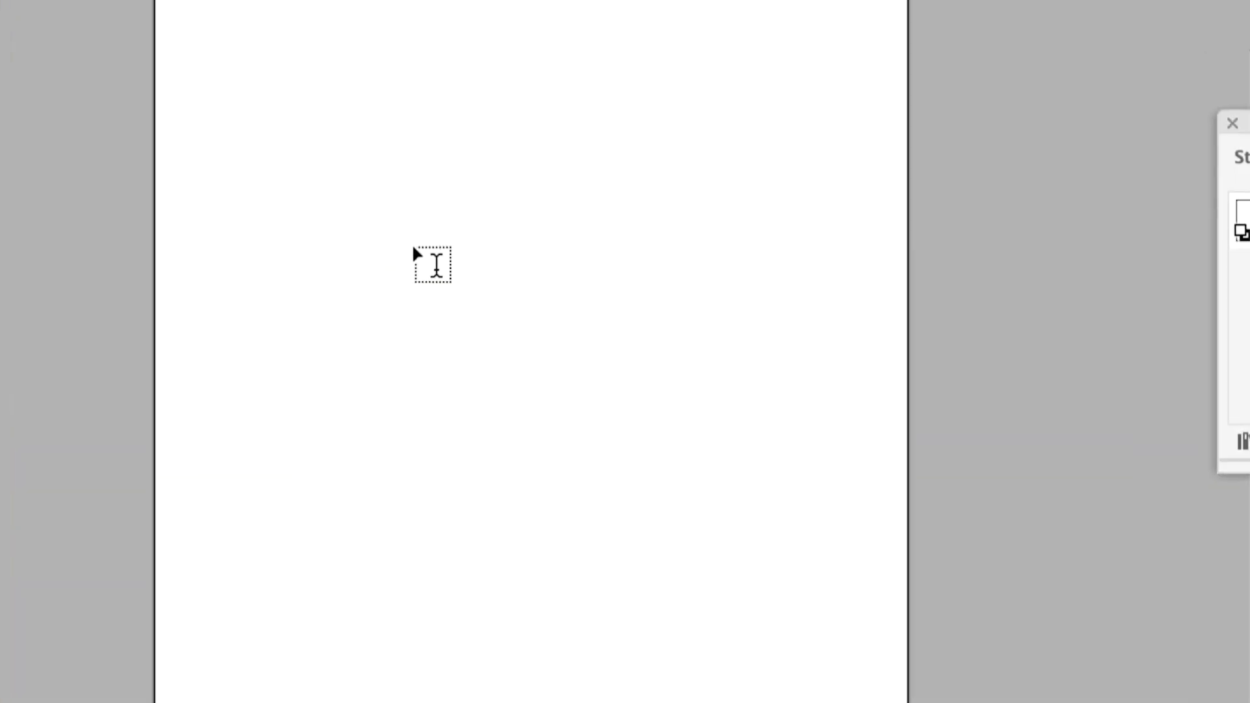
pyautogui.click(414, 249)
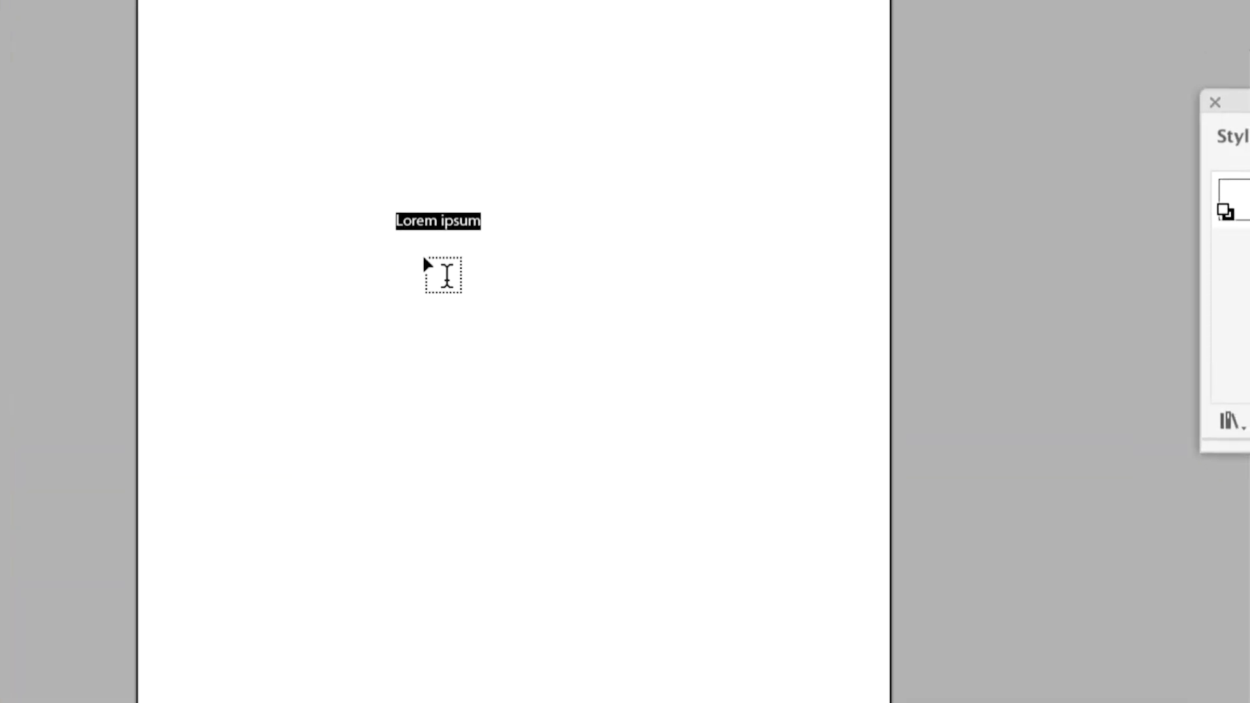
pyautogui.write('Alambra')
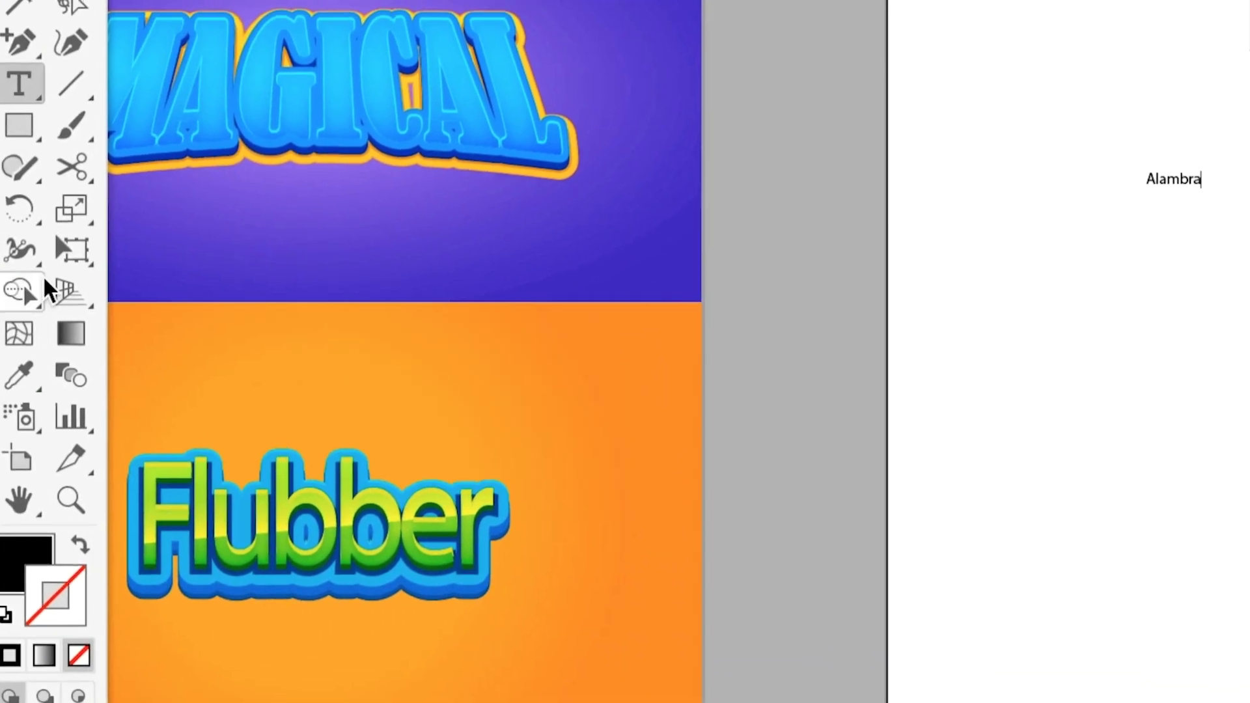
pyautogui.press('Escape')
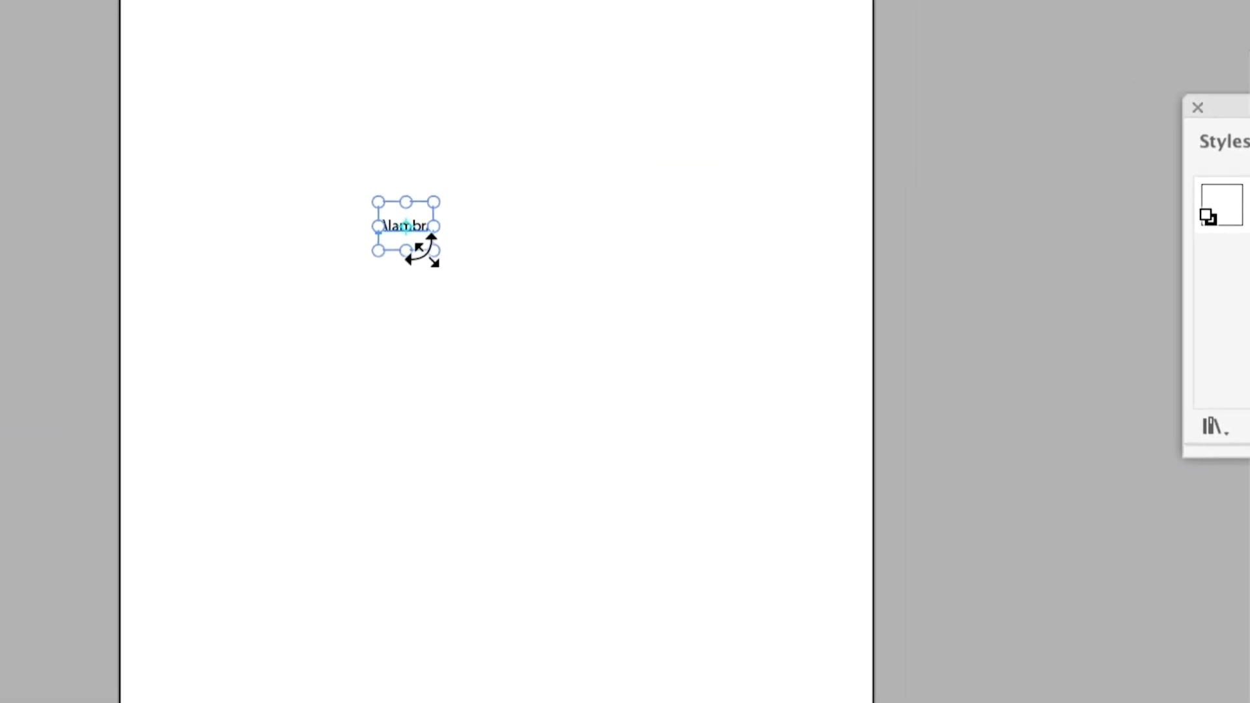
# - Scale up the Alambra text to about 133 pt so that it spans most of the new artboard's width
pyautogui.moveTo(422, 251); pyautogui.dragTo(639, 342)
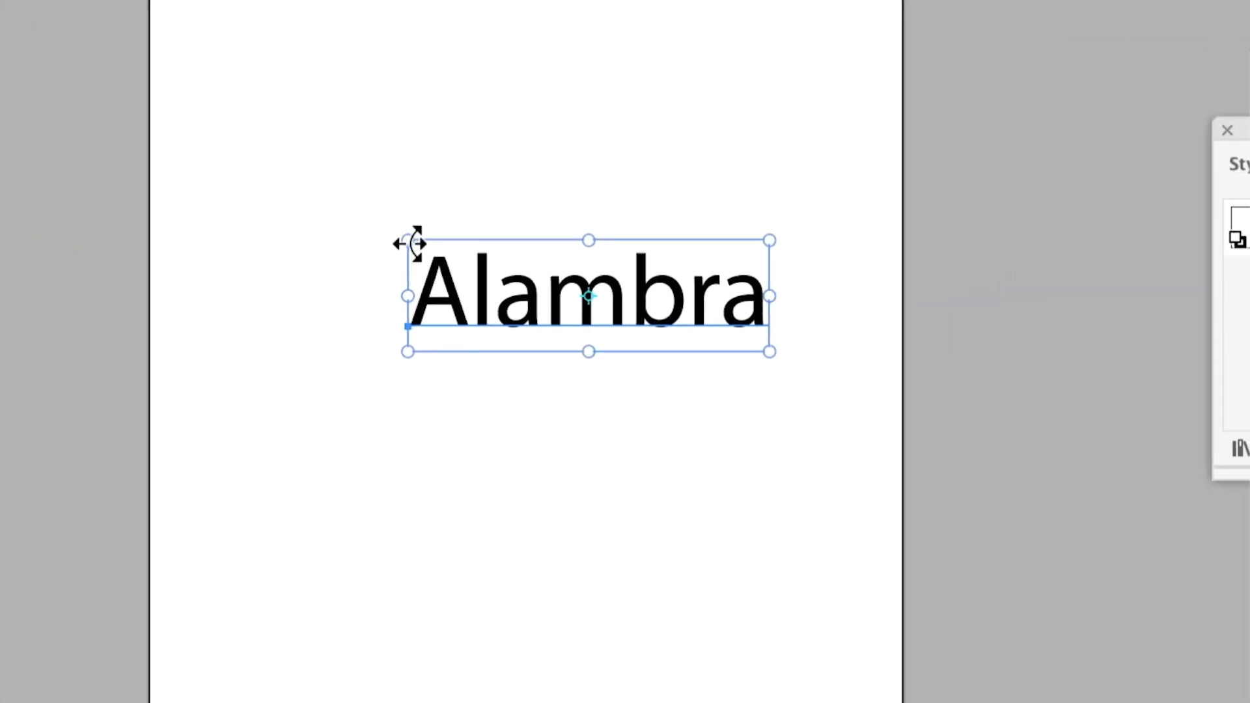
pyautogui.moveTo(408, 241); pyautogui.dragTo(225, 184)
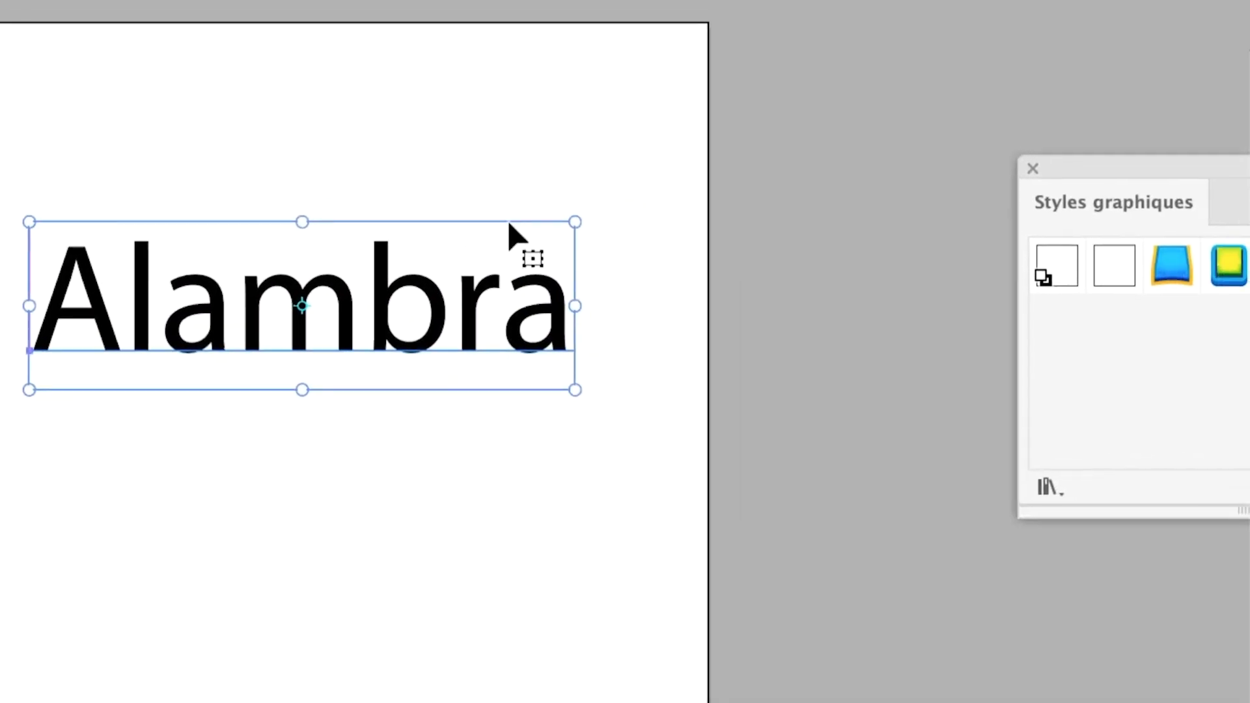
pyautogui.moveTo(575, 222); pyautogui.dragTo(640, 202)
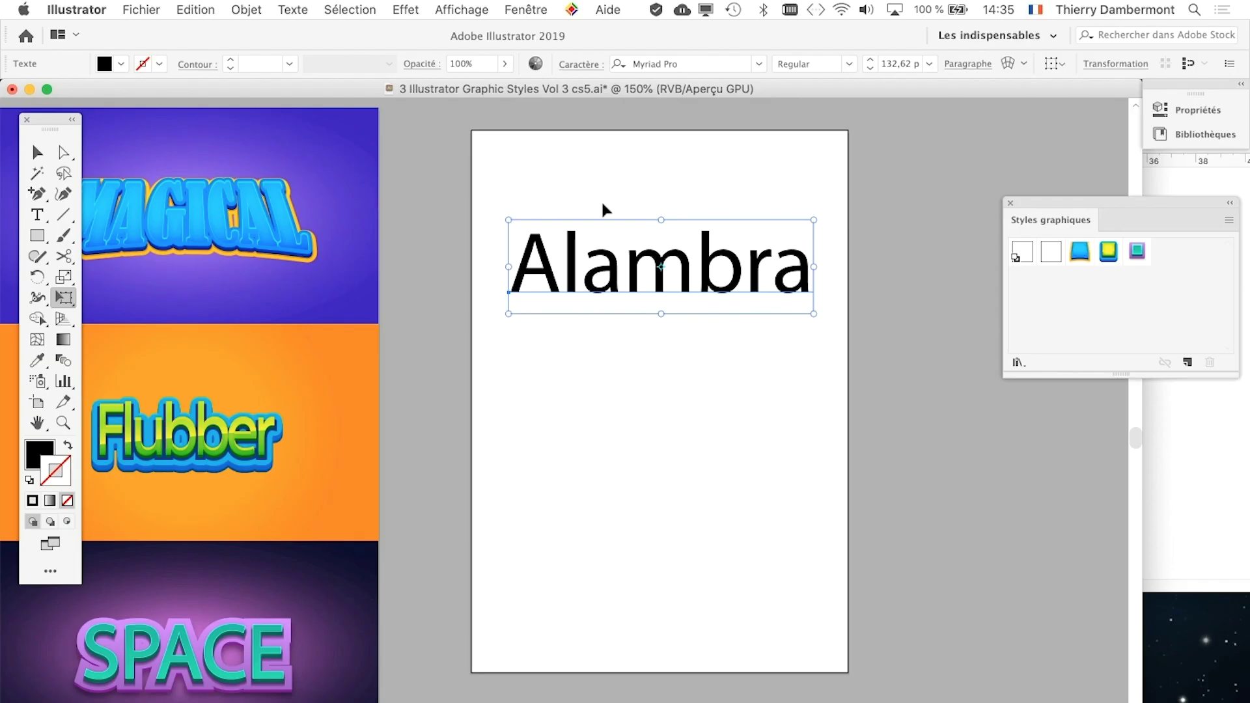
# - Set the kerning of the Alambra text to Optique in the character settings and close them
pyautogui.moveTo(663, 377); pyautogui.dragTo(760, 319)
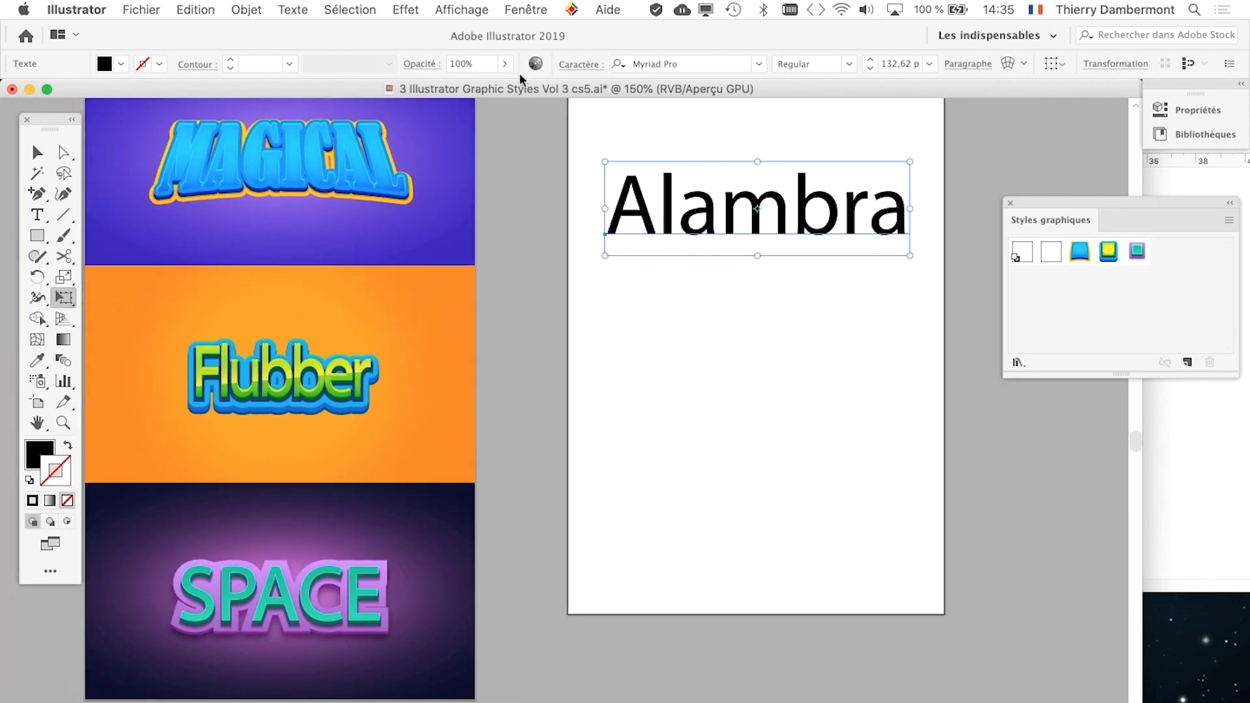
pyautogui.click(520, 10)
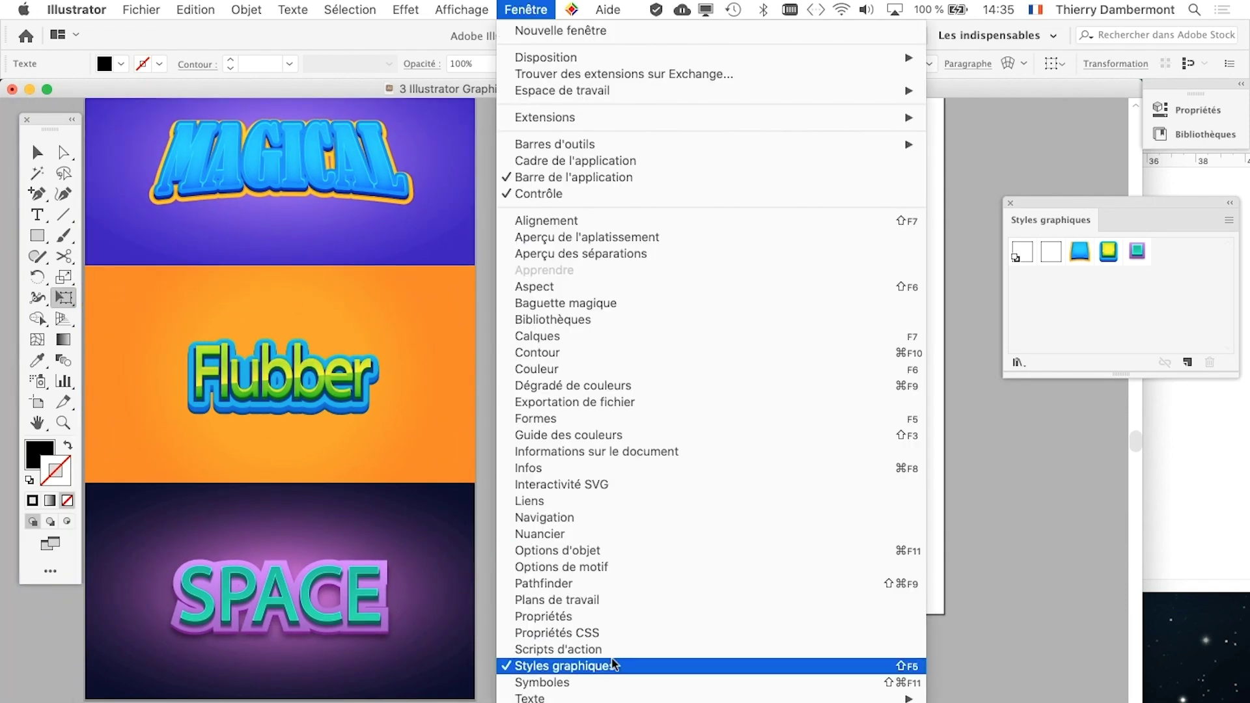
pyautogui.moveTo(612, 698)
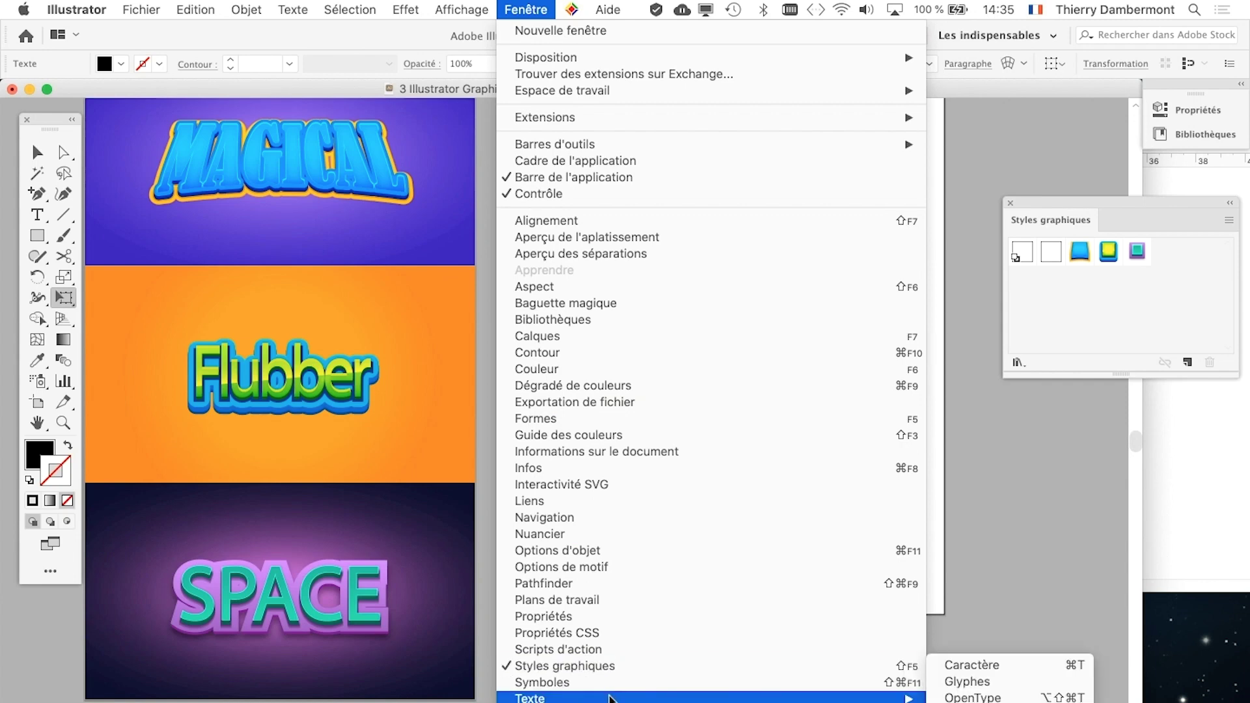
pyautogui.click(970, 665)
pyautogui.moveTo(694, 552); pyautogui.dragTo(665, 278)
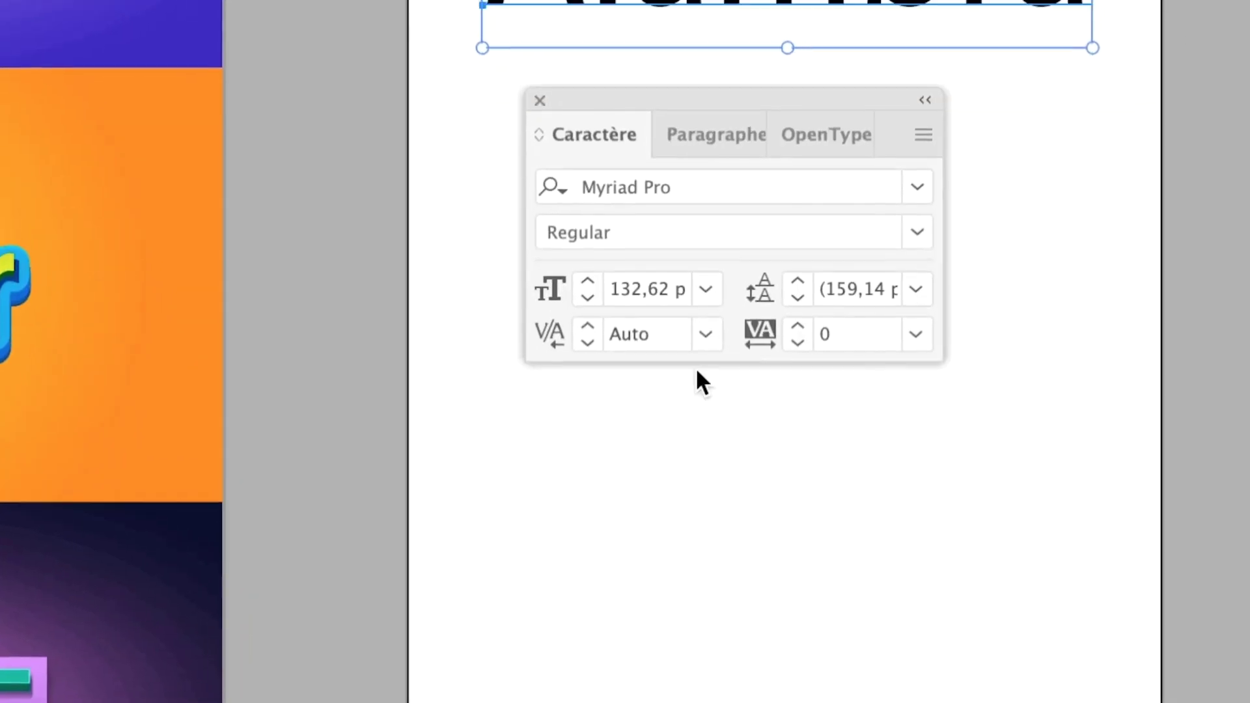
pyautogui.click(770, 522)
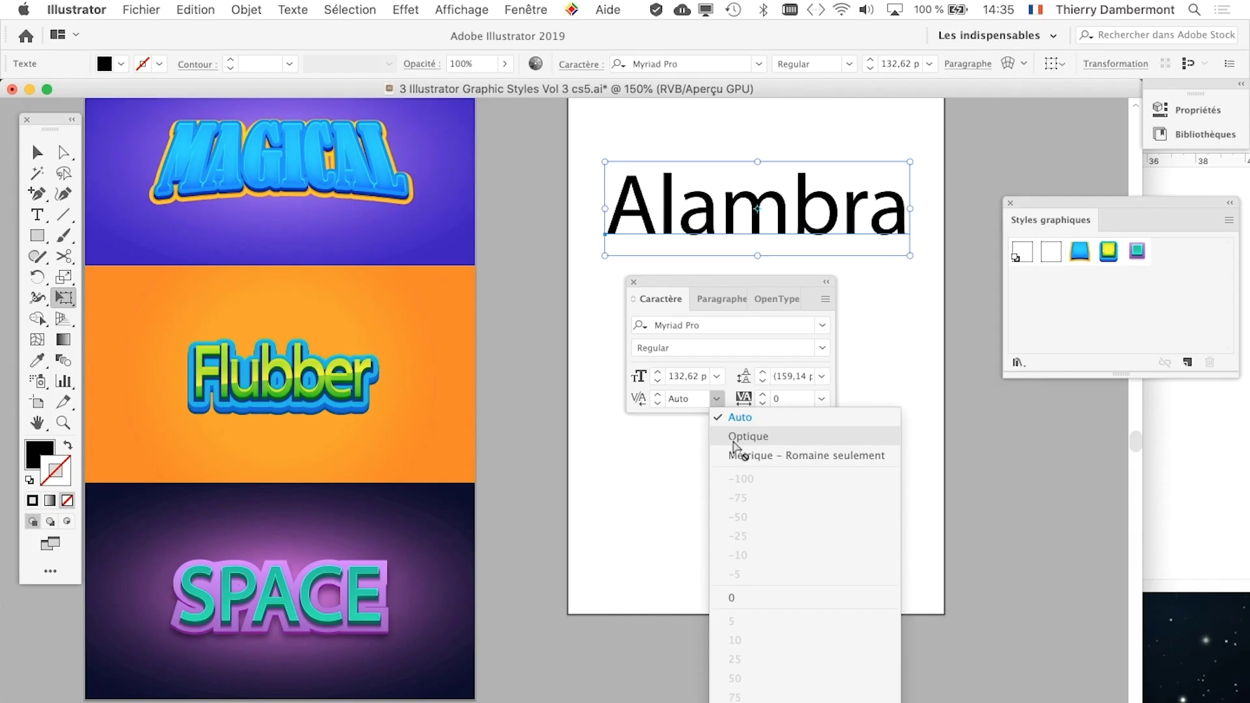
pyautogui.click(735, 437)
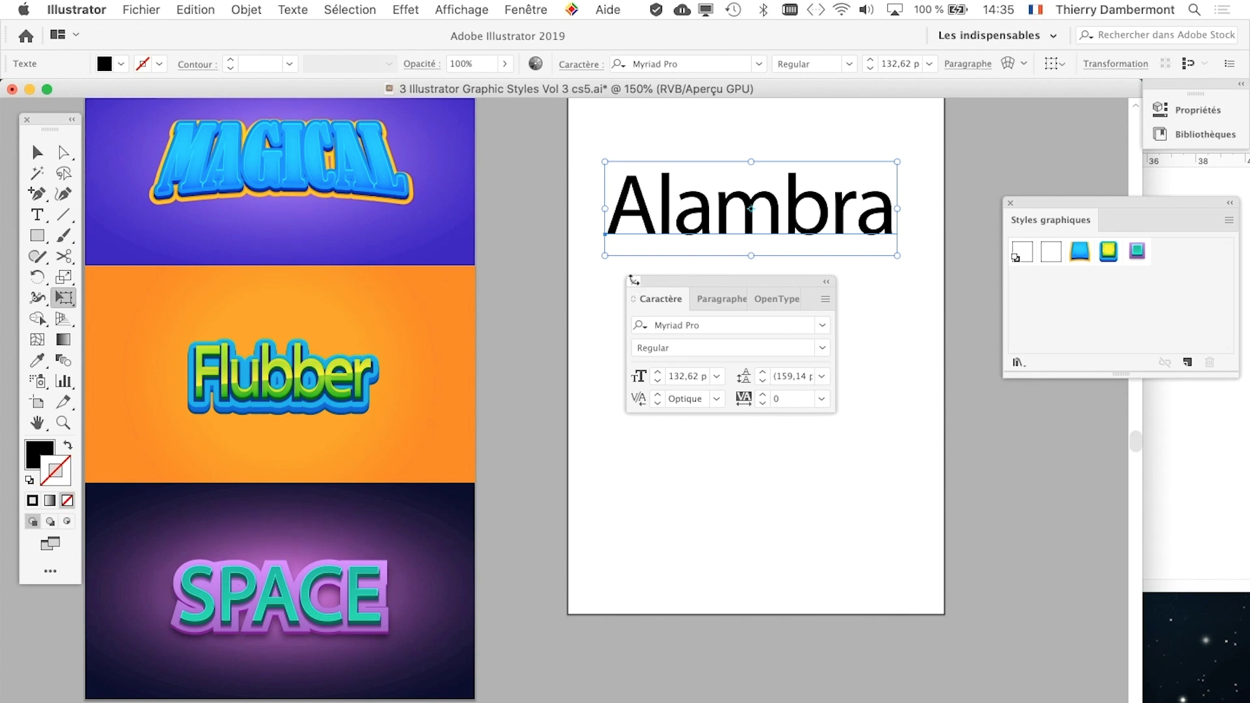
pyautogui.click(634, 281)
# - Set the Alambra text's Myriad Pro font style to Semibold Italic and move the character settings clear of the text
pyautogui.scroll(1, 759, 250)
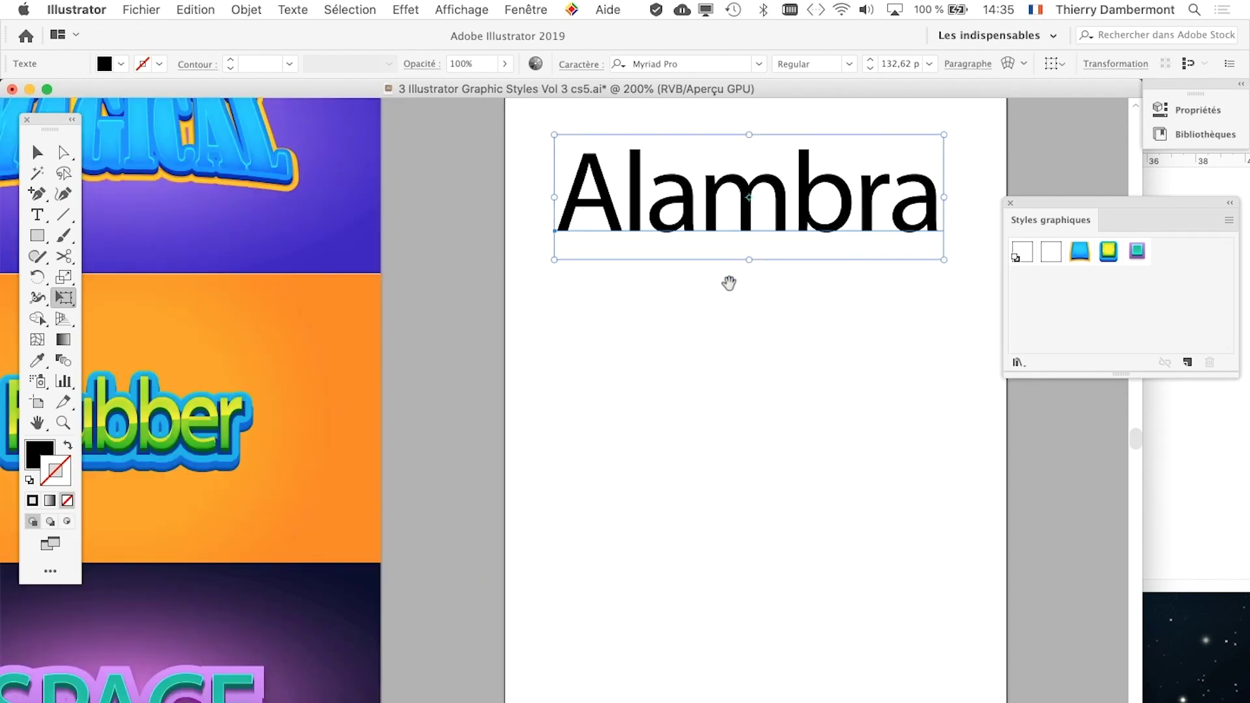
pyautogui.moveTo(729, 283); pyautogui.dragTo(592, 357)
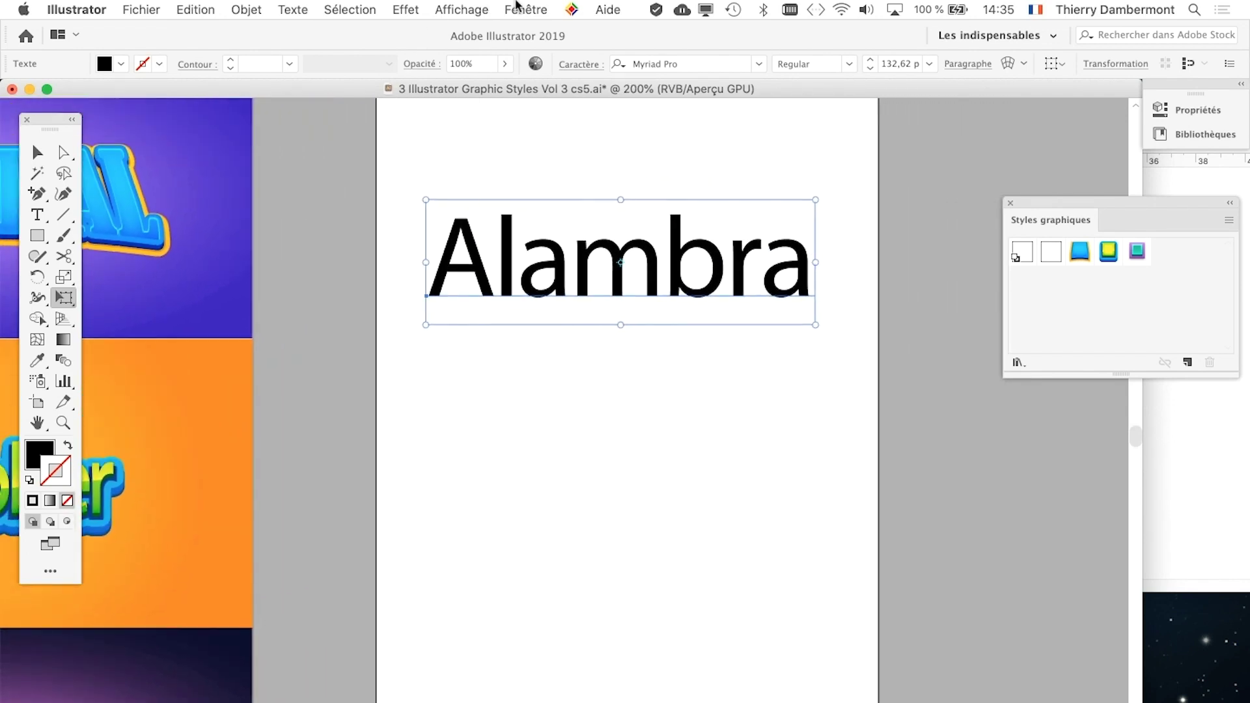
pyautogui.click(517, 9)
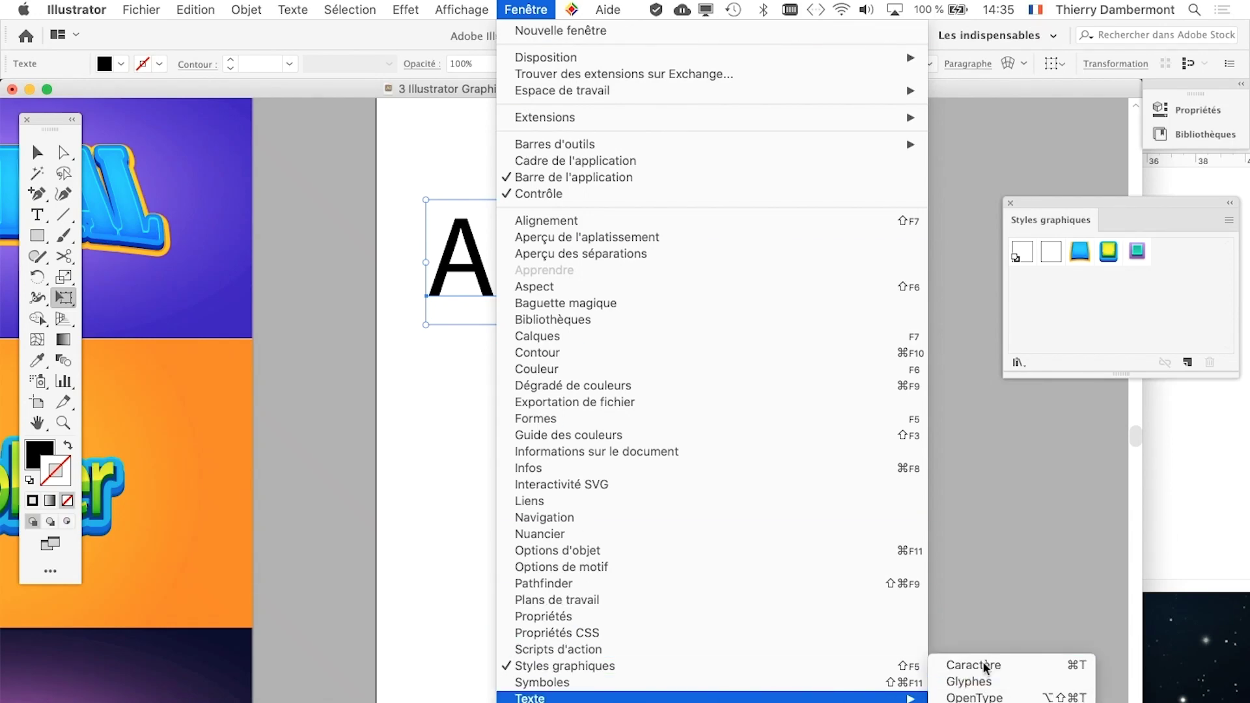
pyautogui.click(977, 665)
pyautogui.click(822, 349)
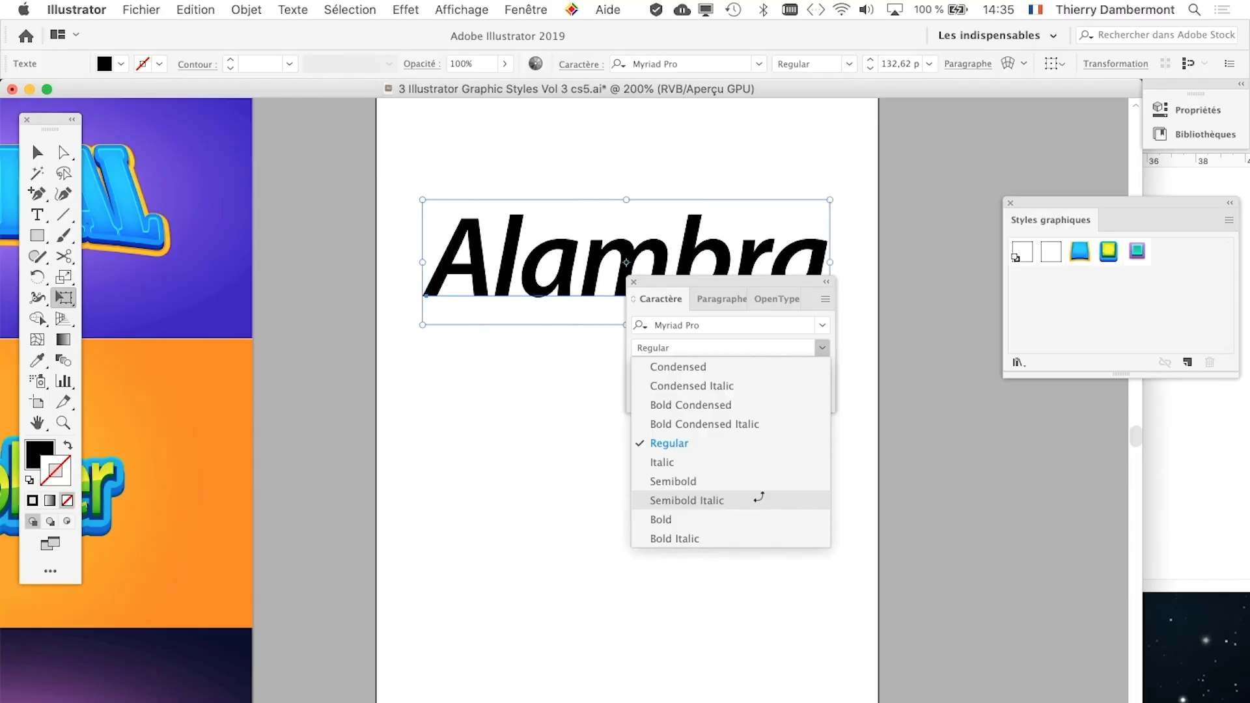
pyautogui.click(778, 500)
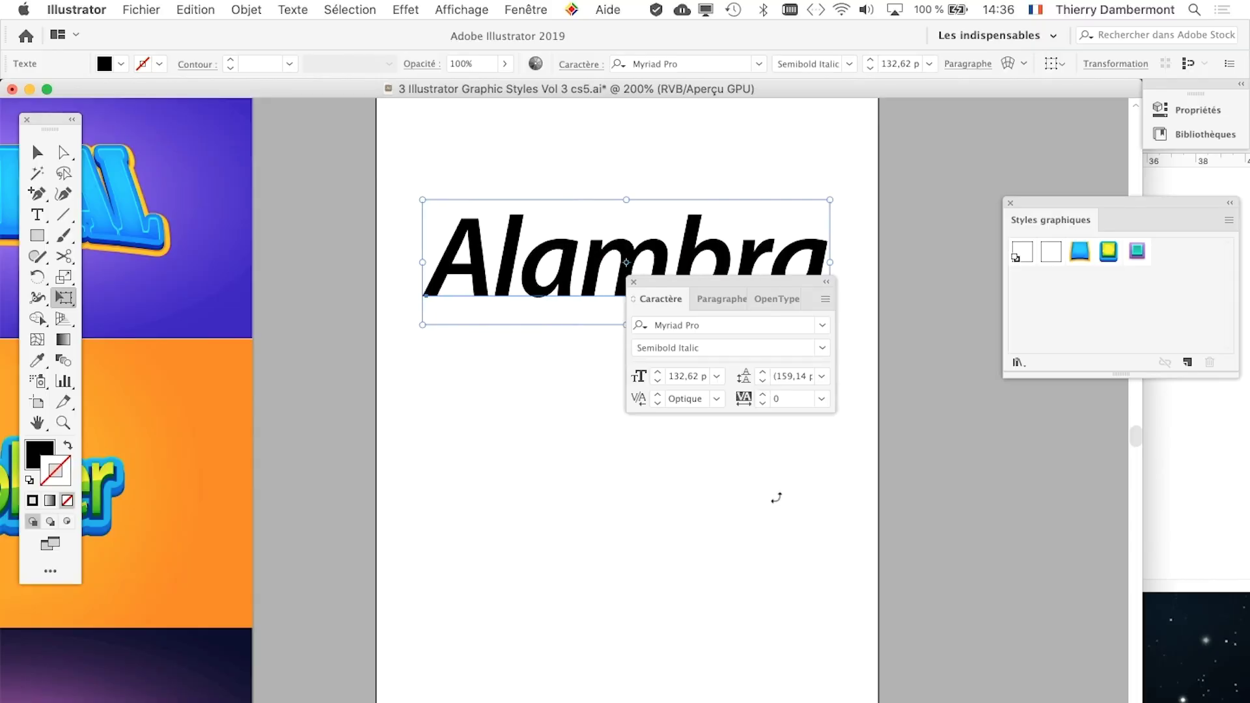
pyautogui.moveTo(686, 282); pyautogui.dragTo(924, 438)
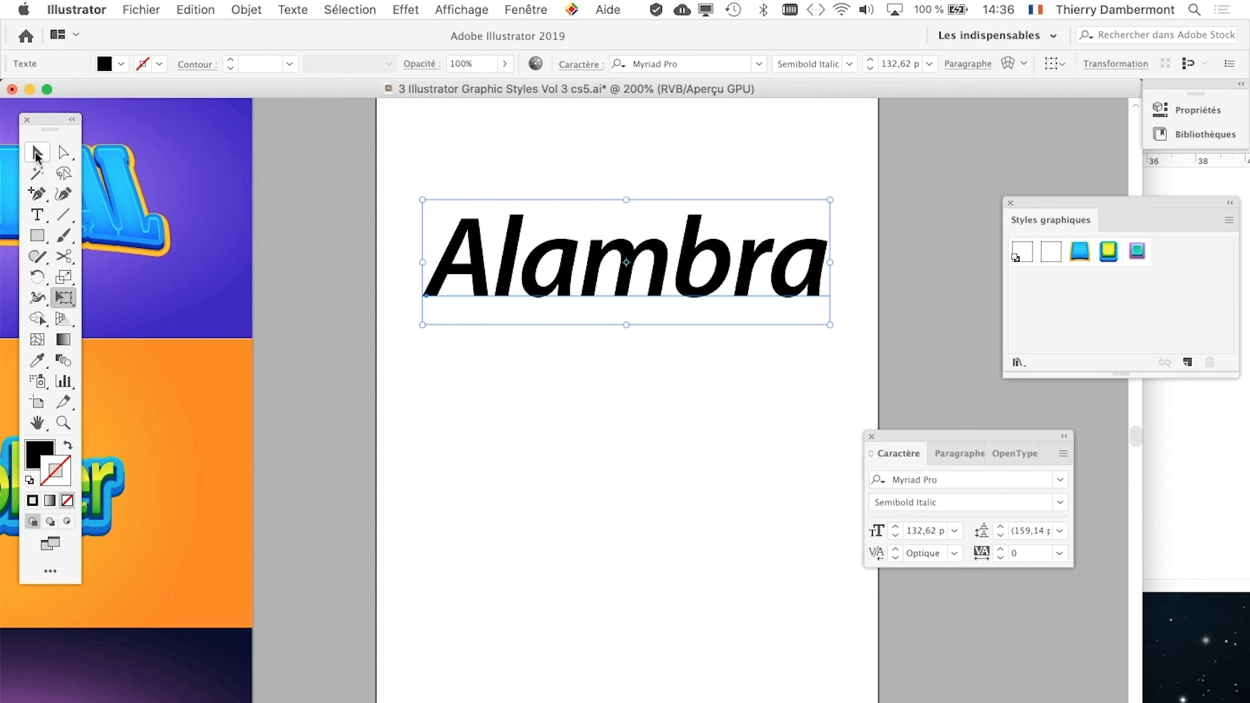
# - Place the graphic styles beside the Alambra text and try the blue, yellow-green and turquoise-purple styles on it, ending with Graphic Style 2
pyautogui.click(37, 155)
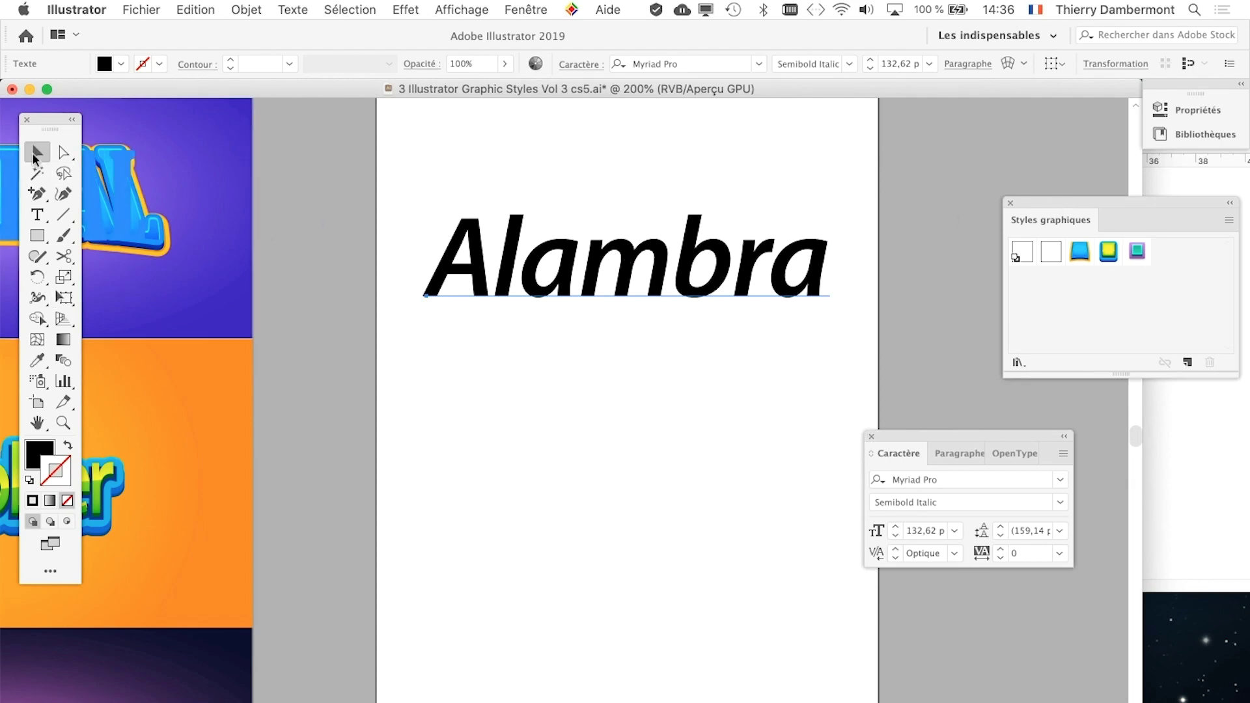
pyautogui.moveTo(1055, 197); pyautogui.dragTo(912, 124)
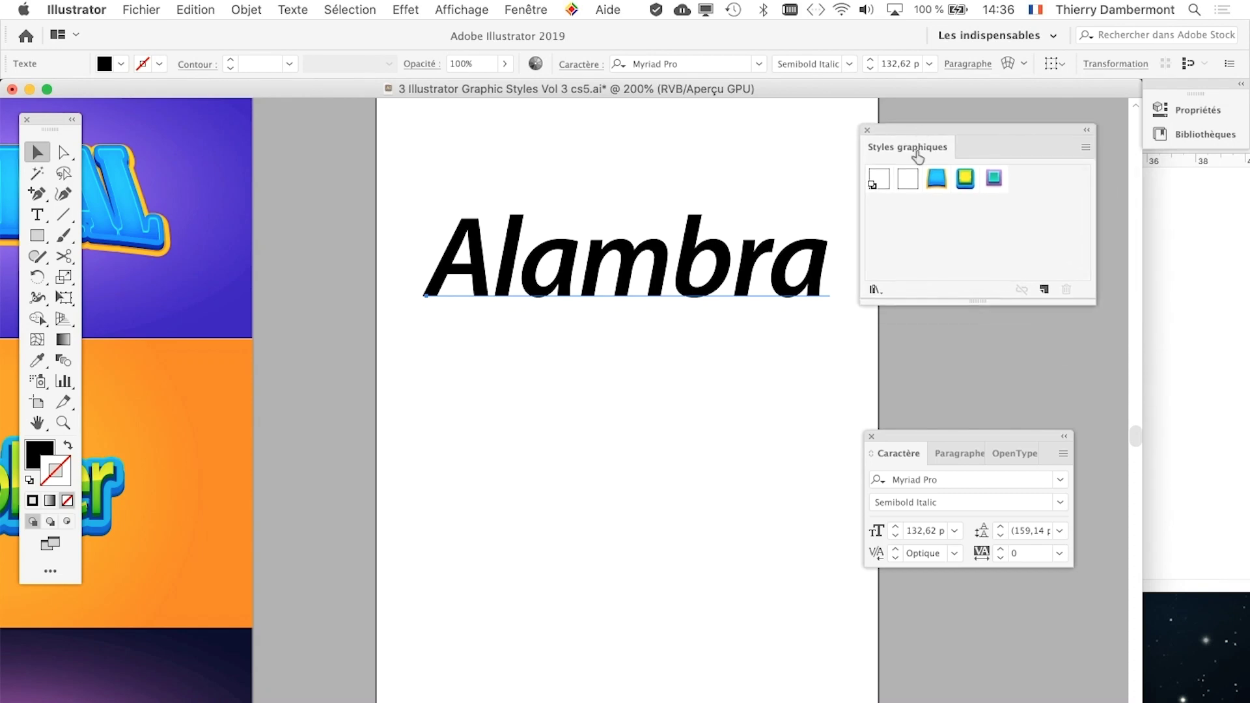
pyautogui.click(937, 180)
pyautogui.click(968, 184)
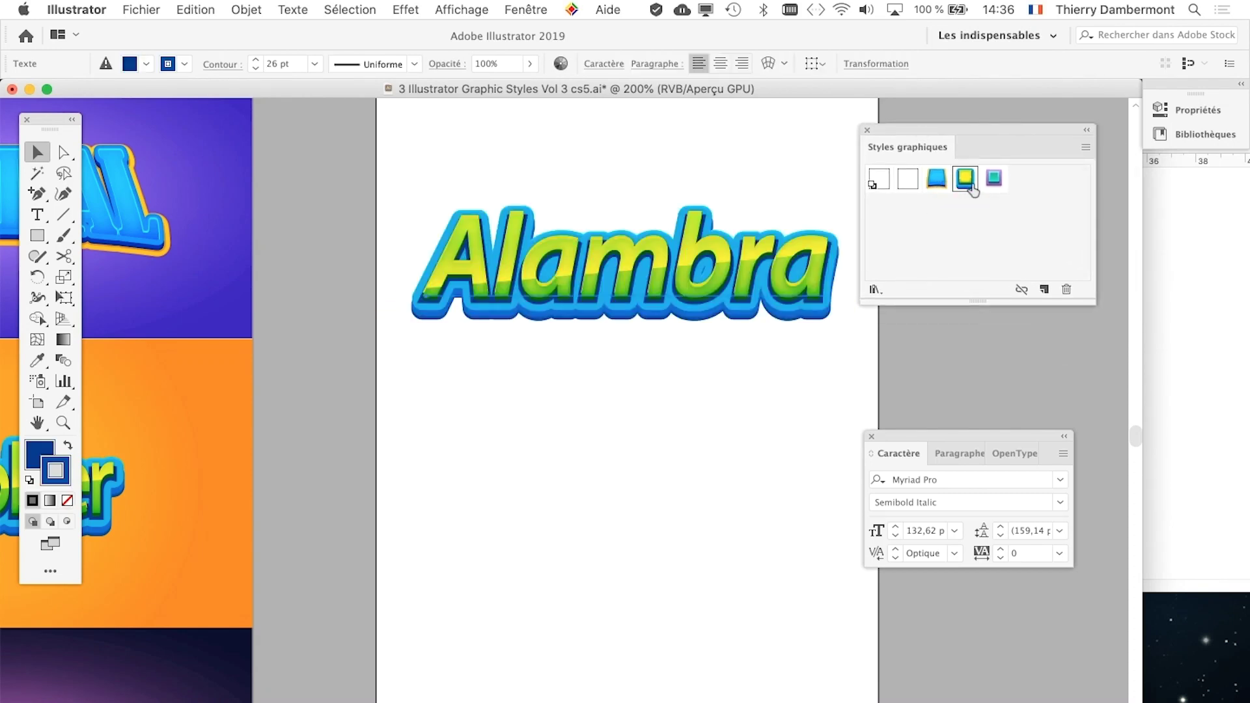
pyautogui.click(993, 186)
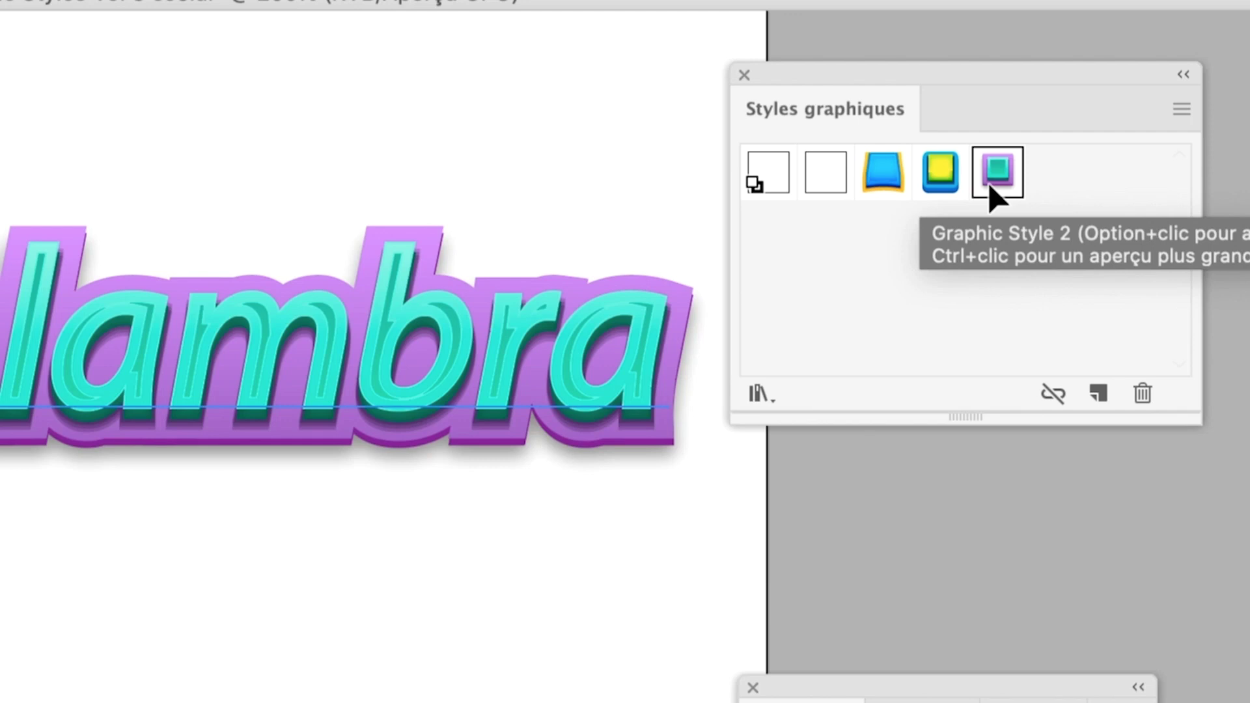
# - Compare the blue, yellow-green and turquoise-purple graphic styles on the Alambra text, ending with the yellow-green Graphic Style 1
pyautogui.click(943, 183)
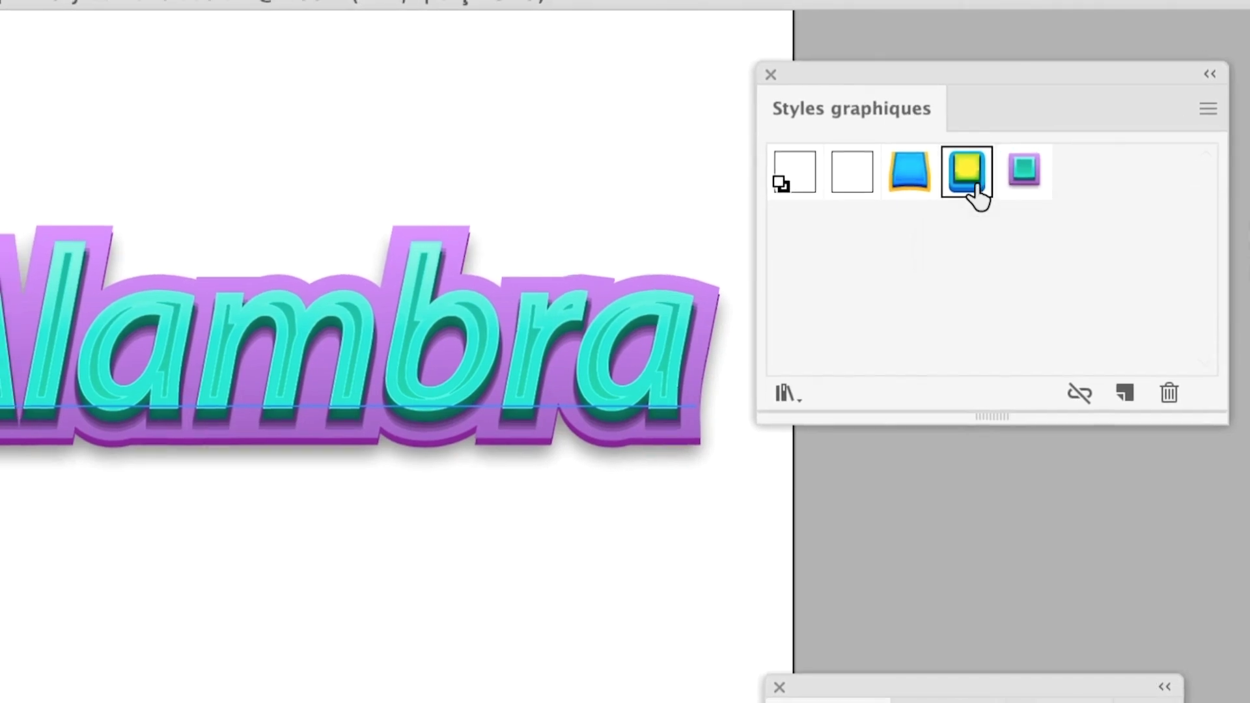
pyautogui.click(957, 192)
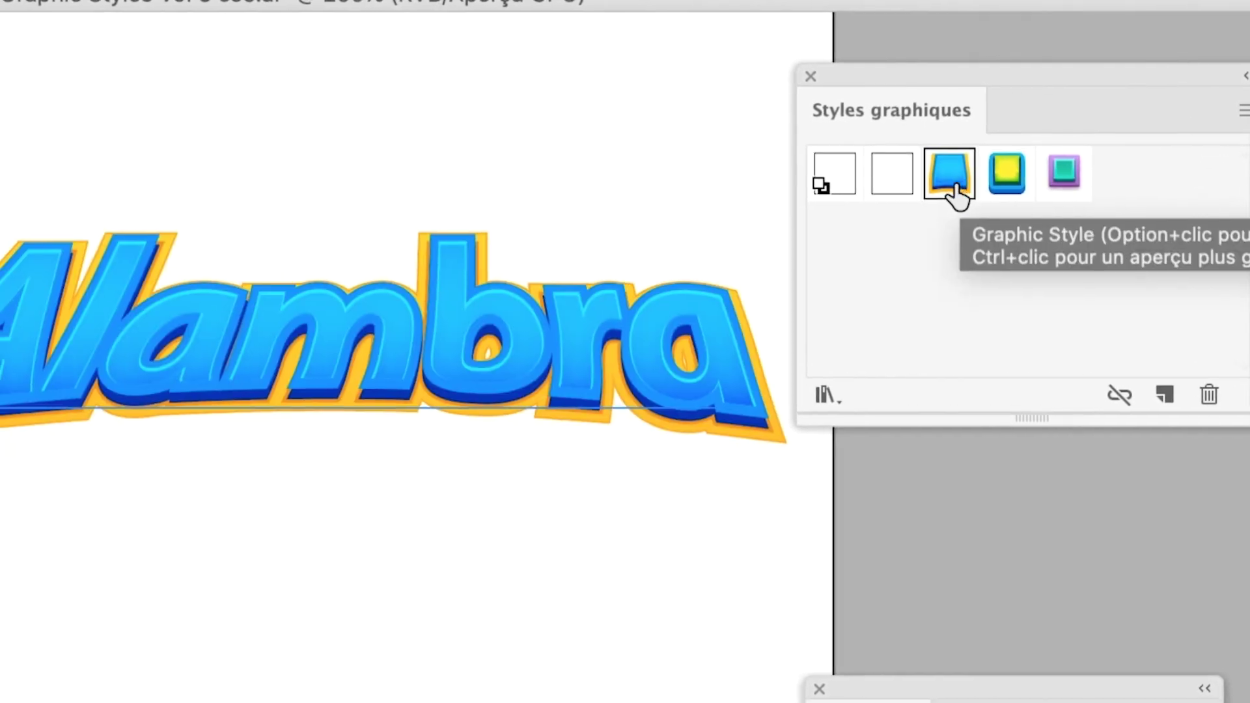
pyautogui.click(1007, 187)
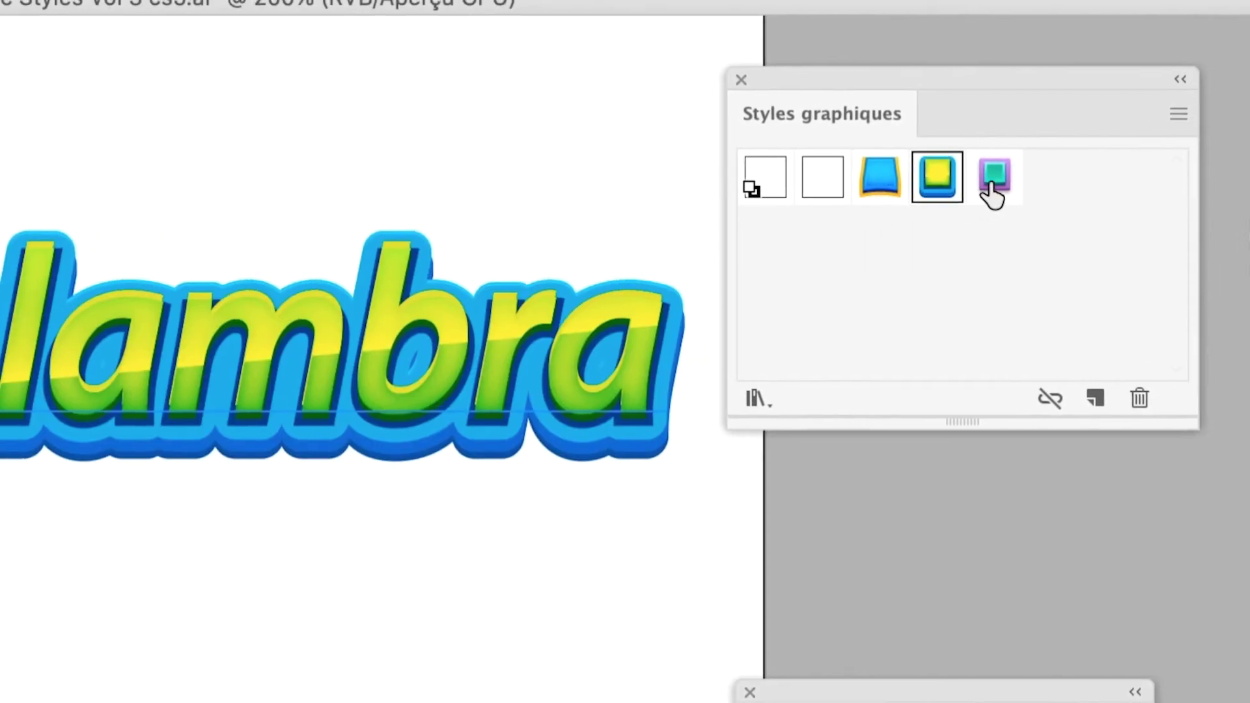
pyautogui.click(1059, 192)
pyautogui.click(937, 183)
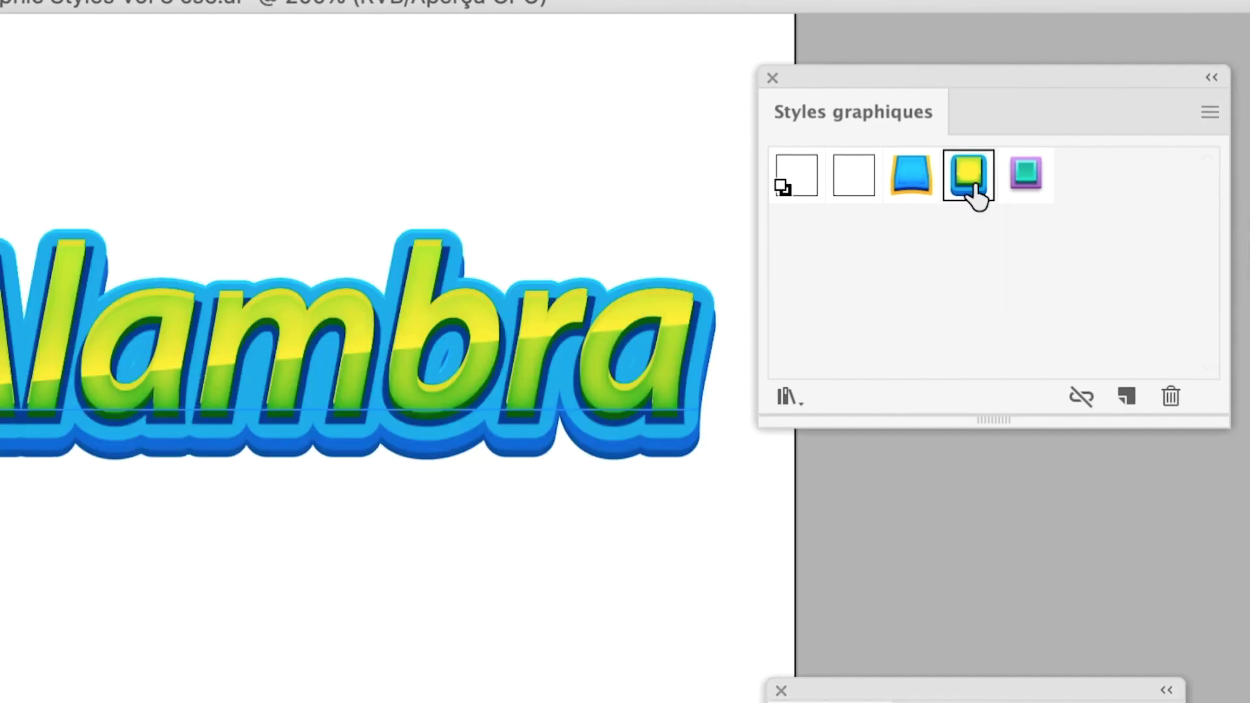
pyautogui.click(995, 186)
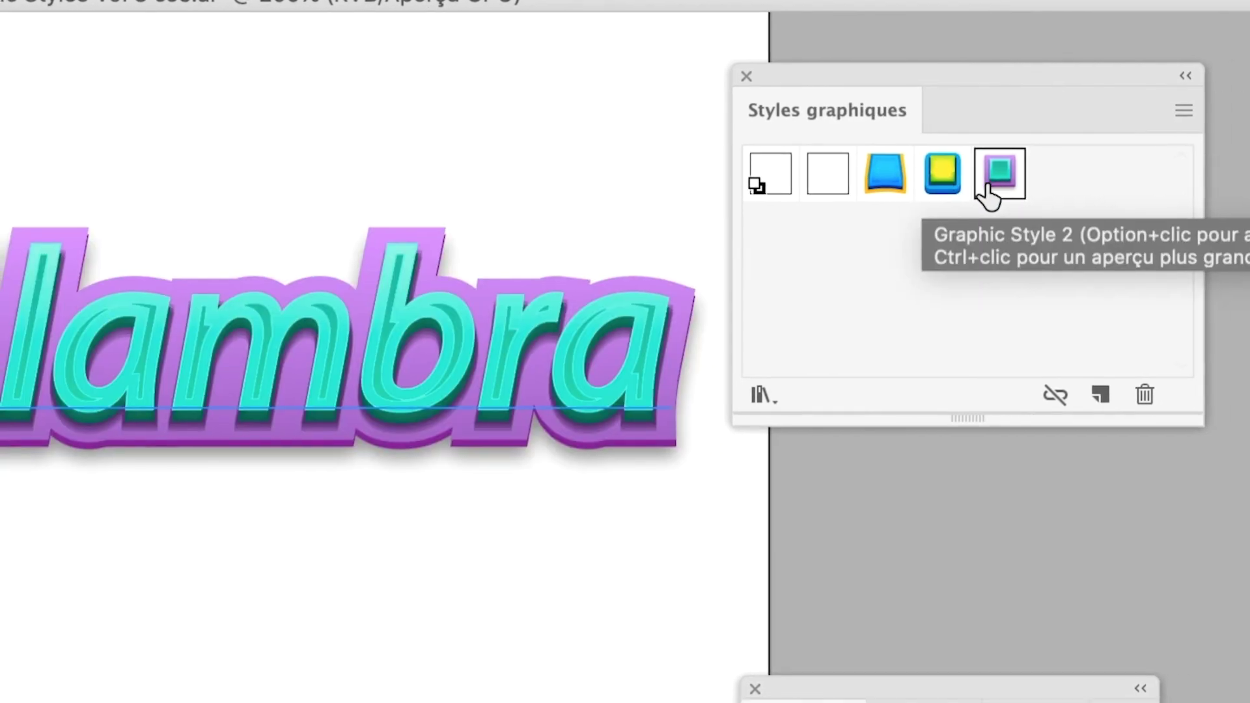
pyautogui.click(937, 187)
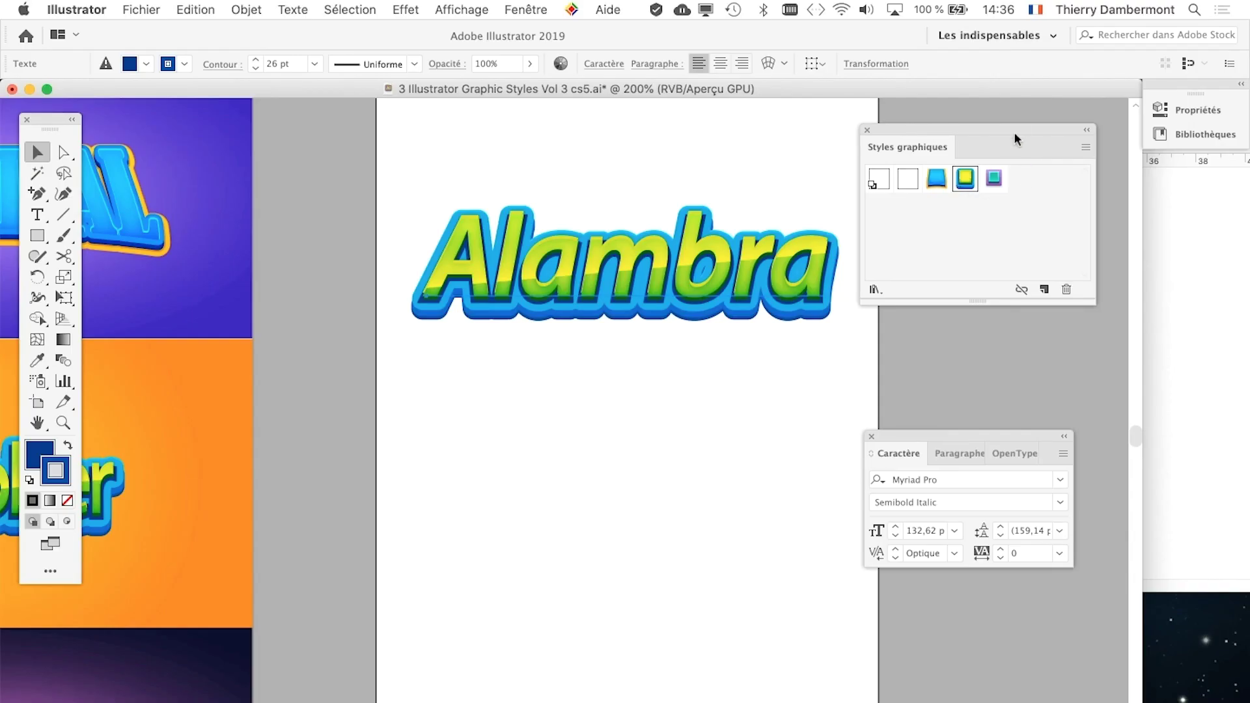
# - Move the graphic styles and character settings clear of the Alambra text, then display its appearance attributes beside it, enlarged to show the full list
pyautogui.moveTo(1014, 133); pyautogui.dragTo(277, 124)
pyautogui.moveTo(885, 437); pyautogui.dragTo(1095, 598)
pyautogui.click(542, 8)
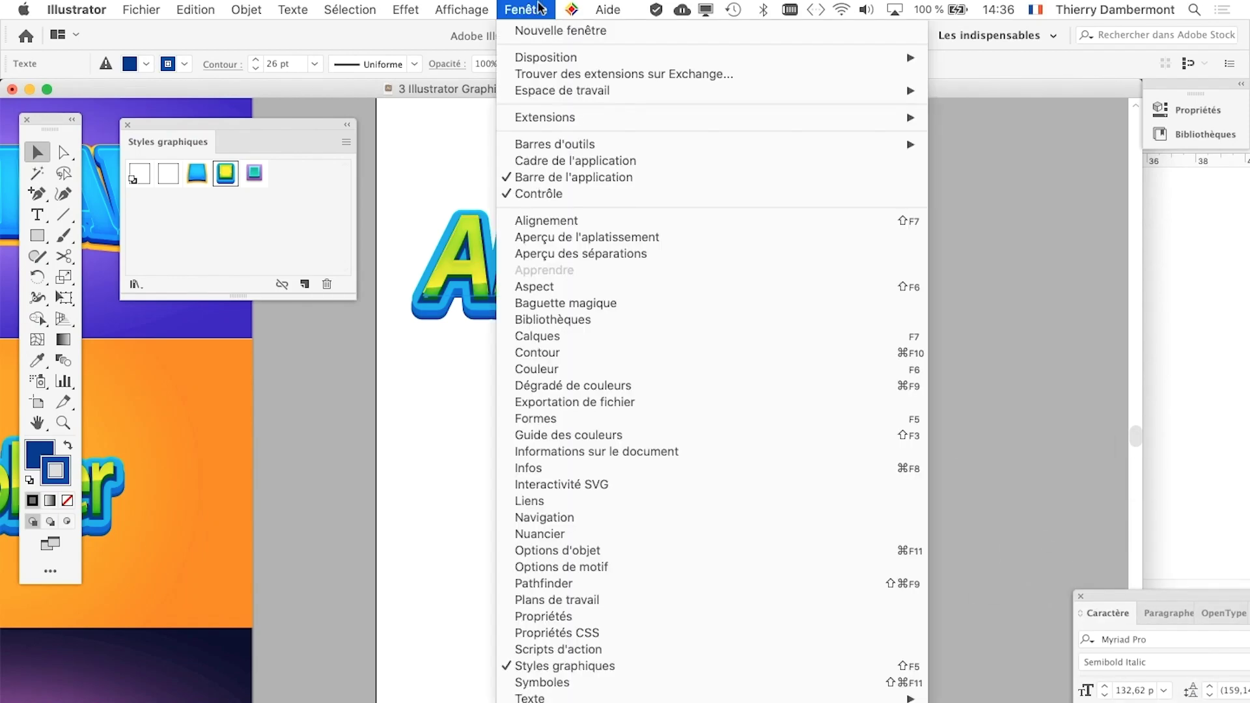
pyautogui.click(569, 285)
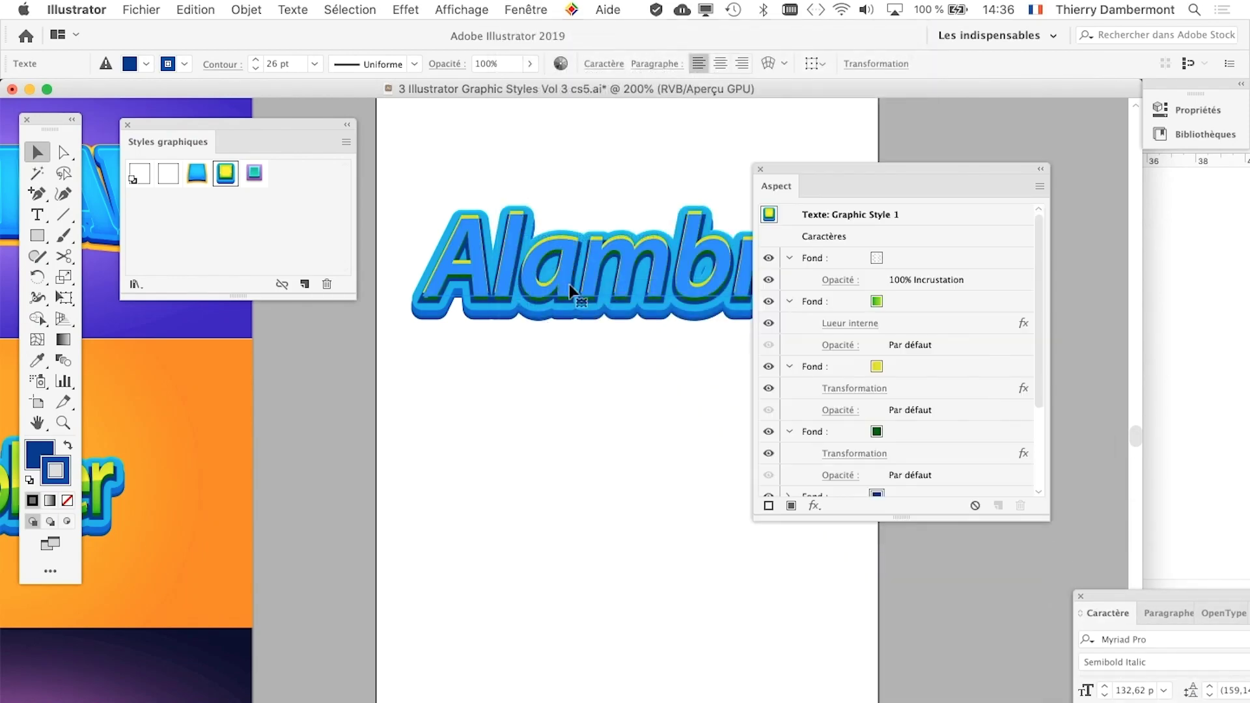
pyautogui.moveTo(825, 165); pyautogui.dragTo(959, 124)
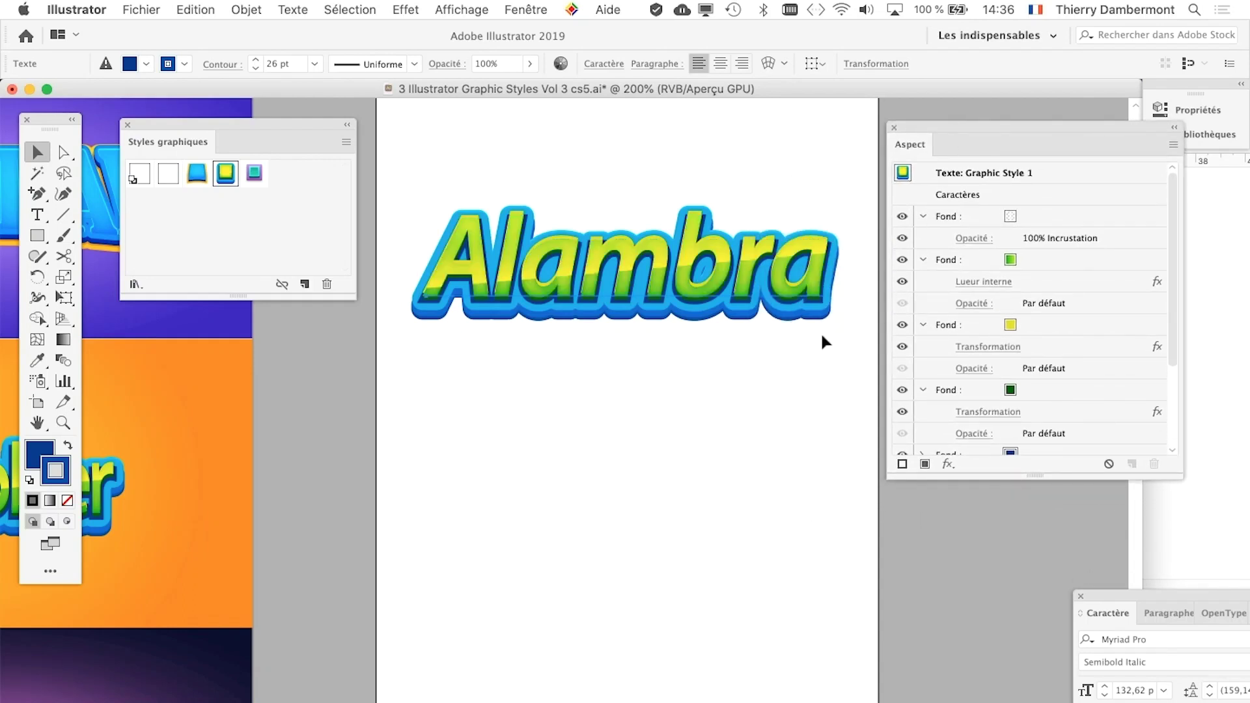
pyautogui.moveTo(1095, 130); pyautogui.dragTo(1091, 111)
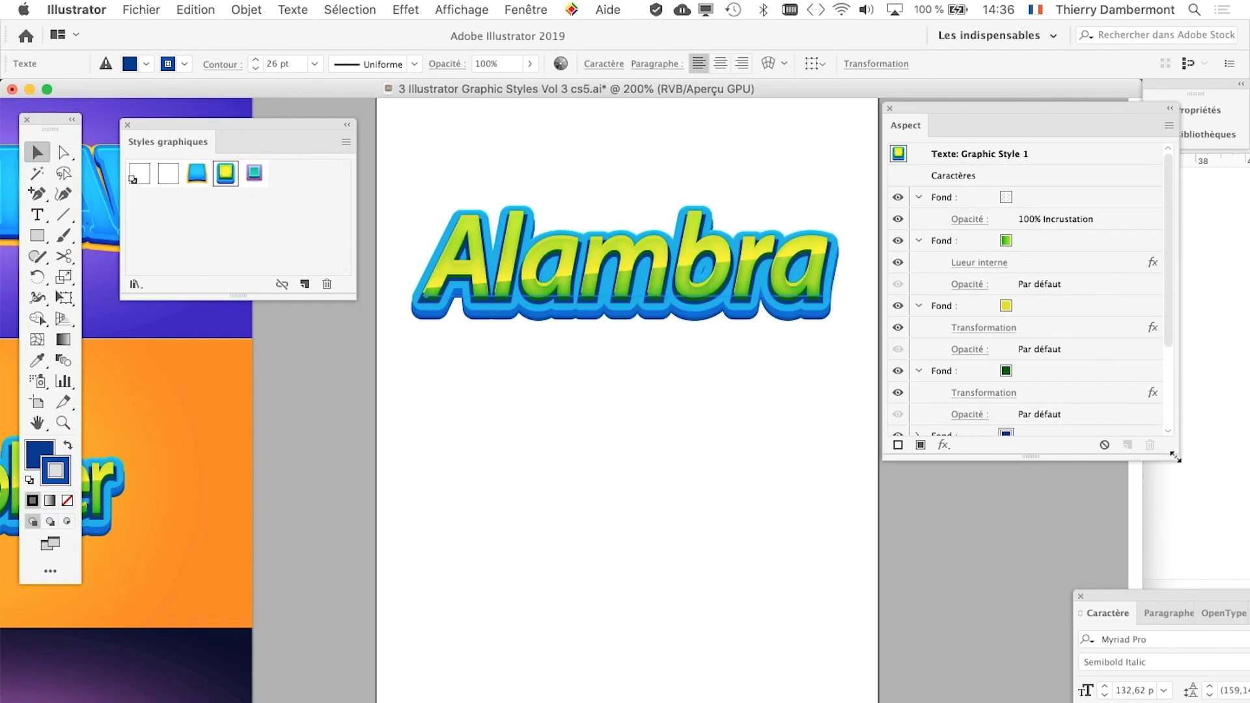
pyautogui.moveTo(1176, 458); pyautogui.dragTo(1167, 702)
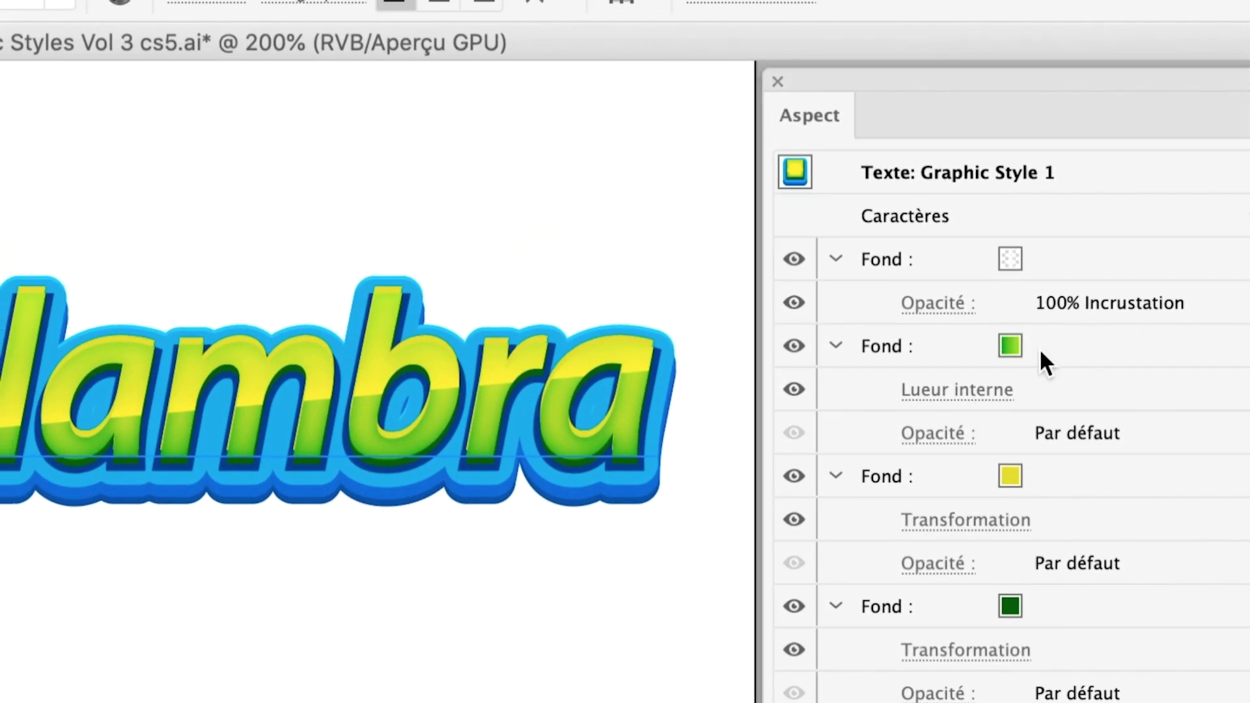
# - Open the Pierre et brique gradient library for the text's green gradient fill and display its swatches as large thumbnails
pyautogui.click(1019, 291)
pyautogui.click(1020, 290)
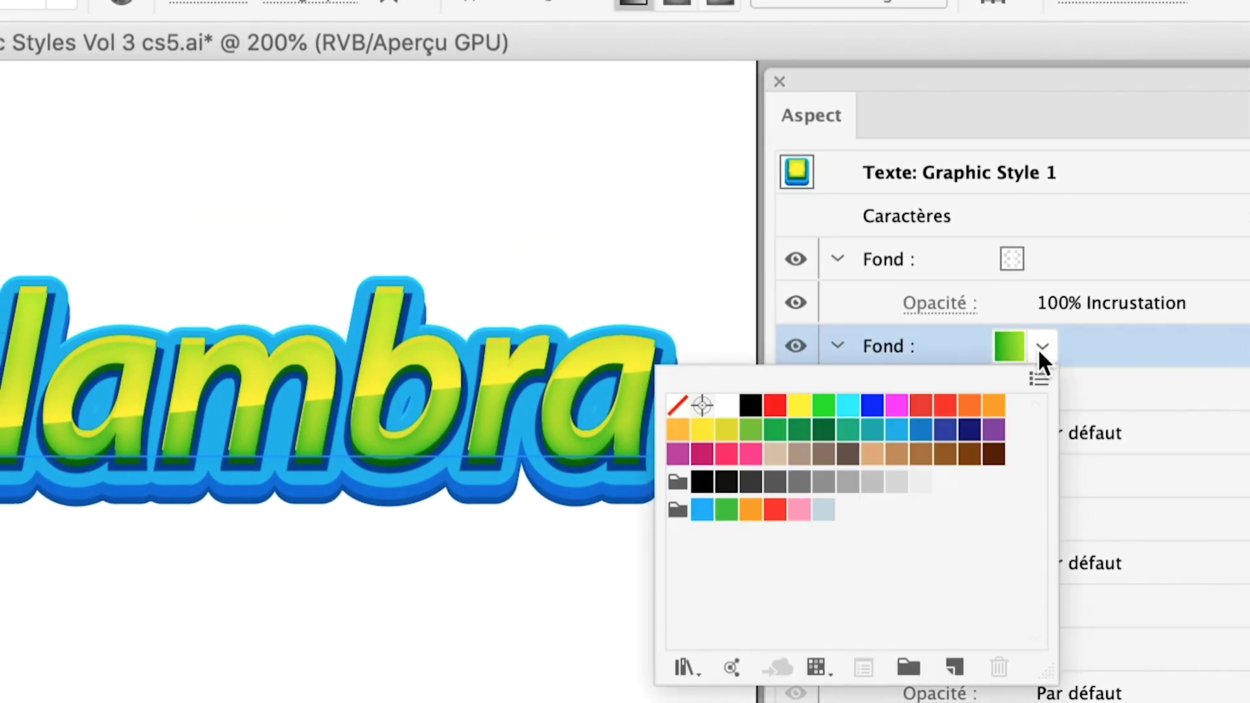
pyautogui.click(1041, 349)
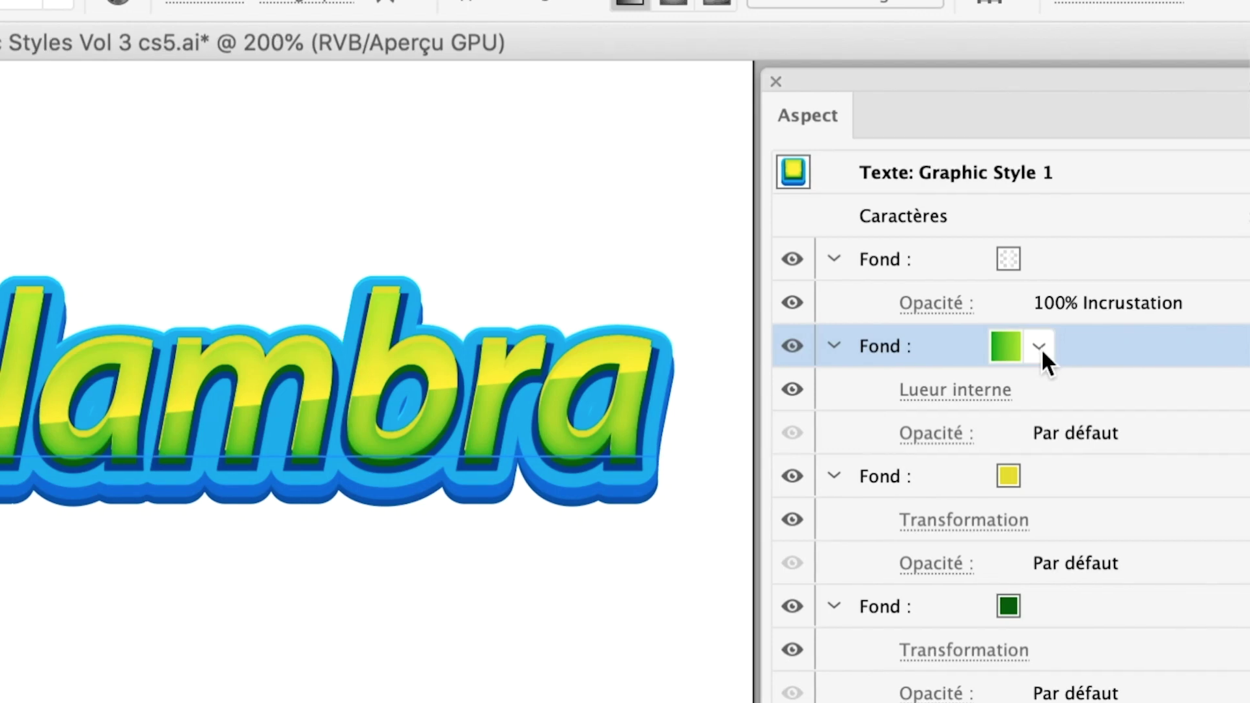
pyautogui.click(1042, 348)
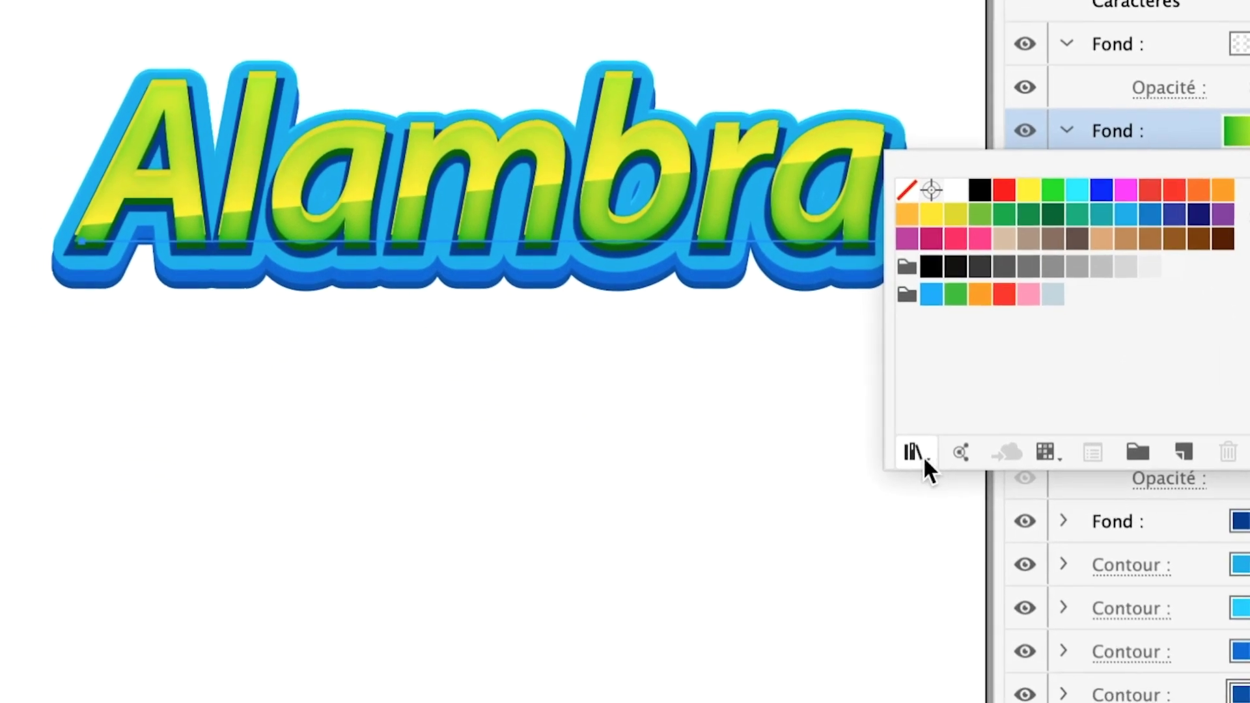
pyautogui.click(924, 455)
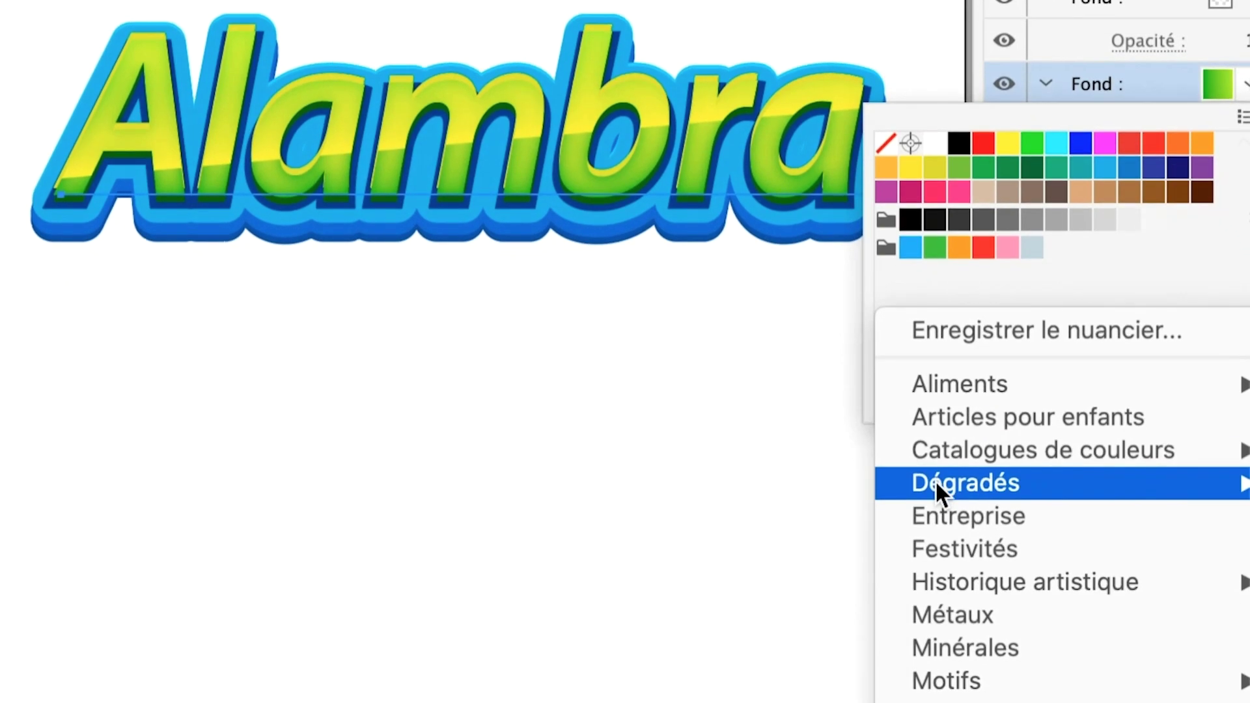
pyautogui.moveTo(937, 479)
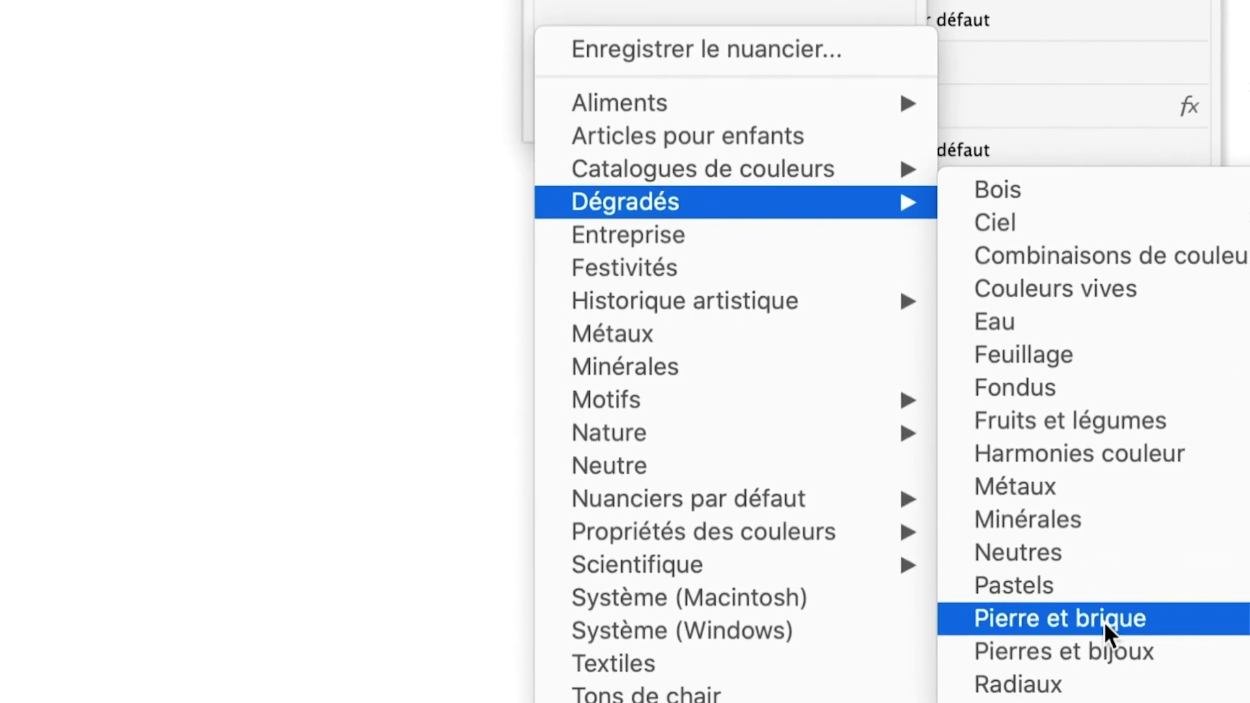
pyautogui.click(1102, 633)
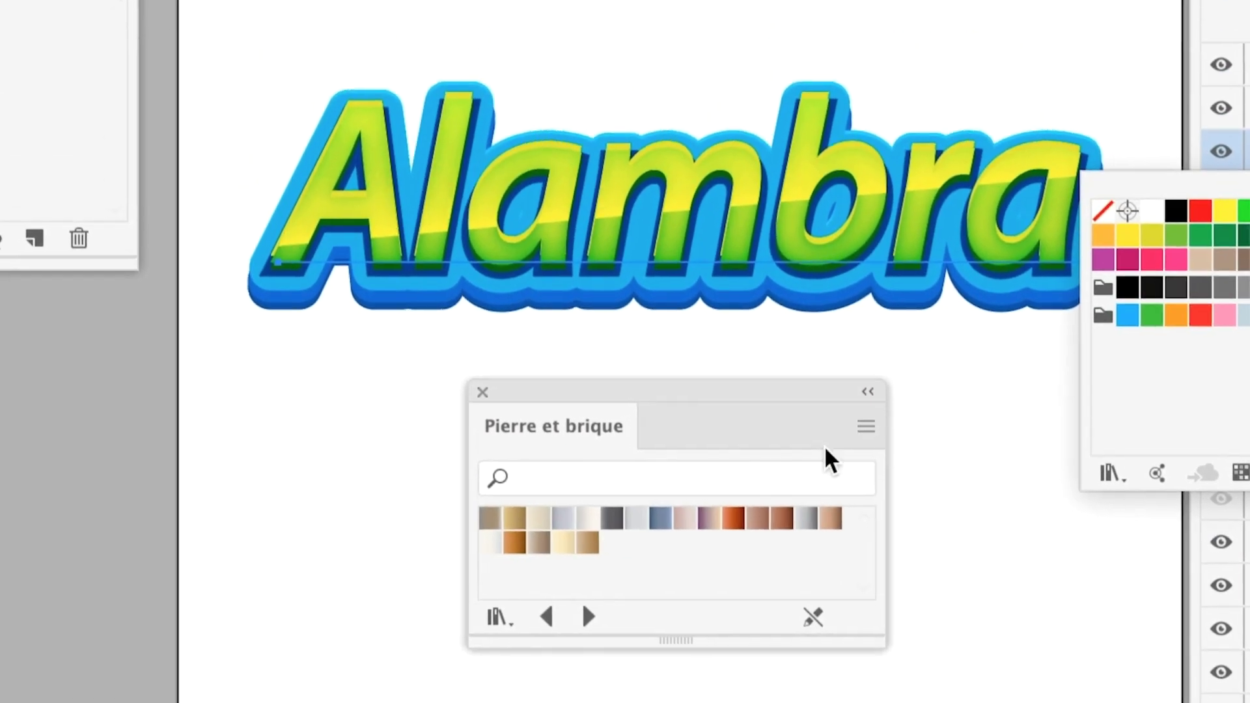
pyautogui.click(719, 299)
pyautogui.click(841, 443)
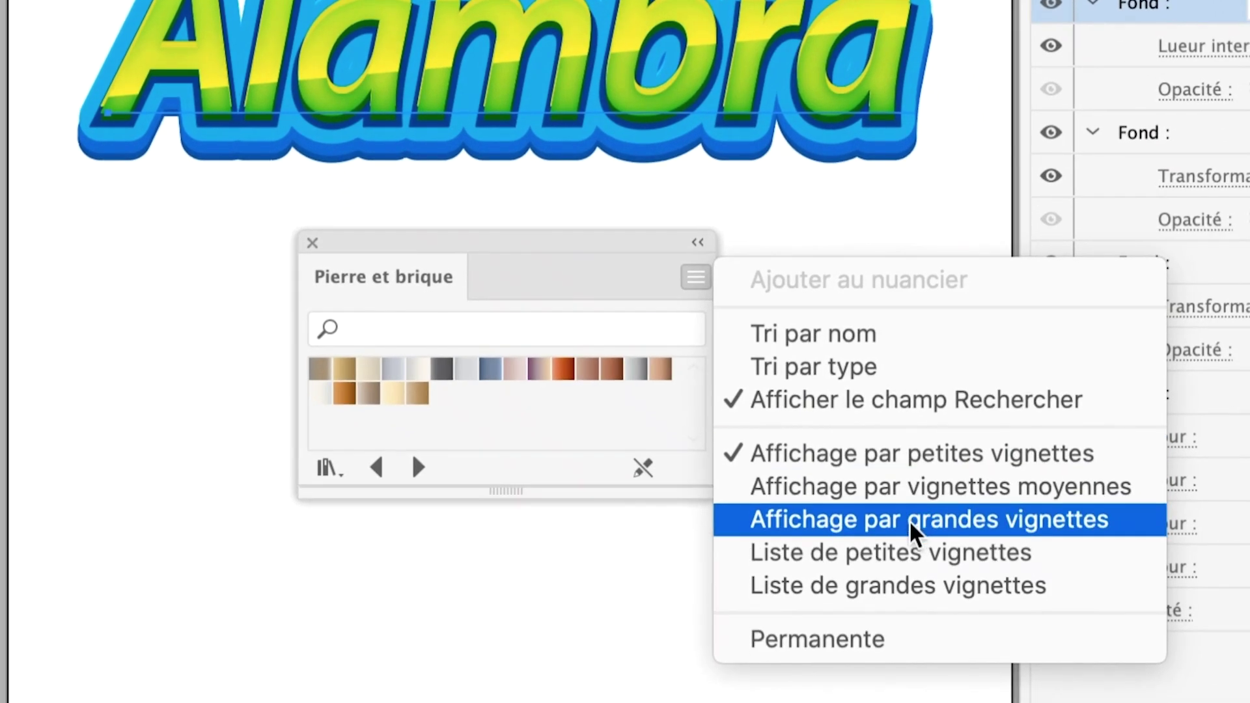
pyautogui.click(909, 521)
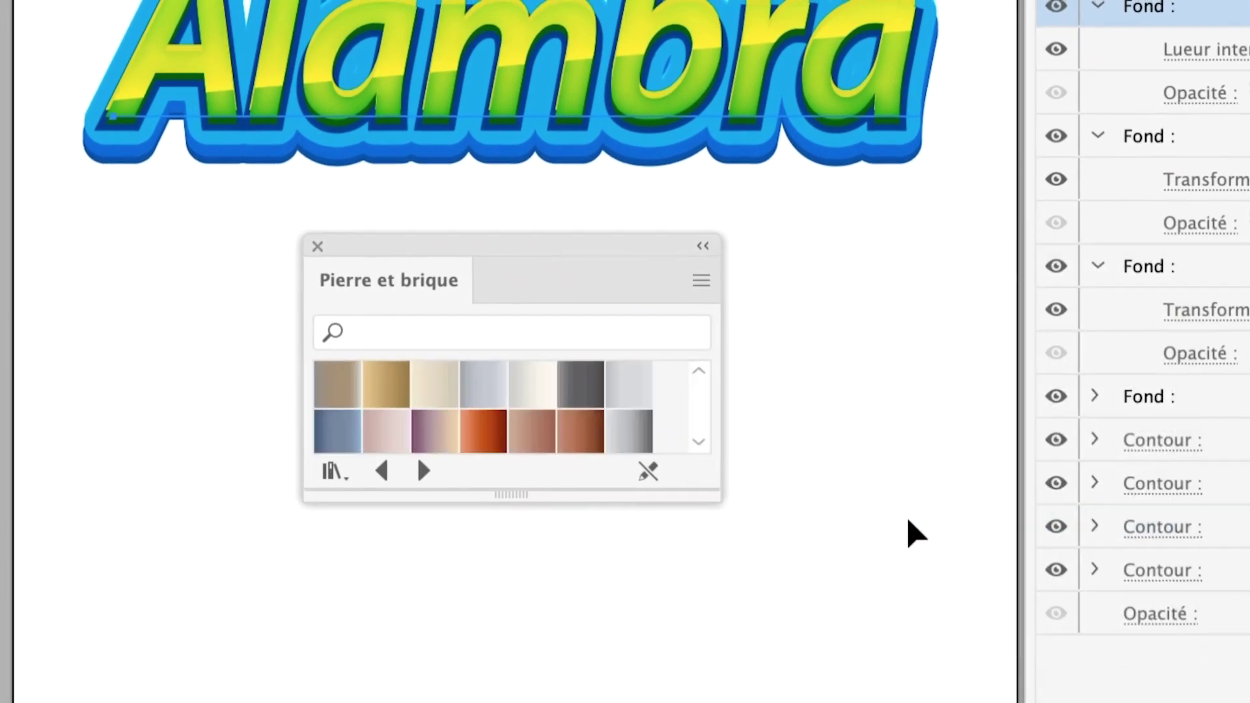
# - Try the Brique 2 gradient and the darker brick one on the green gradient fill, ending with the dark grey gradient
pyautogui.click(541, 434)
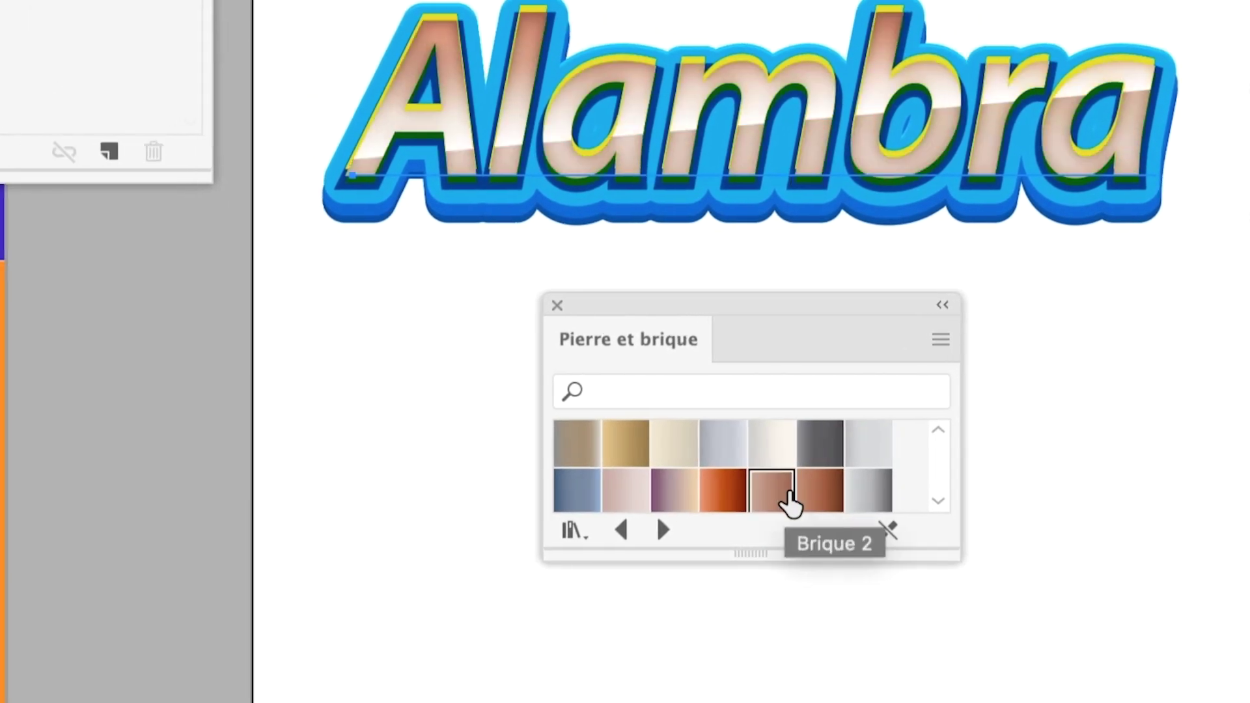
pyautogui.click(823, 494)
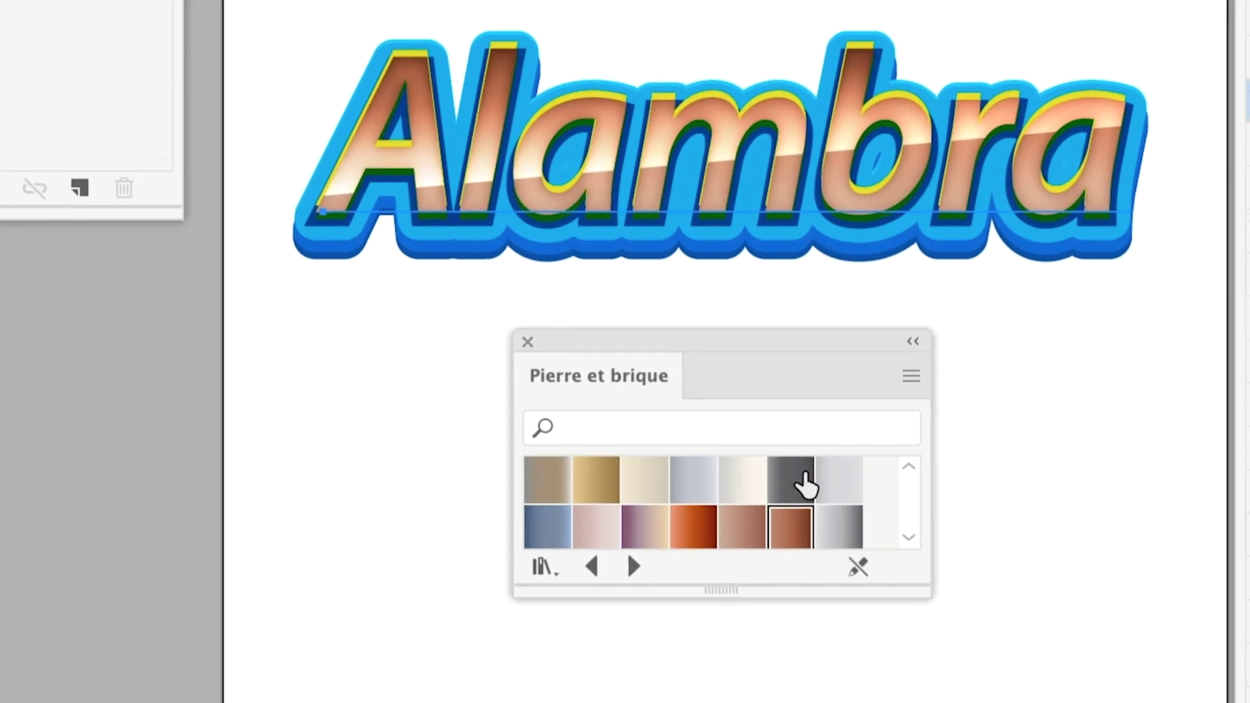
pyautogui.click(800, 464)
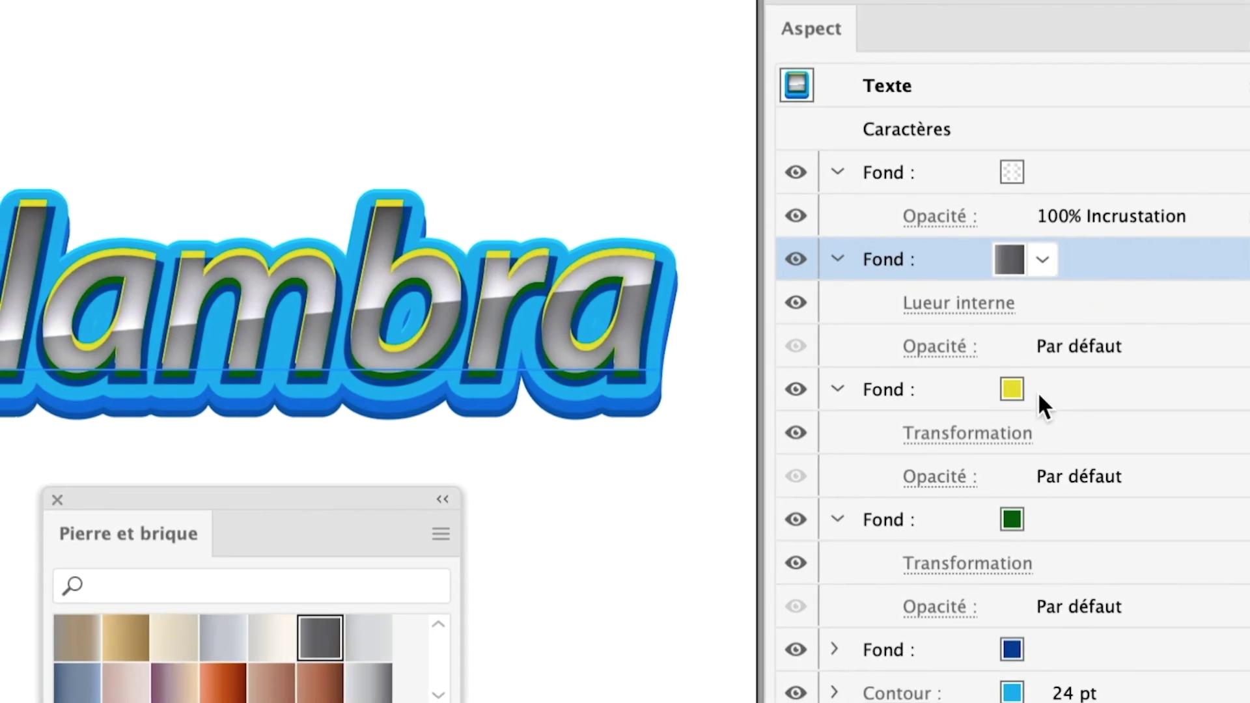
# - Recolour the text's yellow fill, trying tan and brown swatches before dark blue, and select the upper 24 pt stroke
pyautogui.click(1025, 404)
pyautogui.click(1025, 404)
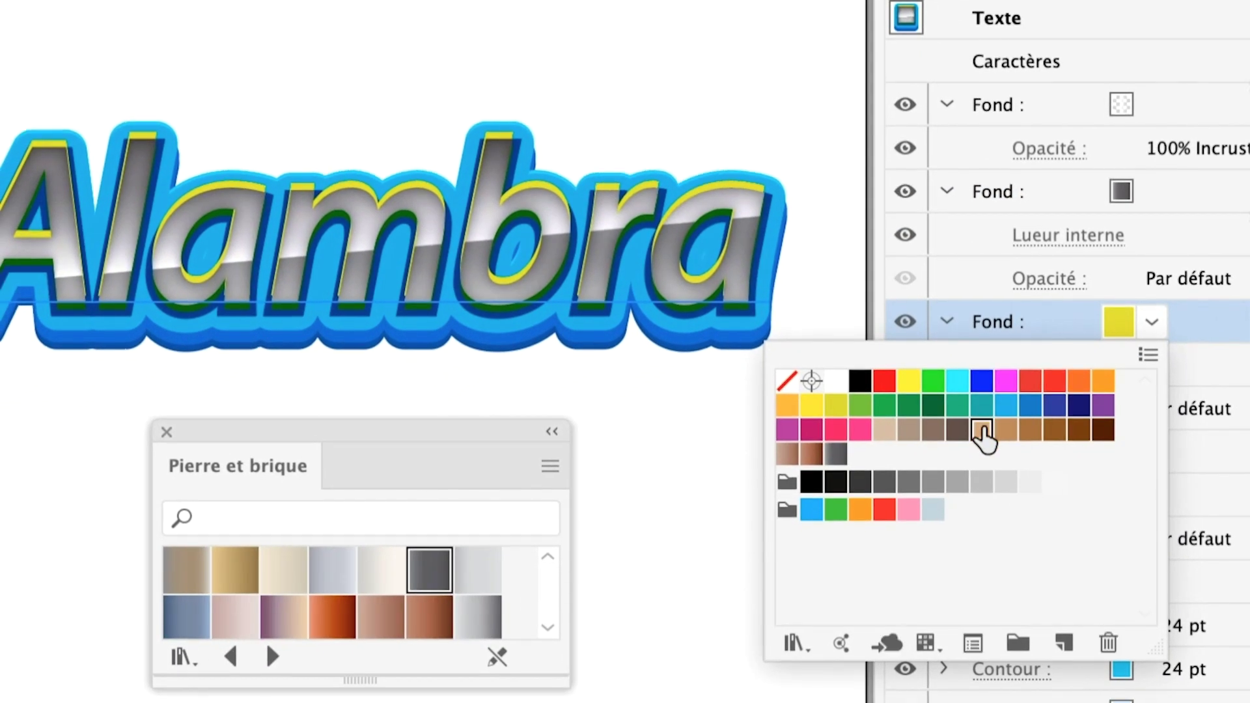
pyautogui.click(982, 430)
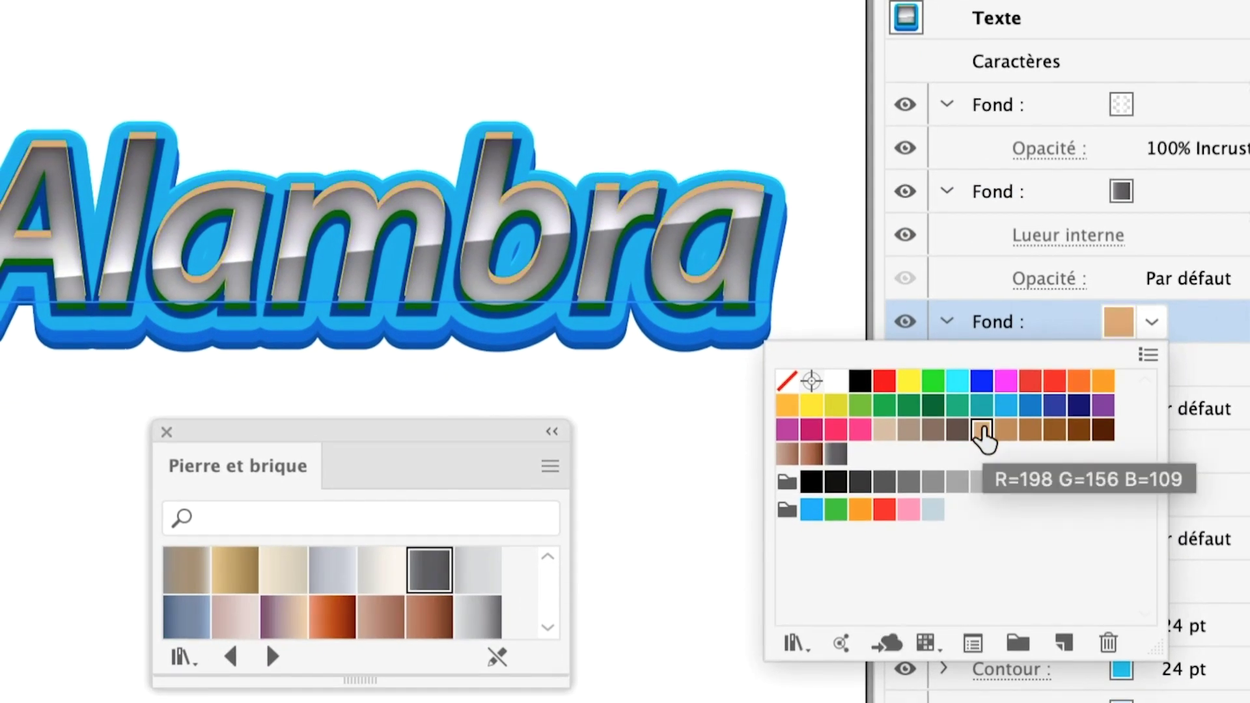
pyautogui.click(1055, 430)
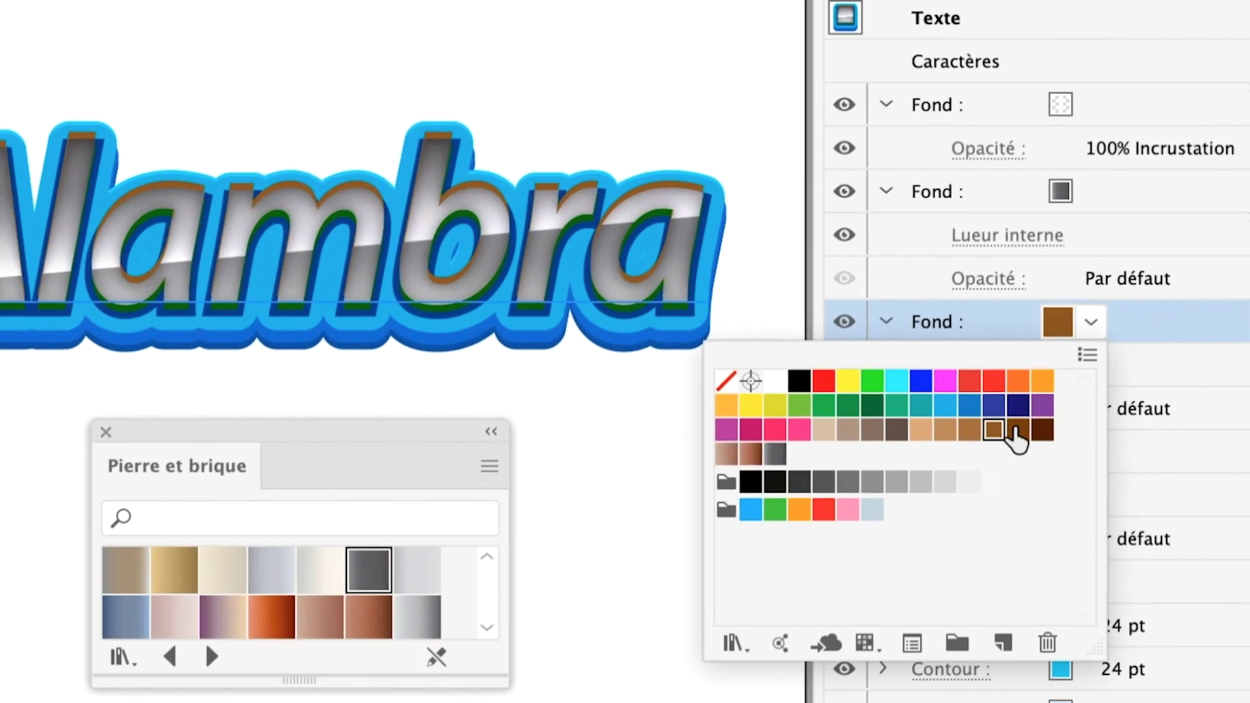
pyautogui.click(1034, 427)
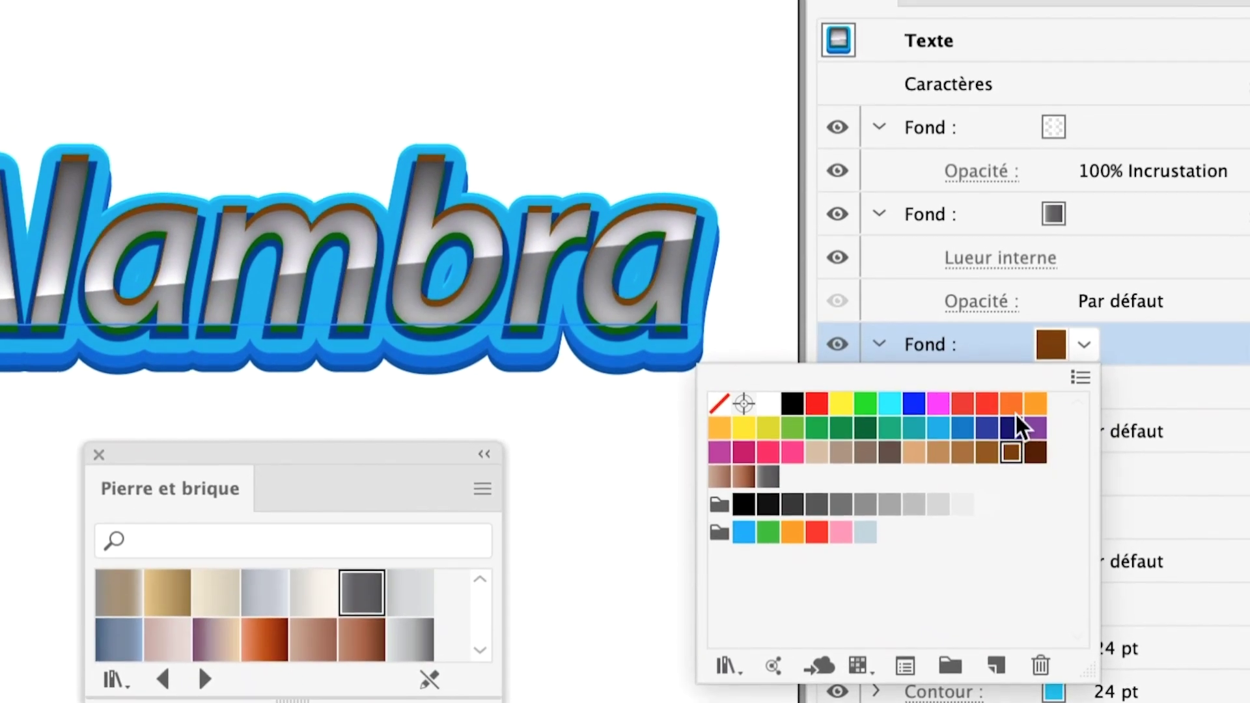
pyautogui.click(1014, 428)
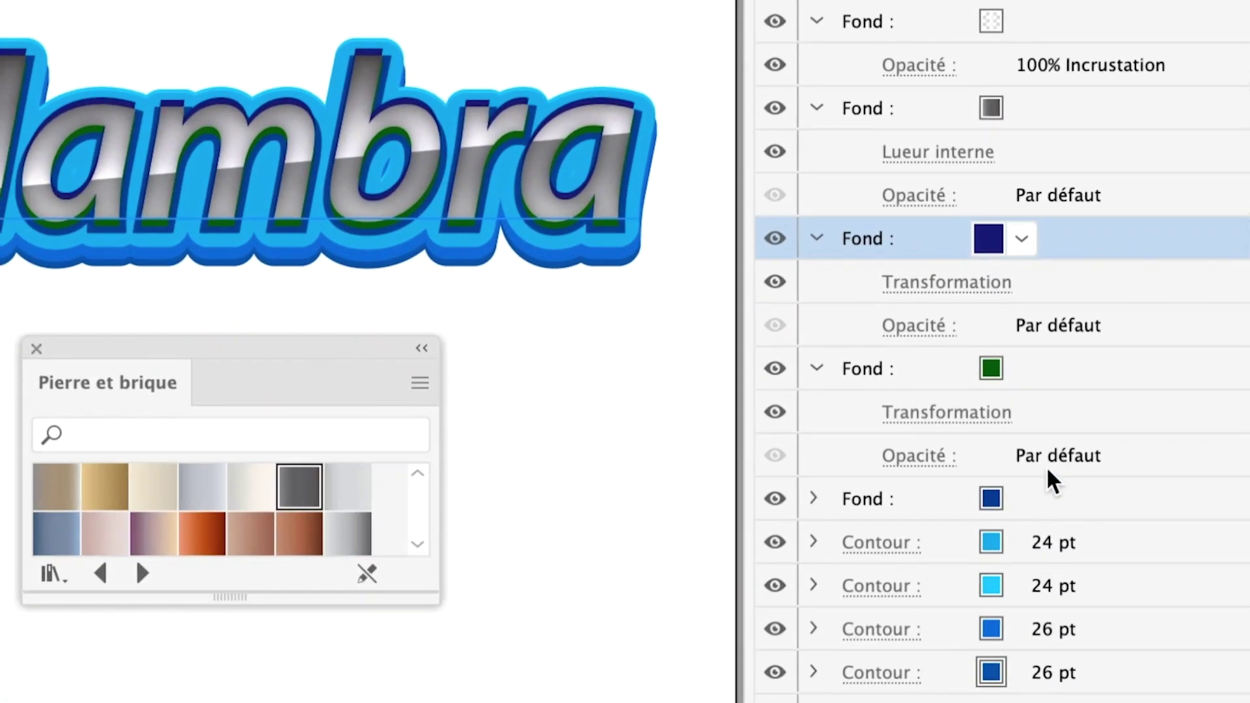
pyautogui.click(1024, 544)
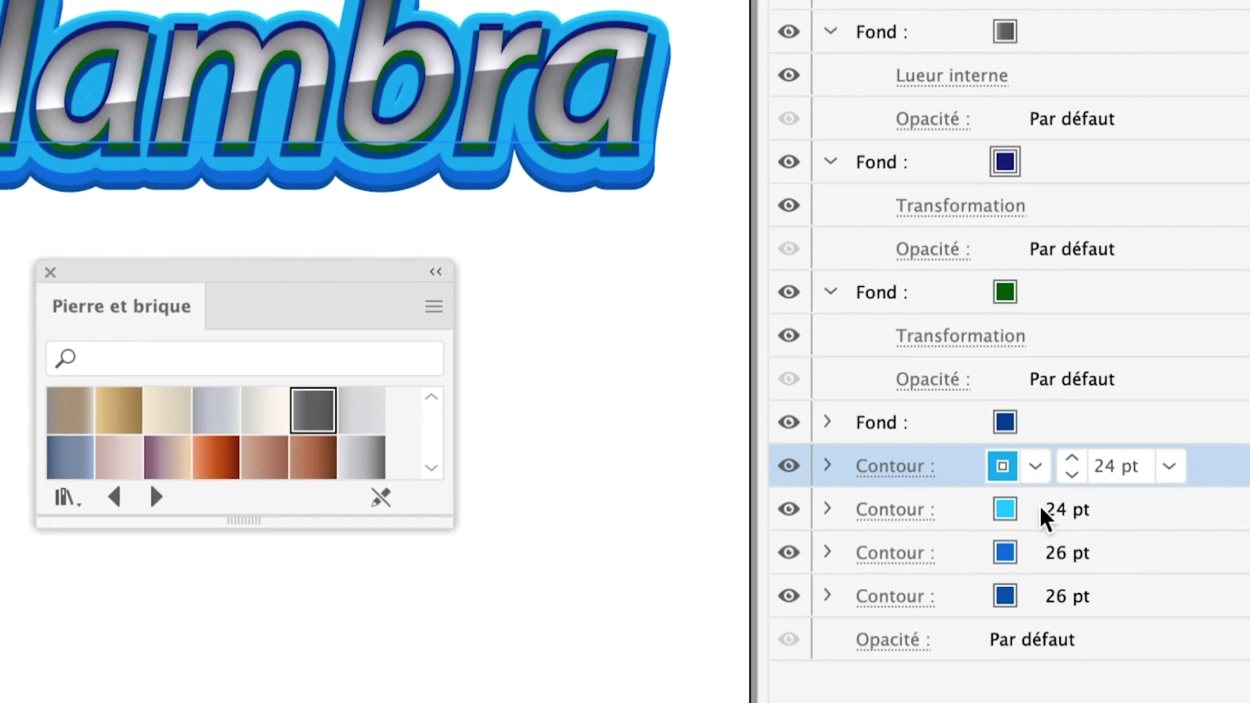
pyautogui.press('e')
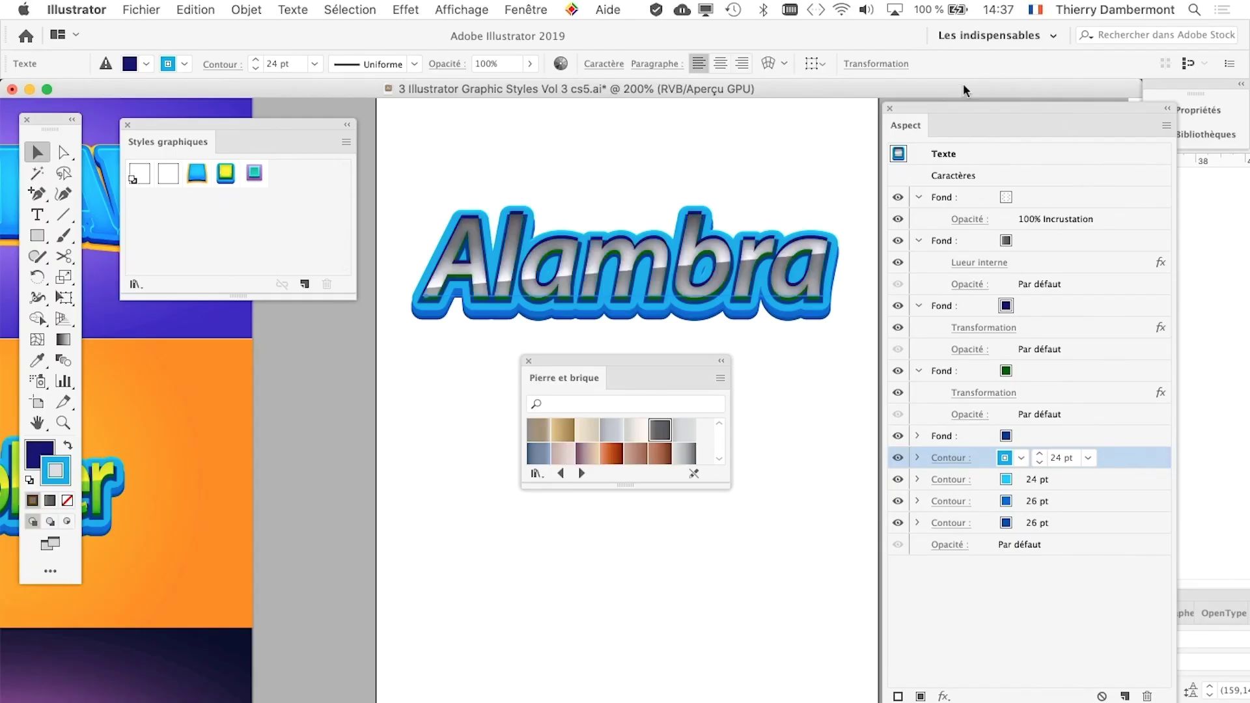
# - Bring the appearance attributes beside the graphic styles and save the Alambra text's modified appearance as a new graphic style
pyautogui.moveTo(924, 103); pyautogui.dragTo(191, 342)
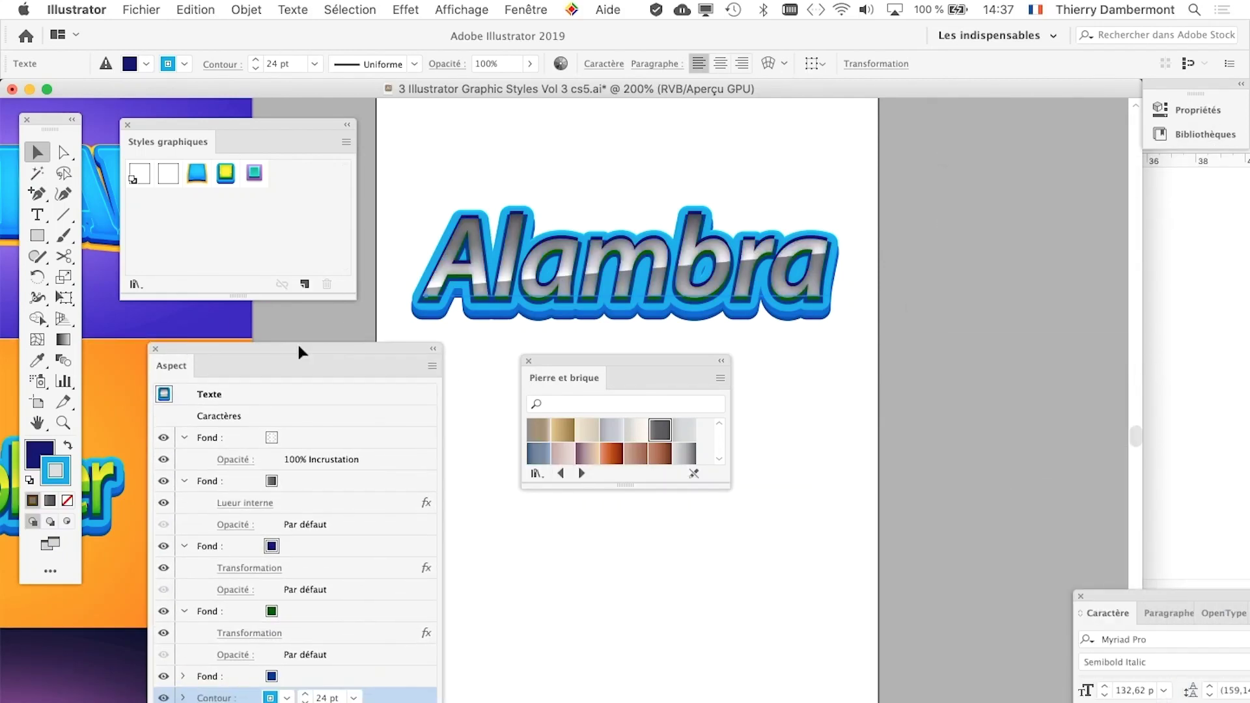
pyautogui.moveTo(267, 124); pyautogui.dragTo(1062, 164)
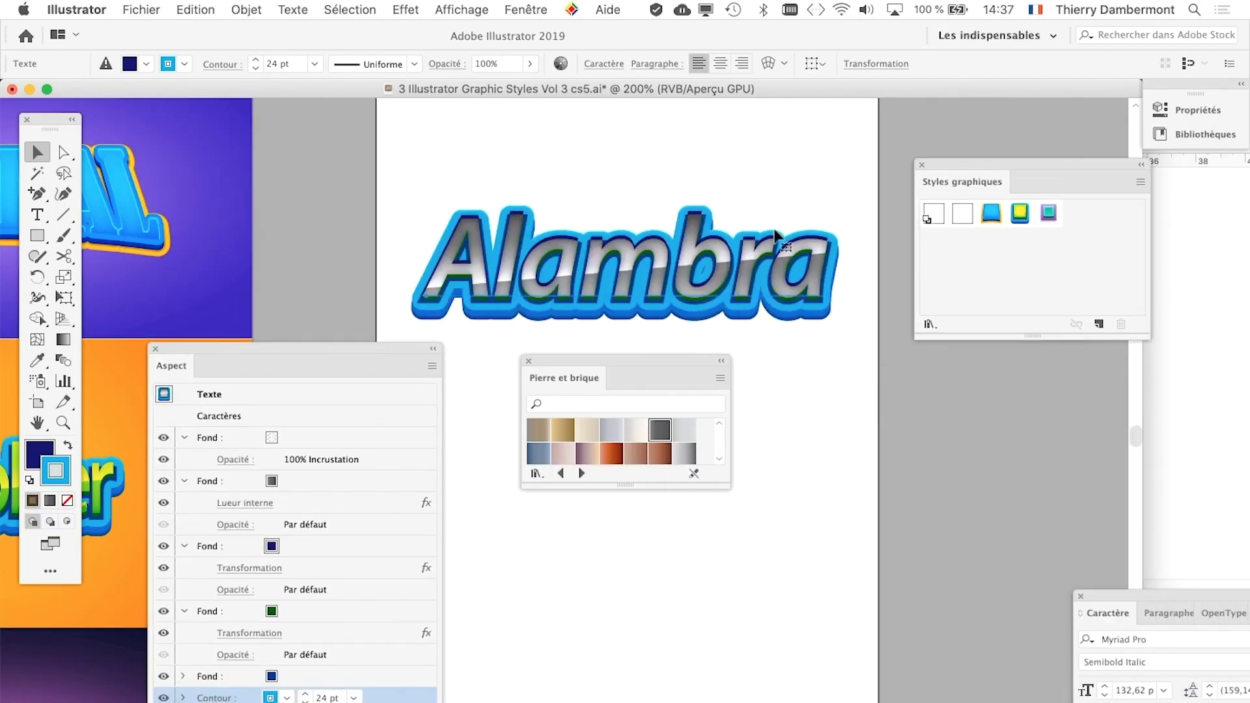
pyautogui.moveTo(372, 350); pyautogui.dragTo(771, 141)
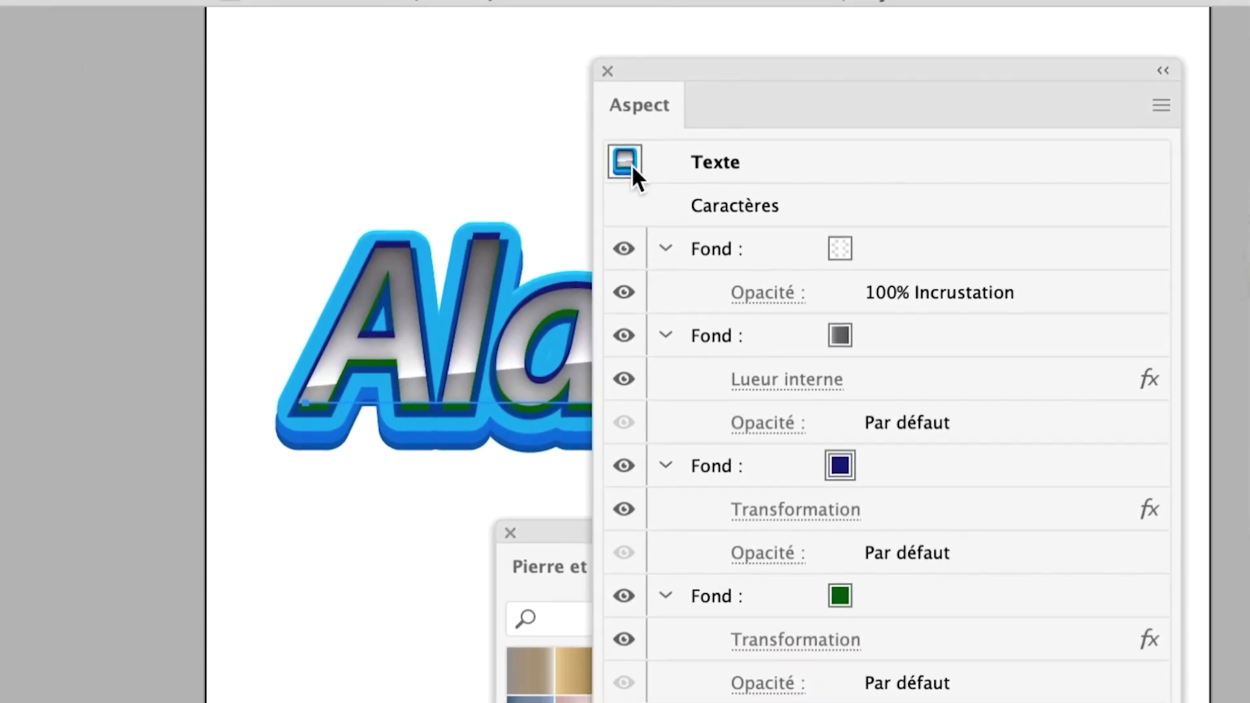
pyautogui.click(587, 173)
pyautogui.moveTo(626, 167); pyautogui.dragTo(1083, 224)
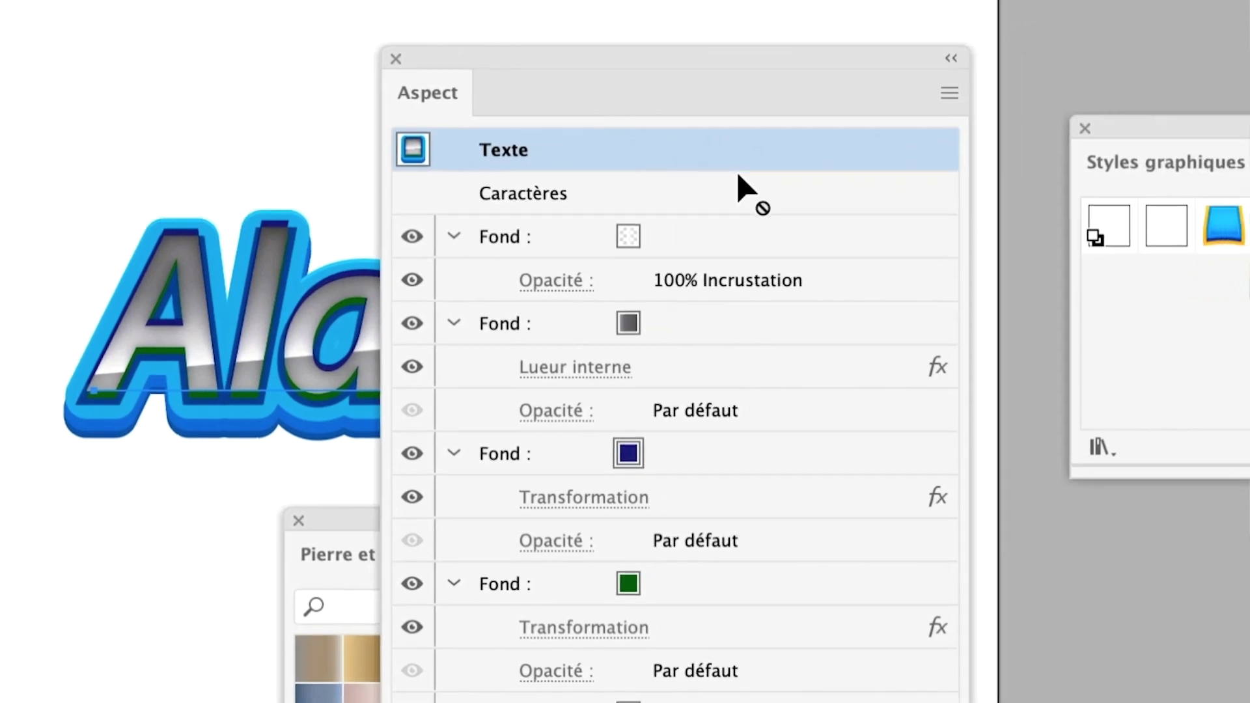
pyautogui.moveTo(782, 185); pyautogui.dragTo(945, 233)
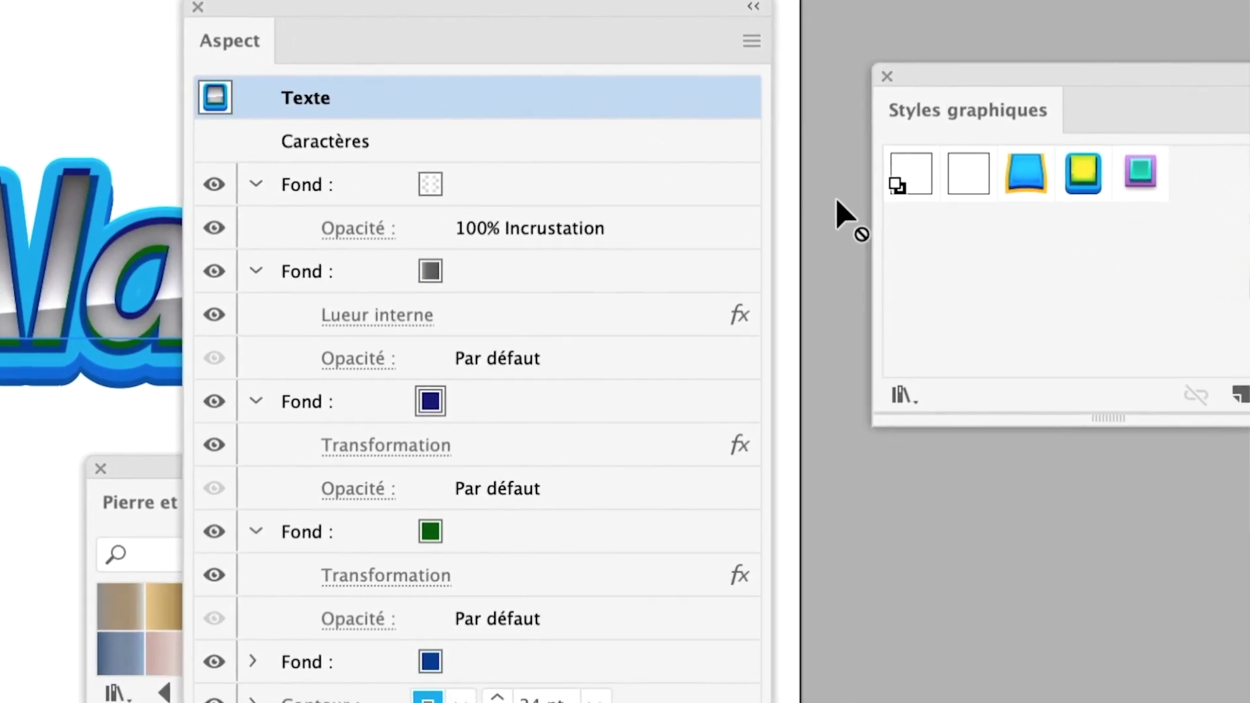
pyautogui.moveTo(837, 200); pyautogui.dragTo(927, 209)
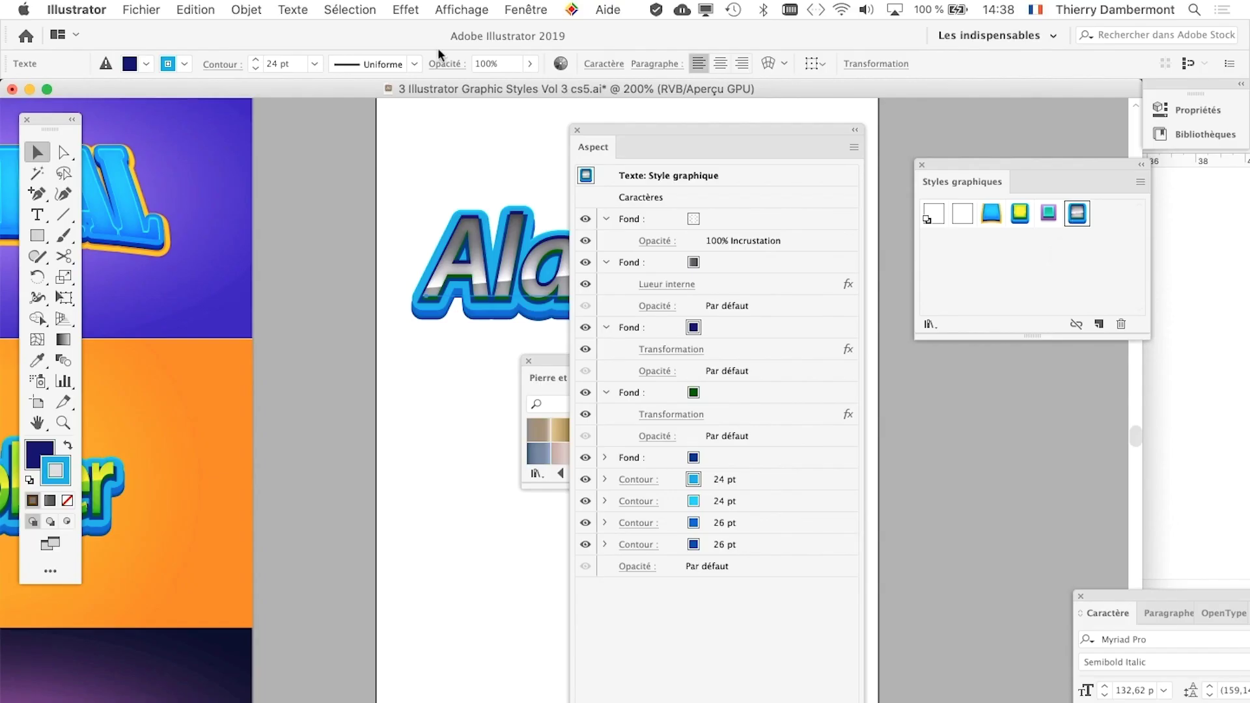
# - Start saving the Illustrator document under a new name and choose the DOCS SESSION I folder as its destination
pyautogui.click(142, 9)
pyautogui.click(206, 173)
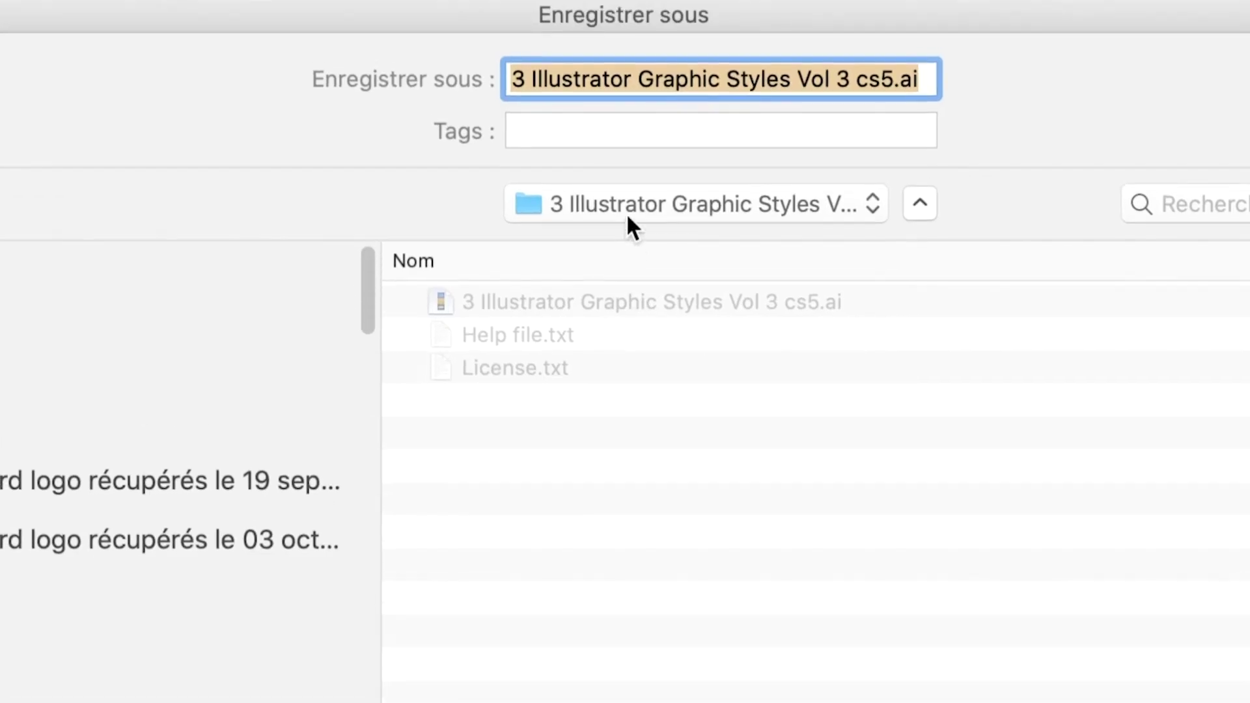
pyautogui.click(629, 200)
pyautogui.click(635, 233)
pyautogui.click(627, 197)
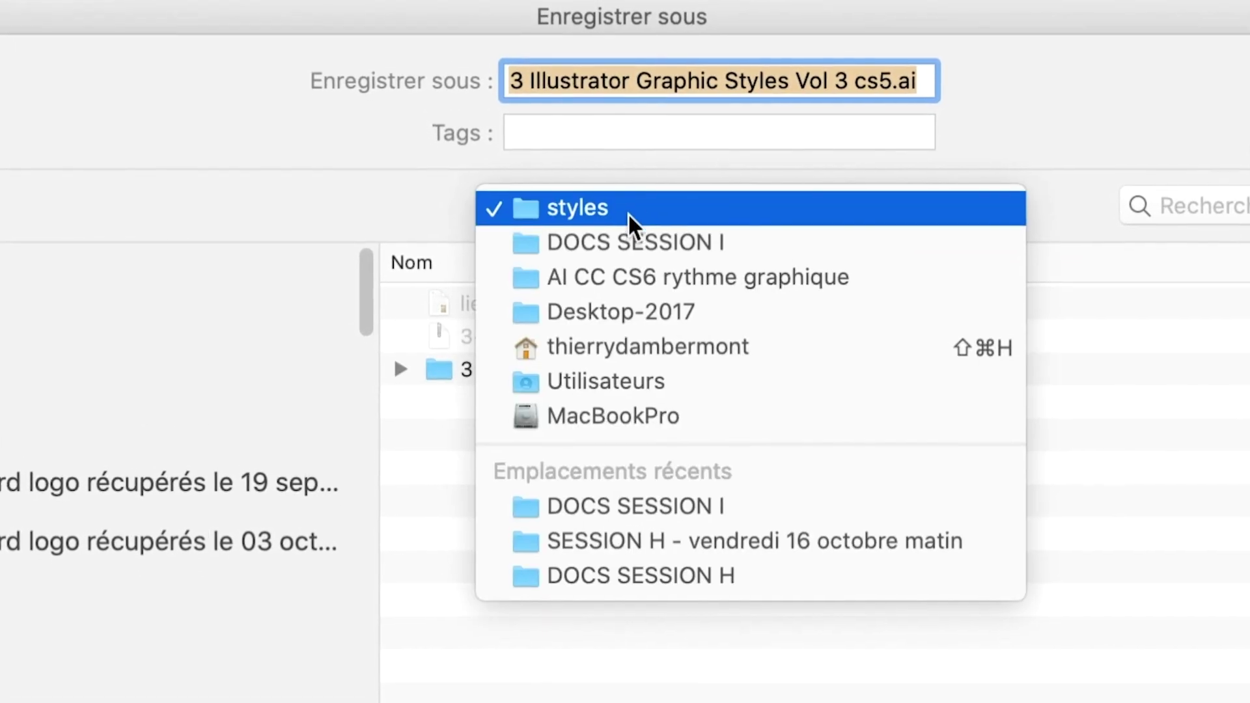
pyautogui.click(632, 221)
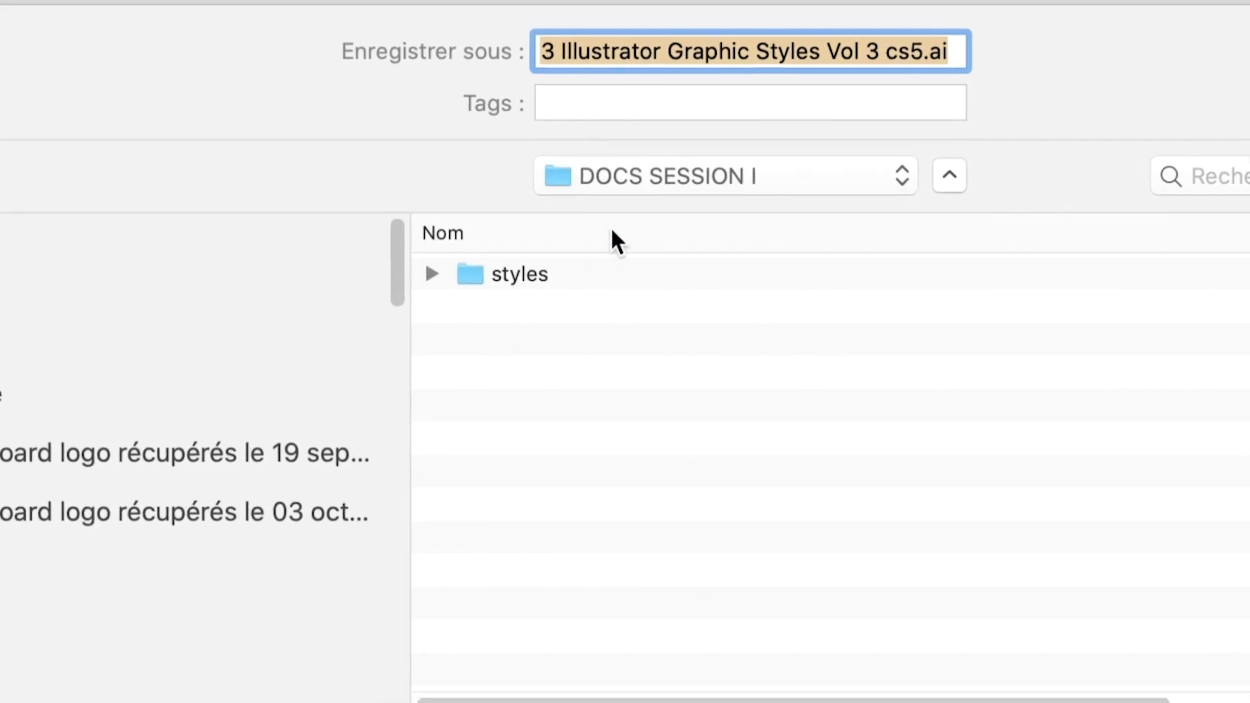
# - Name the file "adapter un style trouvé sur le web - 01.ai" and save it in Illustrator CC format
pyautogui.click(793, 115)
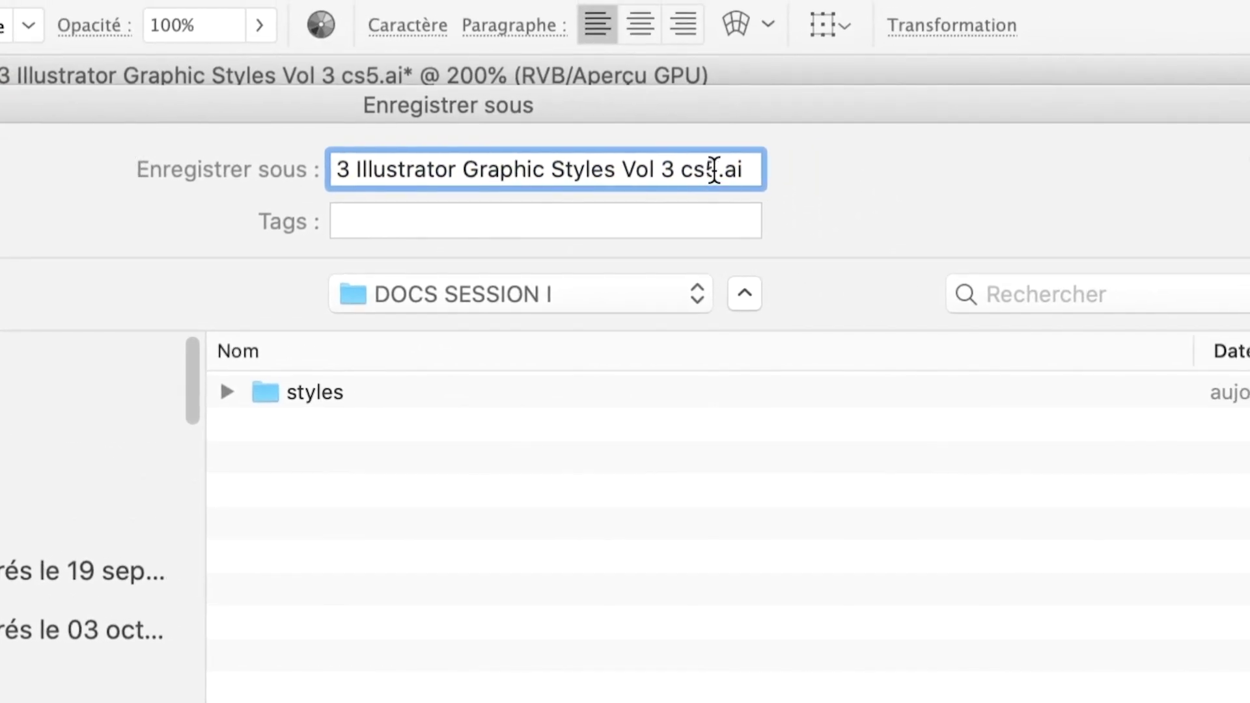
pyautogui.moveTo(891, 114); pyautogui.dragTo(579, 98)
pyautogui.moveTo(612, 162); pyautogui.dragTo(524, 162)
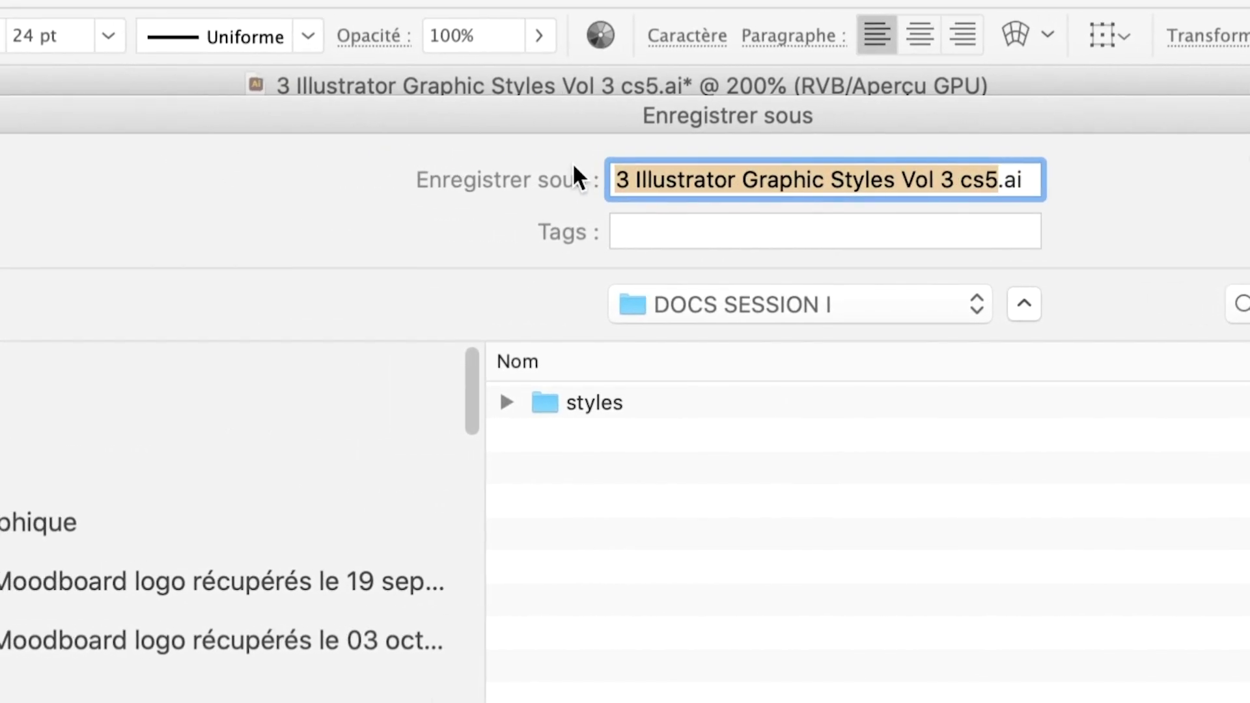
pyautogui.write('ada')
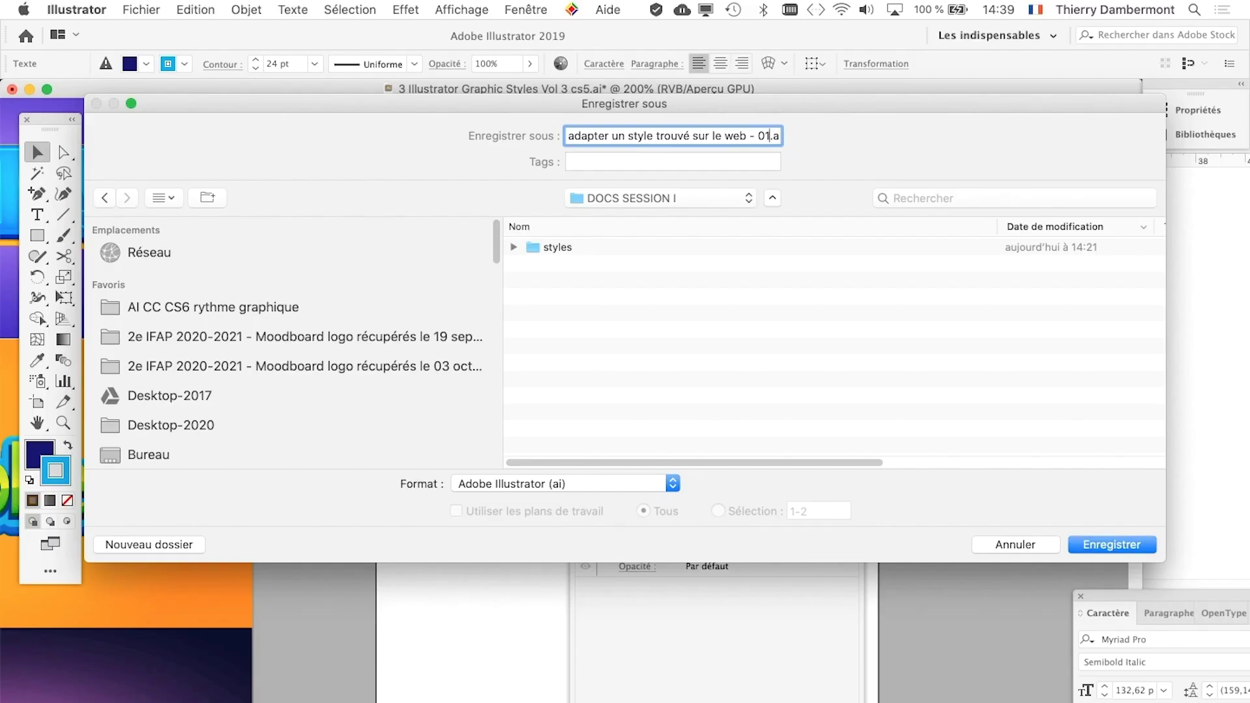
pyautogui.press('Return')
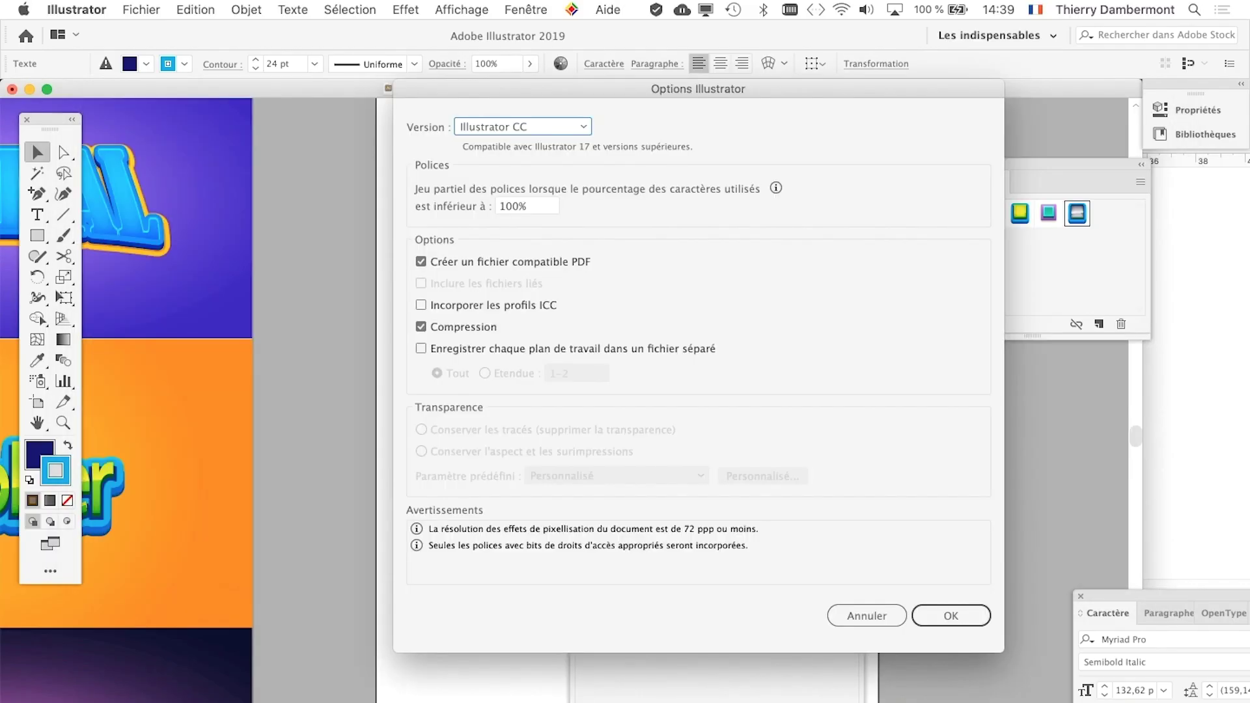
pyautogui.press('Return')
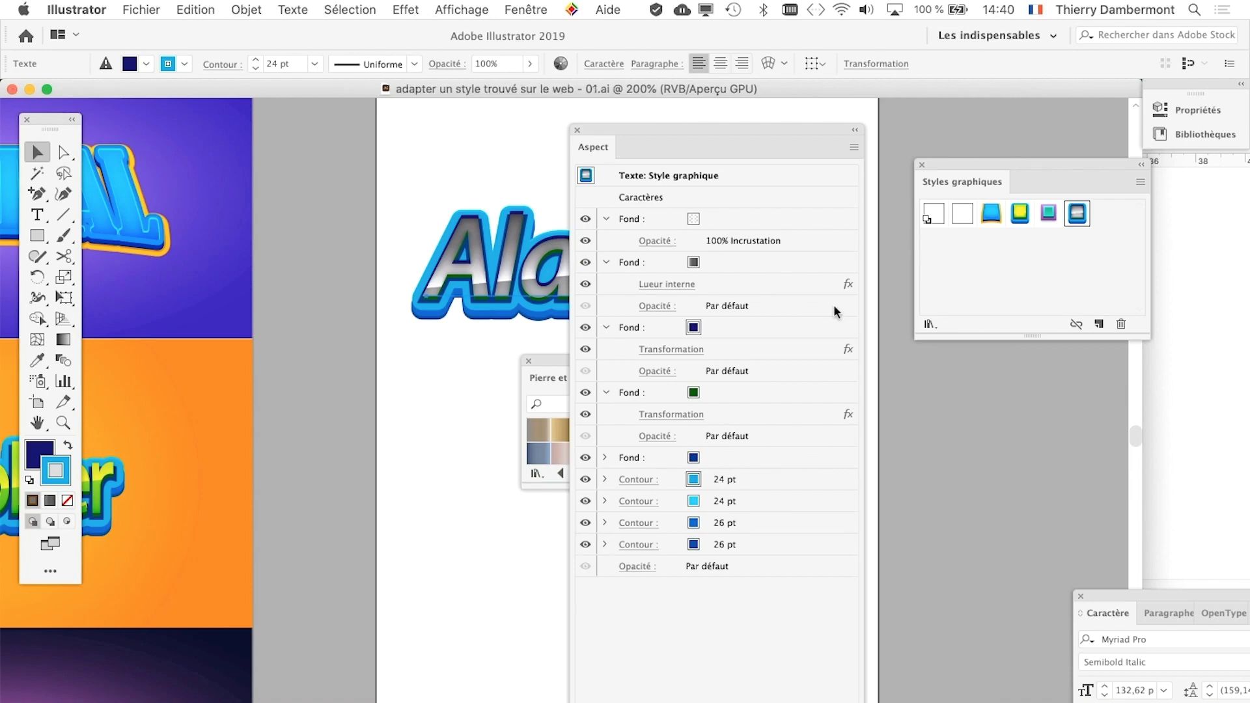
# - Close the graphic styles and Pierre et brique gradients, place the appearance attributes beside the artboard, and deselect the text
pyautogui.click(922, 166)
pyautogui.moveTo(678, 125); pyautogui.dragTo(997, 118)
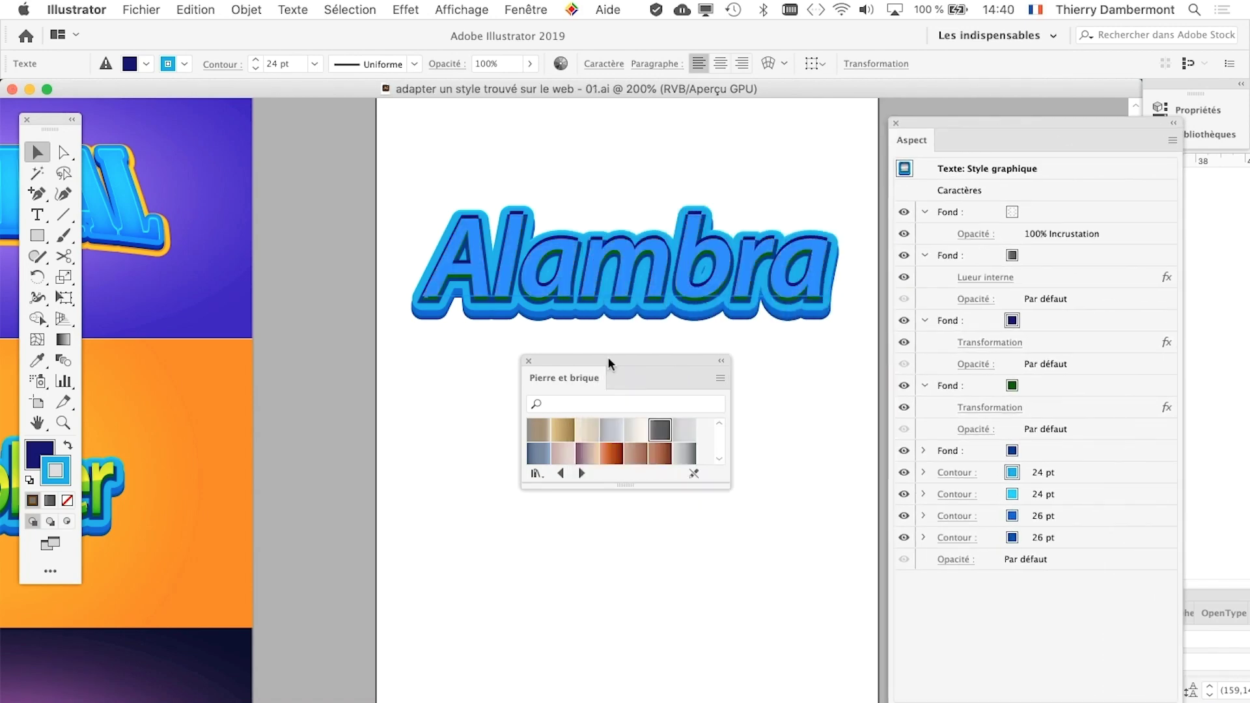
pyautogui.click(528, 361)
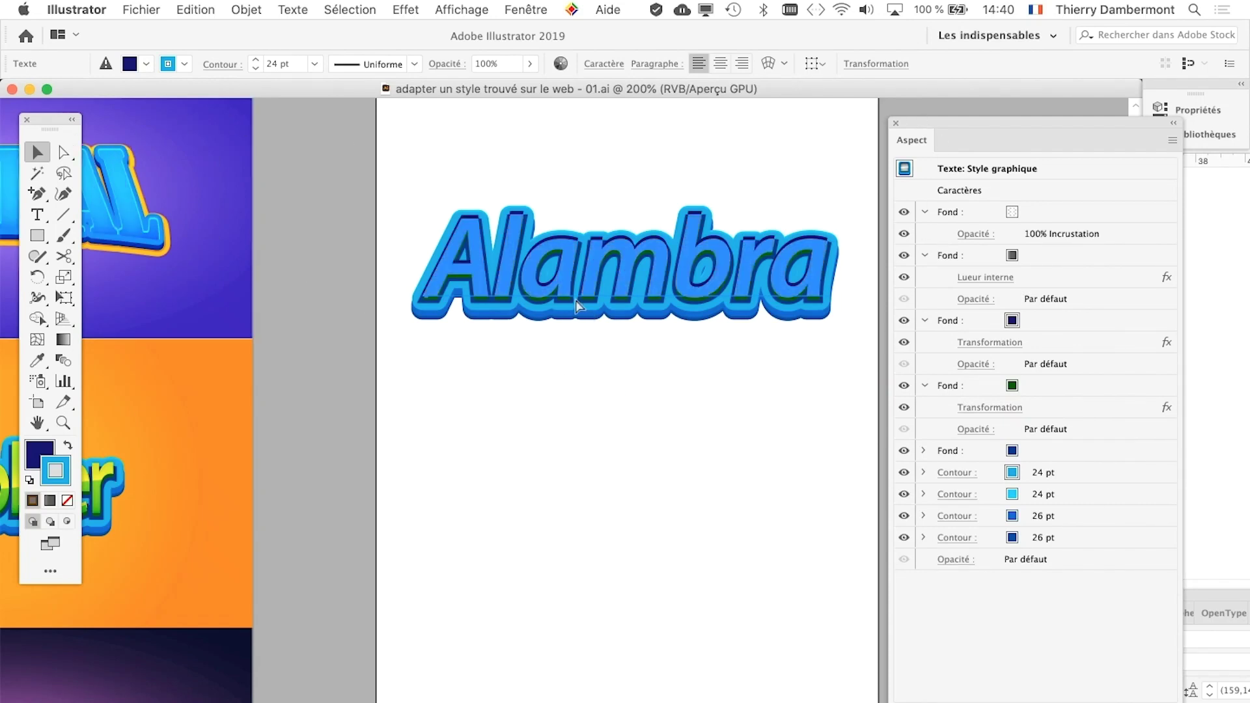
pyautogui.click(529, 366)
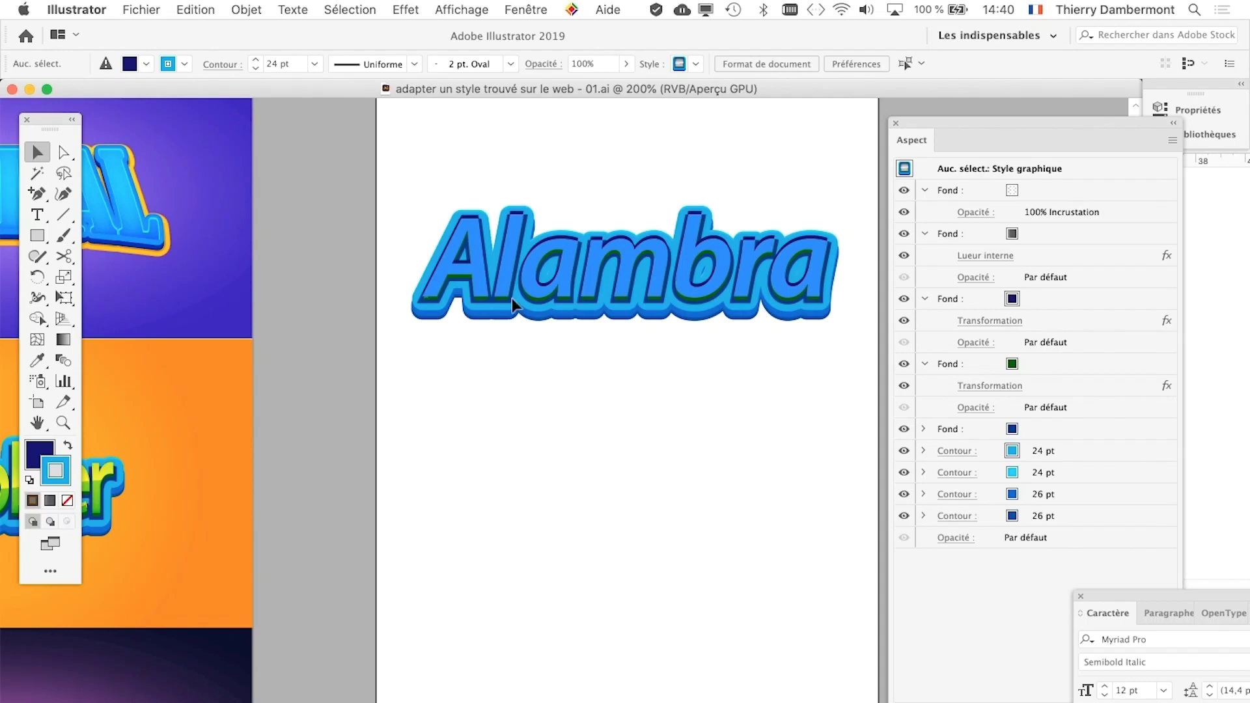
# - Select the Alambra text and shift it slightly down and back up on its artboard
pyautogui.click(514, 304)
pyautogui.moveTo(513, 300); pyautogui.dragTo(510, 325)
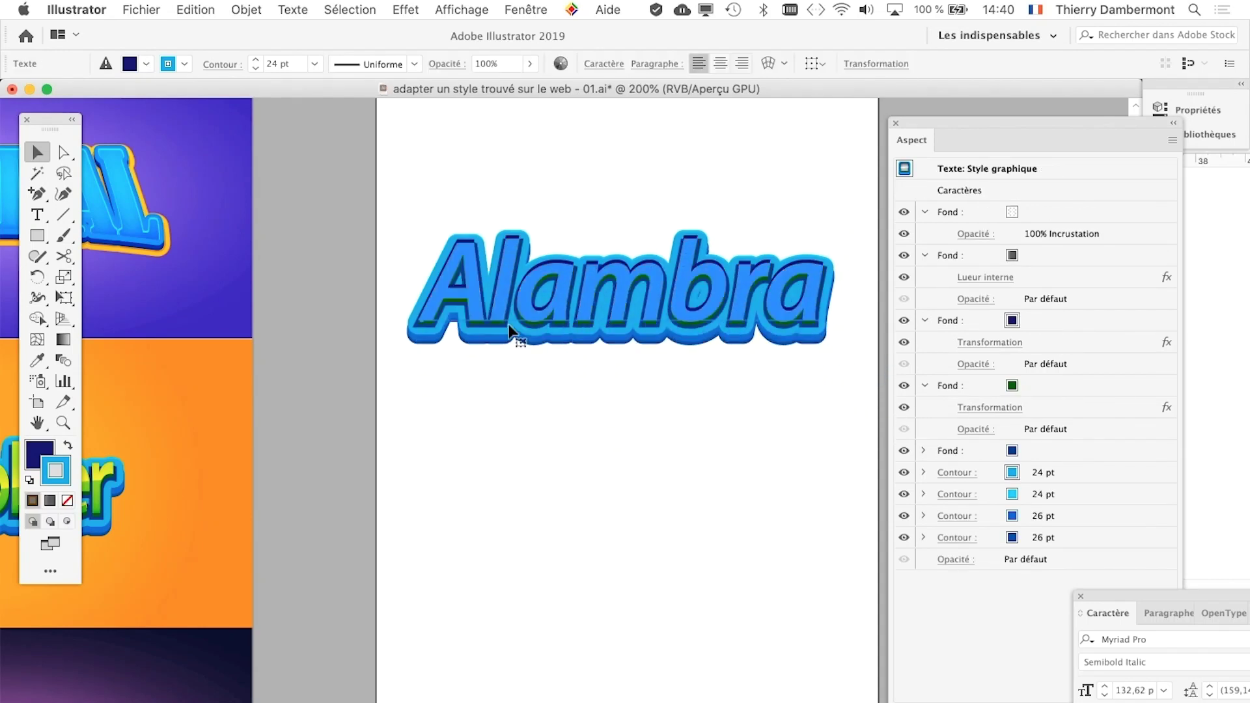
pyautogui.moveTo(564, 417); pyautogui.dragTo(443, 420)
pyautogui.moveTo(457, 325); pyautogui.dragTo(458, 304)
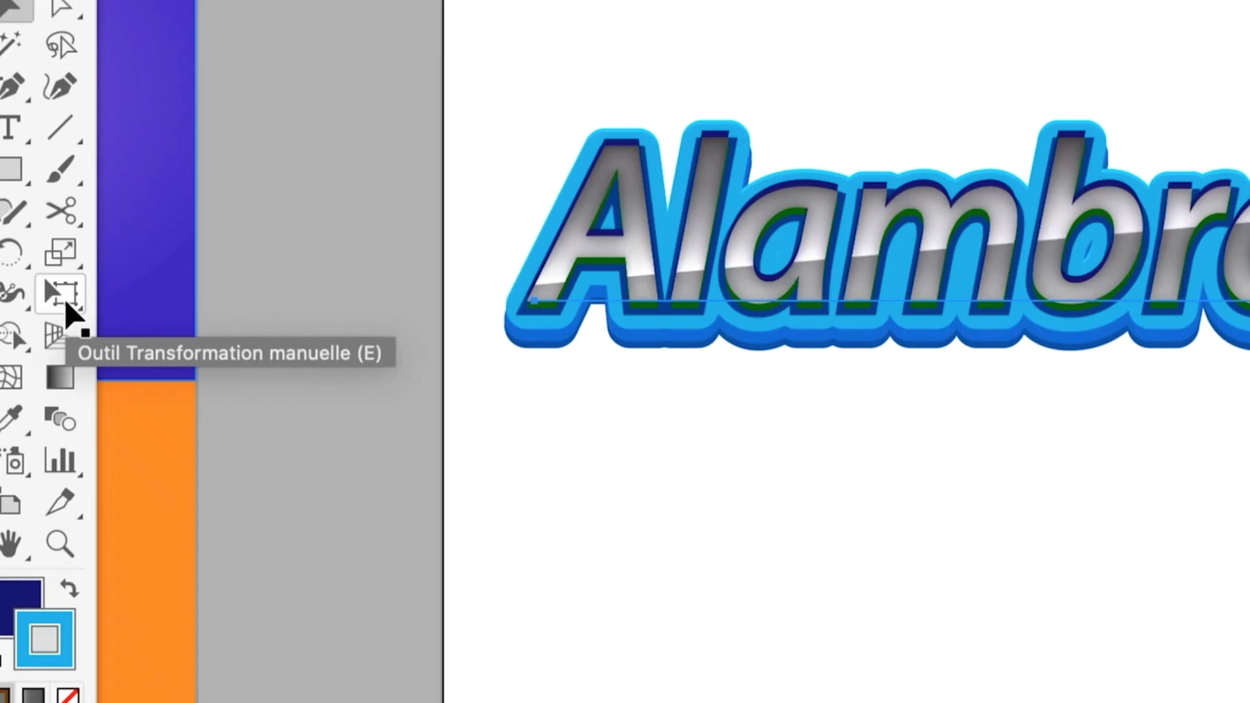
# - Shrink the Alambra text with Free Transform to about 38.73 pt, and enlarge it again to about 128.29 pt
pyautogui.click(62, 294)
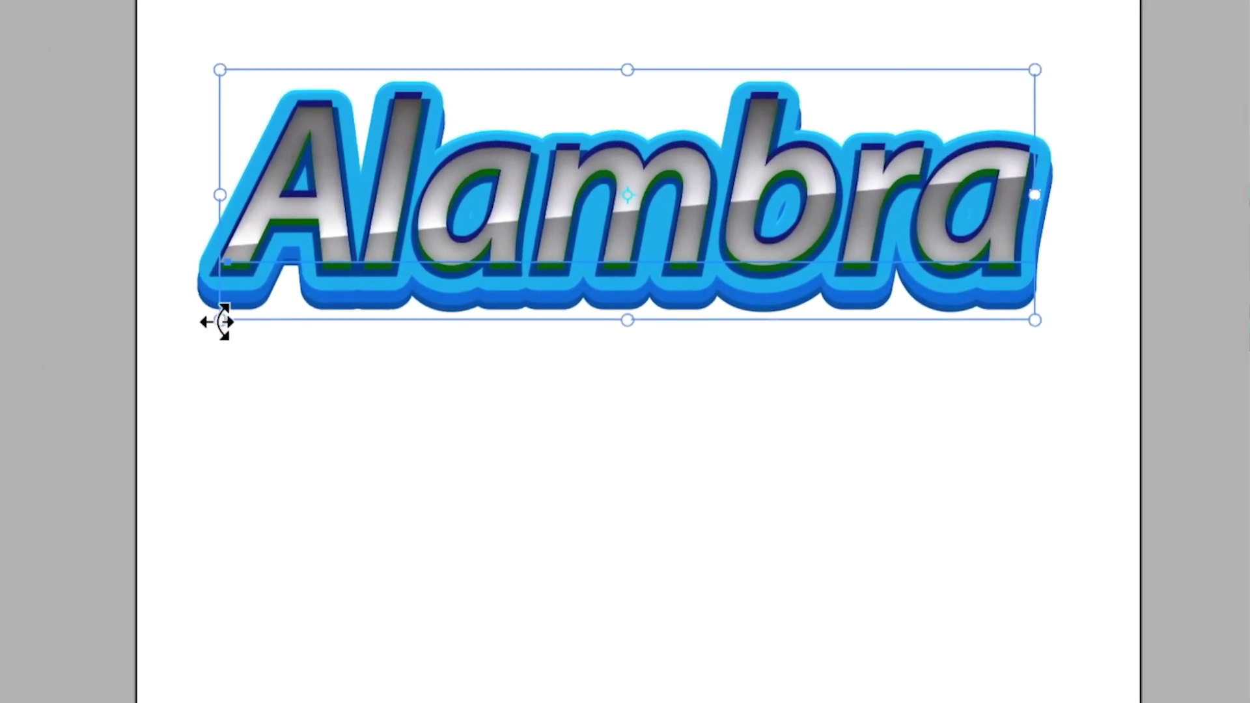
pyautogui.moveTo(224, 321); pyautogui.dragTo(645, 204)
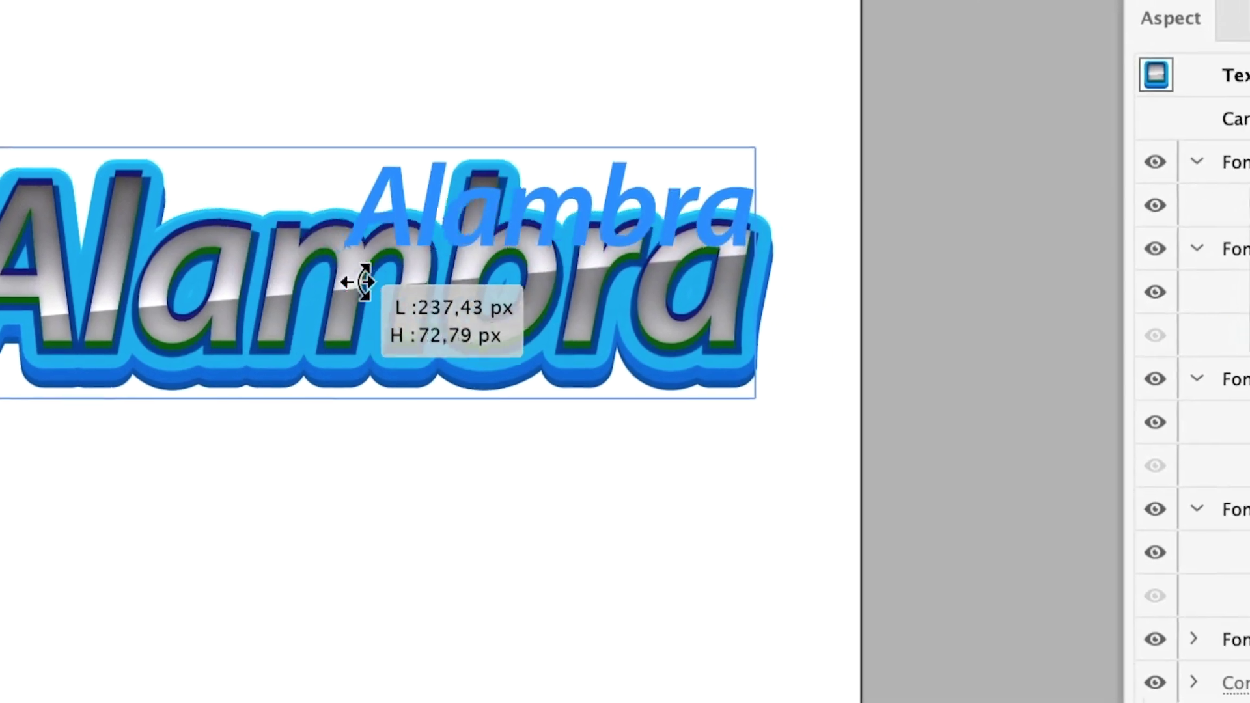
pyautogui.moveTo(365, 282); pyautogui.dragTo(410, 260)
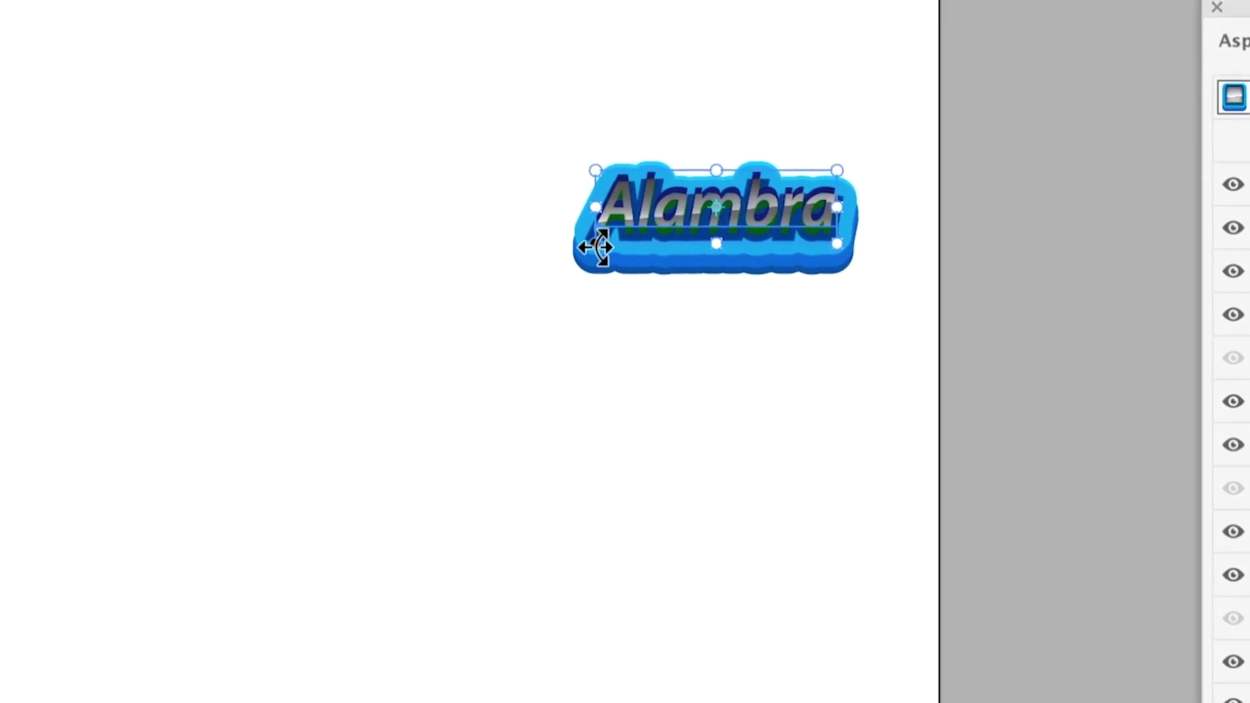
pyautogui.moveTo(595, 246); pyautogui.dragTo(529, 308)
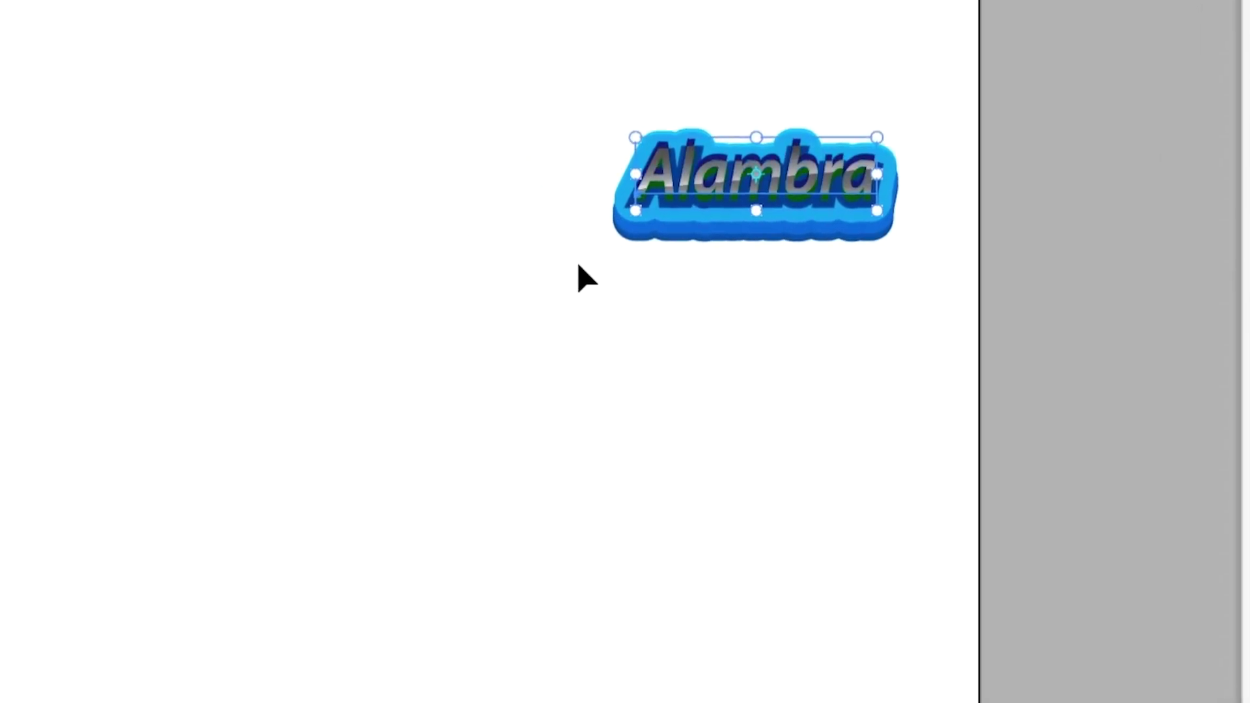
pyautogui.moveTo(643, 206); pyautogui.dragTo(567, 287)
pyautogui.press('super+z')
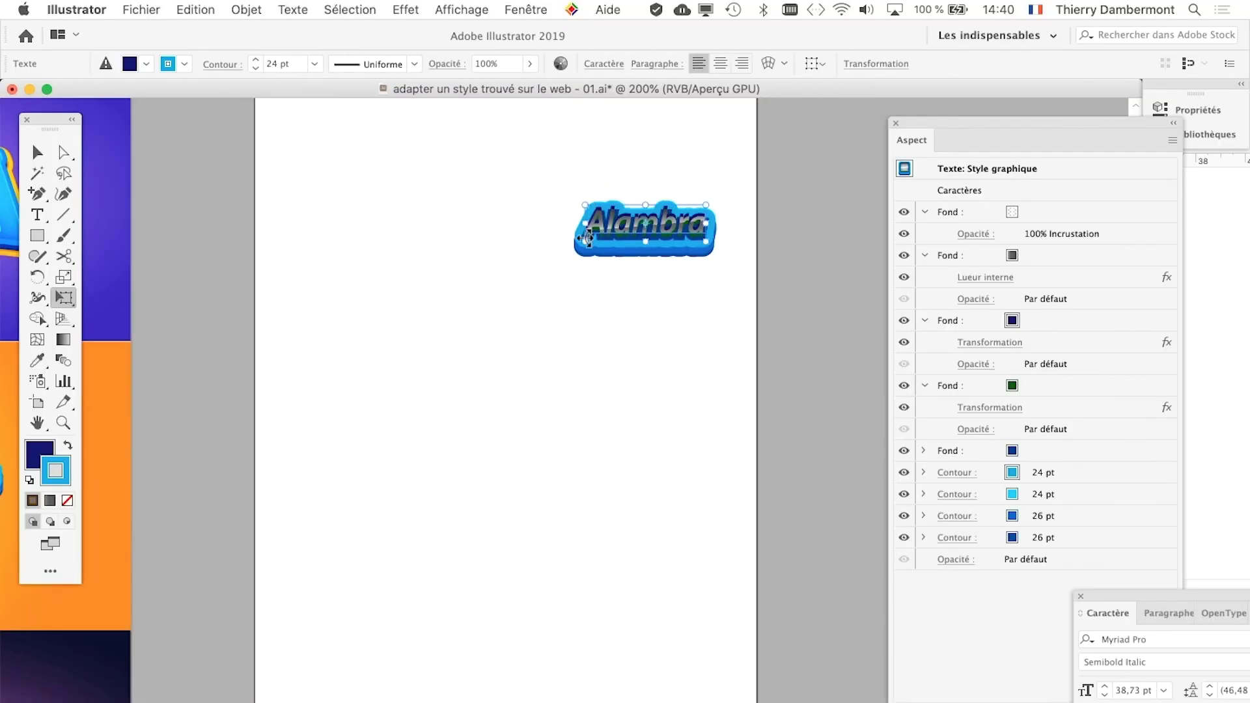
pyautogui.moveTo(471, 291); pyautogui.dragTo(313, 347)
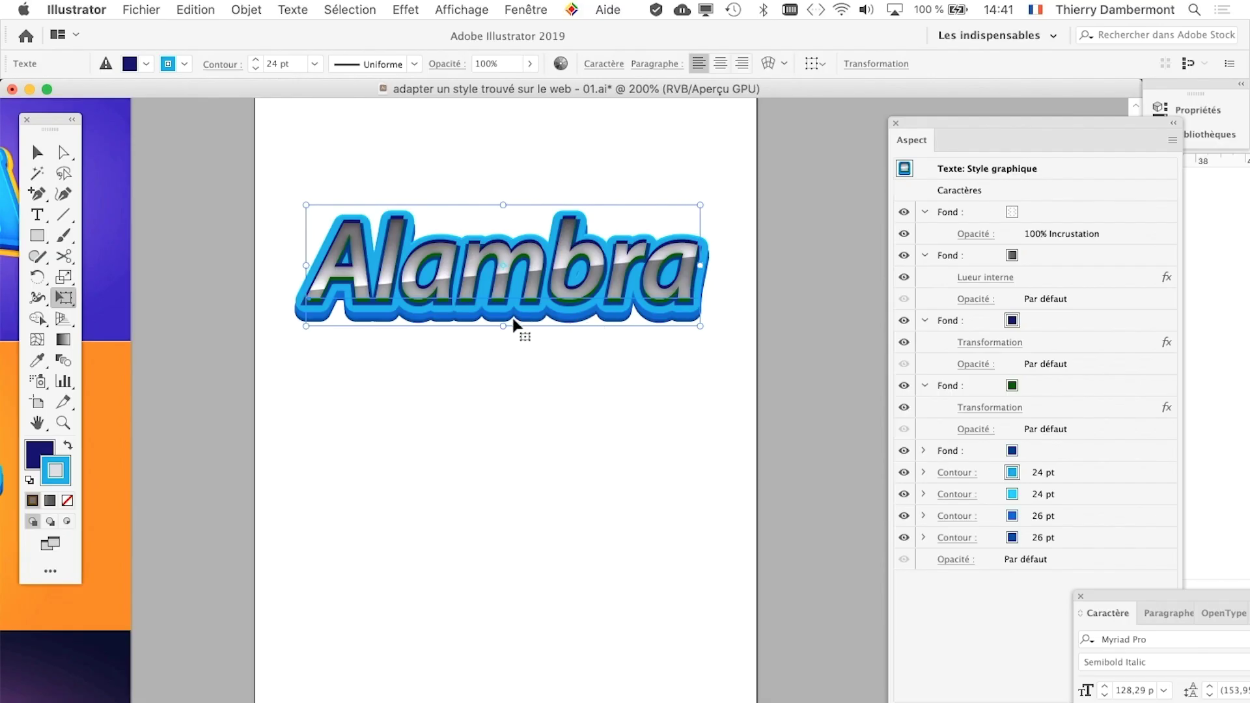
# - Have strokes and effects scale with objects (Mettre à l'échelle les contours et les effets) in the general preferences
pyautogui.click(139, 9)
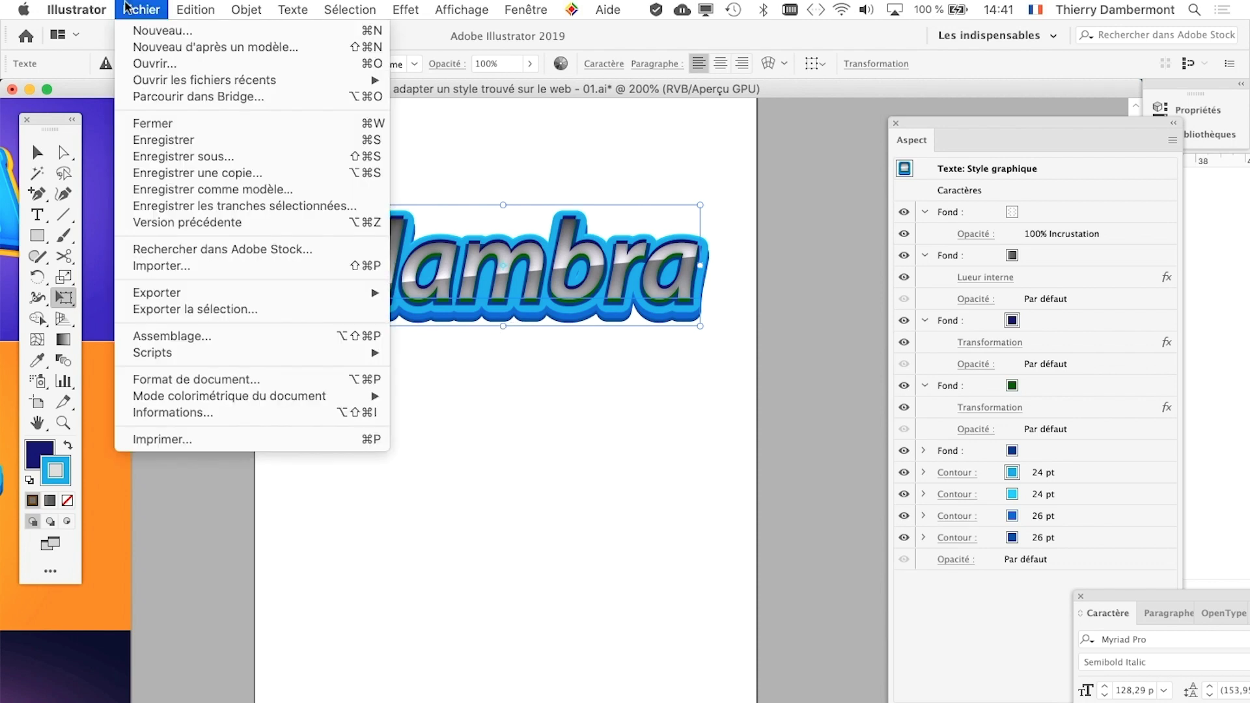
pyautogui.moveTo(107, 9)
pyautogui.moveTo(104, 56)
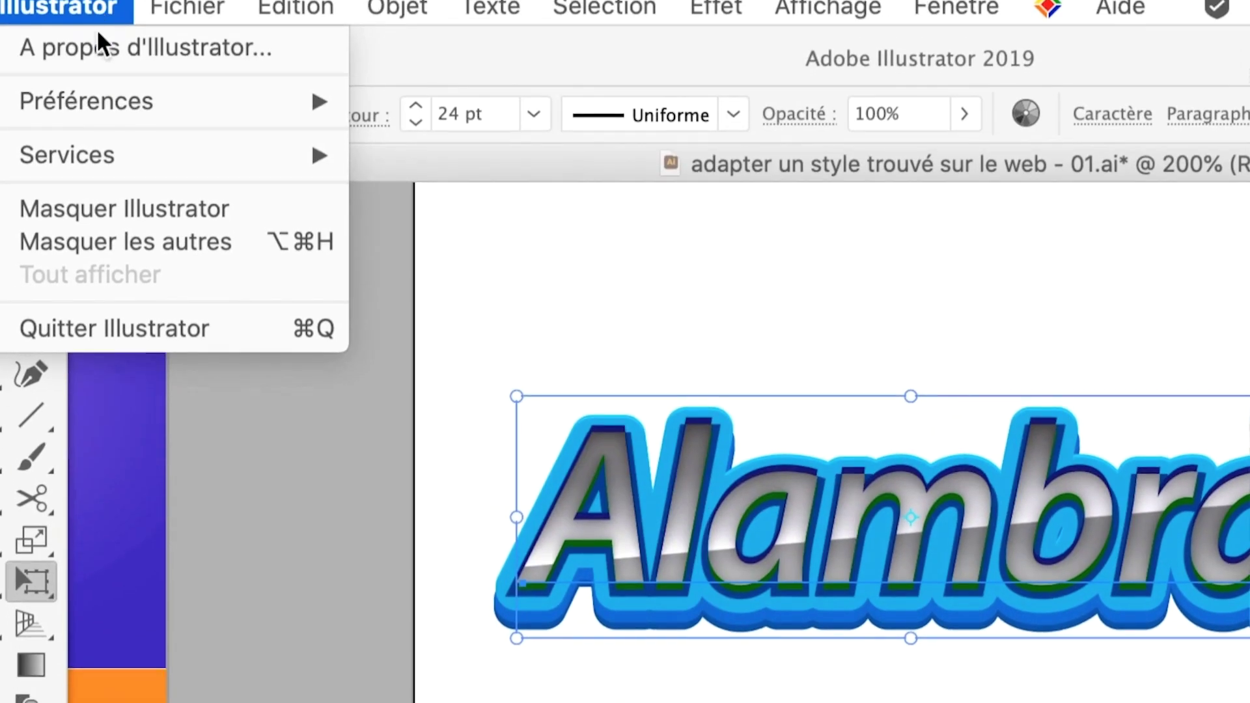
pyautogui.moveTo(106, 56)
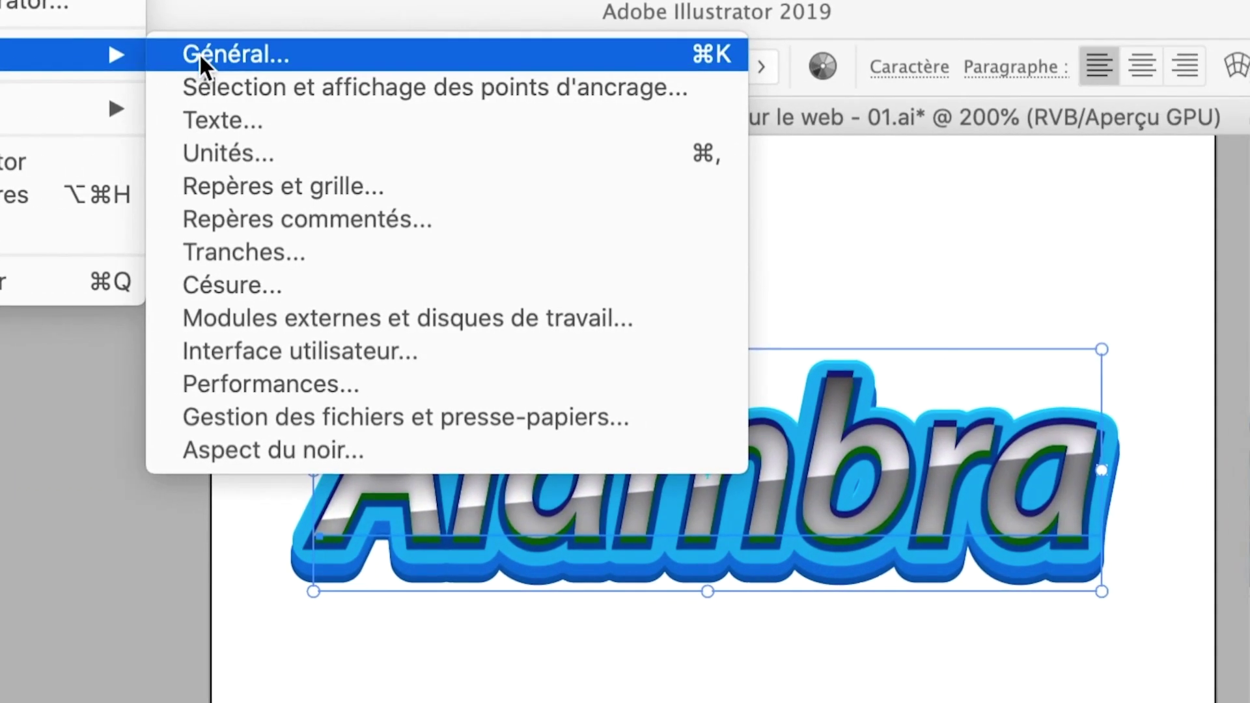
pyautogui.click(204, 61)
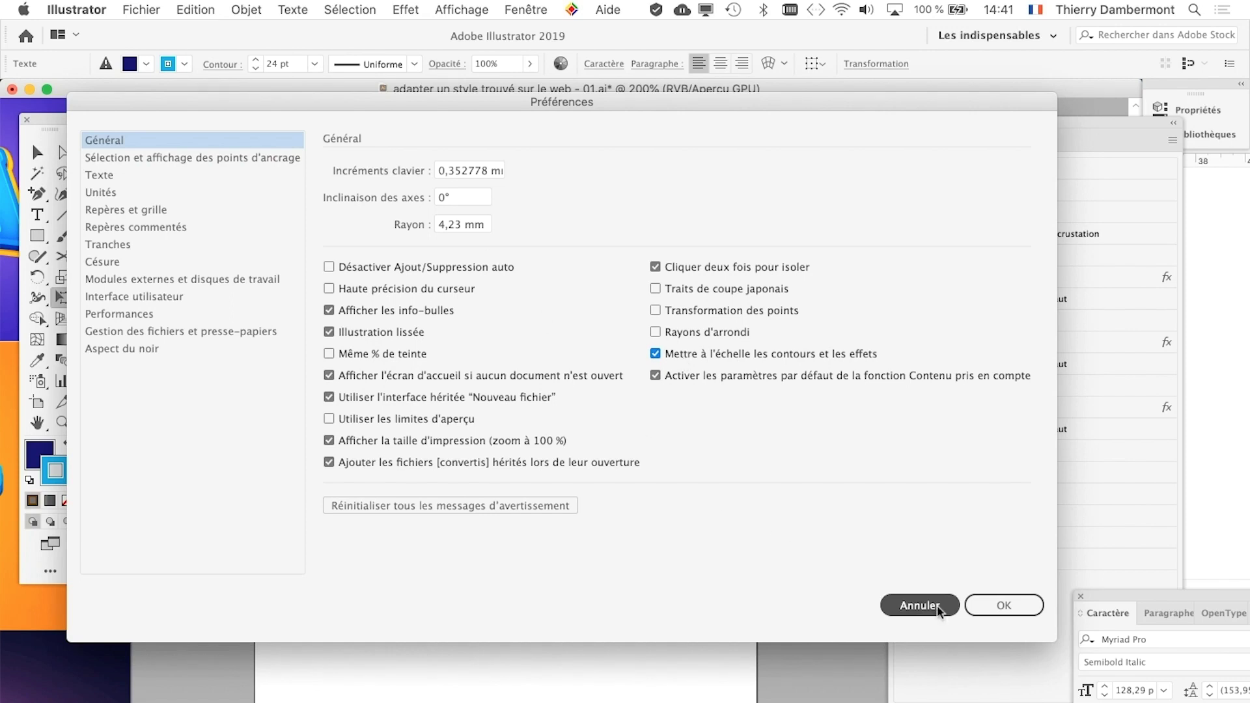
pyautogui.click(920, 606)
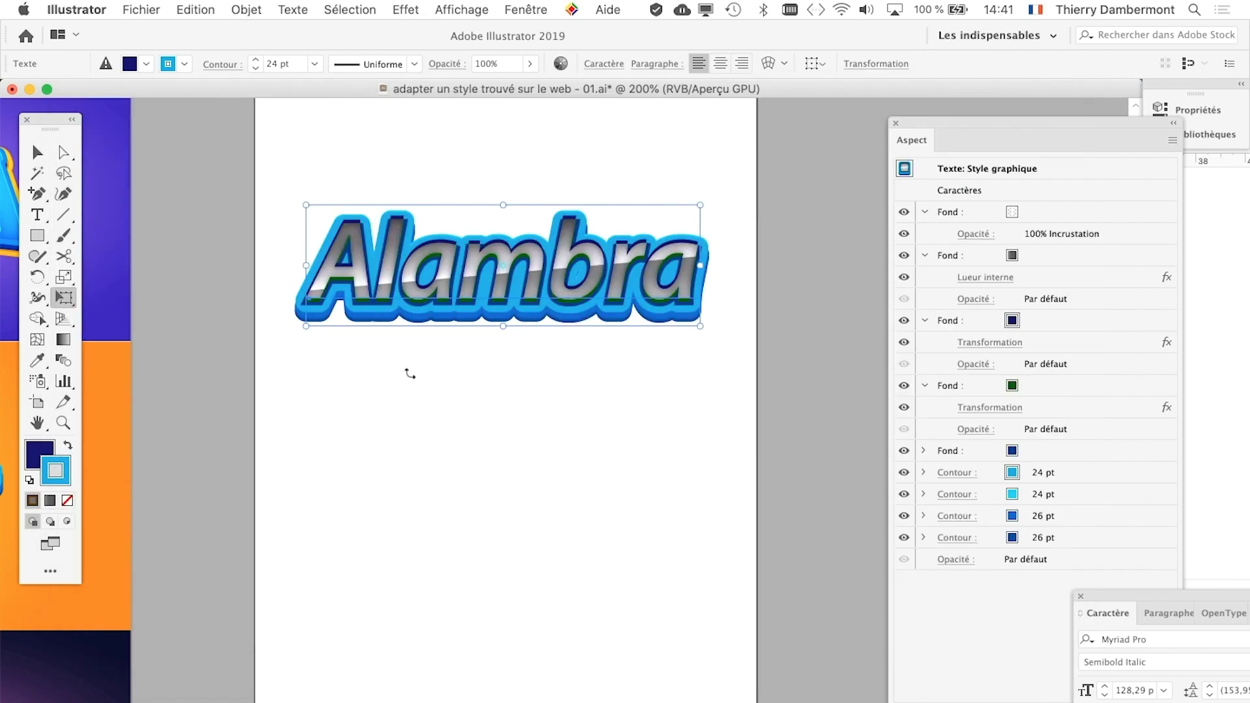
# - Scale the Alambra text down to about 37.89 pt together with its strokes and effects, and inspect it up close
pyautogui.moveTo(310, 328); pyautogui.dragTo(505, 313)
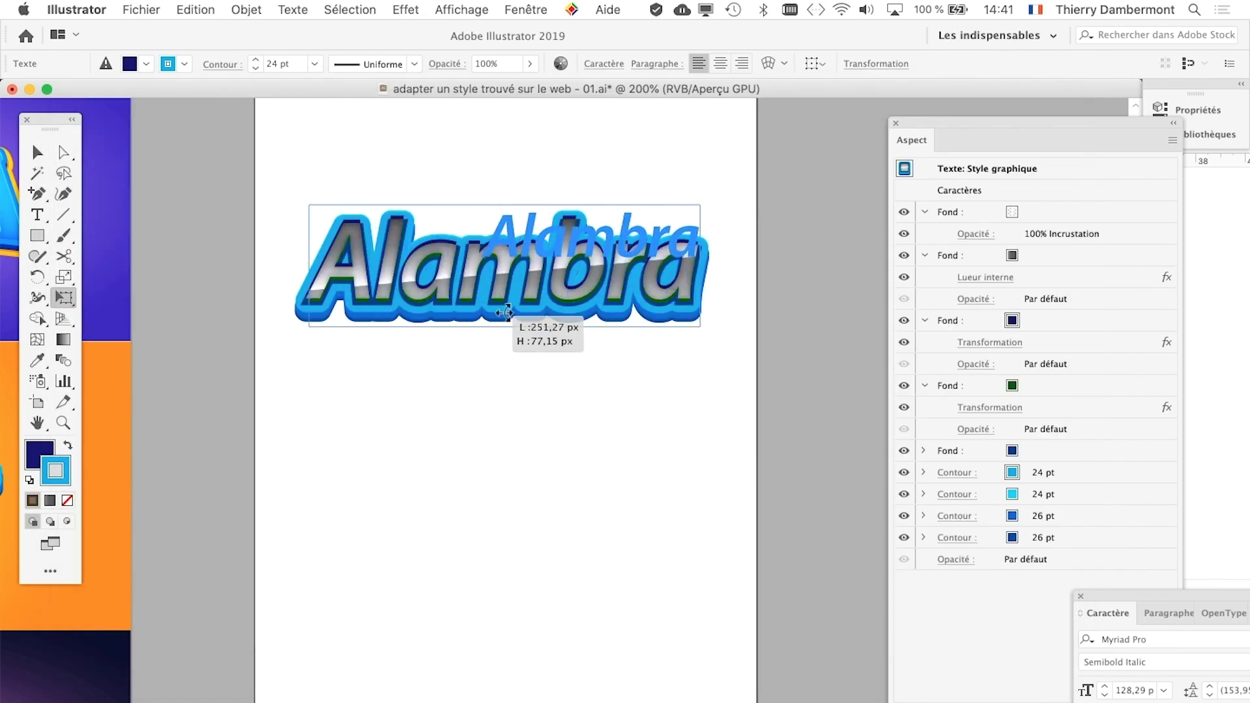
pyautogui.moveTo(594, 275); pyautogui.dragTo(594, 276)
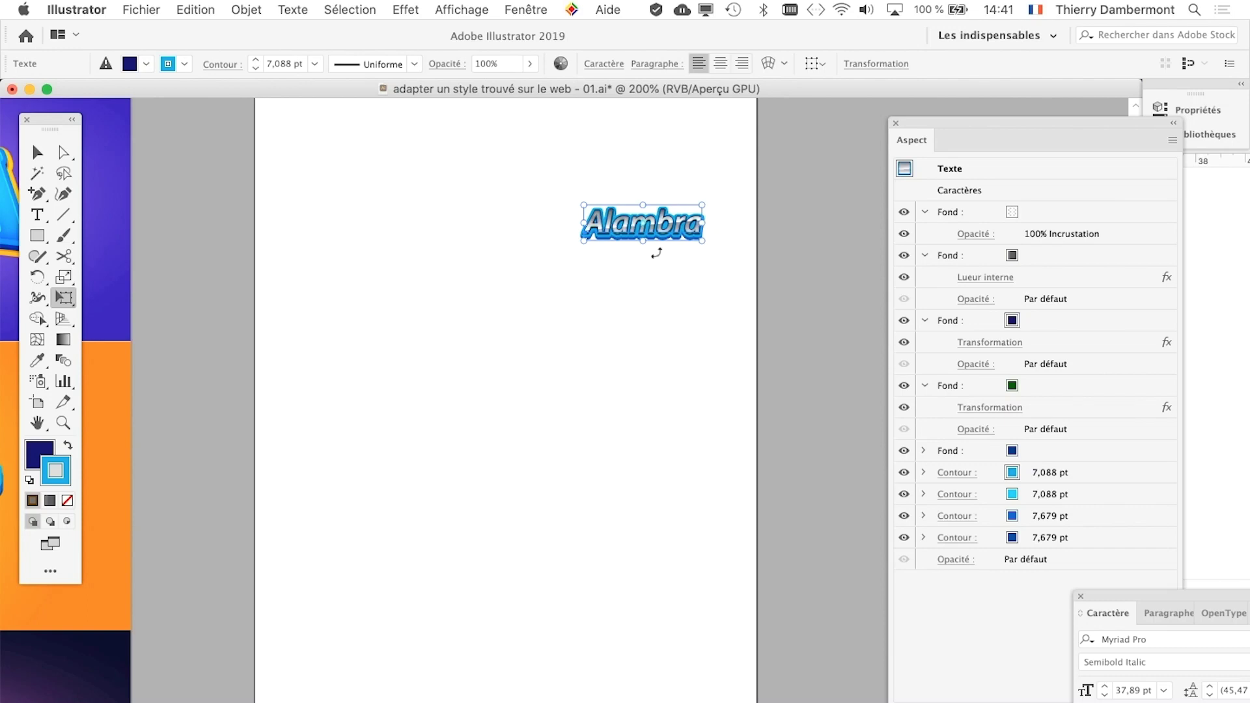
pyautogui.scroll(4, 662, 240)
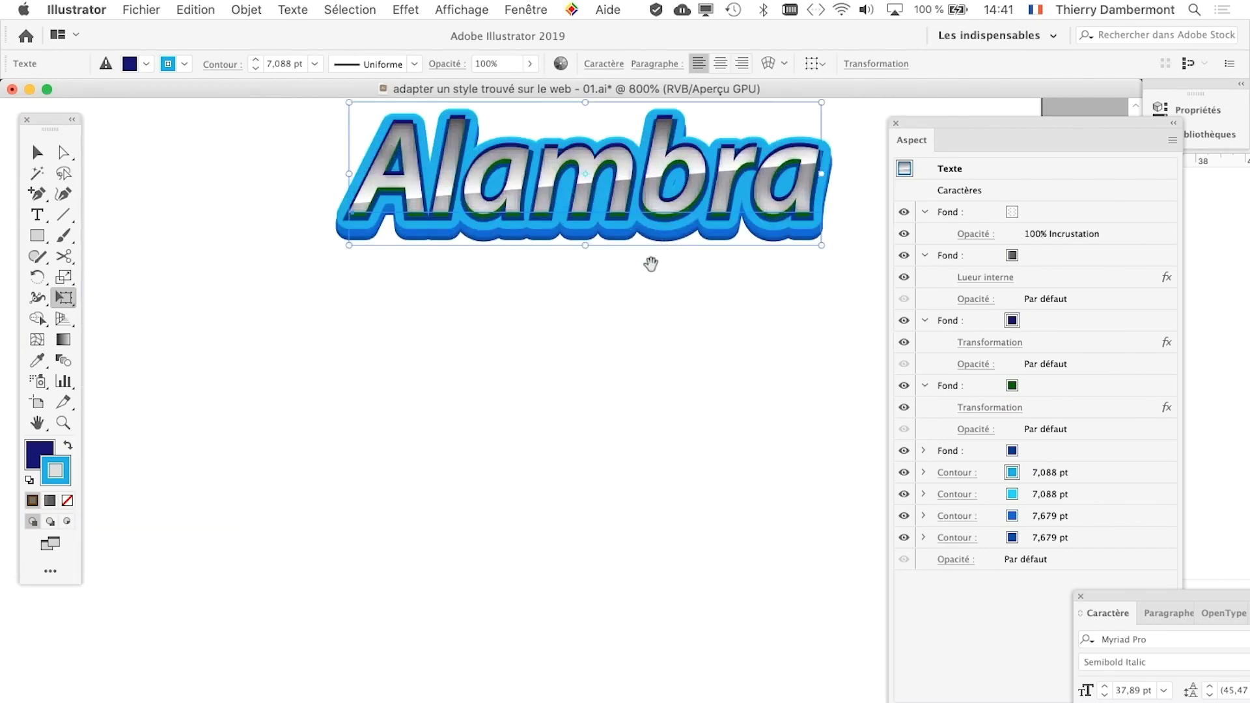
pyautogui.scroll(-3, 639, 351)
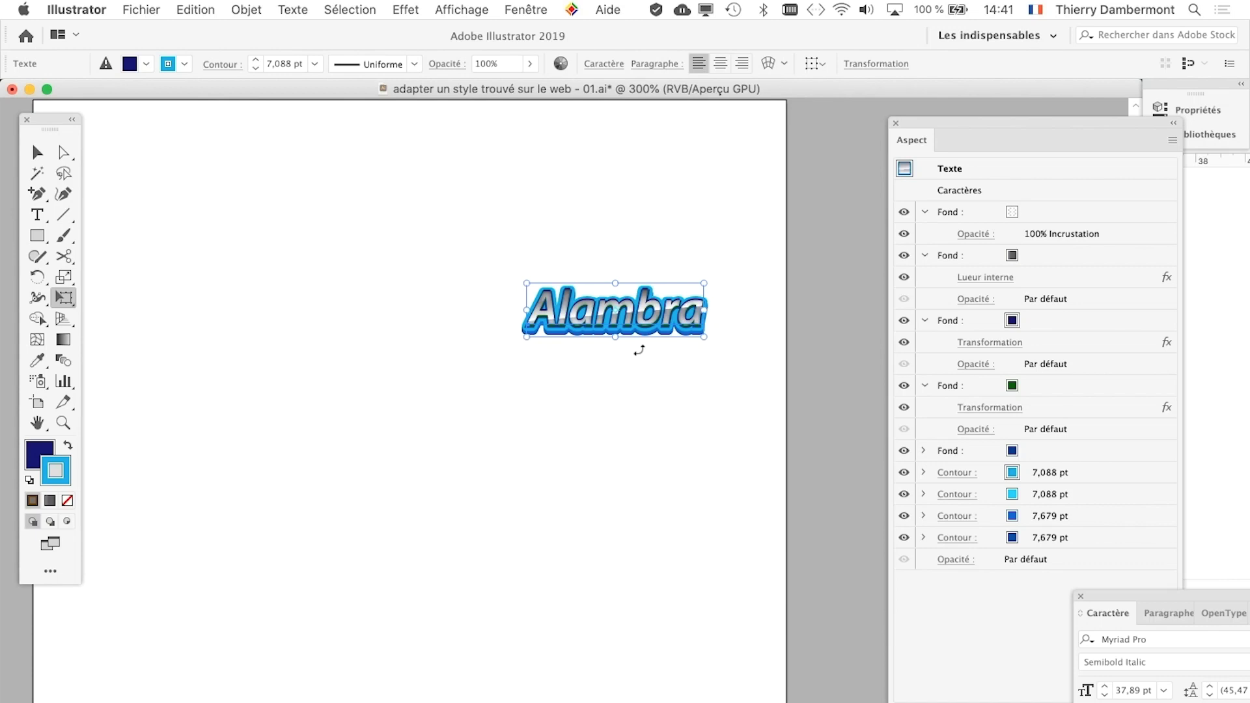
pyautogui.hscroll(5, 522, 233)
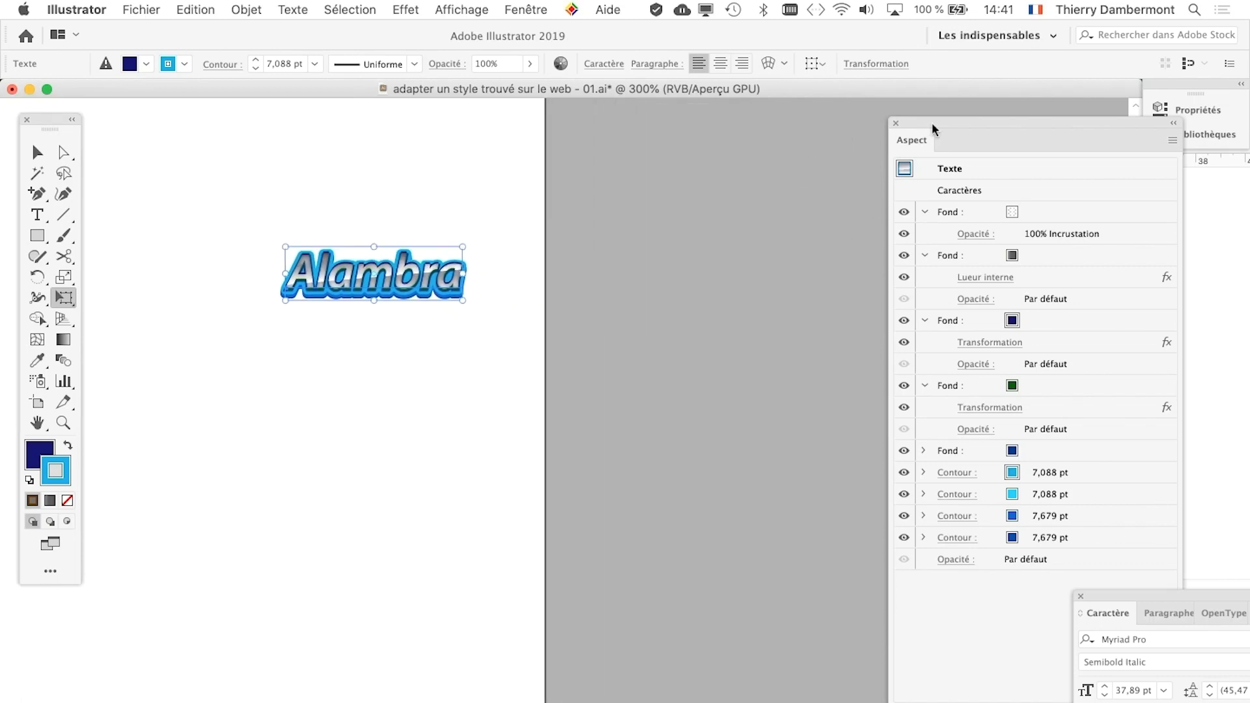
# - Examine the Transformation effect settings of the green and dark blue fills without changing them, and bring the whole text back into view
pyautogui.moveTo(932, 128); pyautogui.dragTo(601, 129)
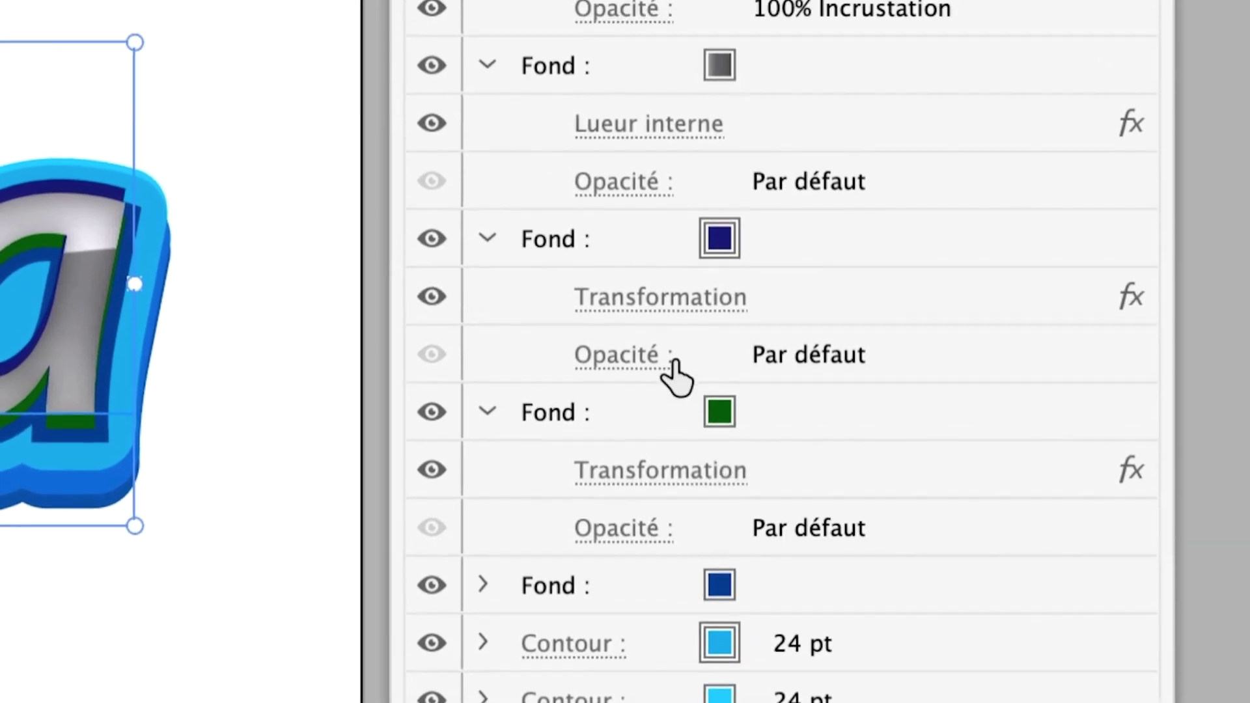
pyautogui.click(680, 391)
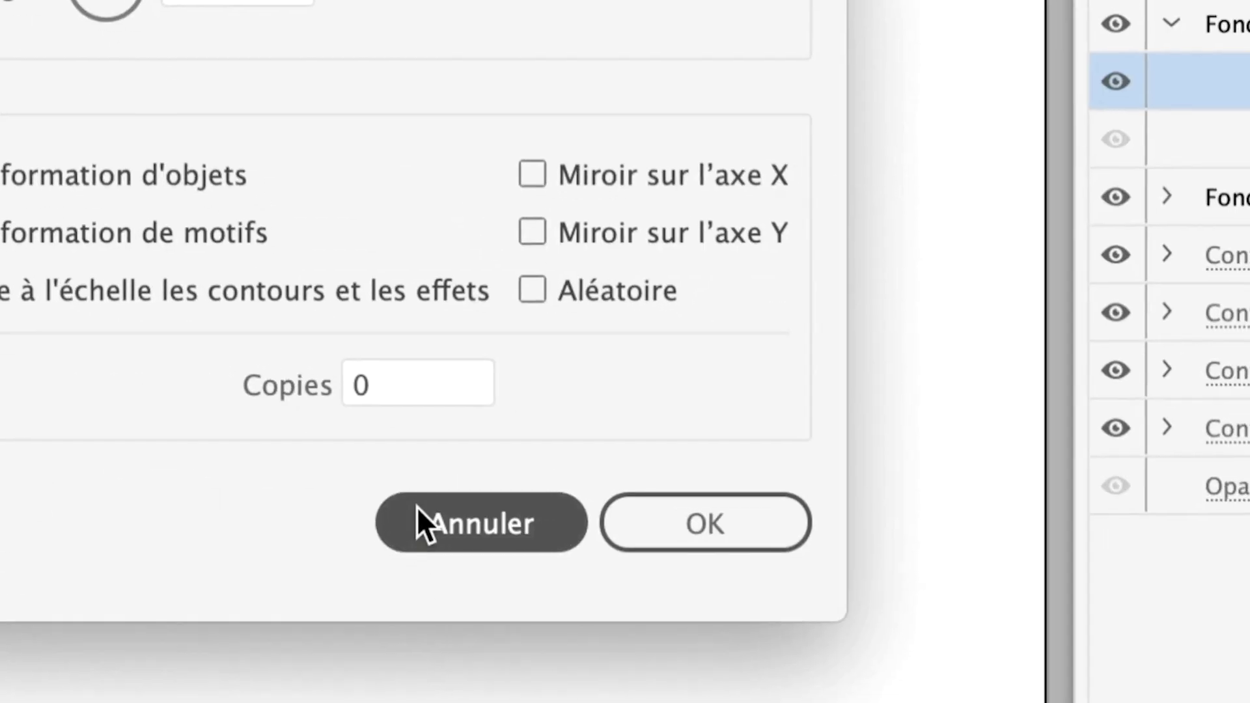
pyautogui.click(421, 522)
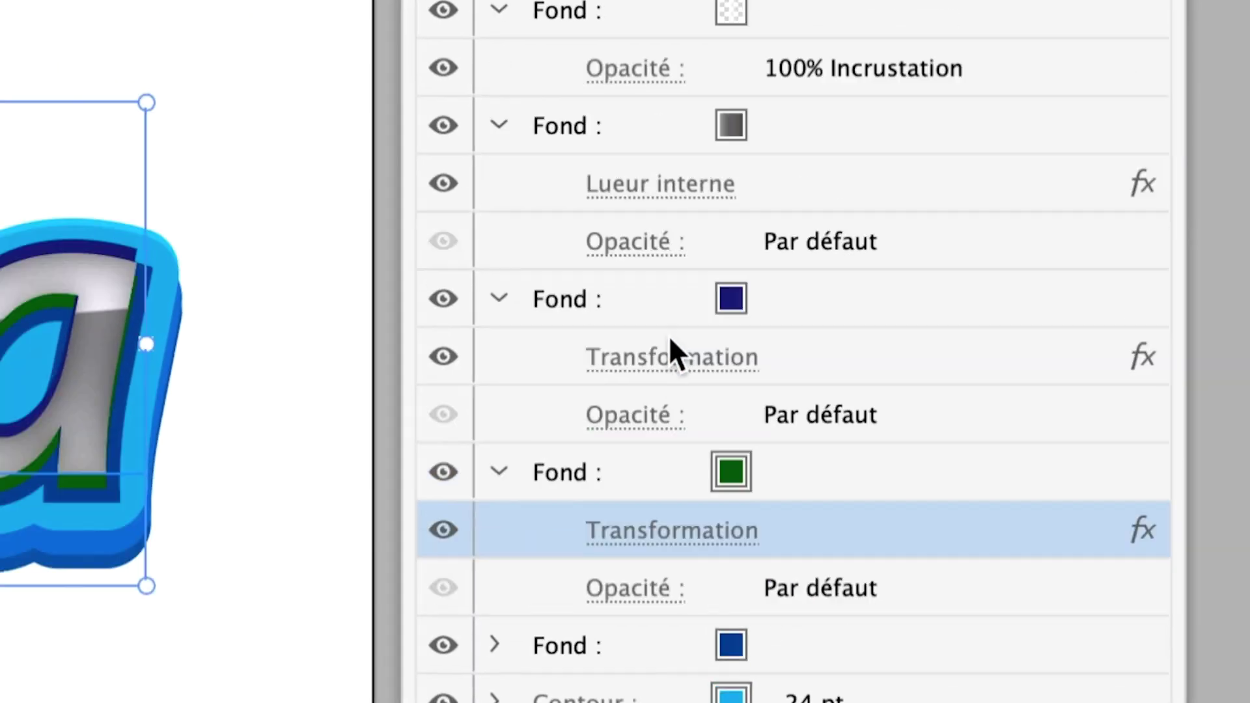
pyautogui.click(673, 352)
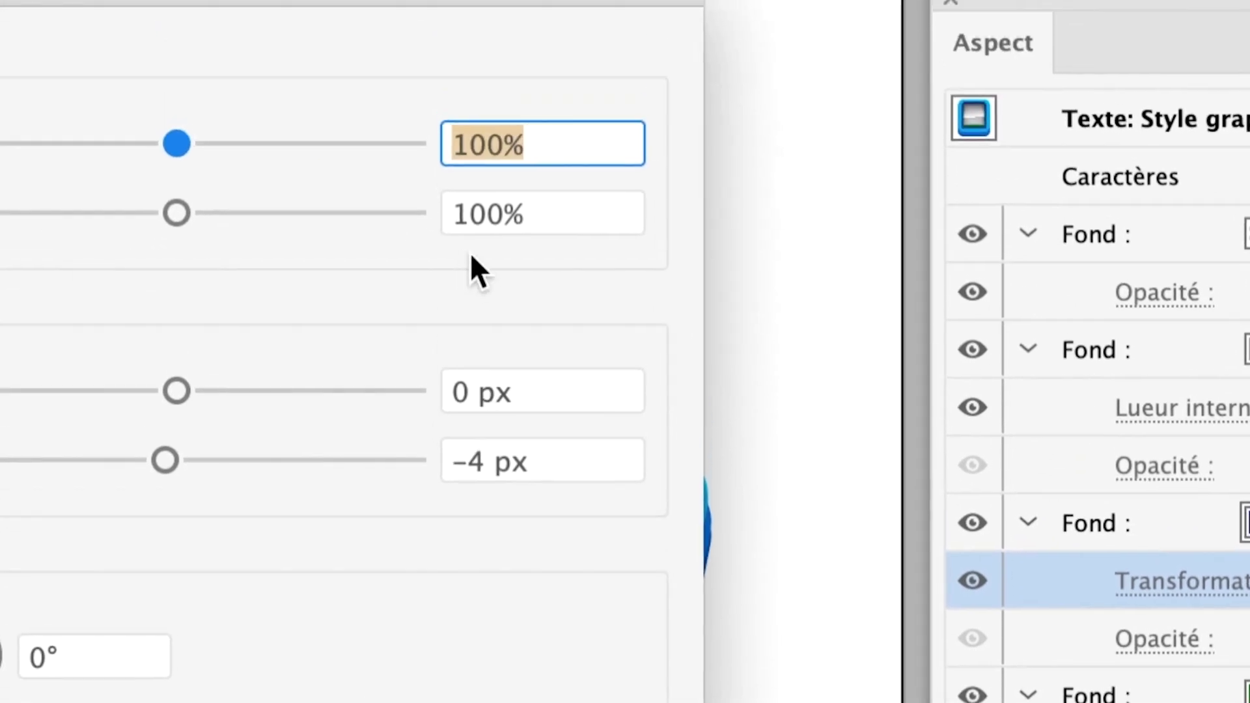
pyautogui.click(453, 511)
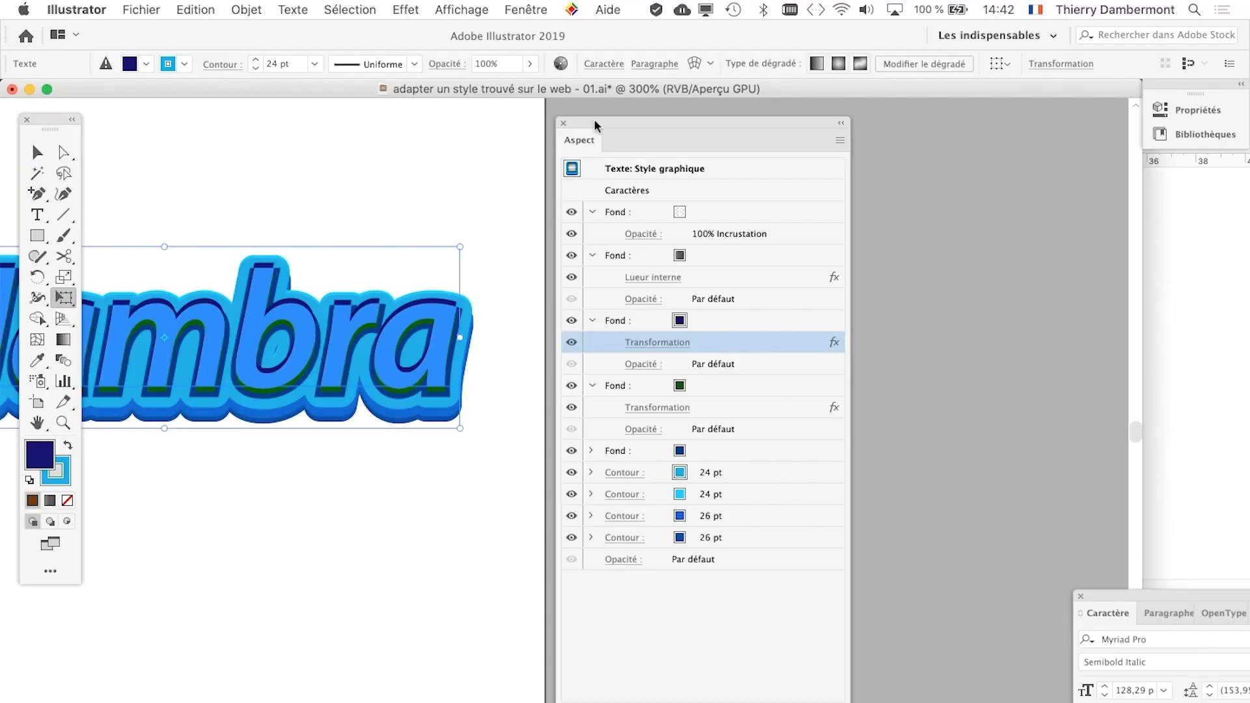
pyautogui.moveTo(595, 124); pyautogui.dragTo(1019, 164)
pyautogui.hscroll(-5, 606, 260)
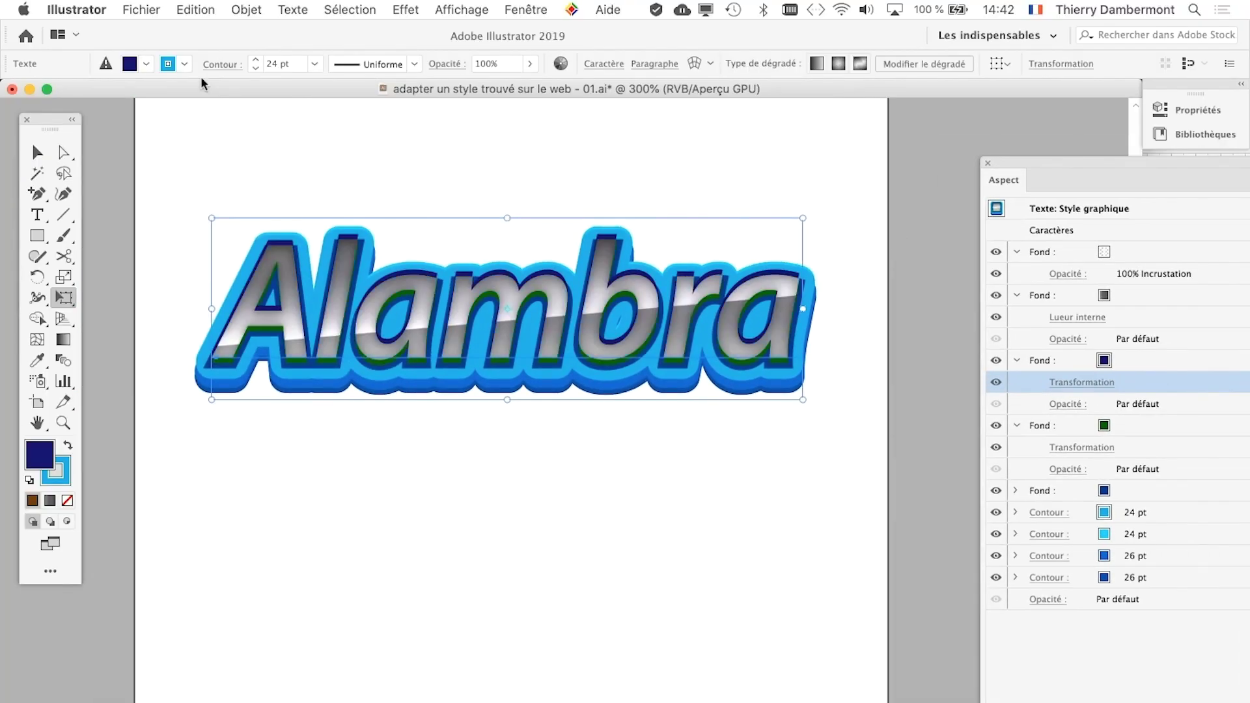
# - Check the option for scaling strokes and effects (Mettre à l'échelle les contours et les effets) in the general preferences, and leave without changes
pyautogui.click(141, 9)
pyautogui.moveTo(79, 10)
pyautogui.moveTo(99, 57)
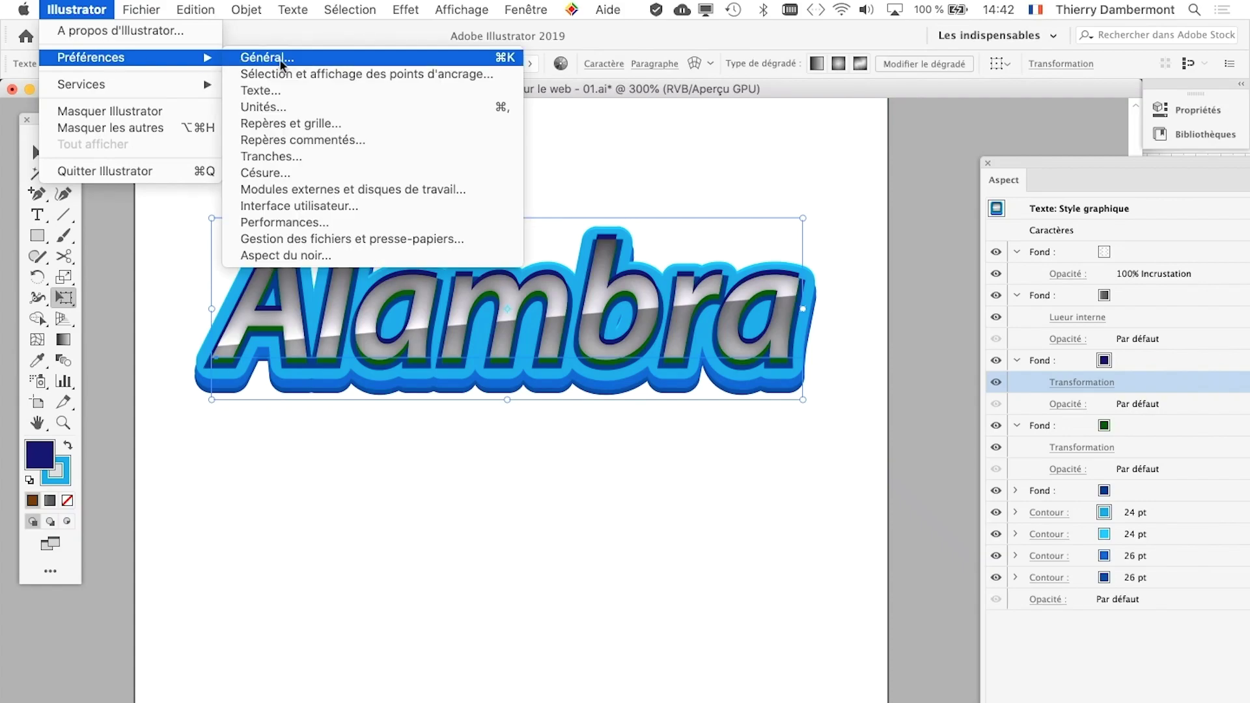
pyautogui.click(280, 59)
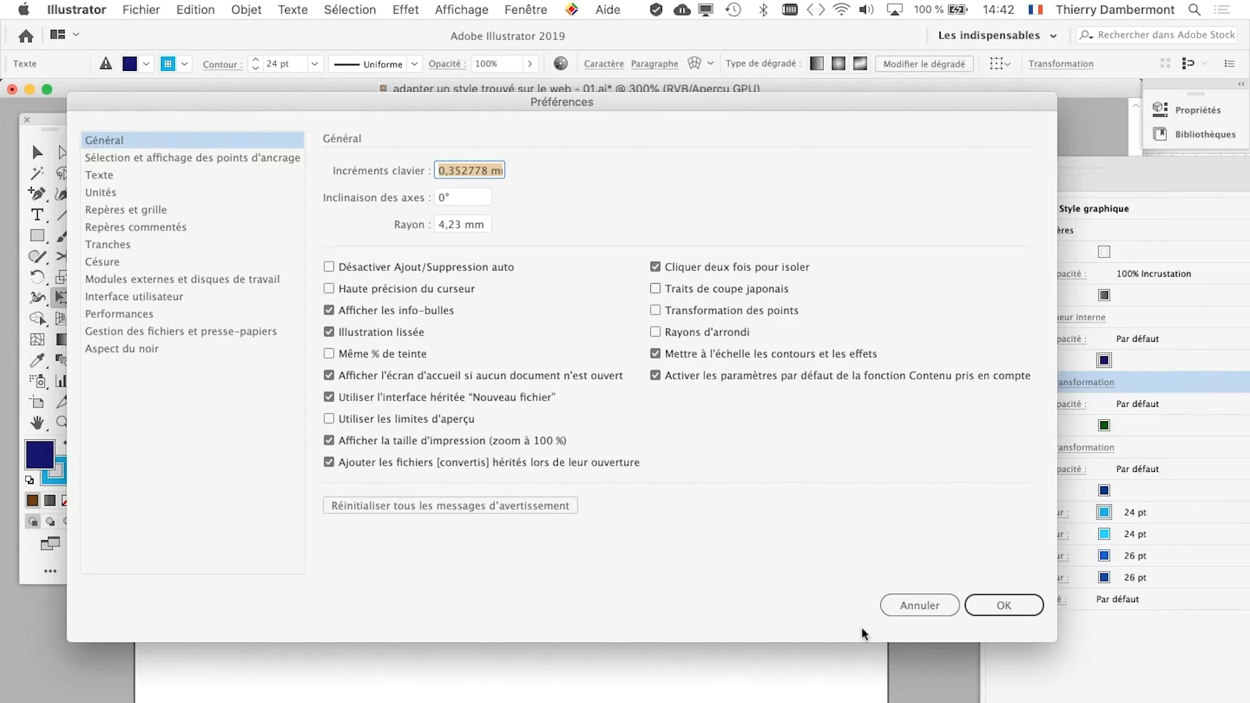
pyautogui.click(914, 608)
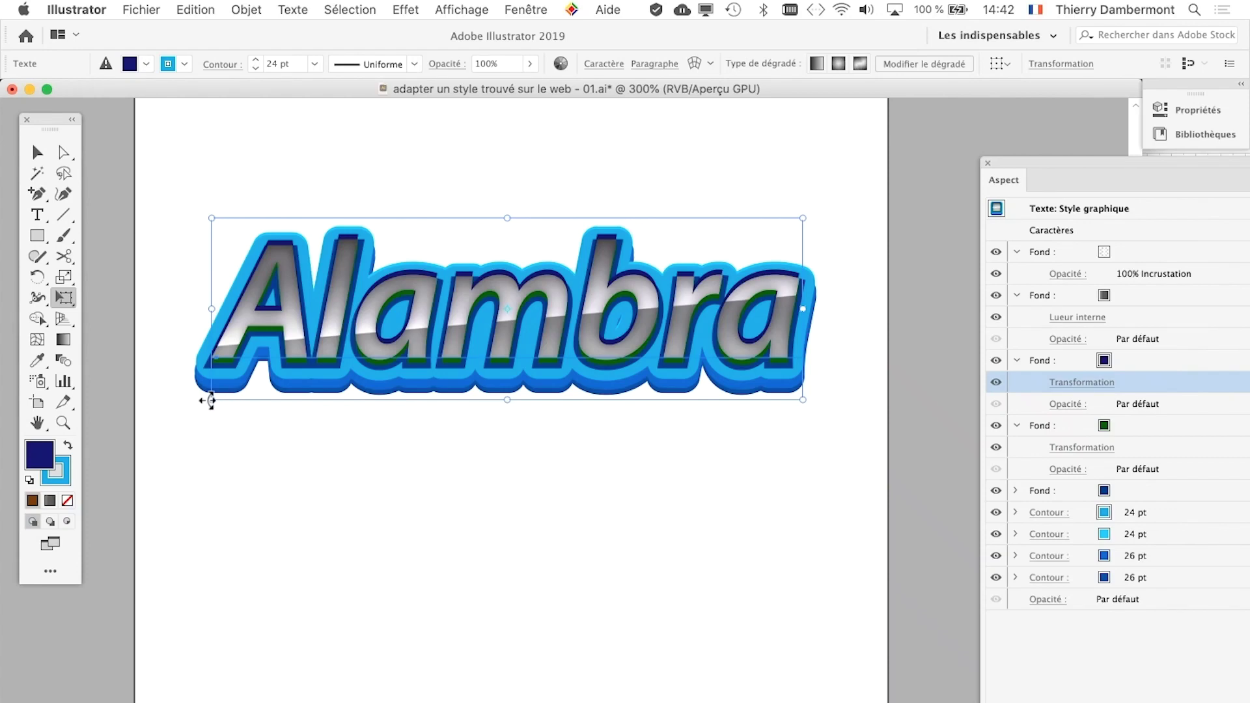
# - Scale the Alambra text down to about 35.85 pt with its strokes and effects, and move the Aspect panel clear of it
pyautogui.moveTo(211, 400)
pyautogui.mouseDown()
pyautogui.moveTo(510, 330)
pyautogui.moveTo(639, 280)
pyautogui.moveTo(637, 269)
pyautogui.mouseUp()
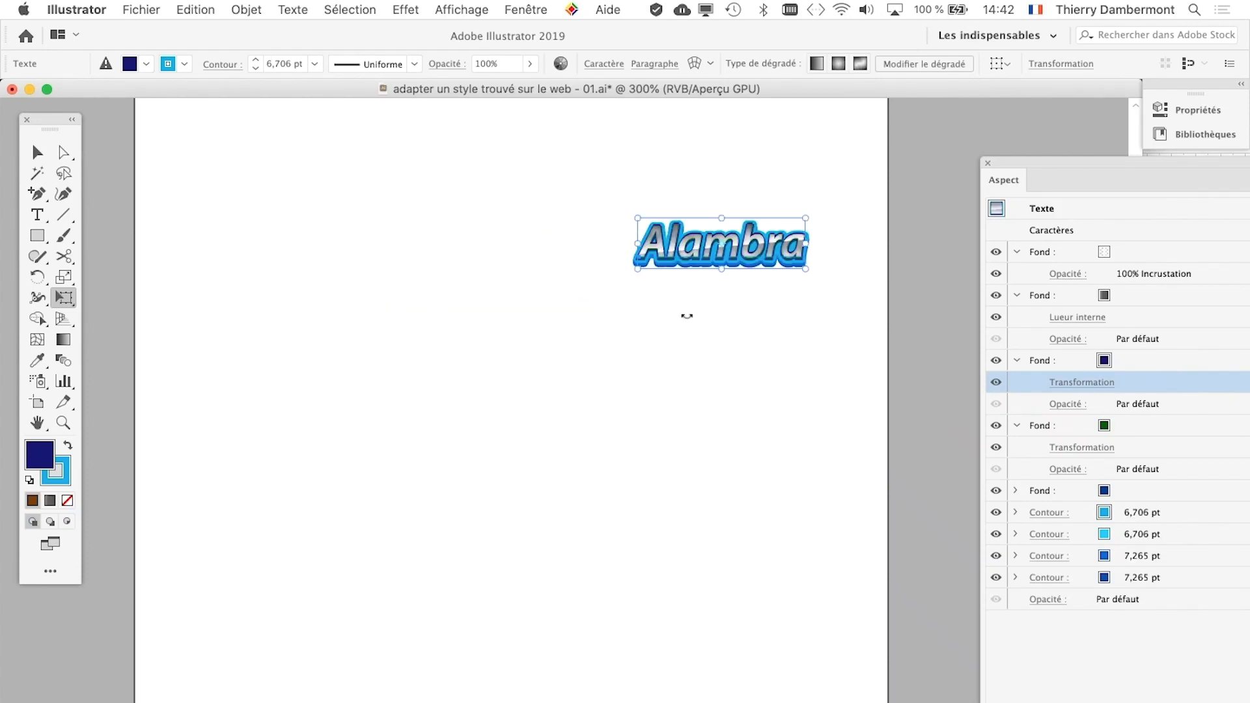
pyautogui.scroll(3, 797, 286)
pyautogui.moveTo(747, 321); pyautogui.dragTo(659, 468)
pyautogui.moveTo(914, 242); pyautogui.dragTo(910, 211)
pyautogui.moveTo(1044, 164); pyautogui.dragTo(768, 117)
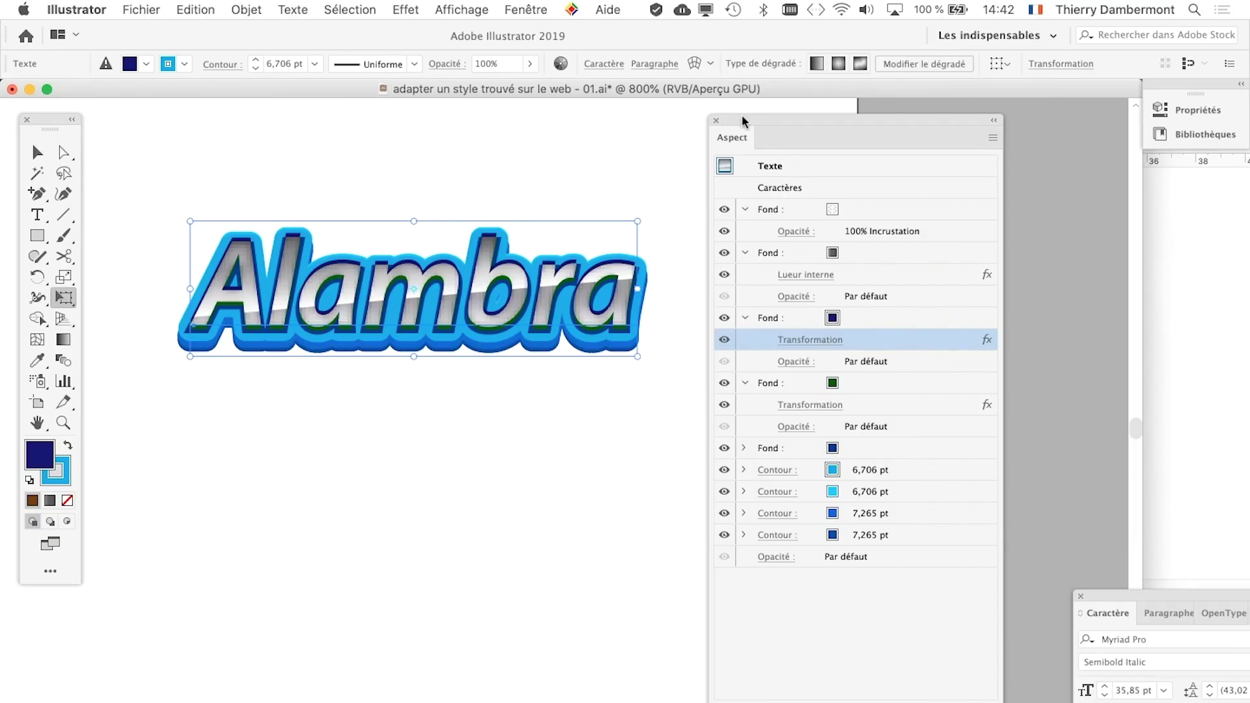
pyautogui.moveTo(742, 121); pyautogui.dragTo(941, 136)
# - Compare the reduced Alambra text with the Magical and Flubber sample artwork at different magnifications
pyautogui.scroll(-3, 590, 414)
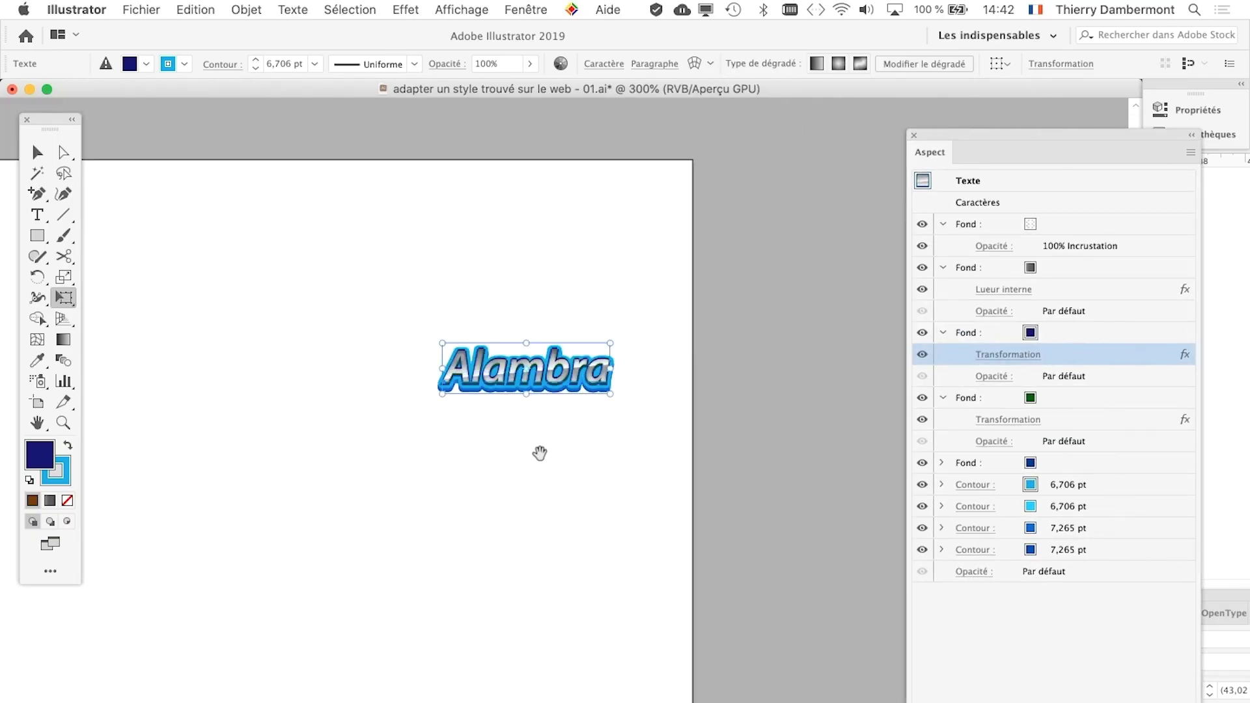
pyautogui.moveTo(473, 484); pyautogui.dragTo(652, 408)
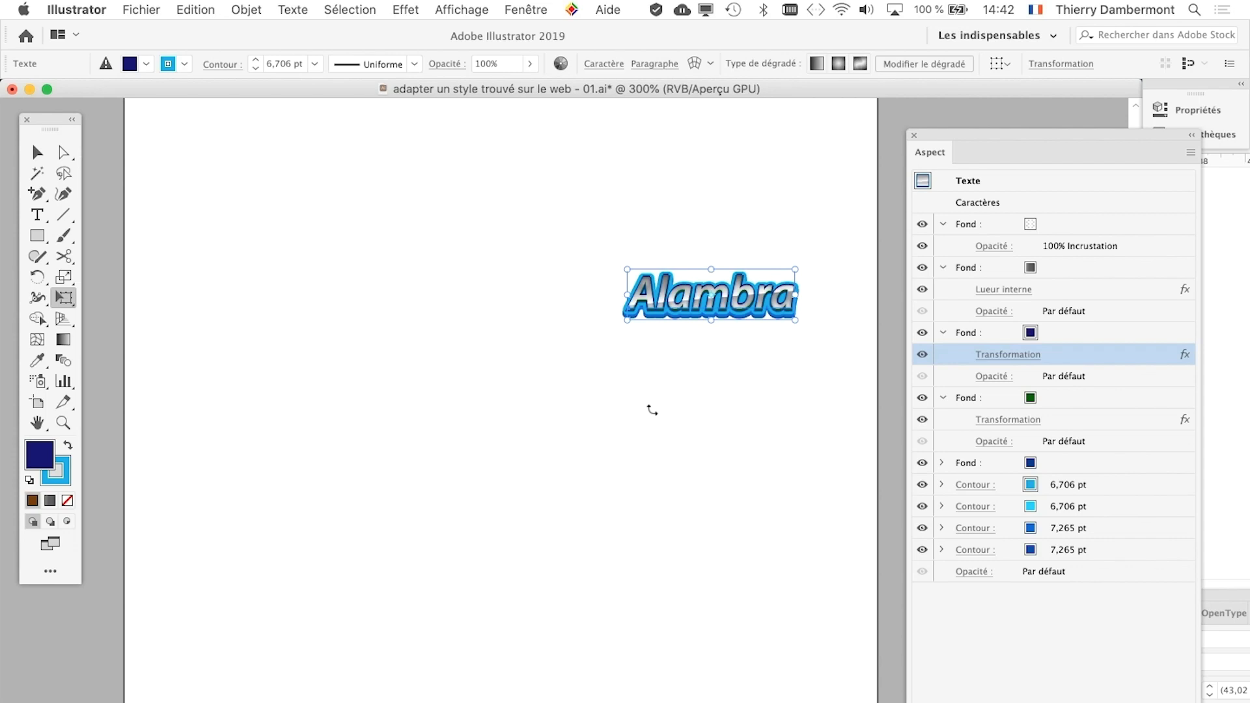
pyautogui.scroll(-2, 602, 436)
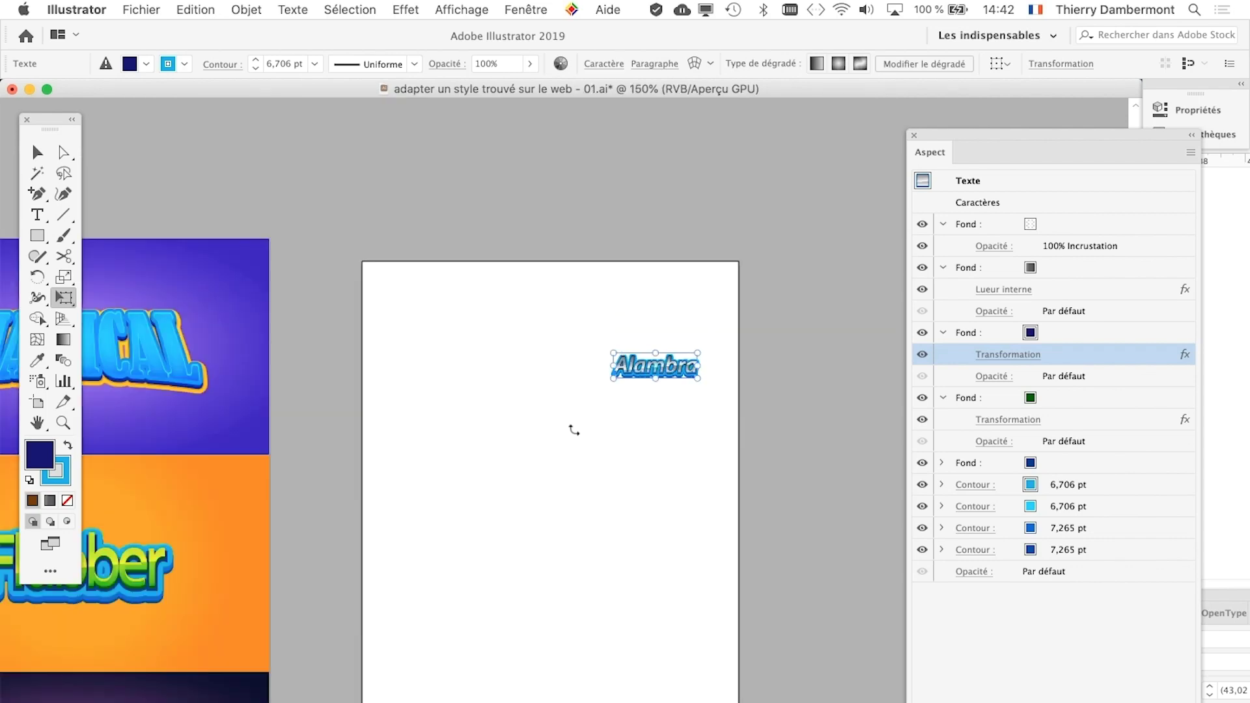
pyautogui.moveTo(459, 394); pyautogui.dragTo(820, 315)
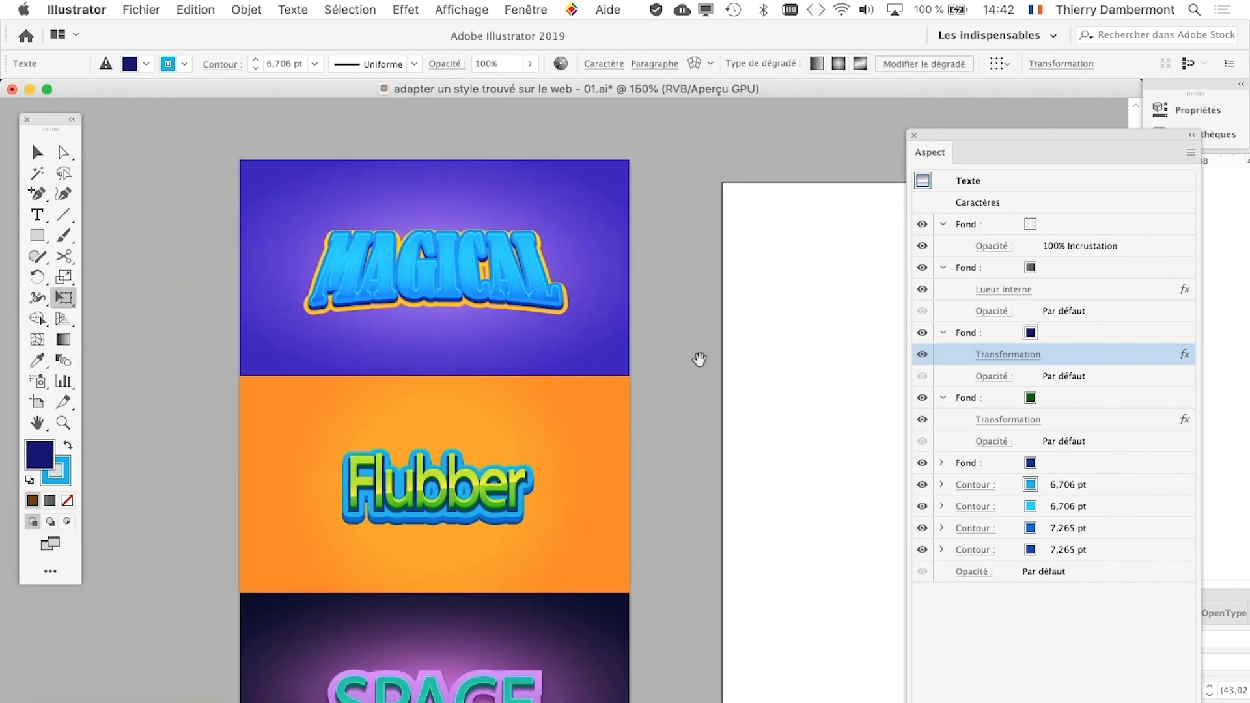
pyautogui.moveTo(699, 358); pyautogui.dragTo(287, 363)
pyautogui.scroll(2, 599, 315)
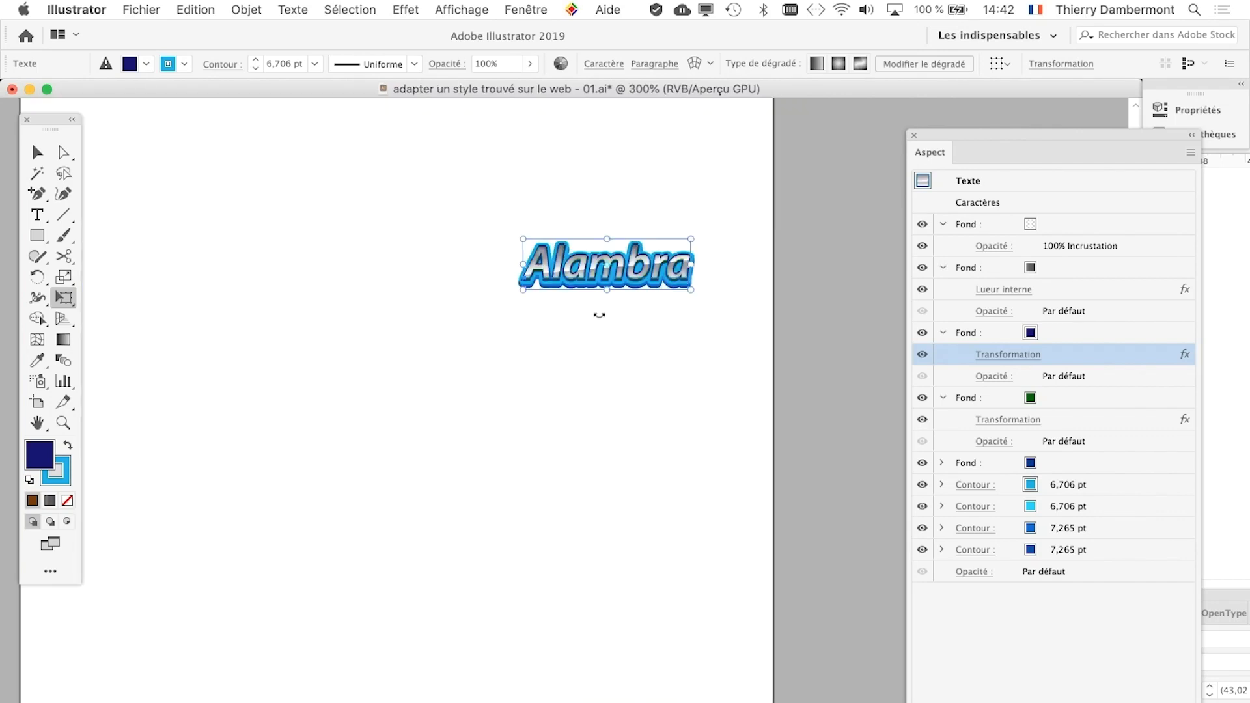
pyautogui.scroll(-2, 599, 315)
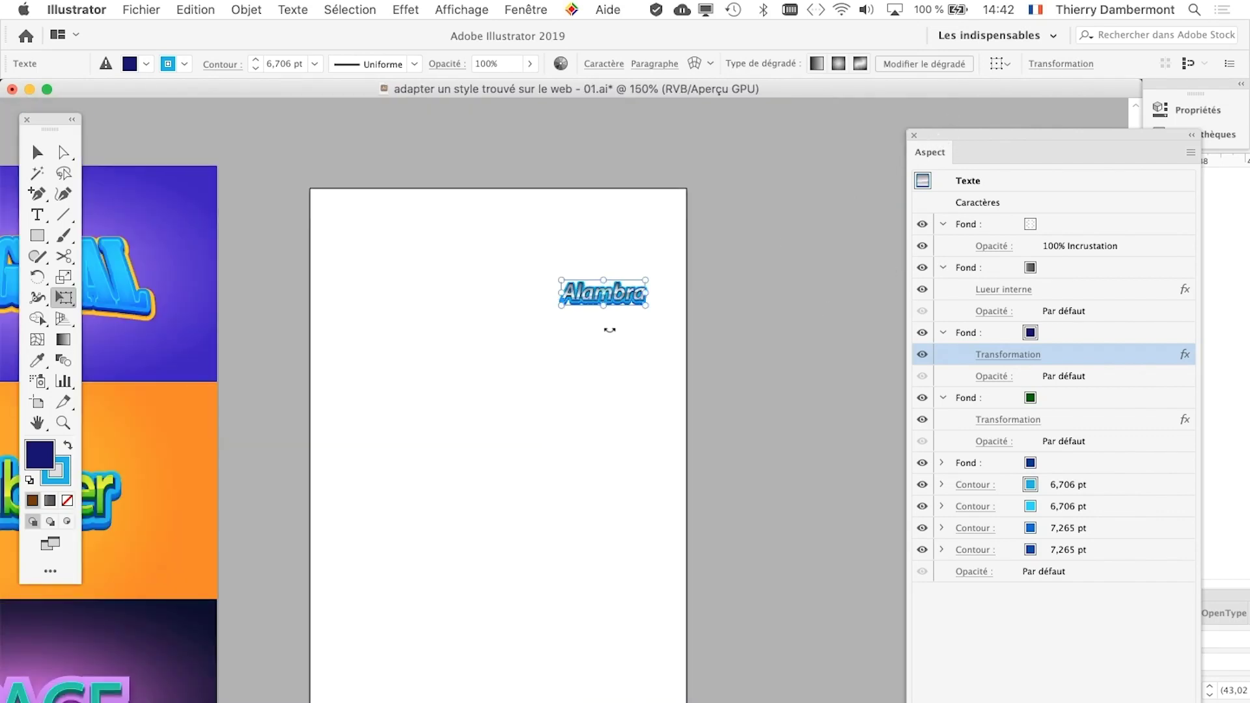
pyautogui.scroll(1, 610, 329)
pyautogui.moveTo(546, 338); pyautogui.dragTo(538, 343)
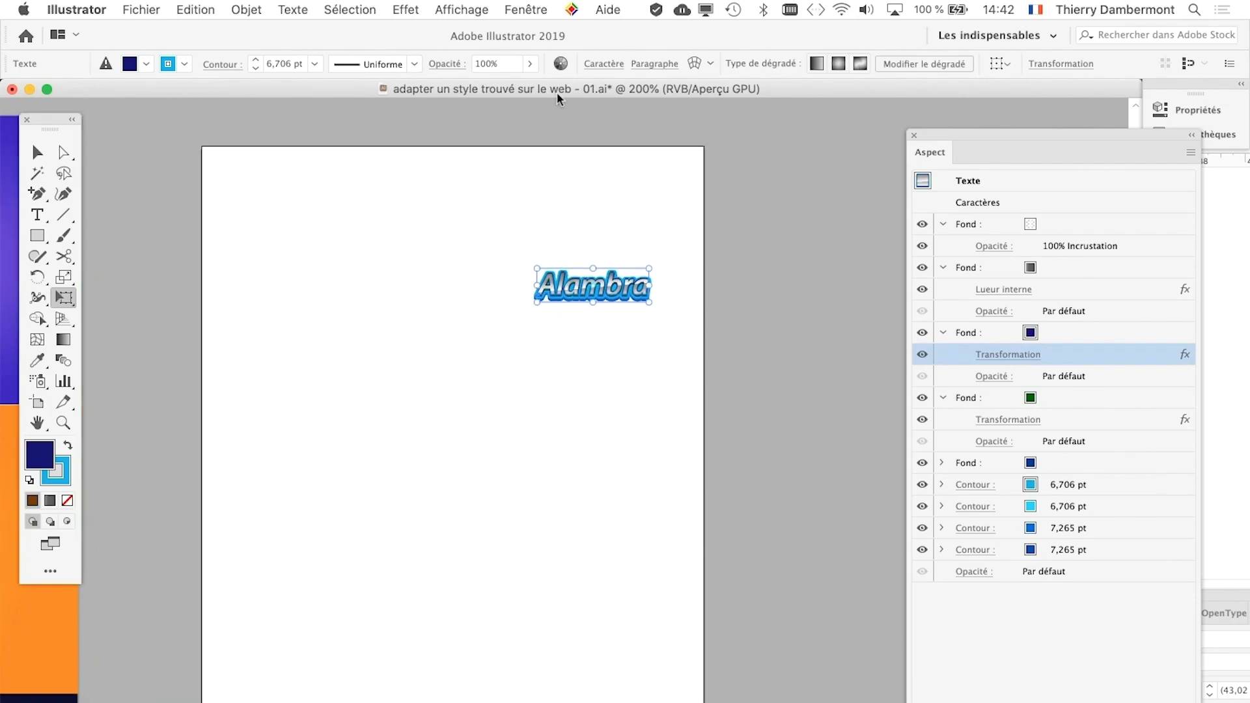
# - Show the graphic styles and save the reduced Alambra text's appearance as a new graphic style
pyautogui.click(516, 13)
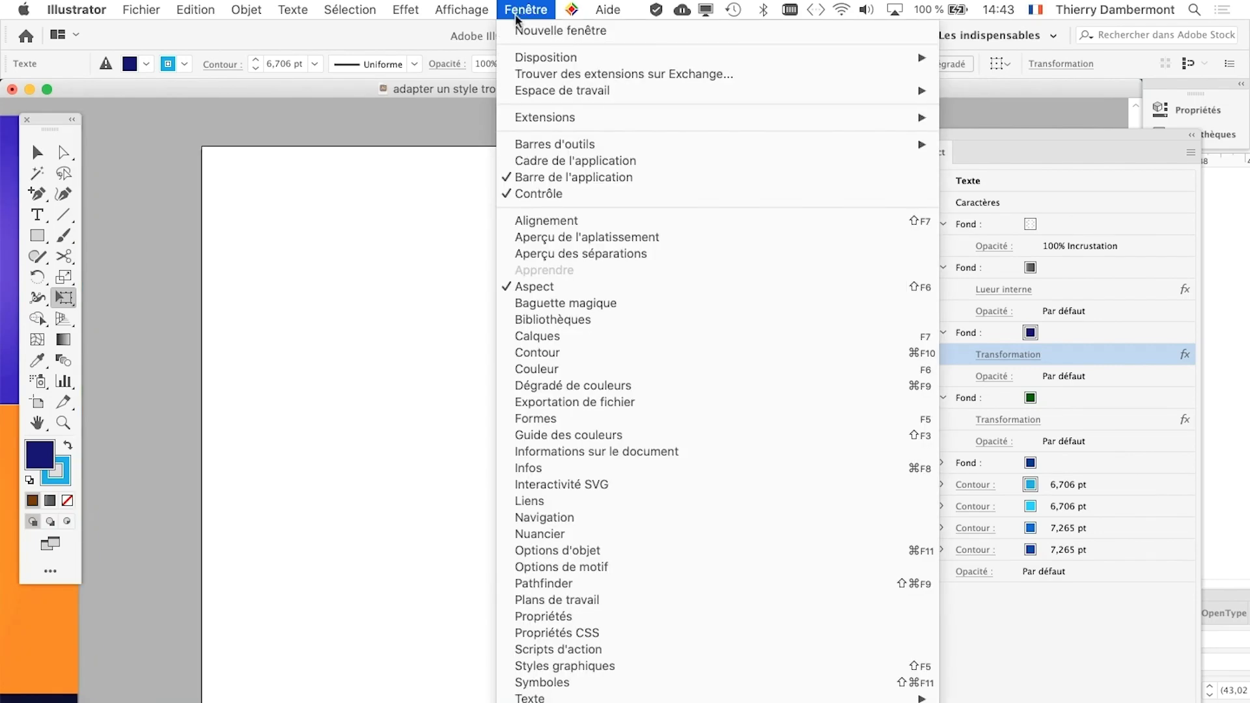
pyautogui.click(631, 667)
pyautogui.moveTo(959, 160); pyautogui.dragTo(217, 146)
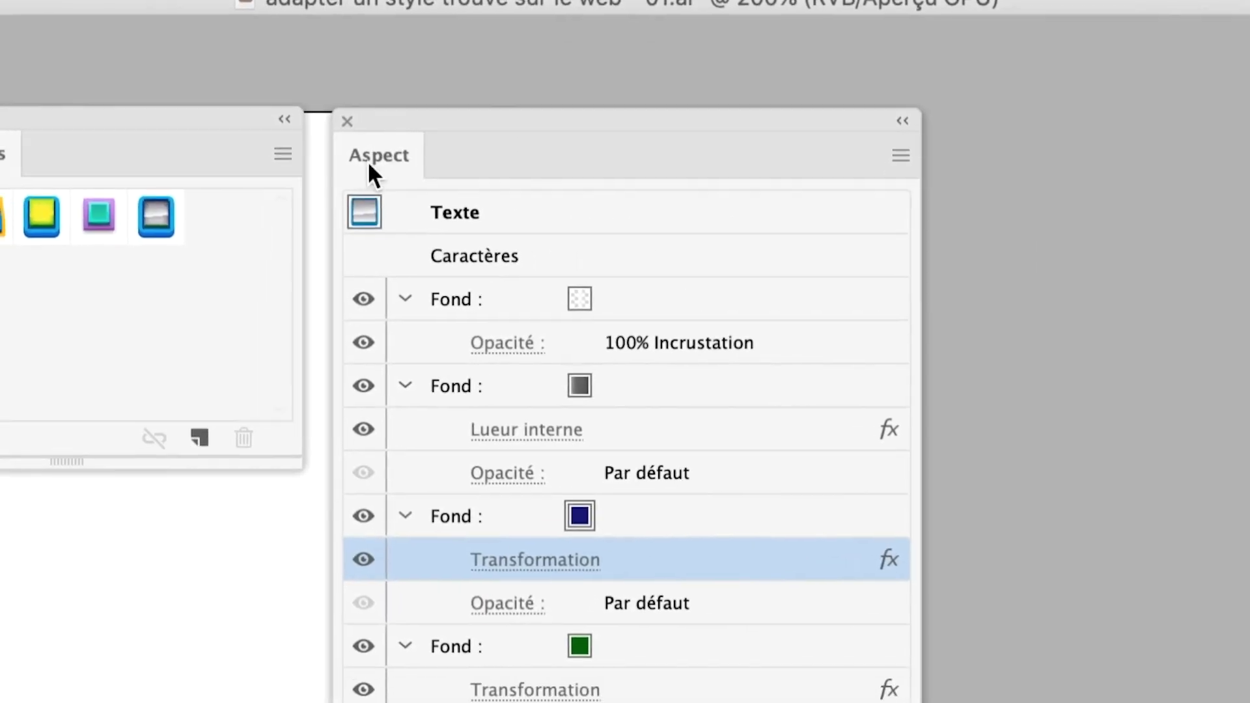
pyautogui.moveTo(670, 235); pyautogui.dragTo(569, 239)
pyautogui.moveTo(332, 178); pyautogui.dragTo(326, 181)
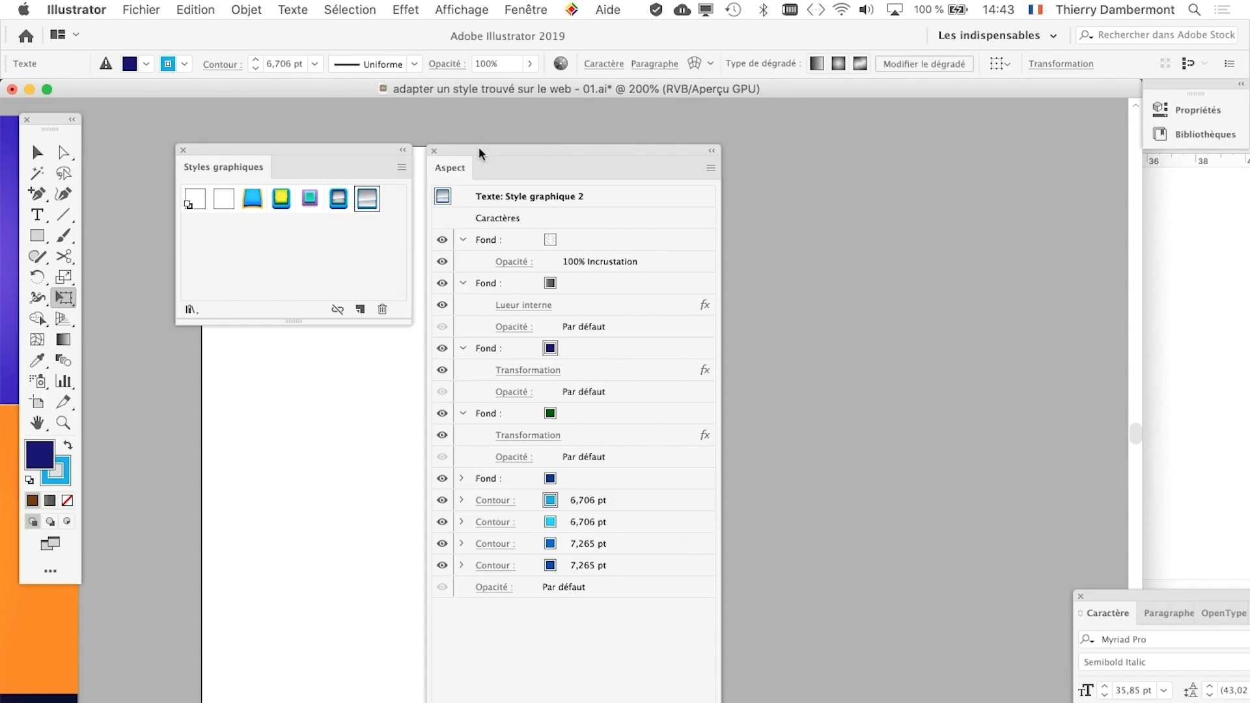
# - Clear the panels away from the artboard and draw a small five-pointed star to the left of the Alambra text
pyautogui.moveTo(479, 147); pyautogui.dragTo(853, 379)
pyautogui.moveTo(330, 151); pyautogui.dragTo(958, 143)
pyautogui.click(43, 240)
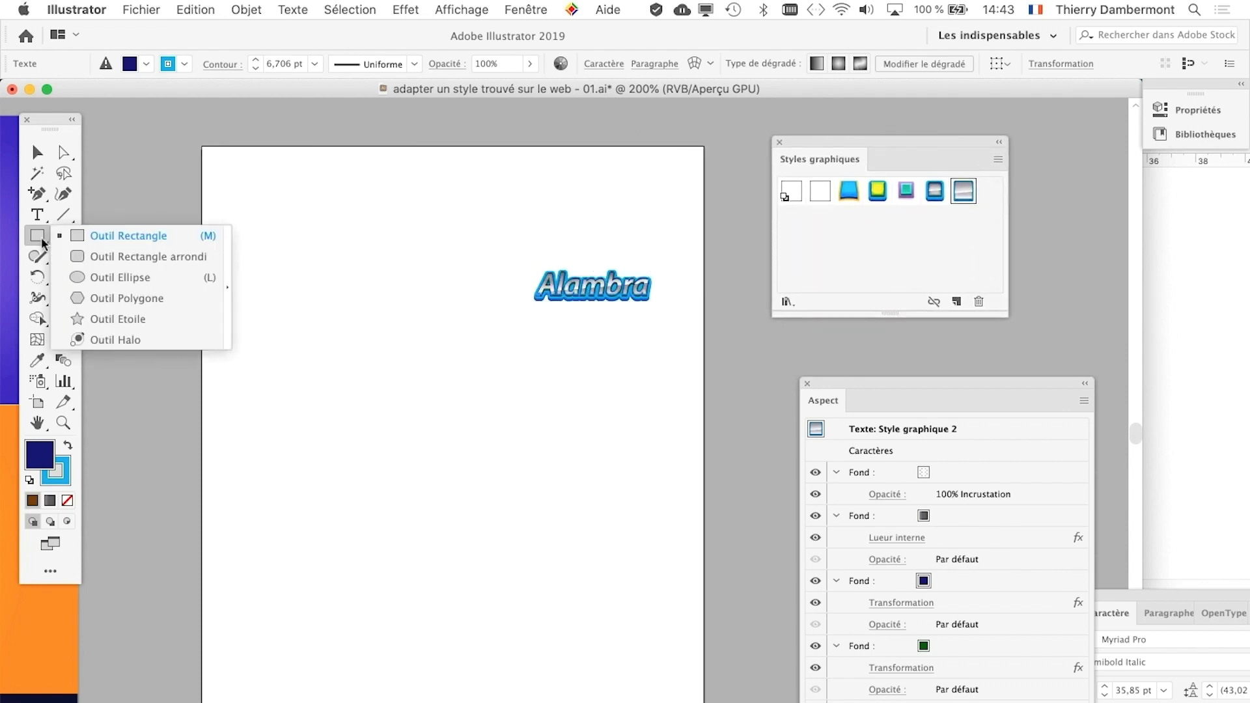
pyautogui.click(145, 318)
pyautogui.moveTo(321, 241); pyautogui.dragTo(329, 265)
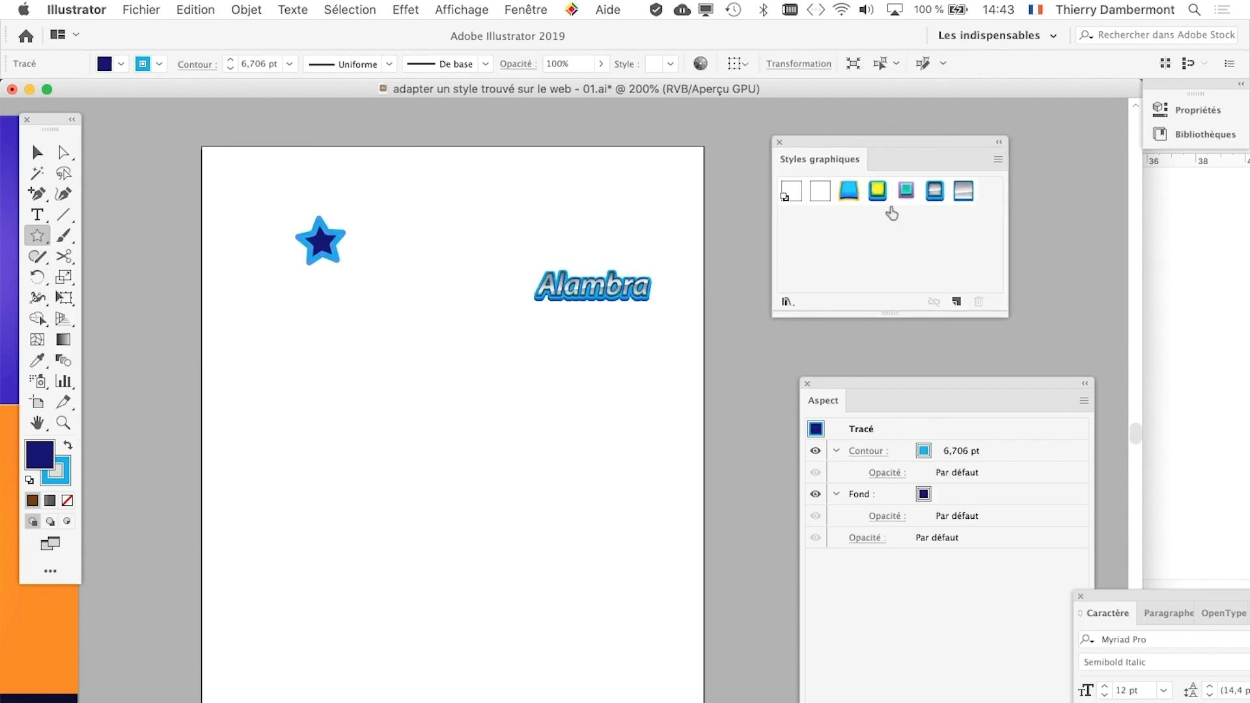
pyautogui.moveTo(857, 162); pyautogui.dragTo(235, 168)
pyautogui.hscroll(-5, 517, 265)
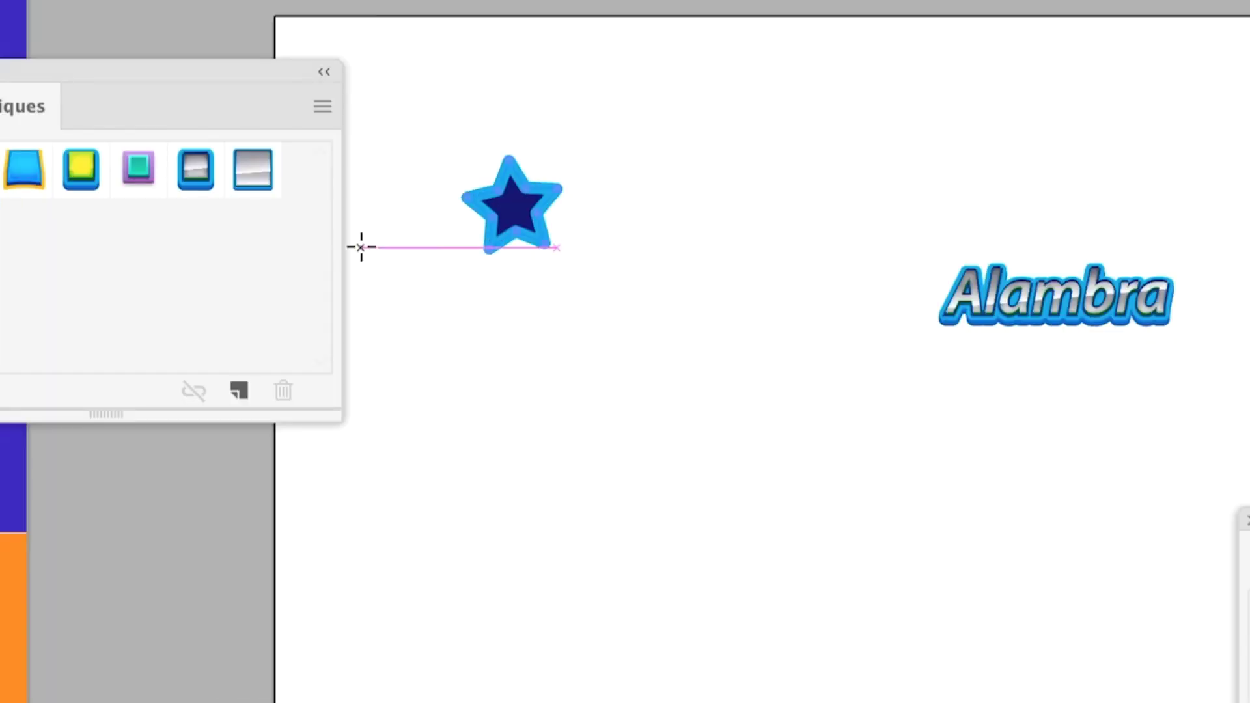
# - Compare Style graphique and Style graphique 2 on the small star, leaving Style graphique 2 applied
pyautogui.click(281, 209)
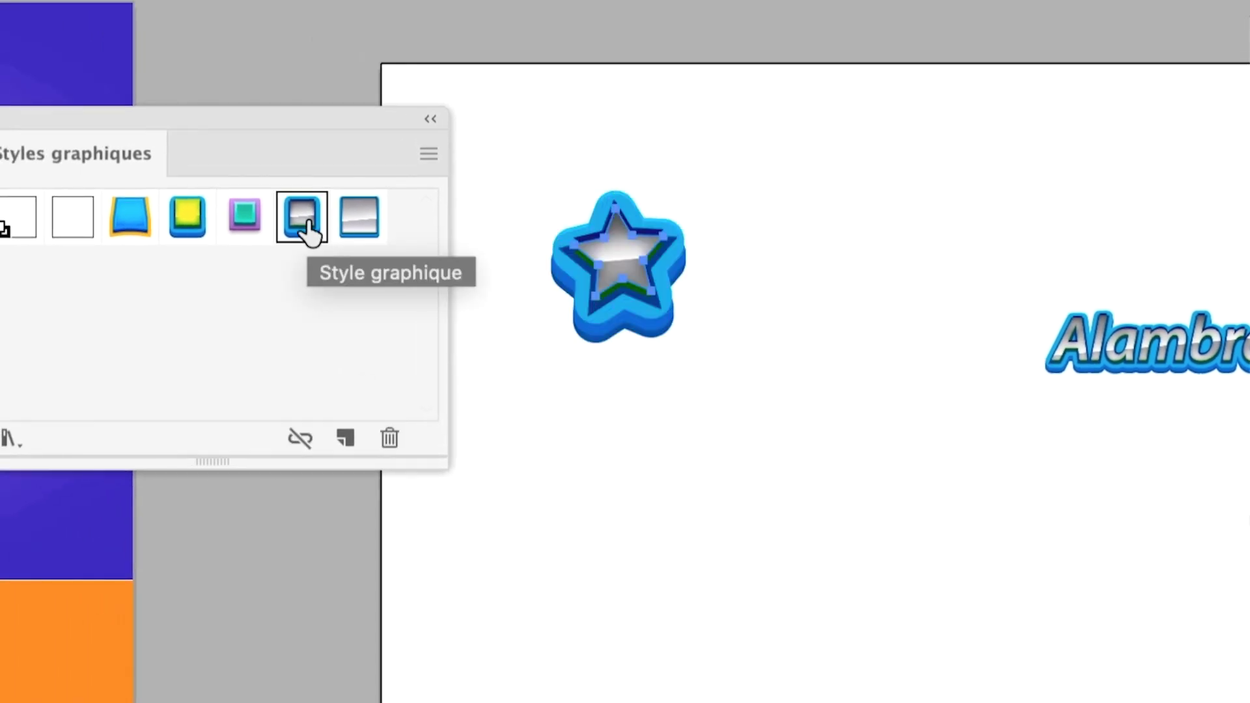
pyautogui.click(360, 225)
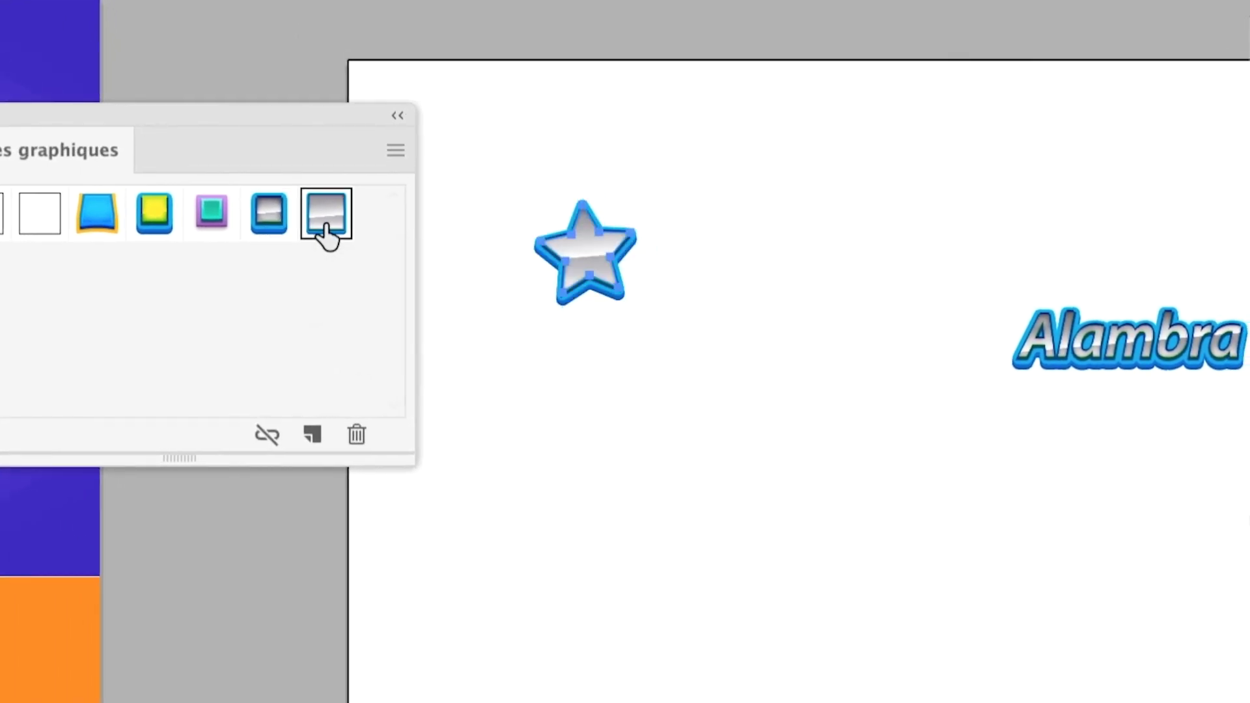
pyautogui.click(273, 223)
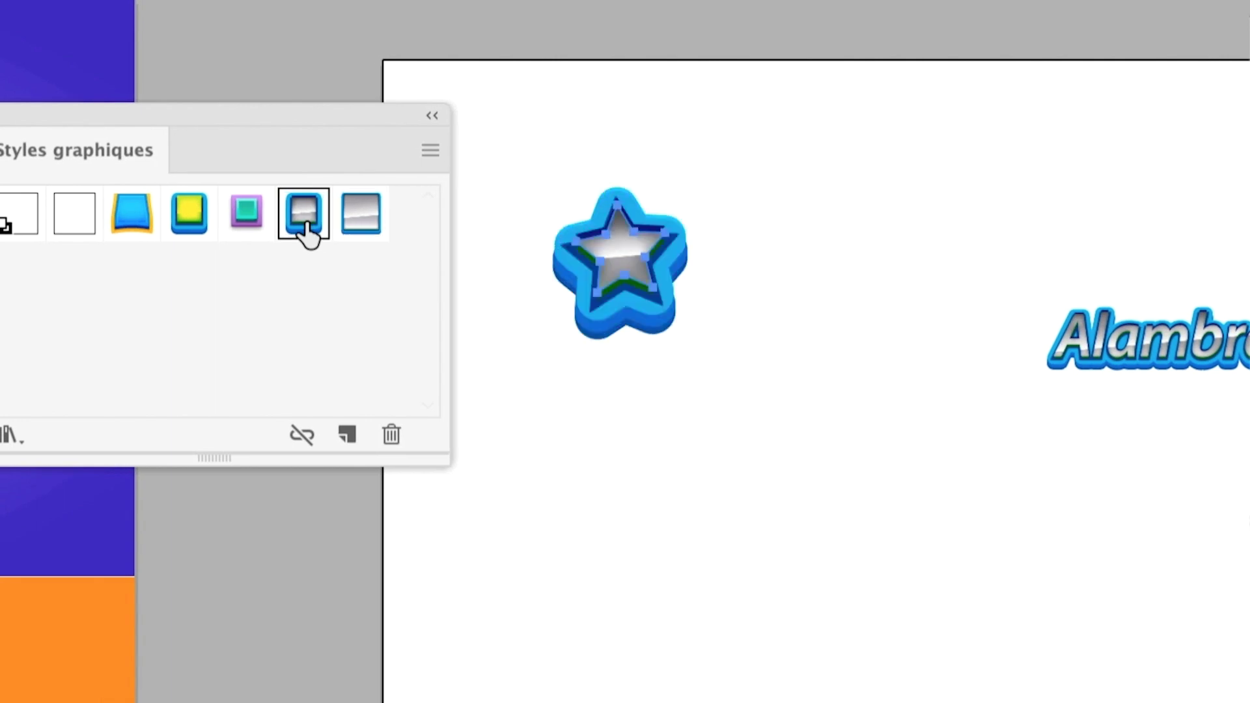
pyautogui.click(317, 223)
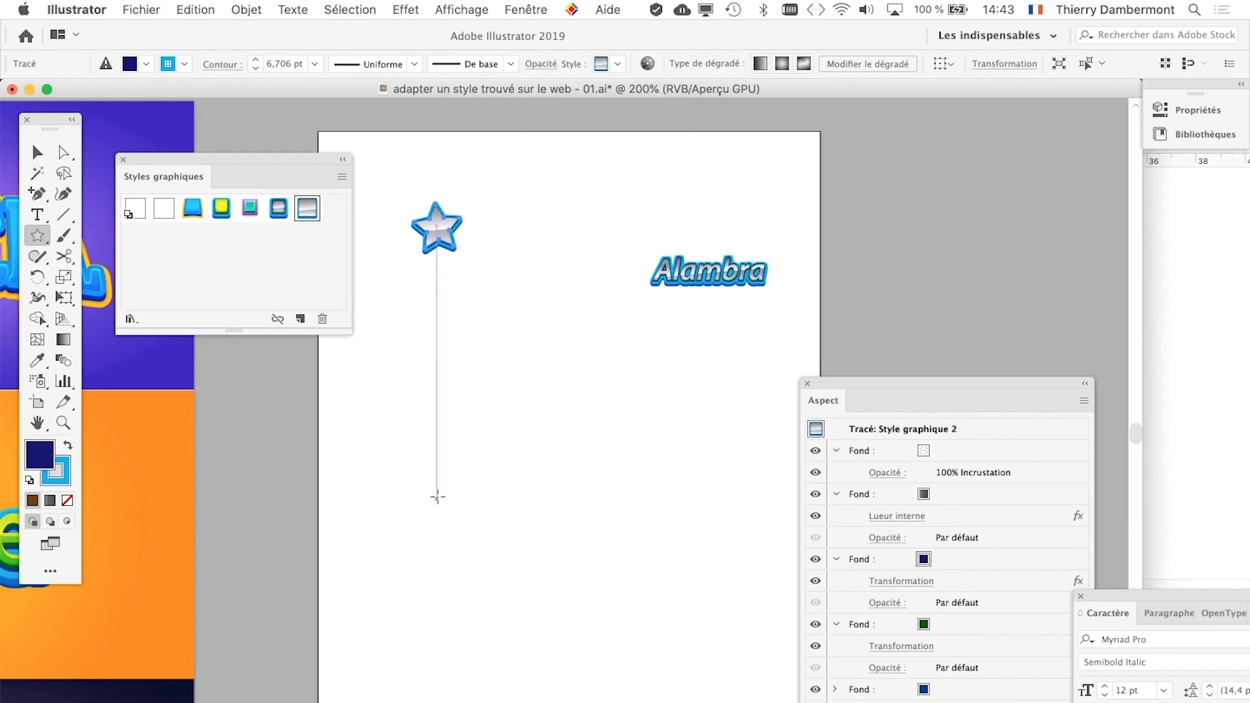
# - Draw a large five-pointed star below the small one and try Style graphique and Style graphique 2 on it
pyautogui.moveTo(437, 497); pyautogui.dragTo(587, 536)
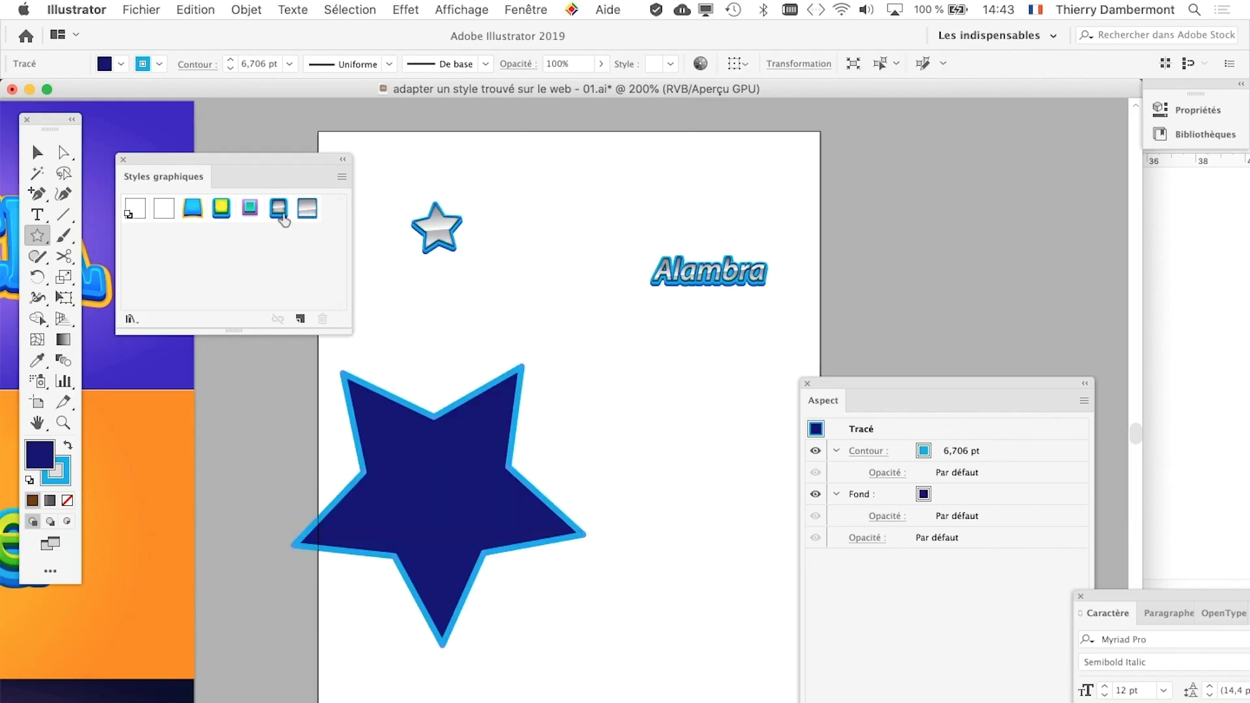
pyautogui.click(280, 209)
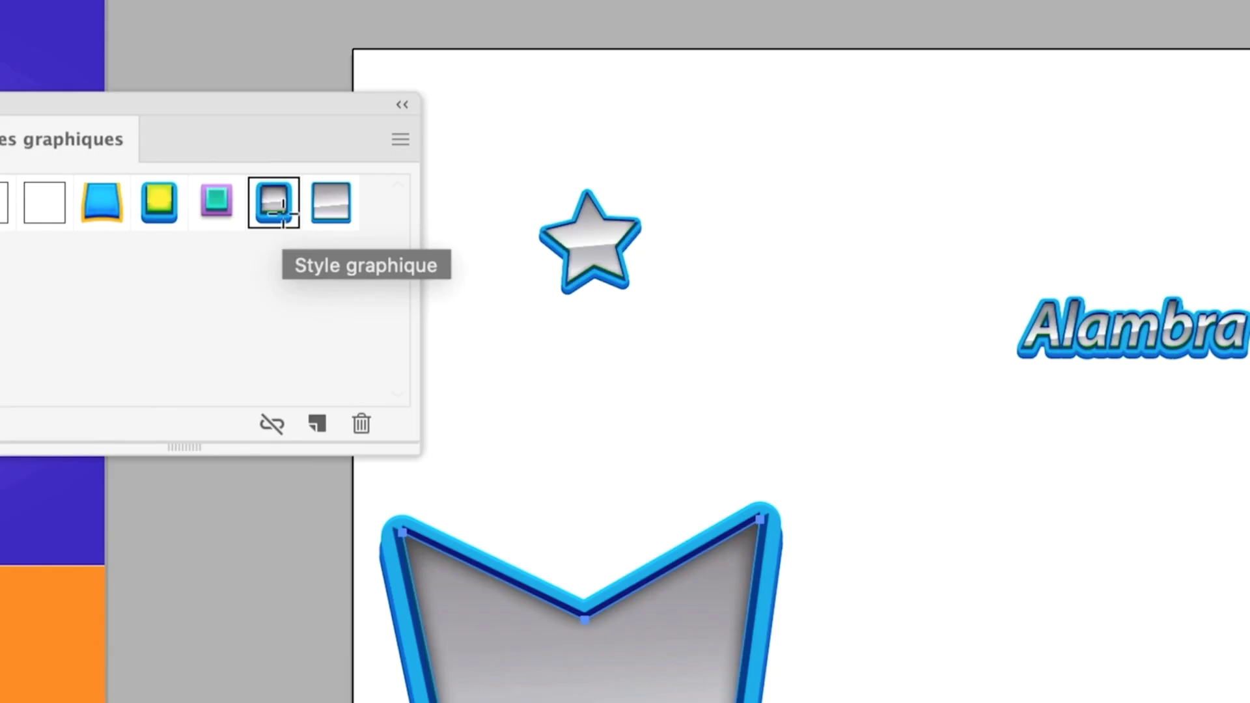
pyautogui.click(334, 212)
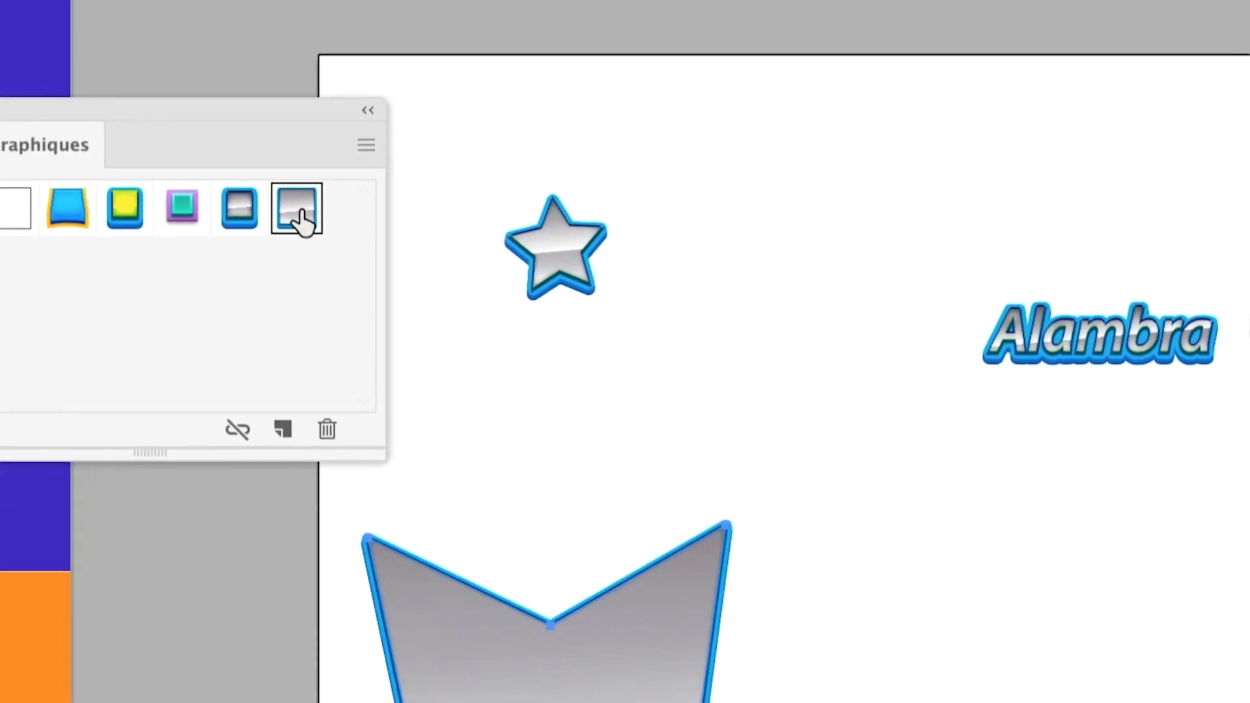
# - Alternate the whole large star between the two silver styles to compare their stroke thickness, ending with Style graphique applied
pyautogui.moveTo(683, 661); pyautogui.dragTo(869, 229)
pyautogui.click(243, 212)
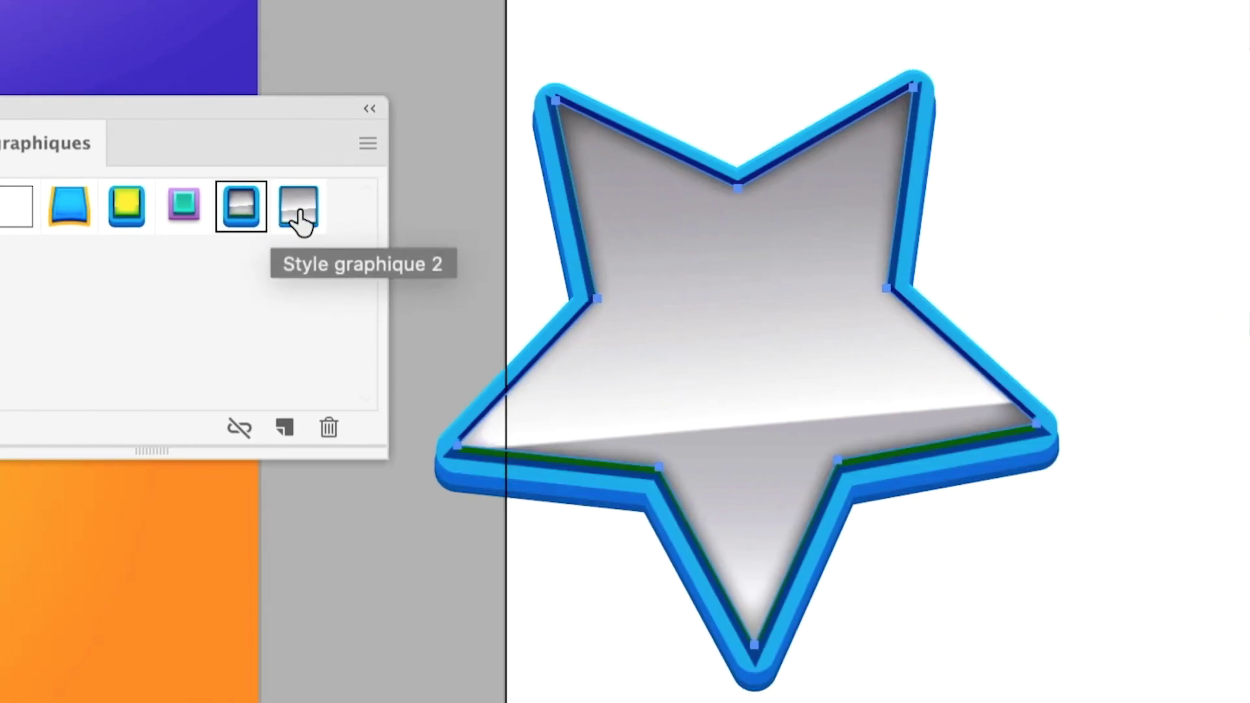
pyautogui.click(299, 207)
pyautogui.click(241, 207)
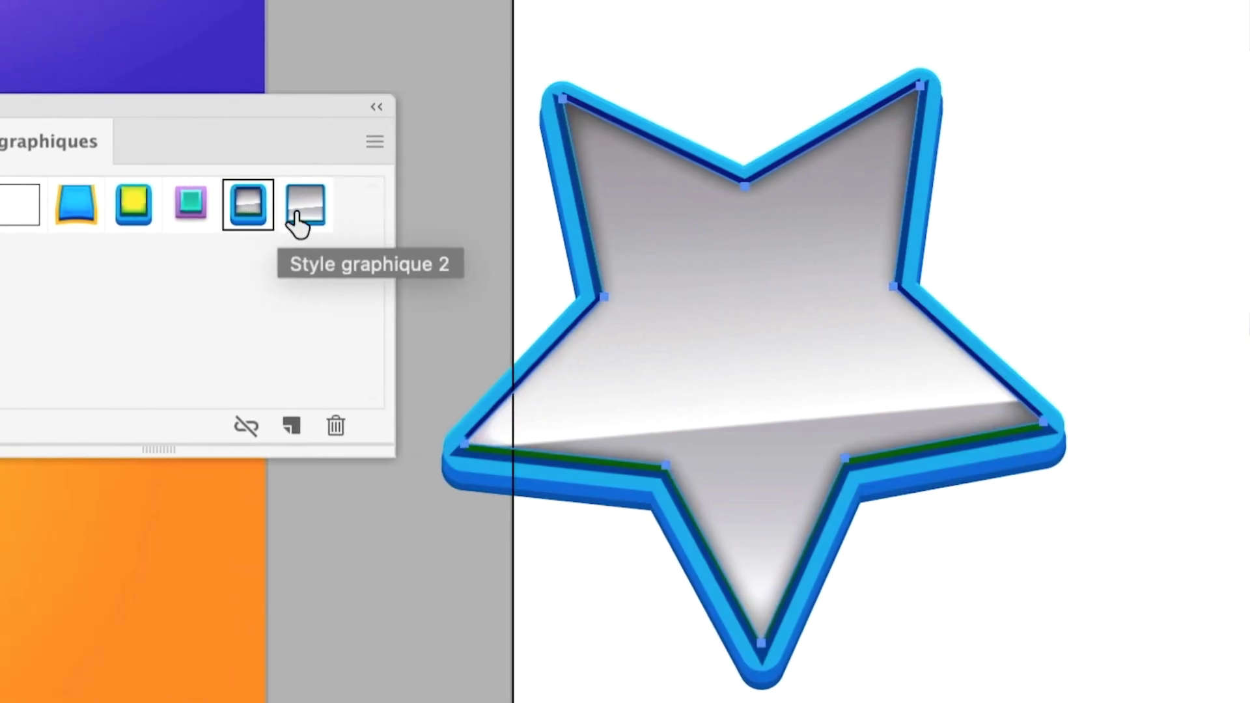
pyautogui.click(298, 218)
pyautogui.click(251, 218)
pyautogui.click(298, 221)
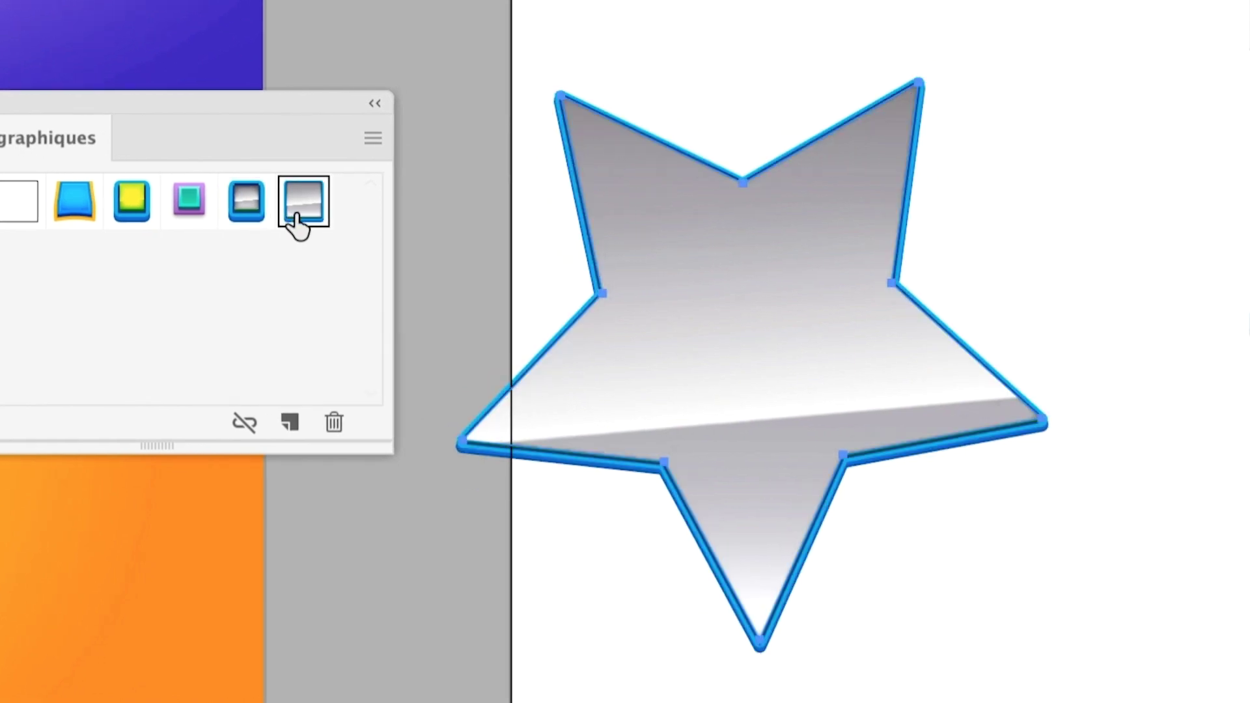
pyautogui.click(259, 215)
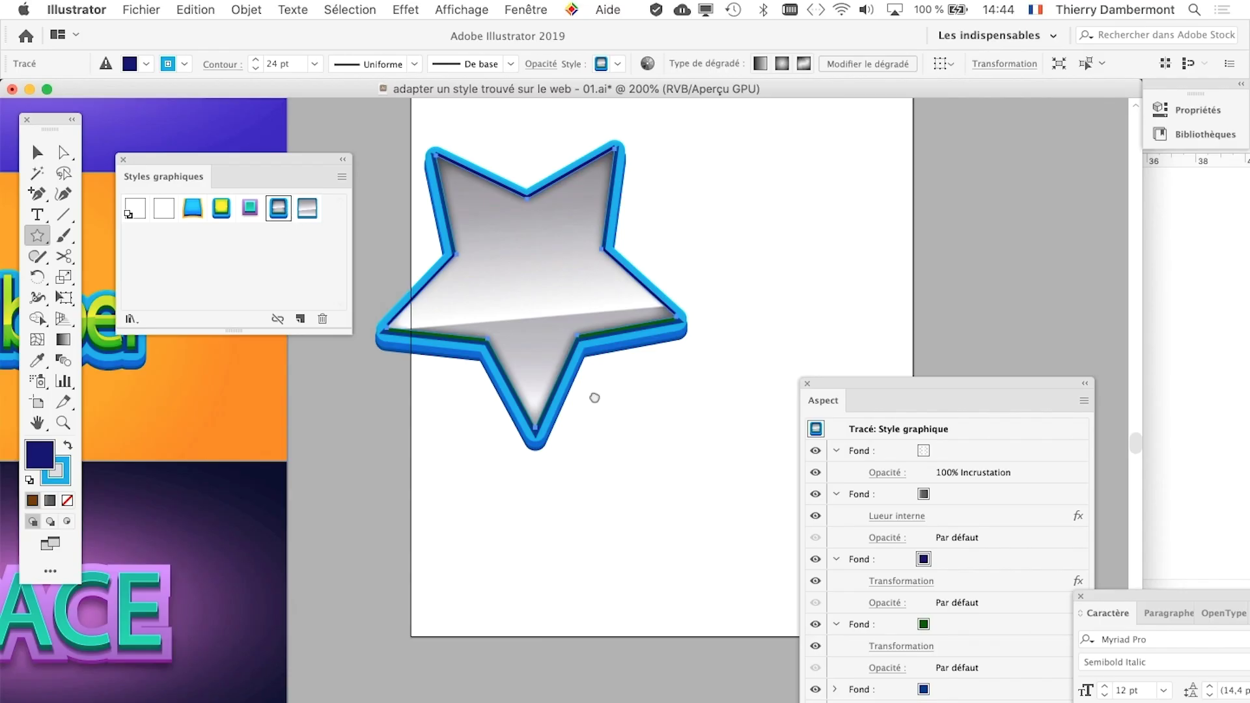
pyautogui.moveTo(594, 398); pyautogui.dragTo(581, 581)
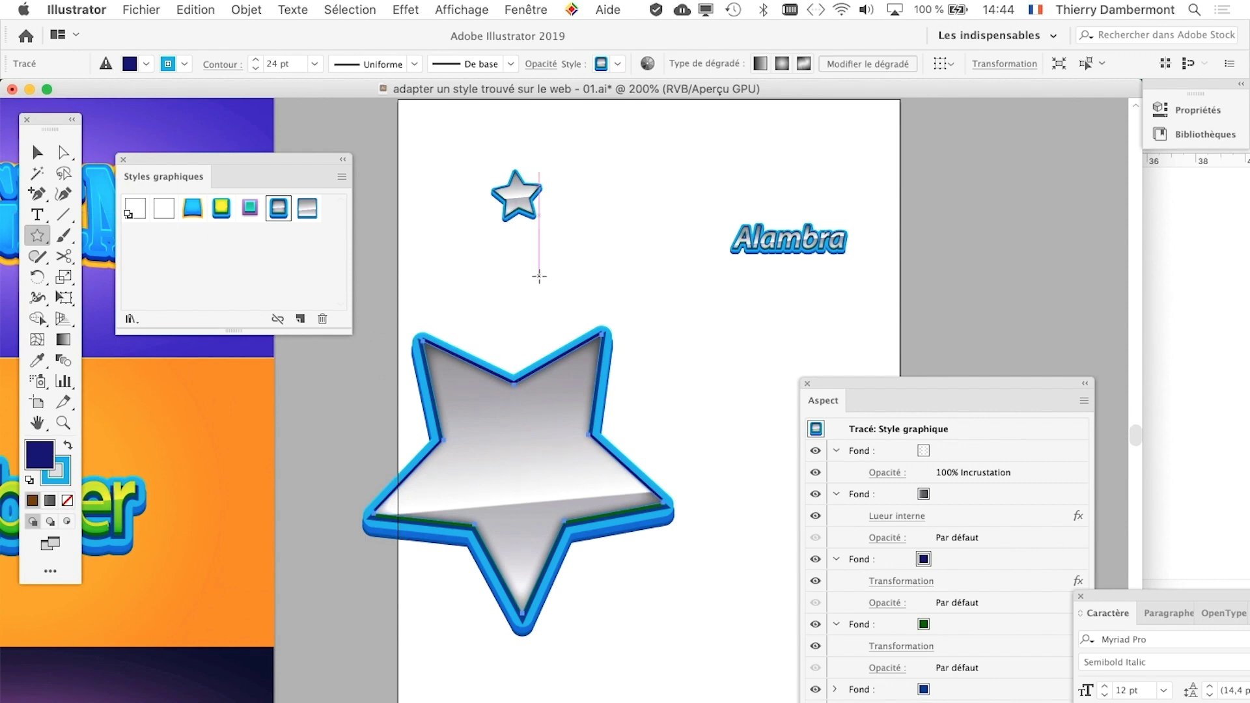
# - Save the document under the new name "adapter un style trouvé sur le web - 02.ai" in Illustrator CC format
pyautogui.click(144, 9)
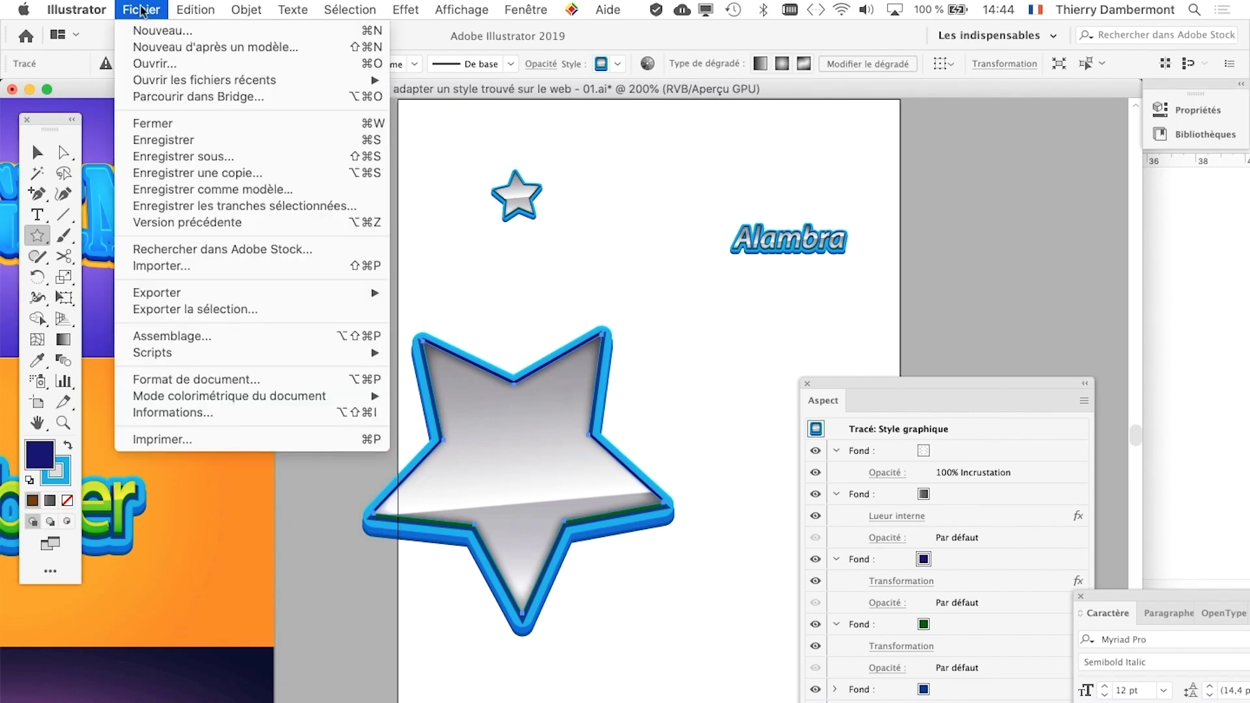
pyautogui.click(222, 156)
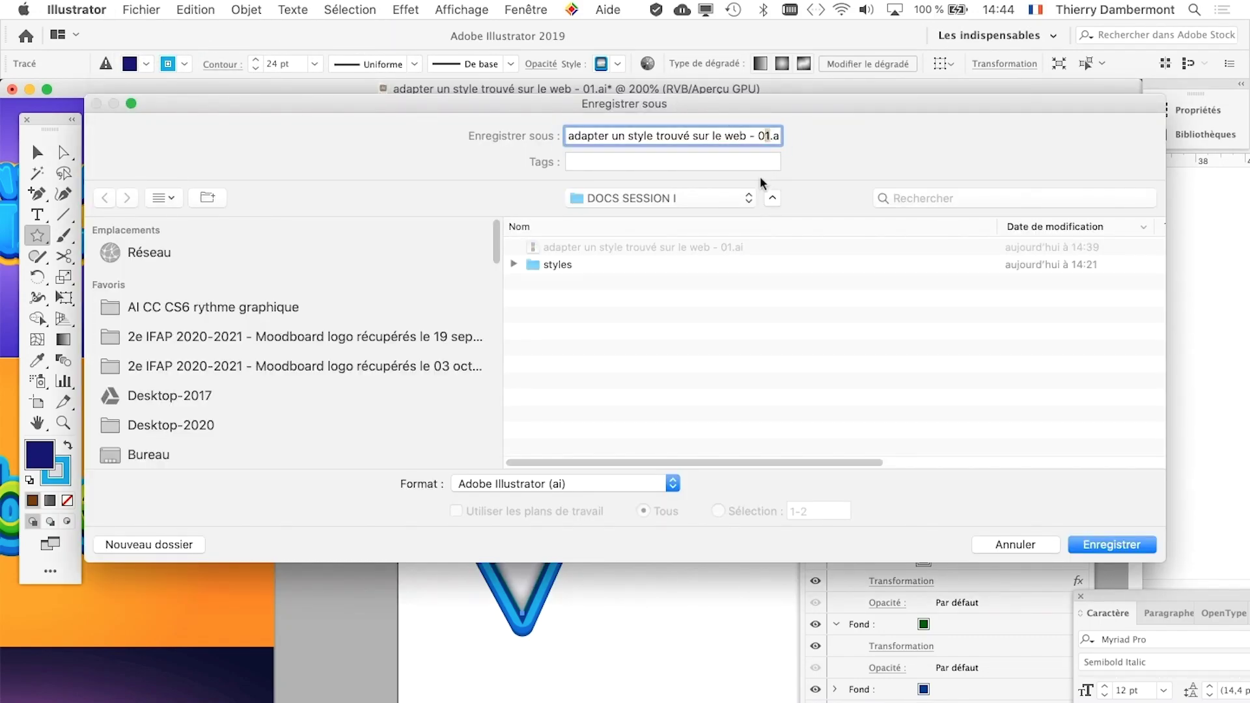
pyautogui.click(1125, 538)
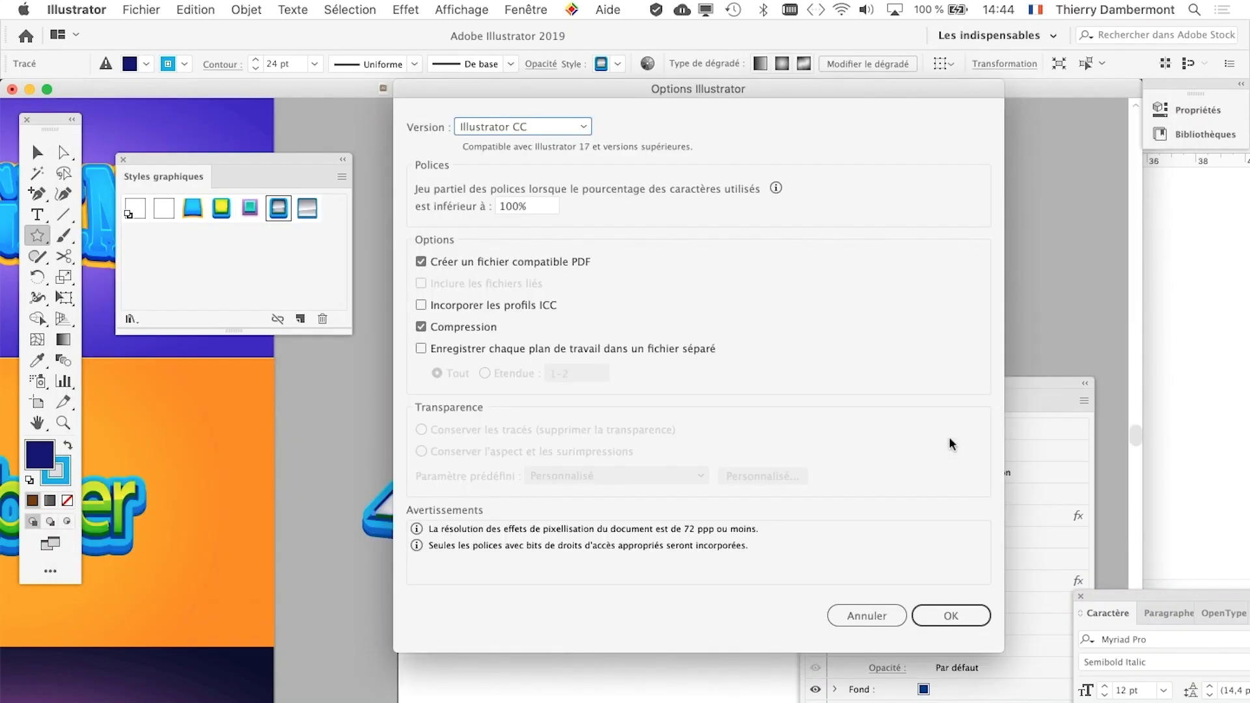
pyautogui.click(955, 611)
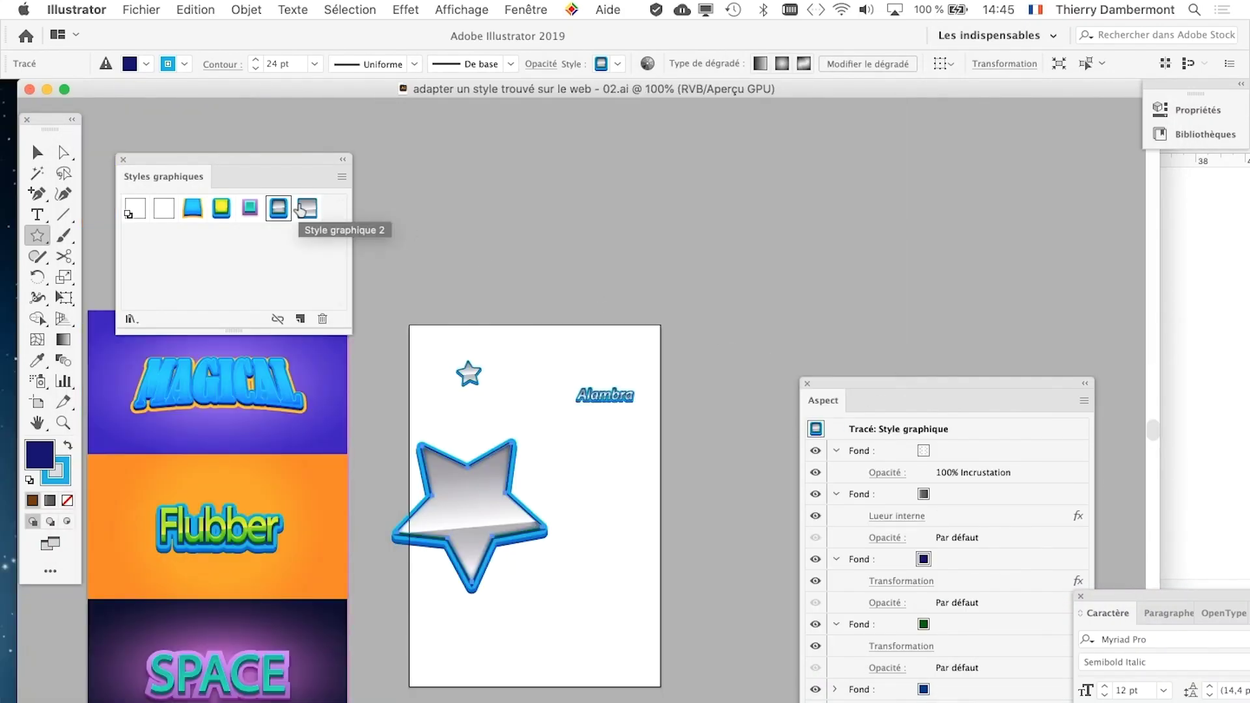
pyautogui.scroll(3, 658, 502)
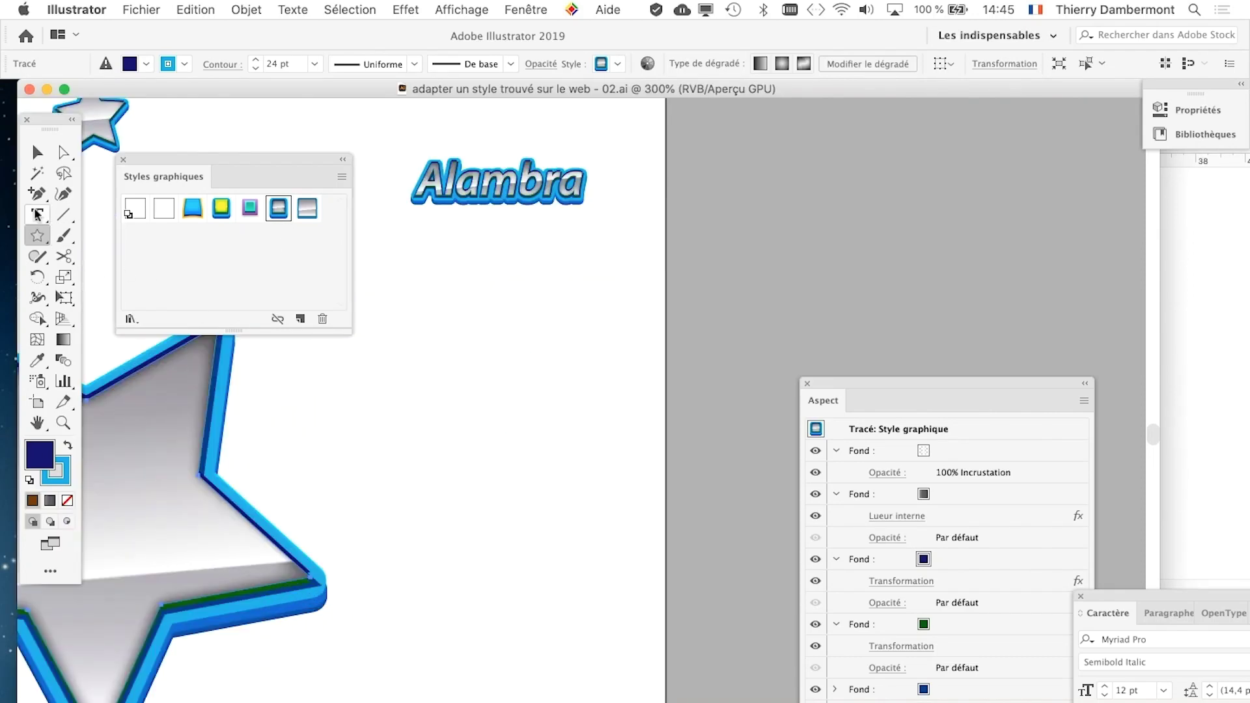
# - Add the text "Stock" beside the large star and enlarge it with Free Transform to about 82 pt
pyautogui.click(397, 402)
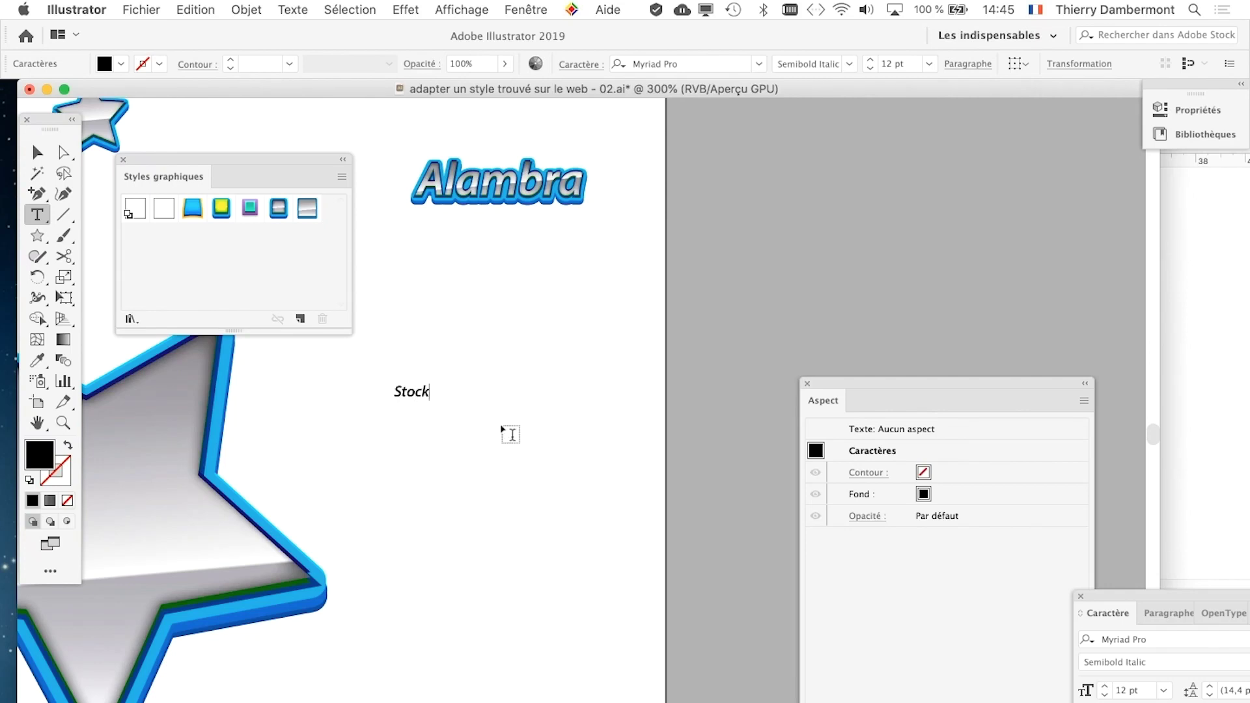
pyautogui.click(43, 155)
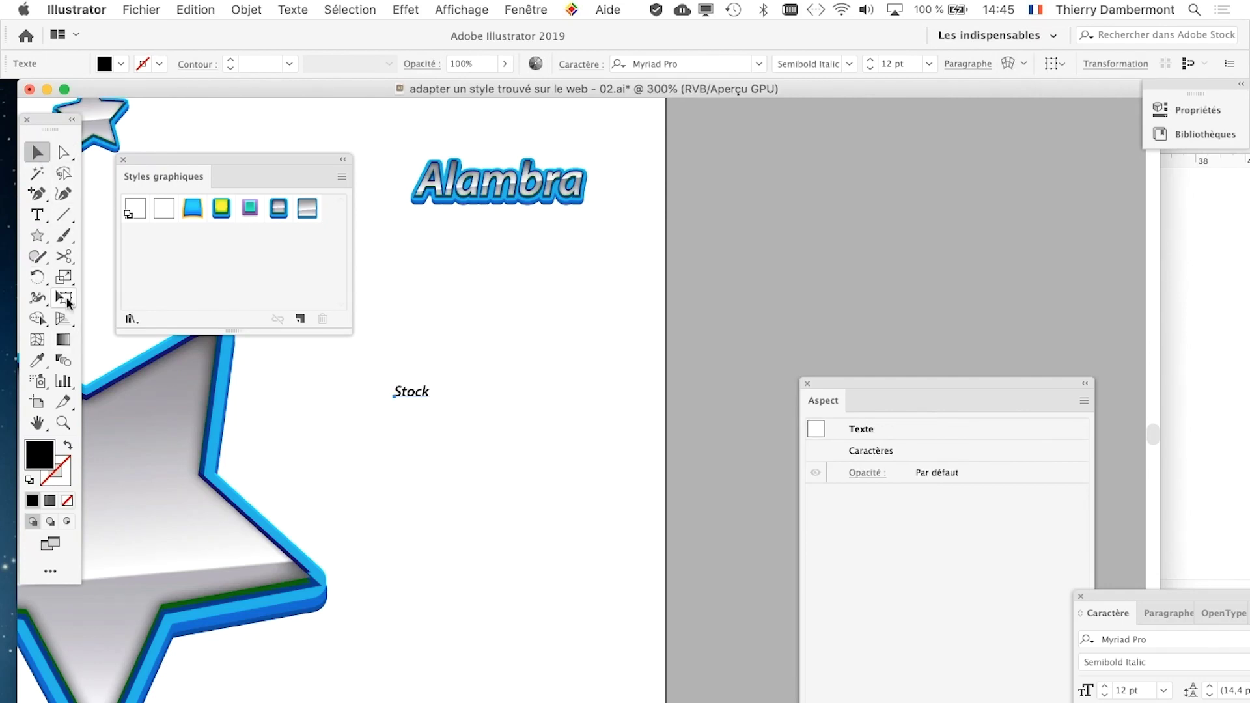
pyautogui.click(67, 299)
pyautogui.moveTo(426, 399); pyautogui.dragTo(644, 534)
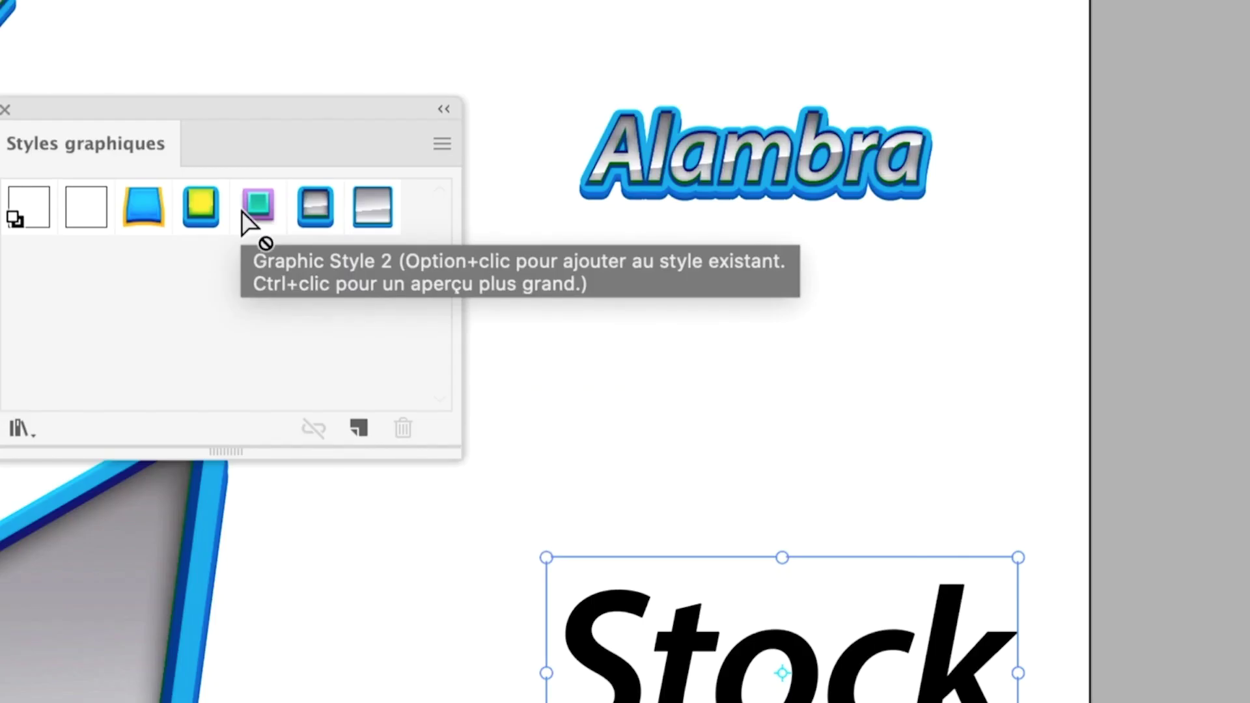
# - Try the blue style with the orange outline on the Stock text, then apply Graphic Style 2 to it
pyautogui.click(149, 213)
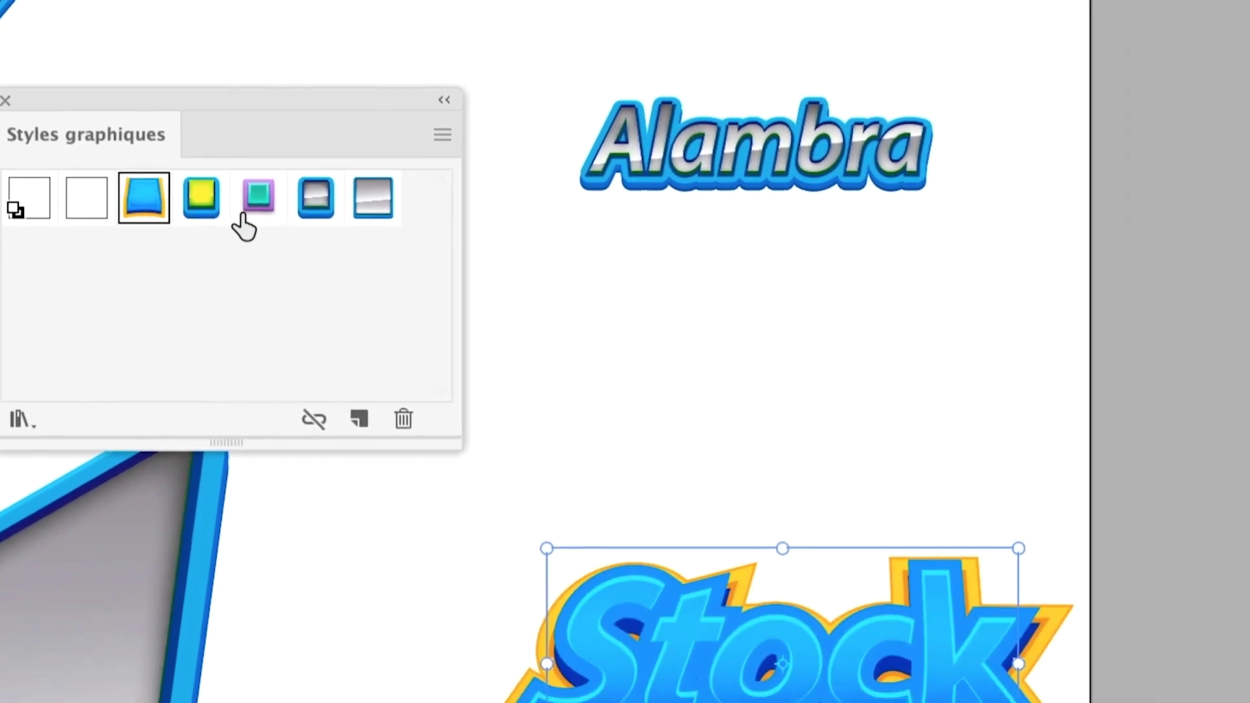
pyautogui.click(317, 212)
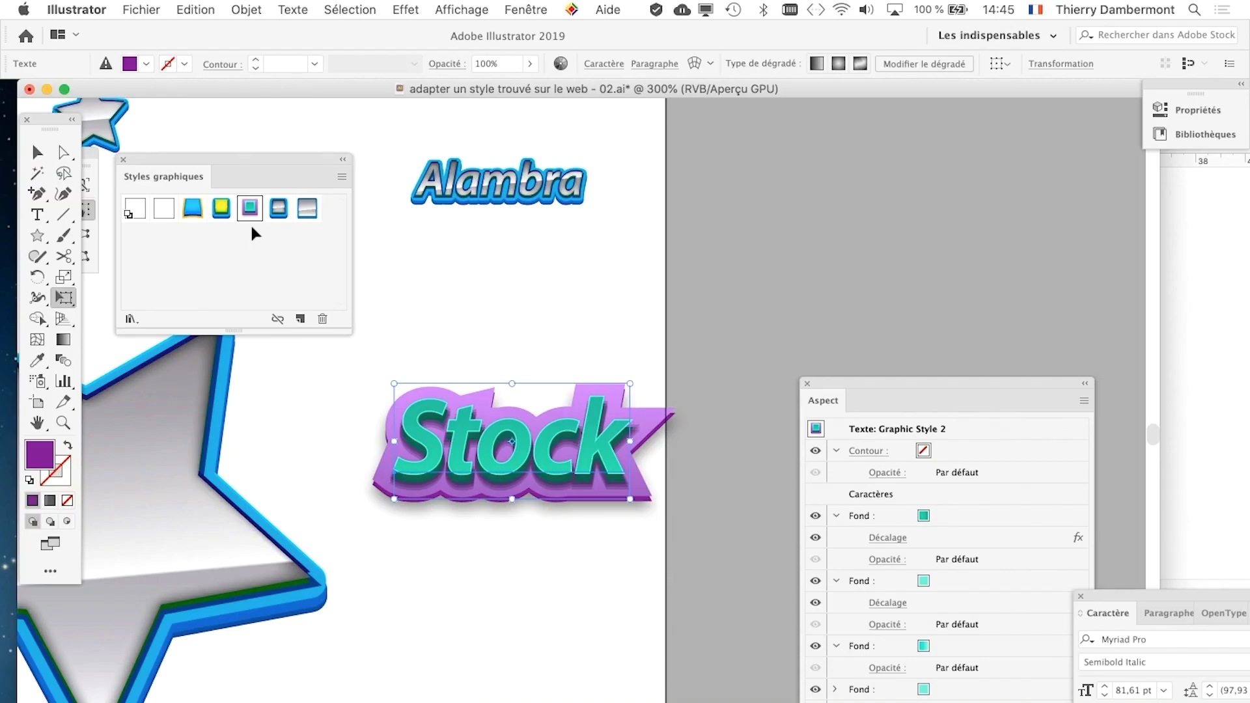
pyautogui.moveTo(191, 162); pyautogui.dragTo(181, 157)
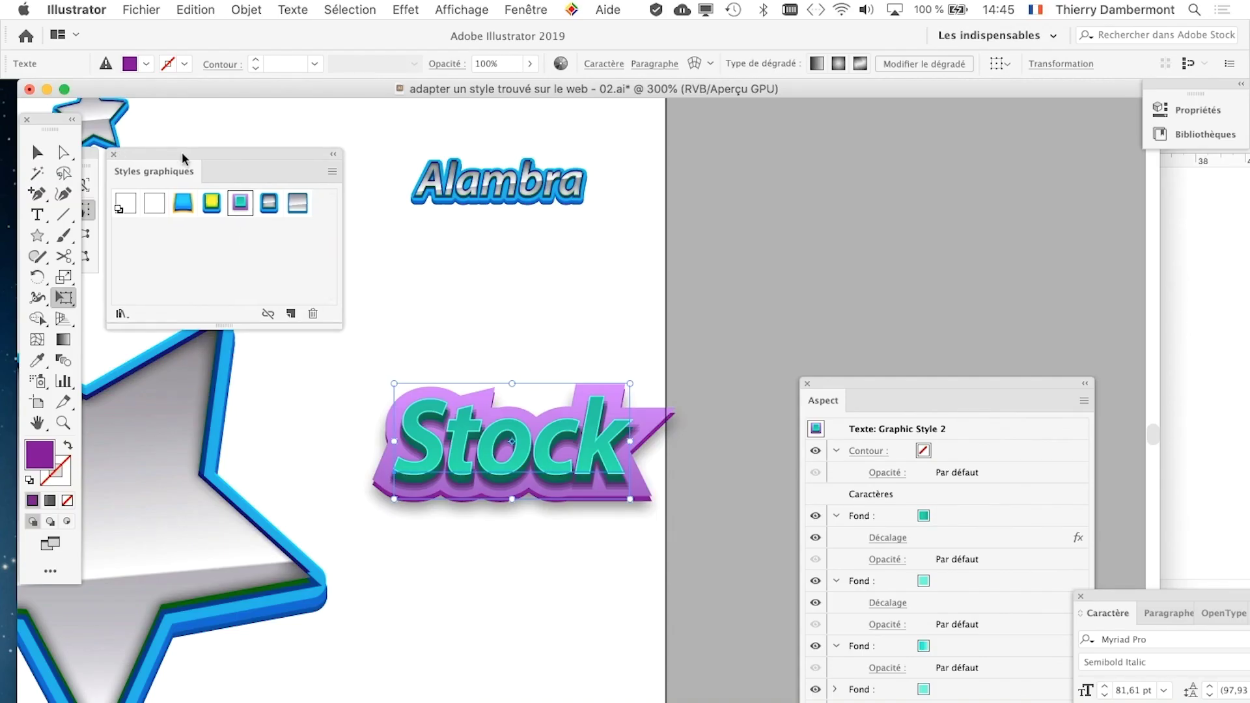
# - Turn off scaling of strokes and effects in the general preferences
pyautogui.click(109, 9)
pyautogui.moveTo(116, 58)
pyautogui.click(265, 64)
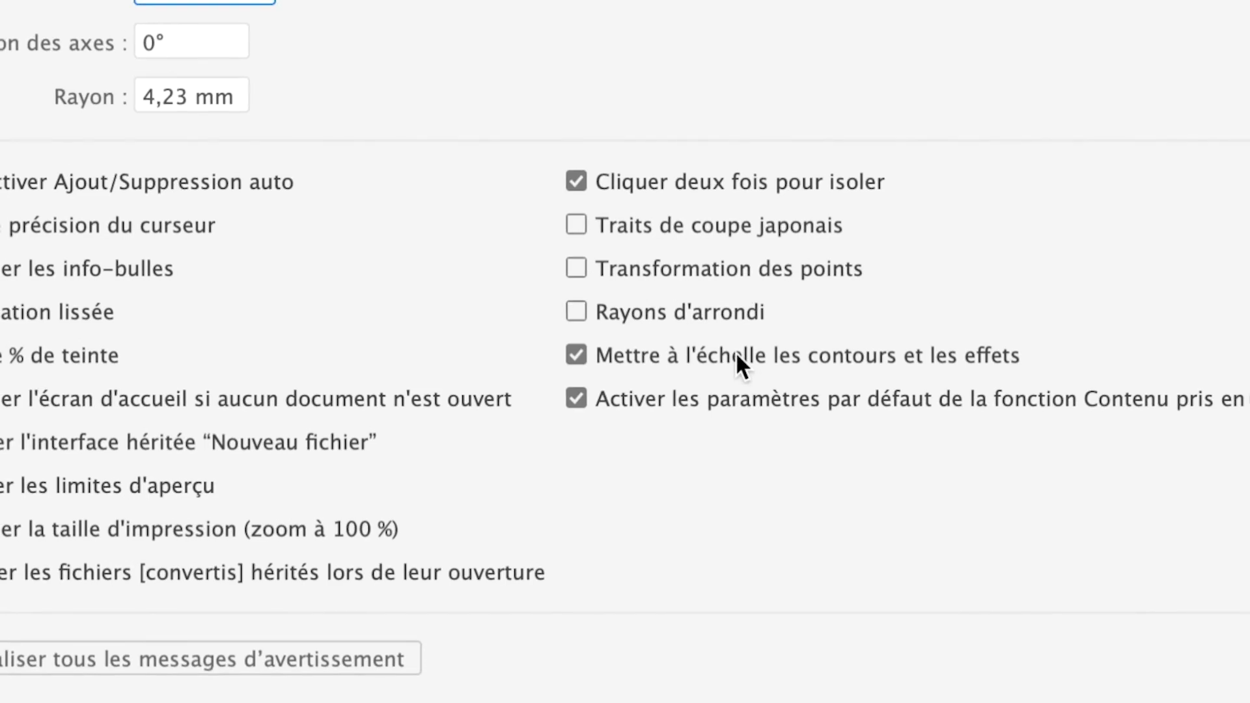
pyautogui.click(738, 355)
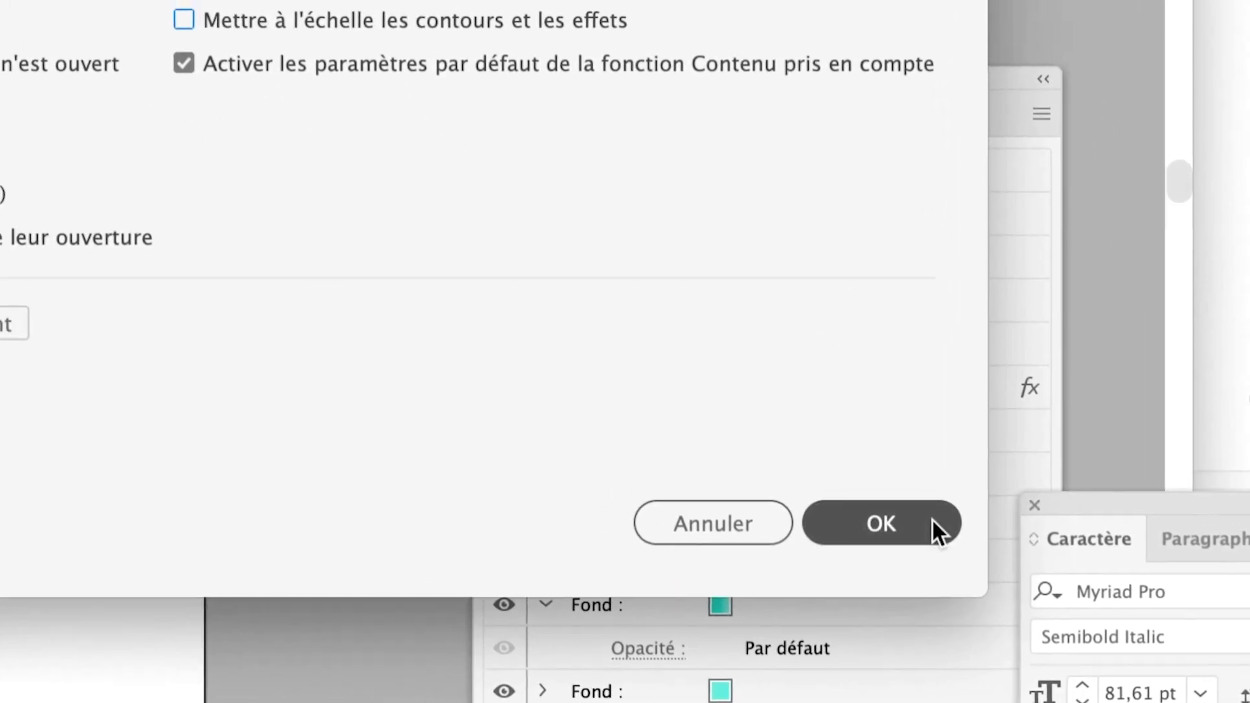
pyautogui.click(938, 530)
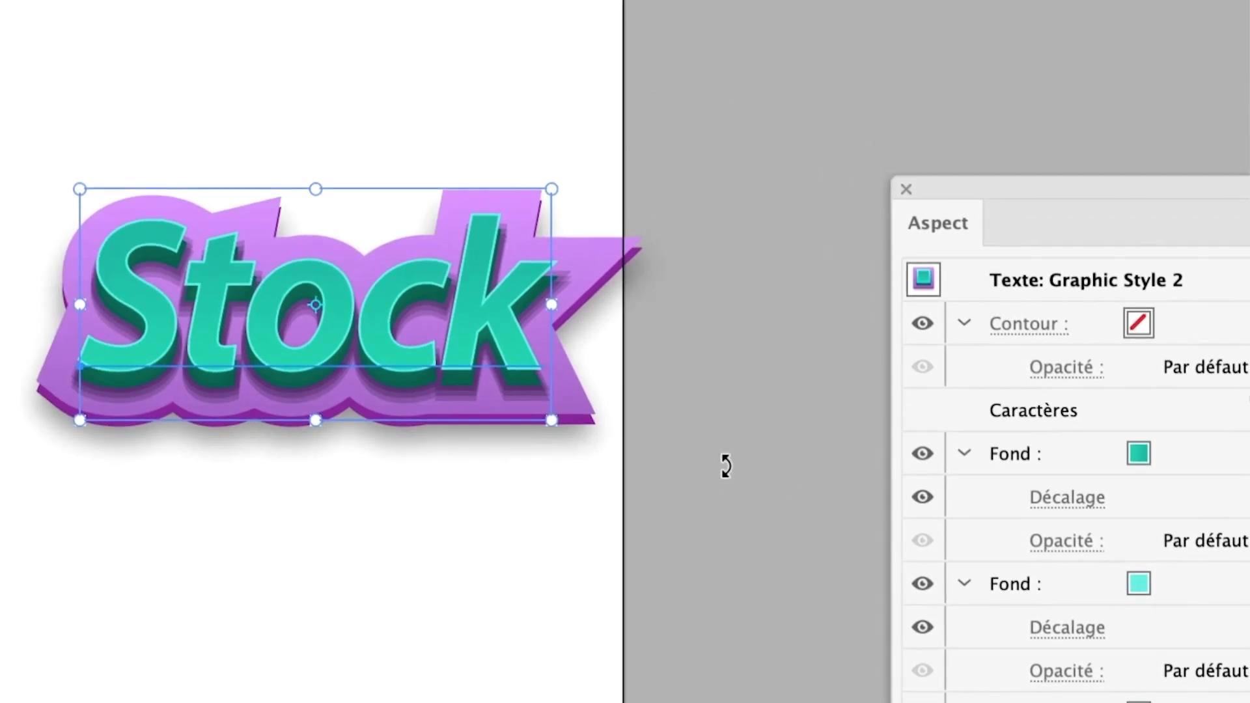
# - Move the large star above the artboard and shift the Stock text into the freed space below the small star
pyautogui.press('super+1')
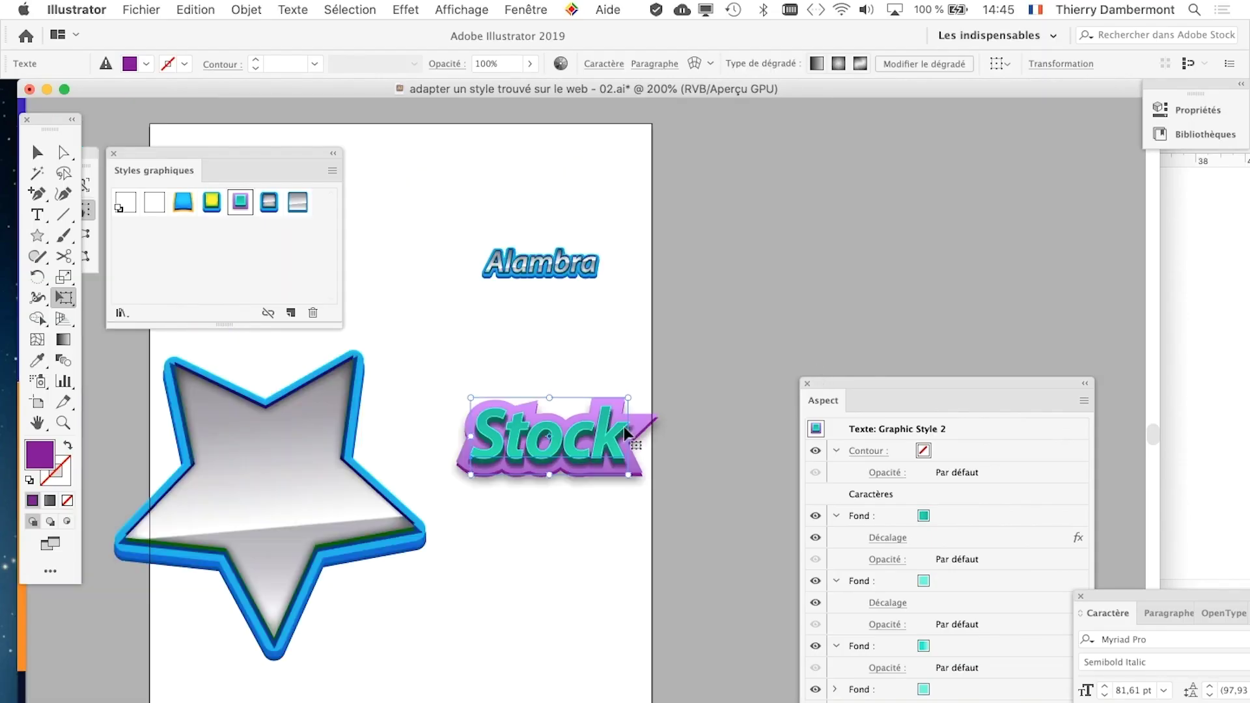
pyautogui.press('v')
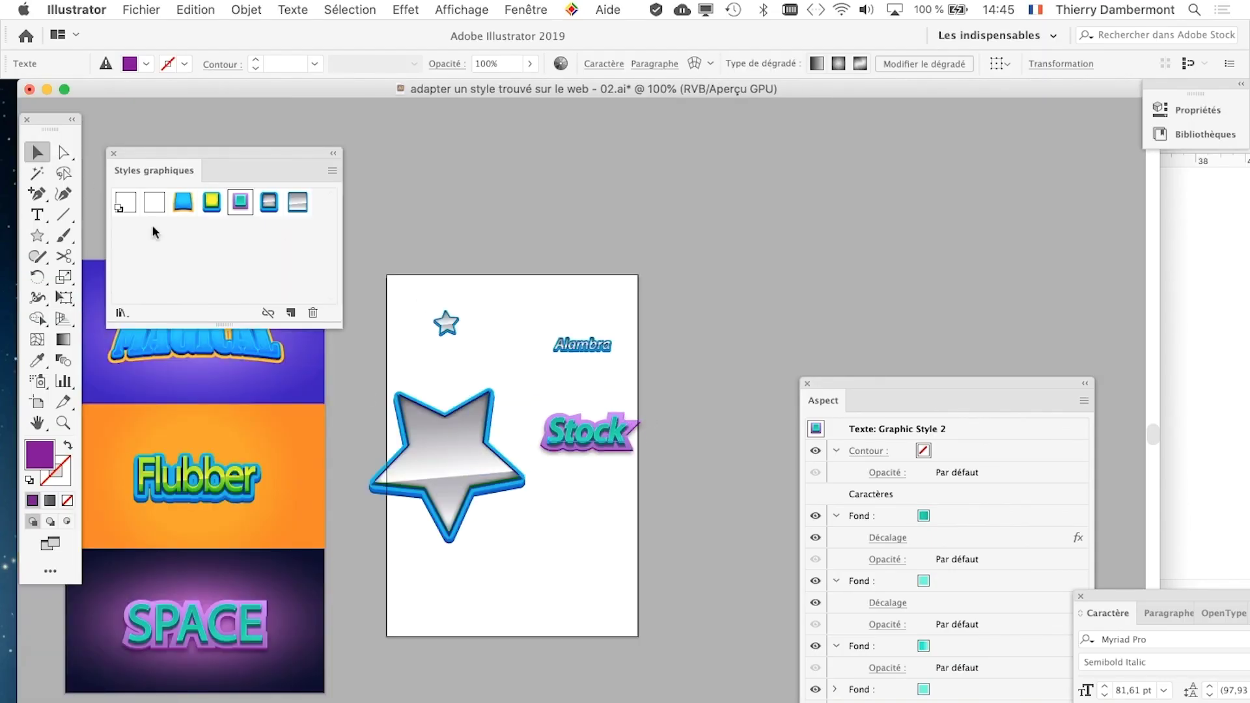
pyautogui.moveTo(438, 449); pyautogui.dragTo(538, 226)
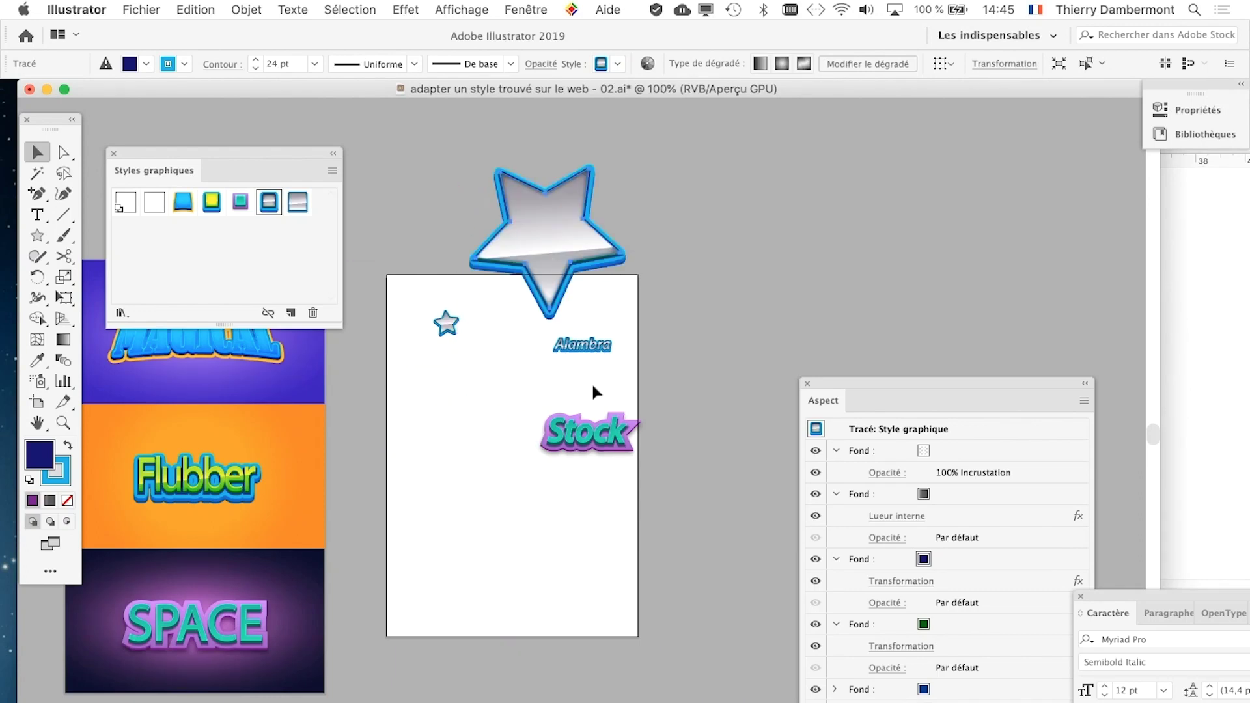
pyautogui.click(594, 432)
pyautogui.moveTo(594, 432); pyautogui.dragTo(503, 451)
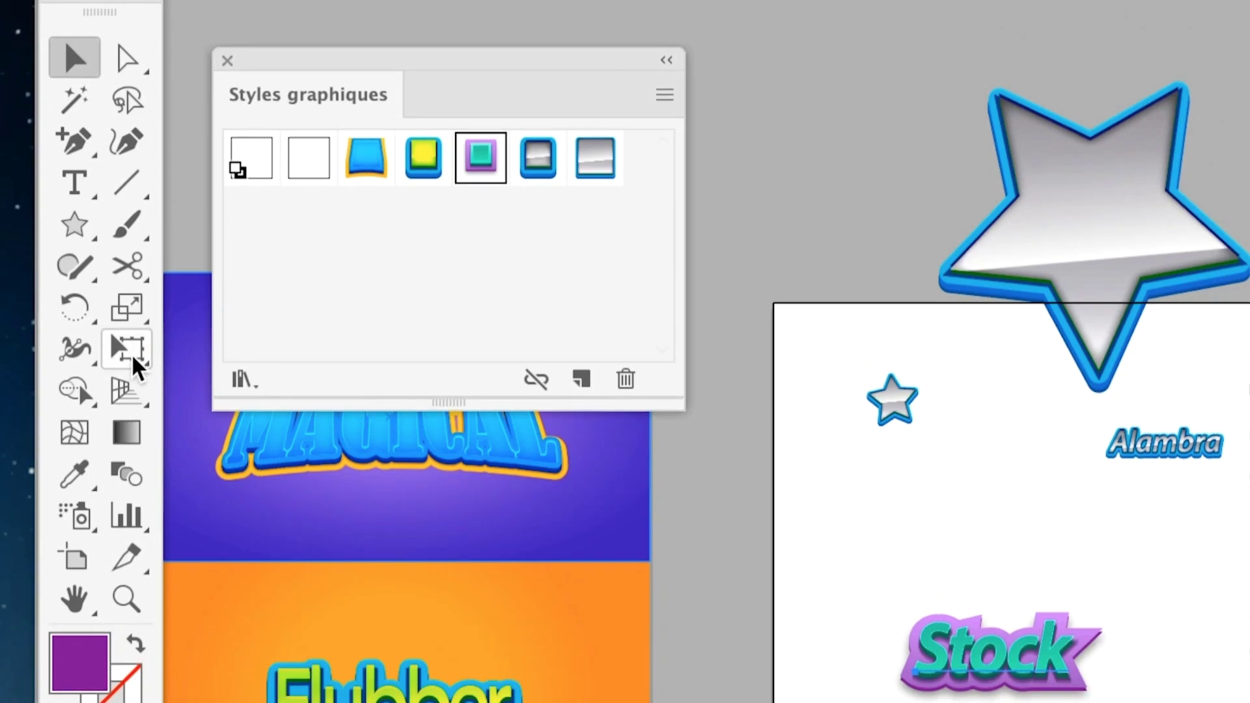
# - Enlarge the Stock text with Free Transform to about 164 pt
pyautogui.click(132, 354)
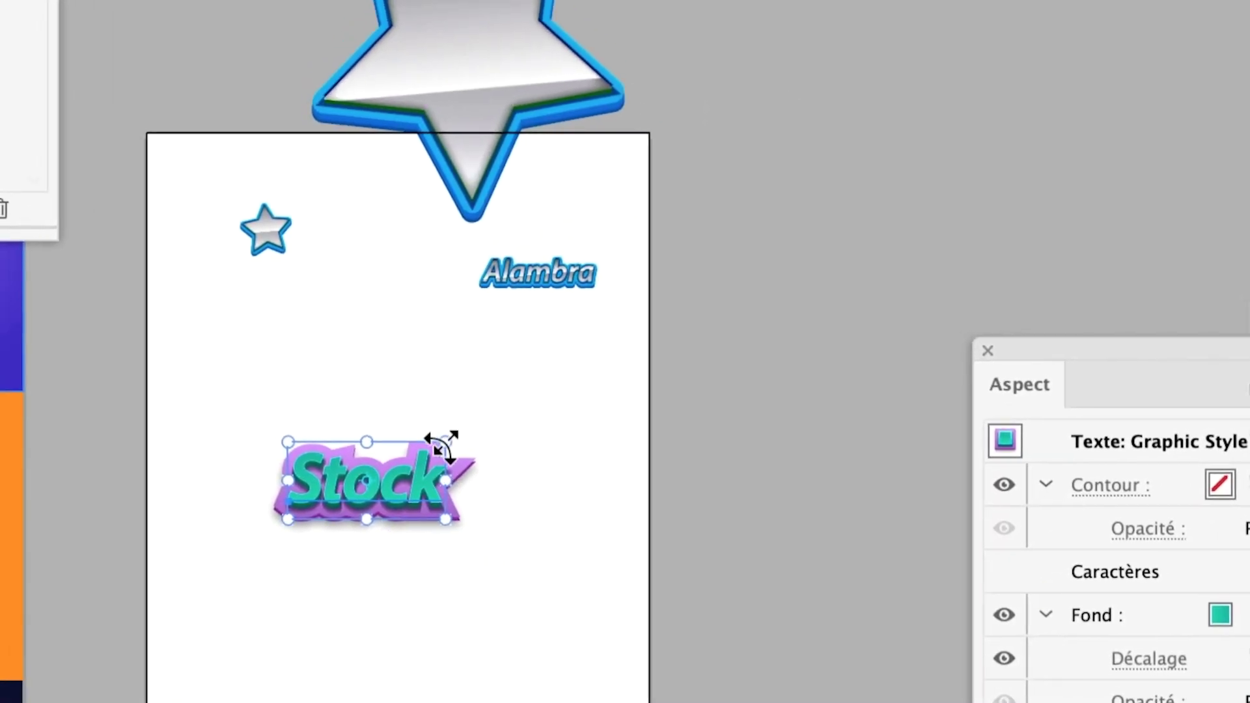
pyautogui.moveTo(1053, 614); pyautogui.dragTo(1176, 555)
pyautogui.moveTo(482, 426); pyautogui.dragTo(517, 404)
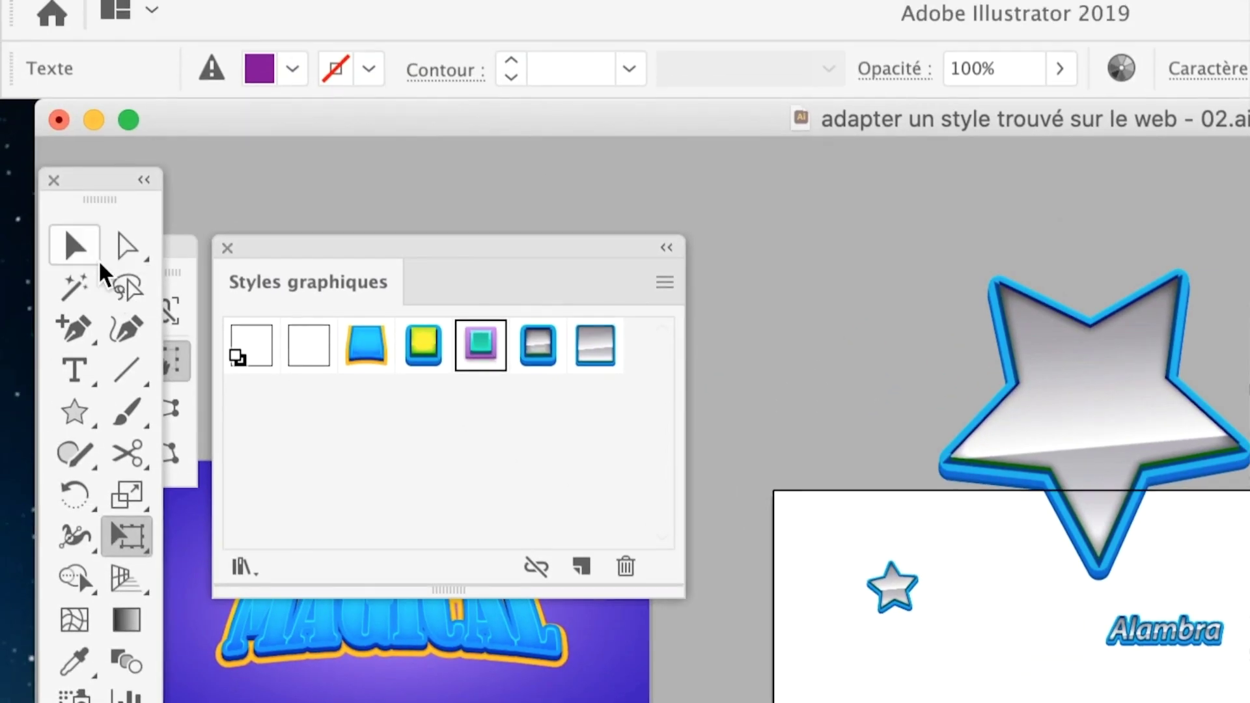
pyautogui.click(86, 251)
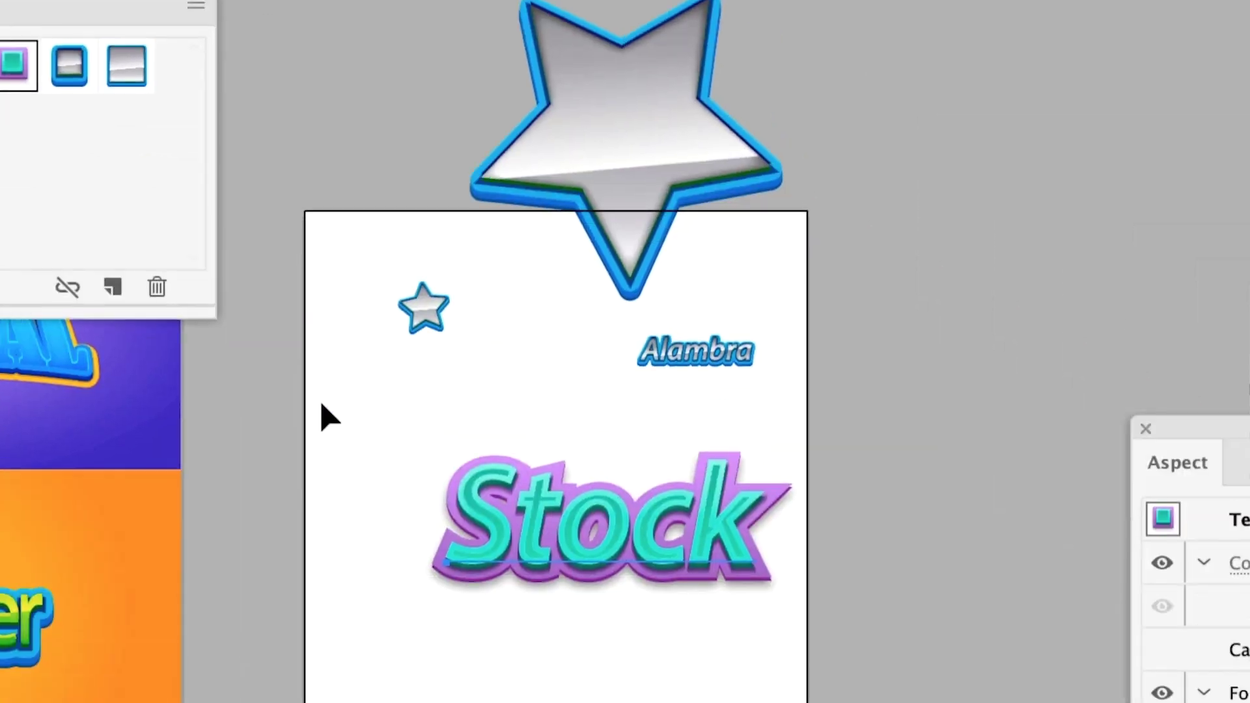
# - Place two copies of the Stock text below the original, scaling each one smaller than the one above
pyautogui.moveTo(388, 448); pyautogui.dragTo(369, 491)
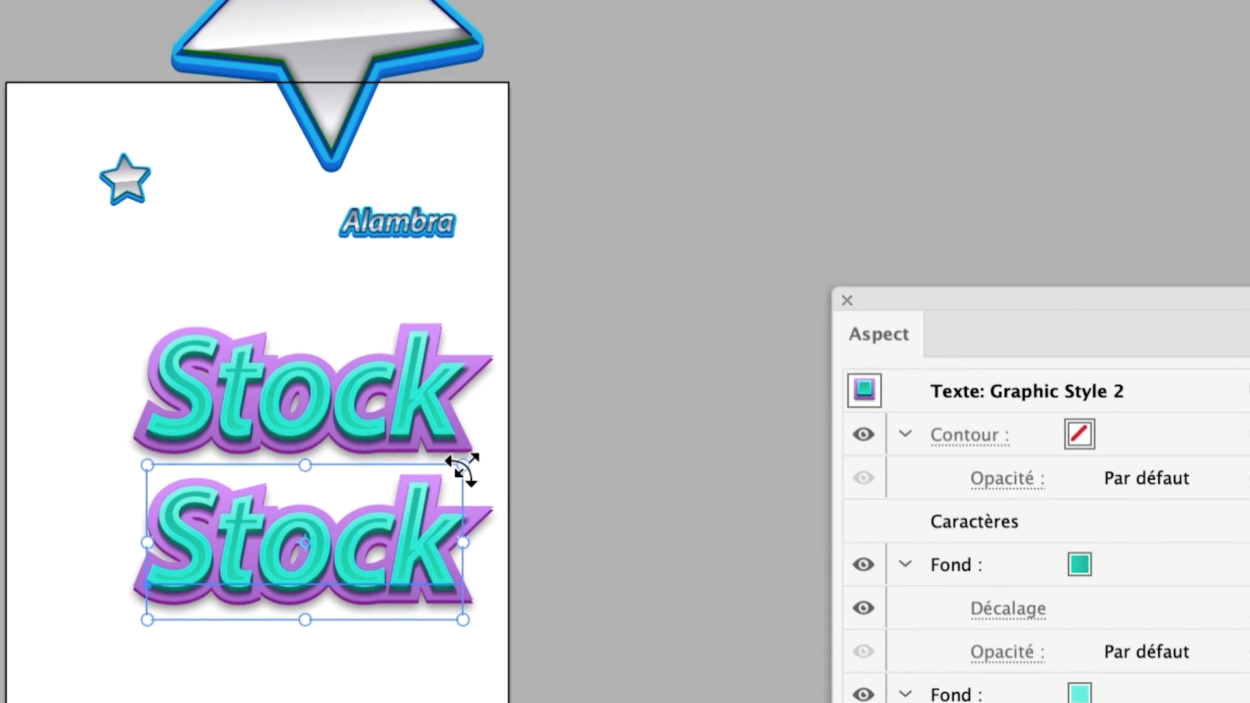
pyautogui.moveTo(463, 467); pyautogui.dragTo(358, 533)
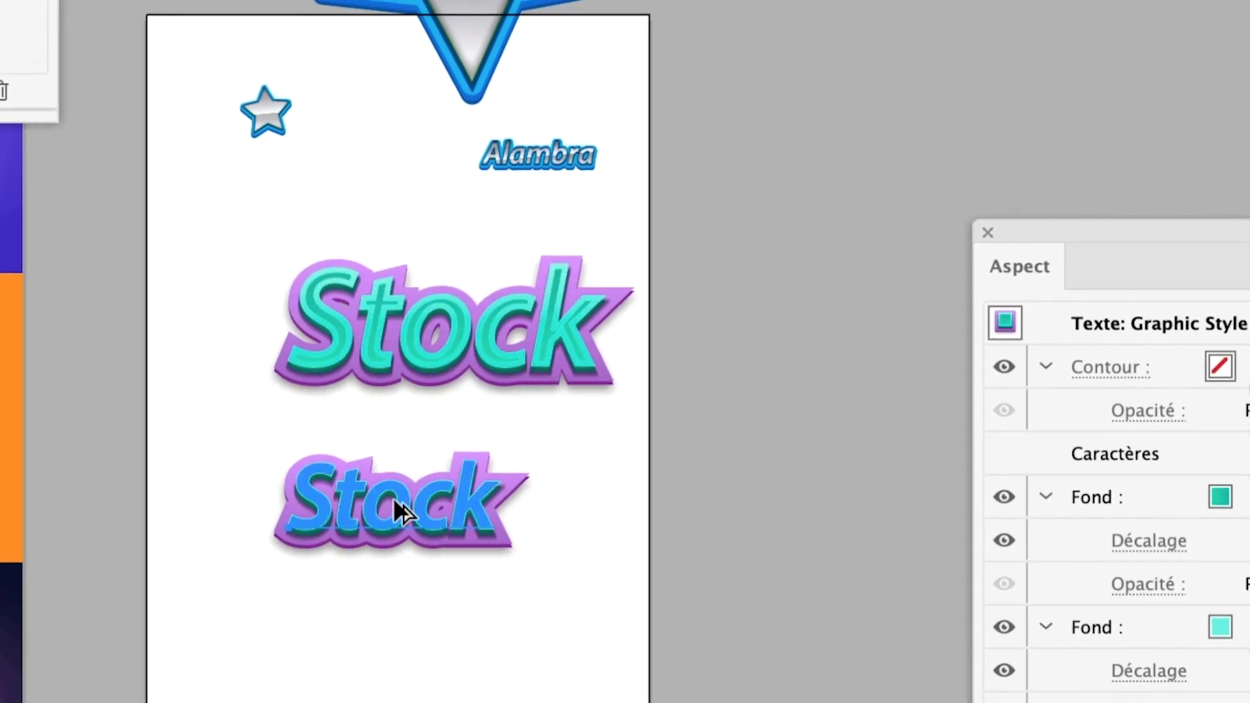
pyautogui.moveTo(393, 499); pyautogui.dragTo(396, 556)
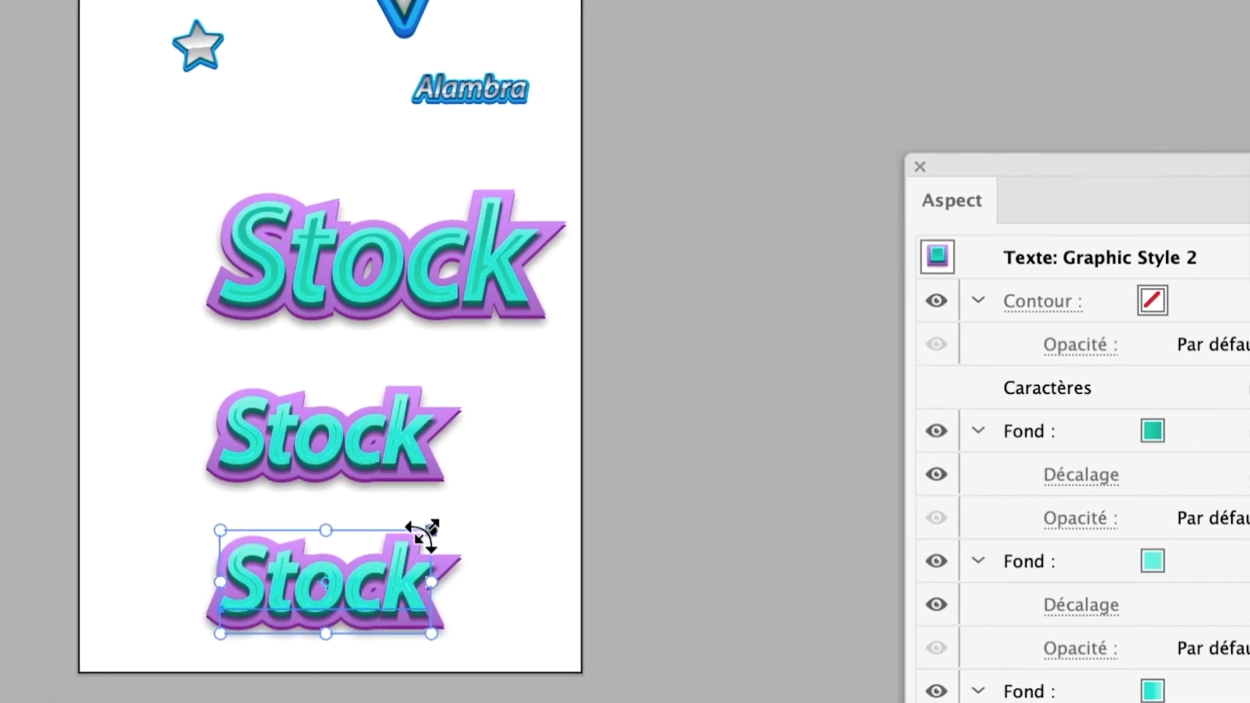
pyautogui.moveTo(430, 531); pyautogui.dragTo(327, 588)
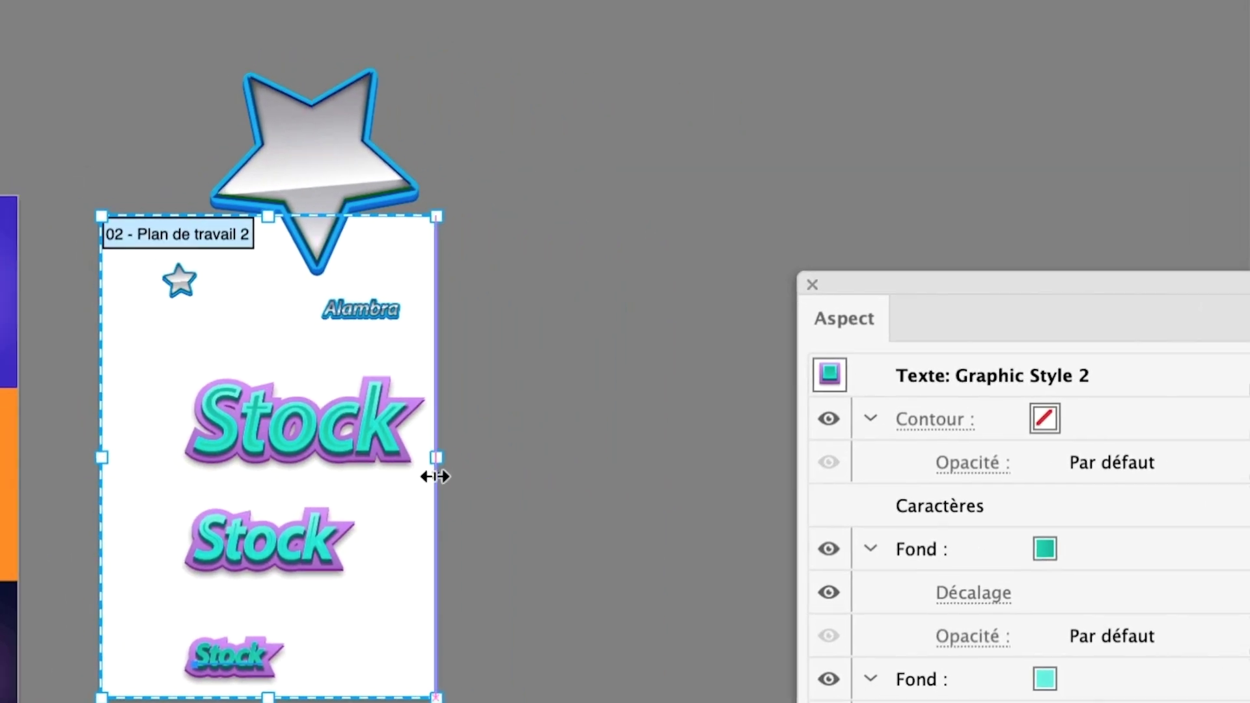
# - Widen Plan de travail 2 to the right into a landscape artboard and move the Aspect panel clear of it
pyautogui.moveTo(1156, 562); pyautogui.dragTo(1249, 566)
pyautogui.moveTo(542, 476); pyautogui.dragTo(809, 469)
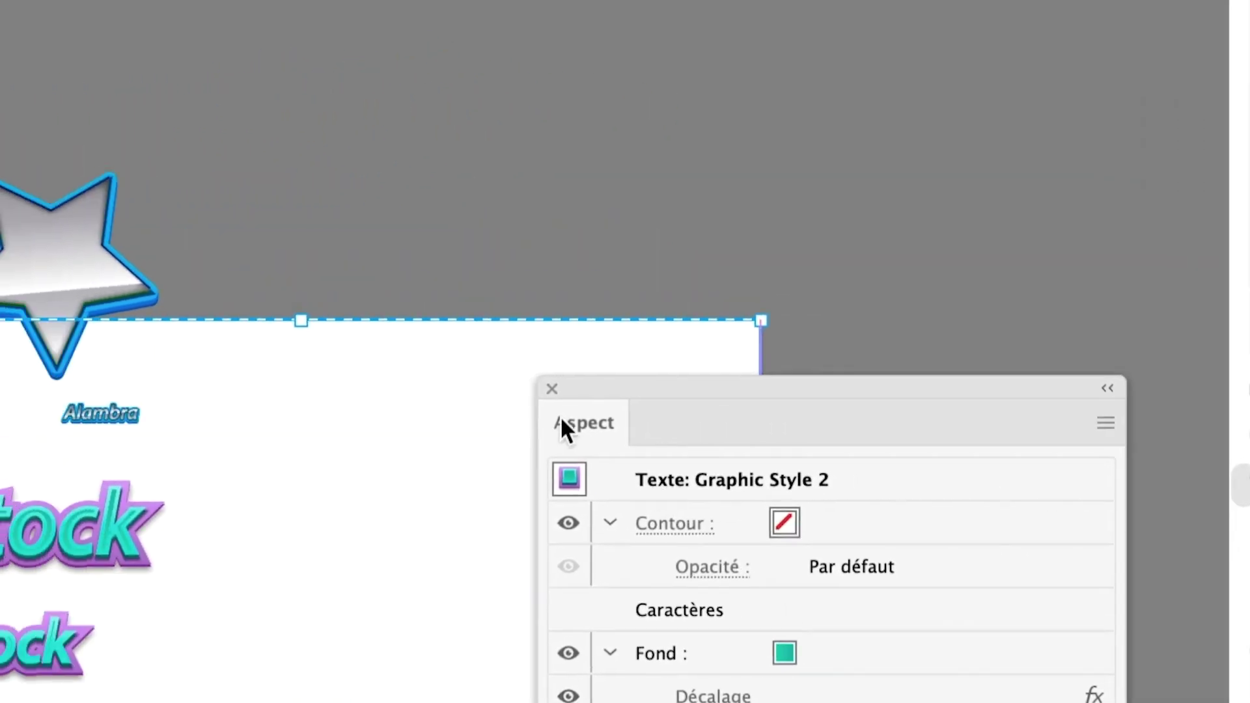
pyautogui.moveTo(624, 283); pyautogui.dragTo(934, 312)
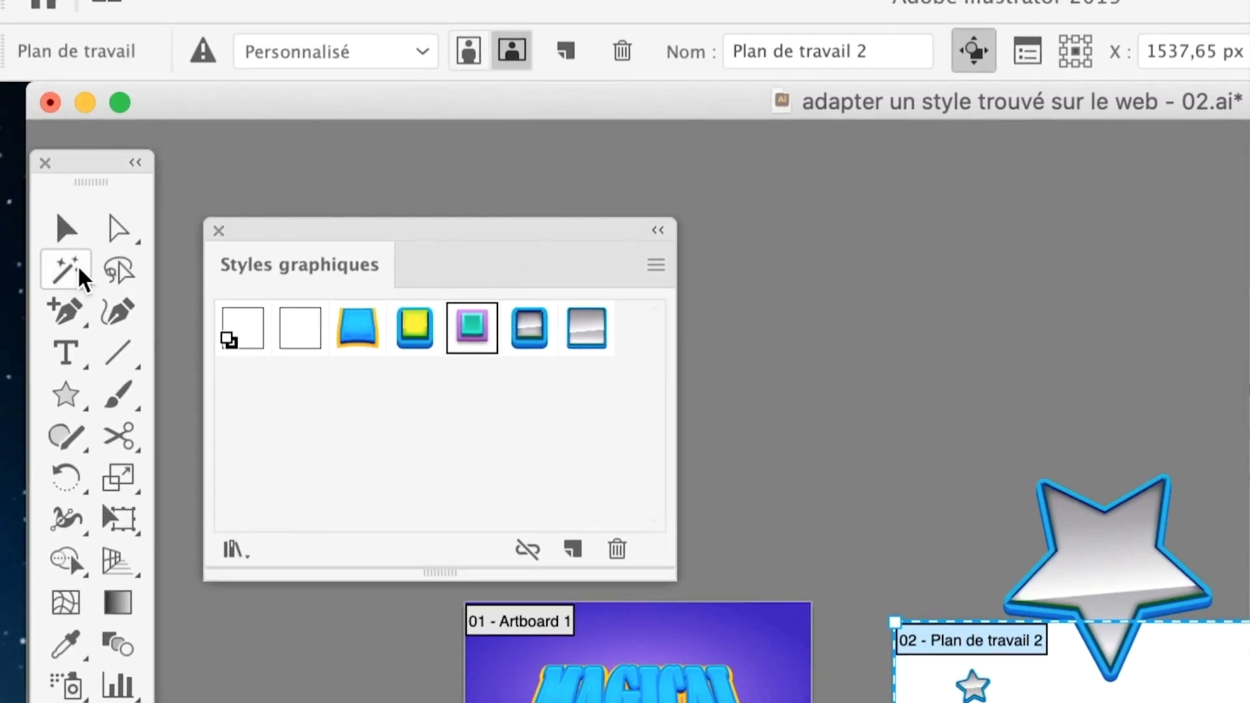
pyautogui.click(68, 257)
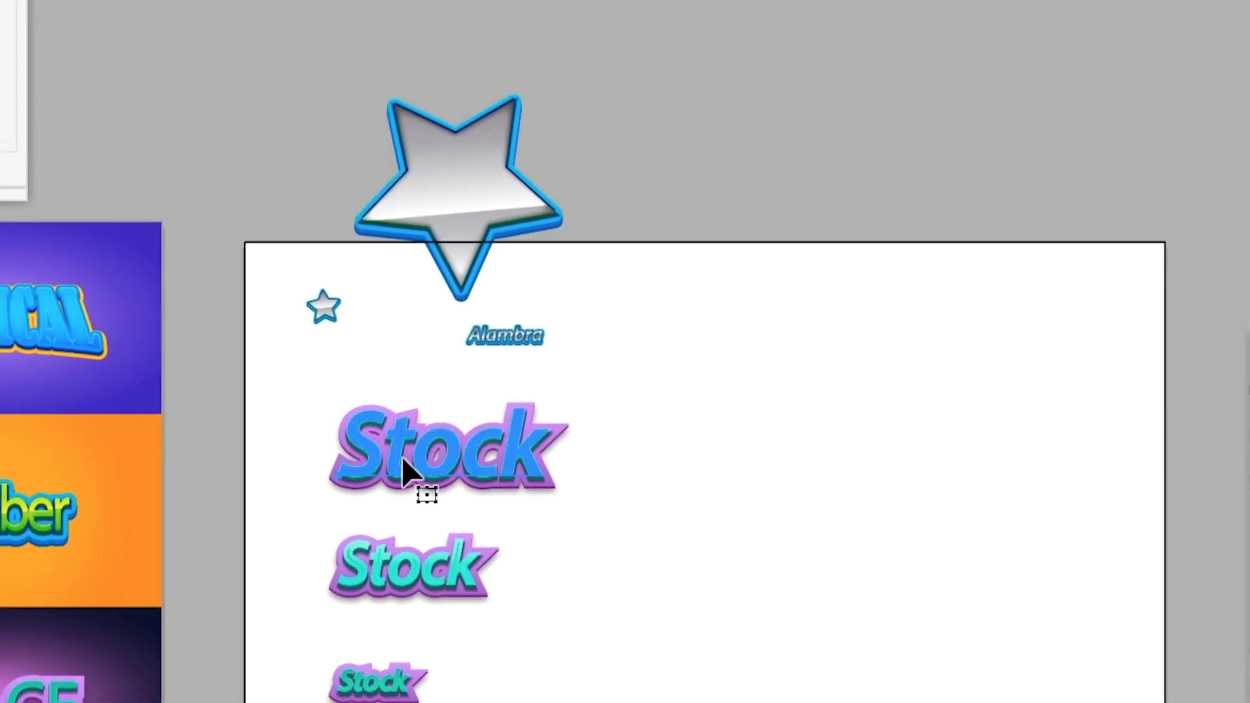
# - Duplicate the large Stock text into the empty part of the artboard and enlarge the copy to about 390 pt
pyautogui.moveTo(459, 538); pyautogui.dragTo(594, 537)
pyautogui.moveTo(453, 459); pyautogui.dragTo(566, 463)
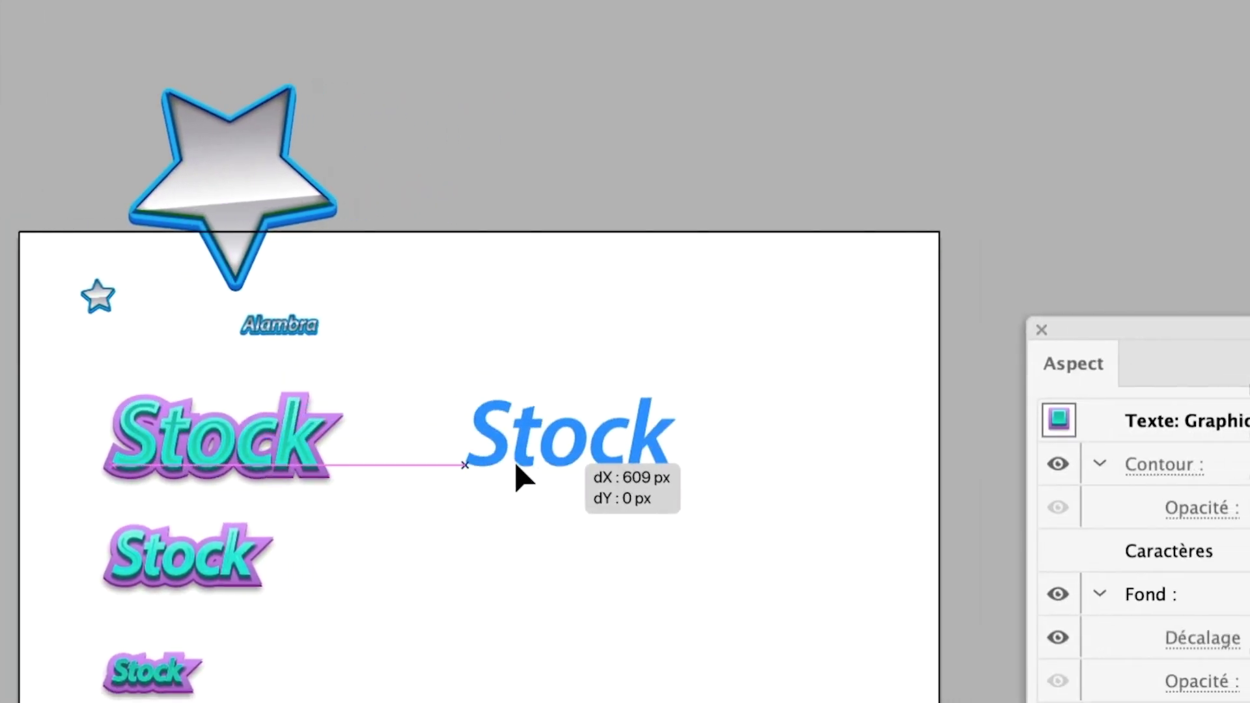
pyautogui.moveTo(490, 470); pyautogui.dragTo(493, 475)
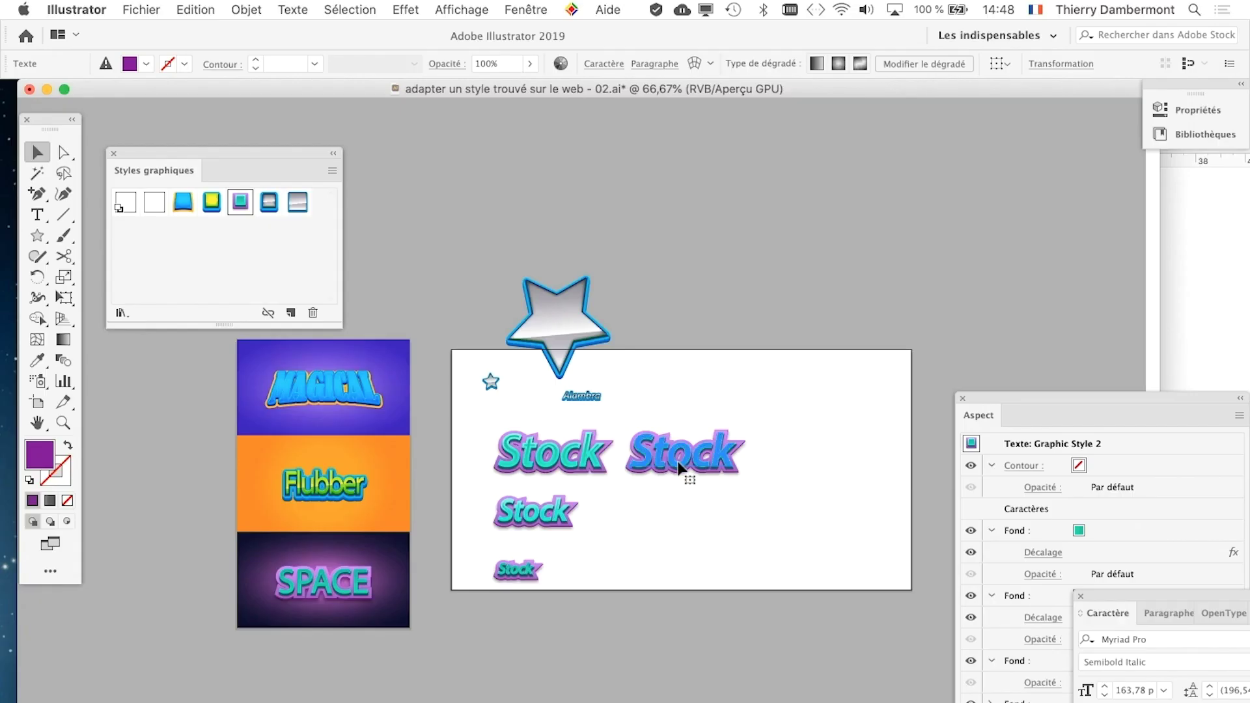
pyautogui.scroll(1, 690, 469)
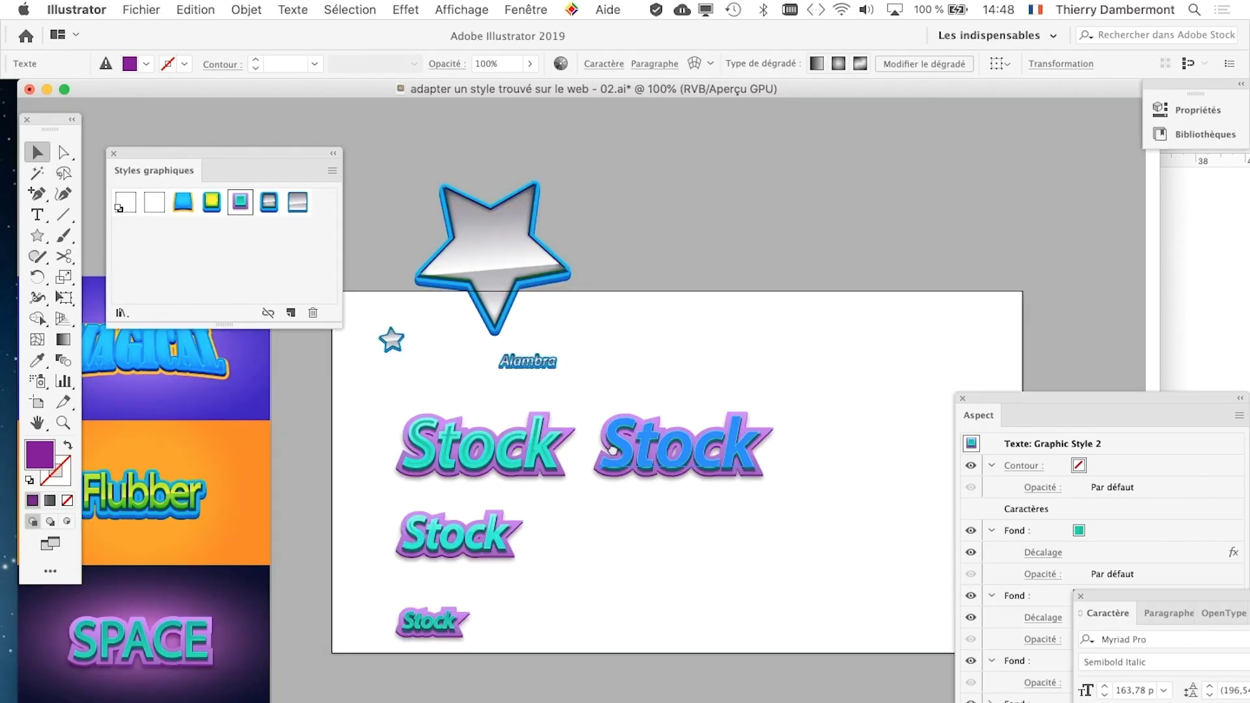
pyautogui.moveTo(613, 450); pyautogui.dragTo(542, 399)
pyautogui.click(64, 303)
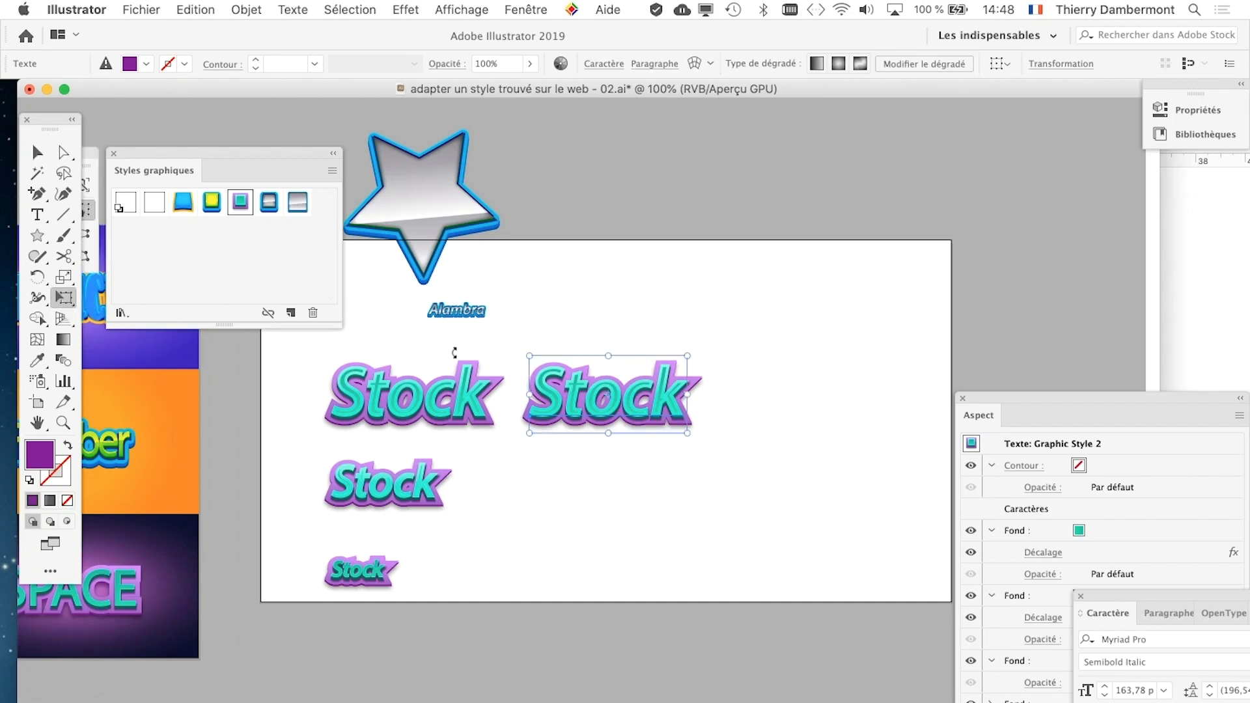
pyautogui.moveTo(697, 352); pyautogui.dragTo(914, 247)
pyautogui.click(43, 147)
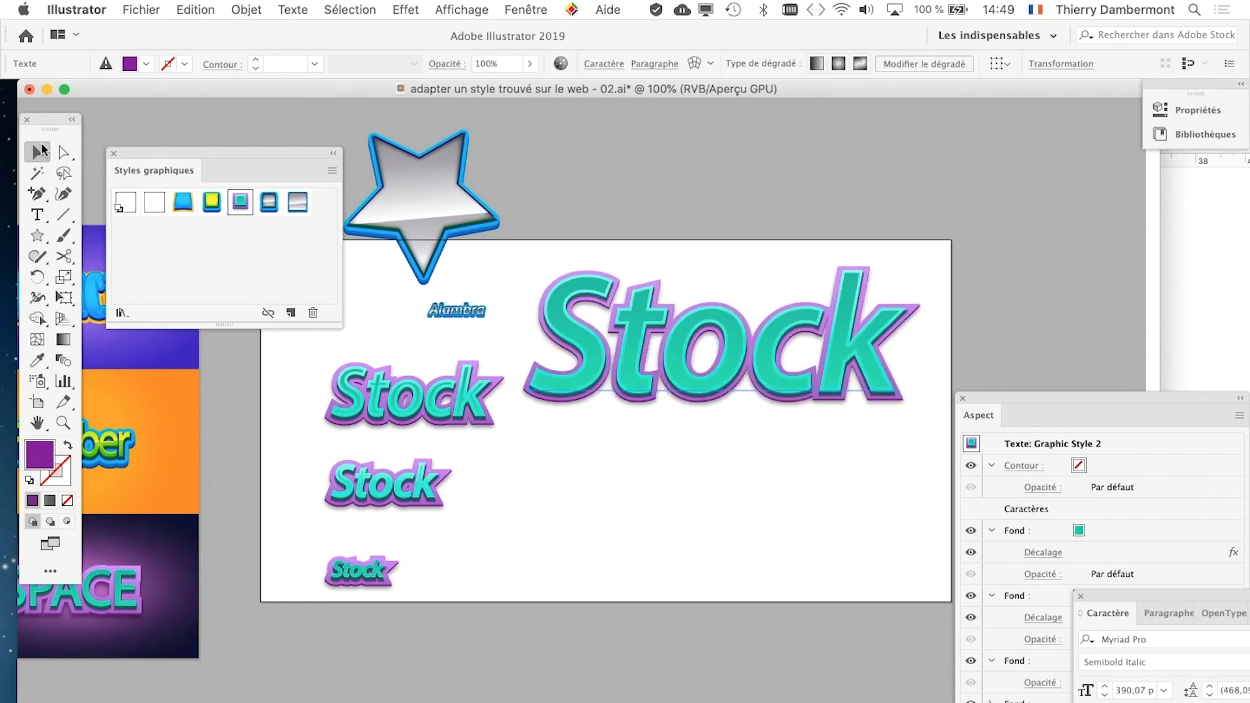
# - Arrange the three smaller Stock texts beneath the largest one so the four sizes sit together
pyautogui.moveTo(437, 409); pyautogui.dragTo(635, 461)
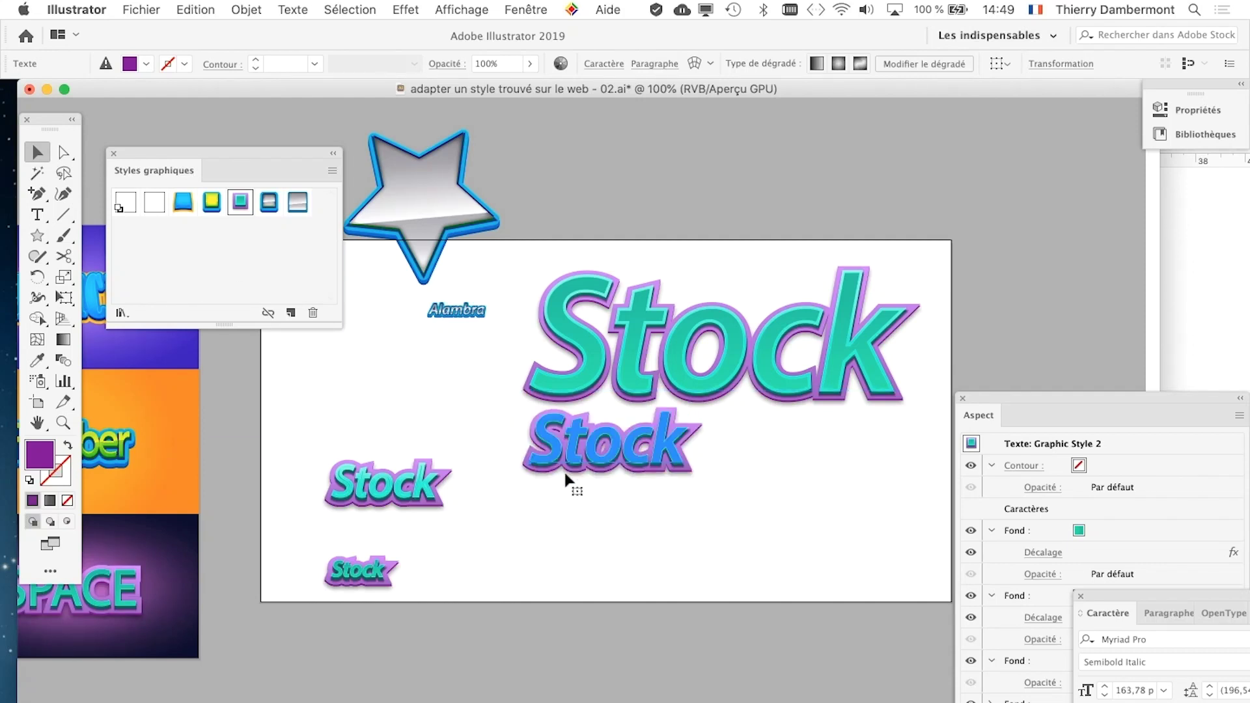
pyautogui.moveTo(391, 495); pyautogui.dragTo(779, 466)
pyautogui.click(456, 544)
pyautogui.moveTo(629, 546); pyautogui.dragTo(644, 509)
pyautogui.moveTo(786, 458); pyautogui.dragTo(778, 455)
pyautogui.click(765, 494)
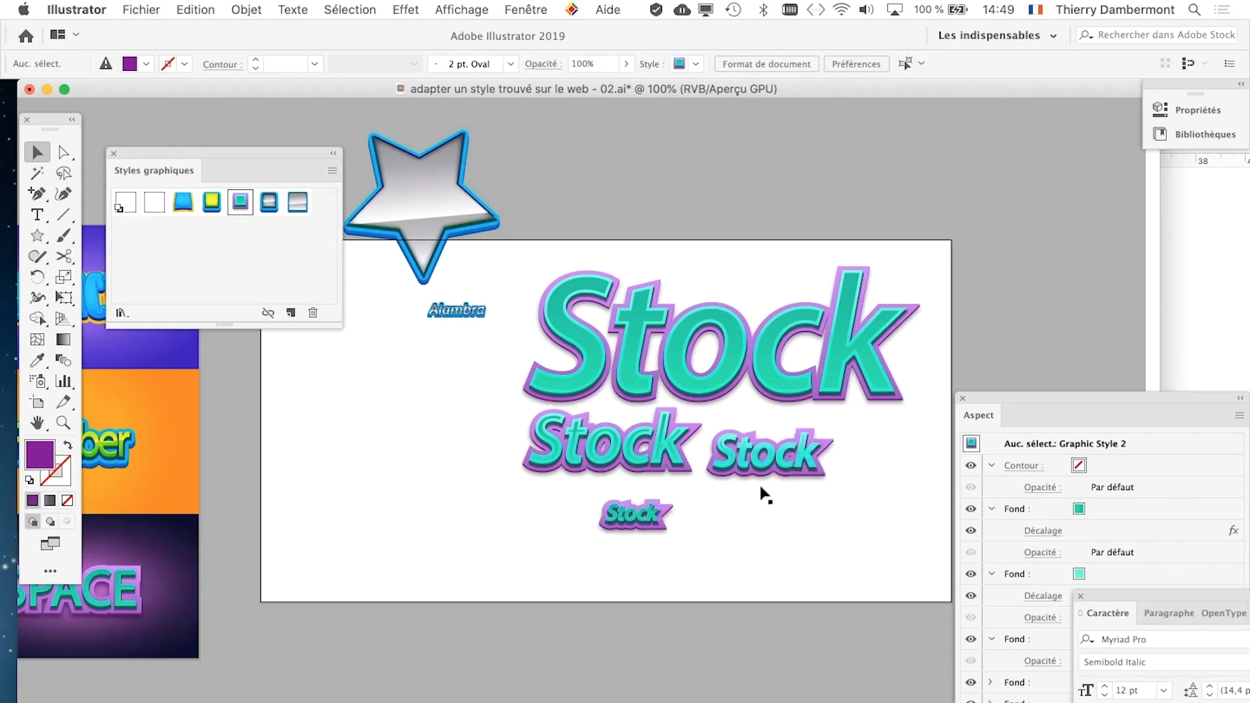
# - Close the graphic styles panel and check the setting for scaling strokes and effects in the general preferences
pyautogui.scroll(1, 793, 434)
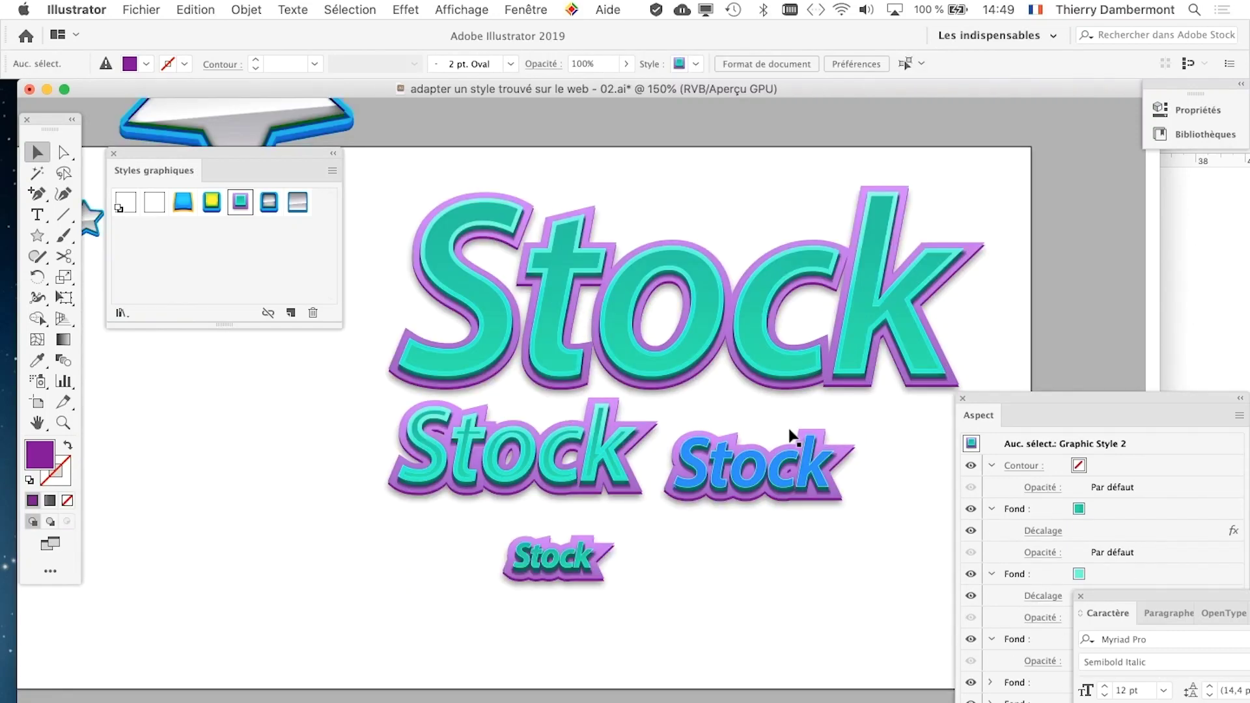
pyautogui.click(113, 153)
pyautogui.moveTo(368, 344); pyautogui.dragTo(252, 347)
pyautogui.click(77, 9)
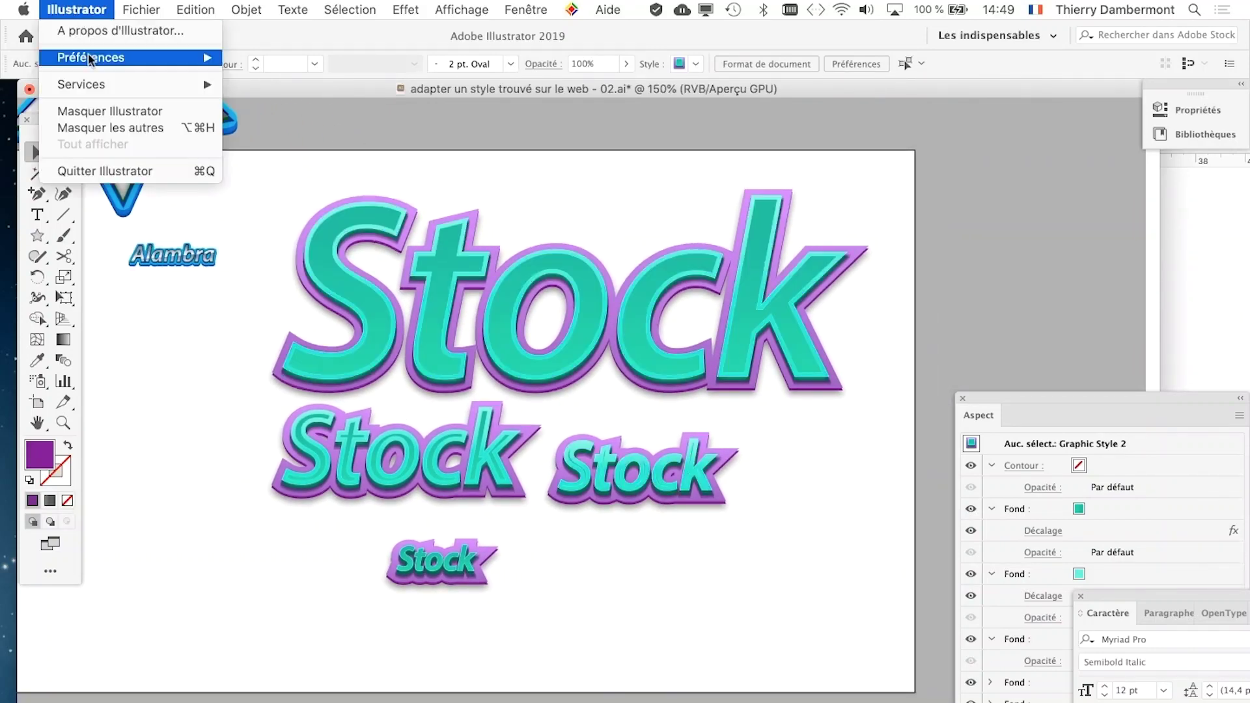
pyautogui.moveTo(98, 54)
pyautogui.click(273, 134)
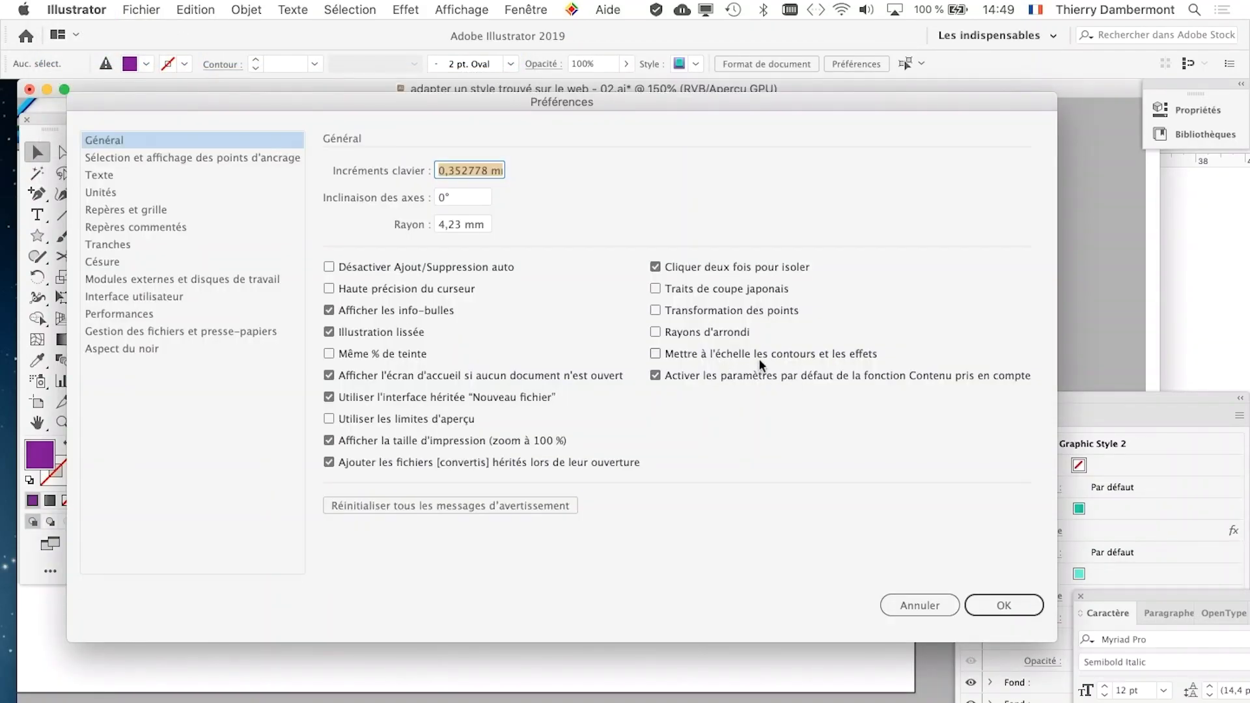
pyautogui.click(986, 607)
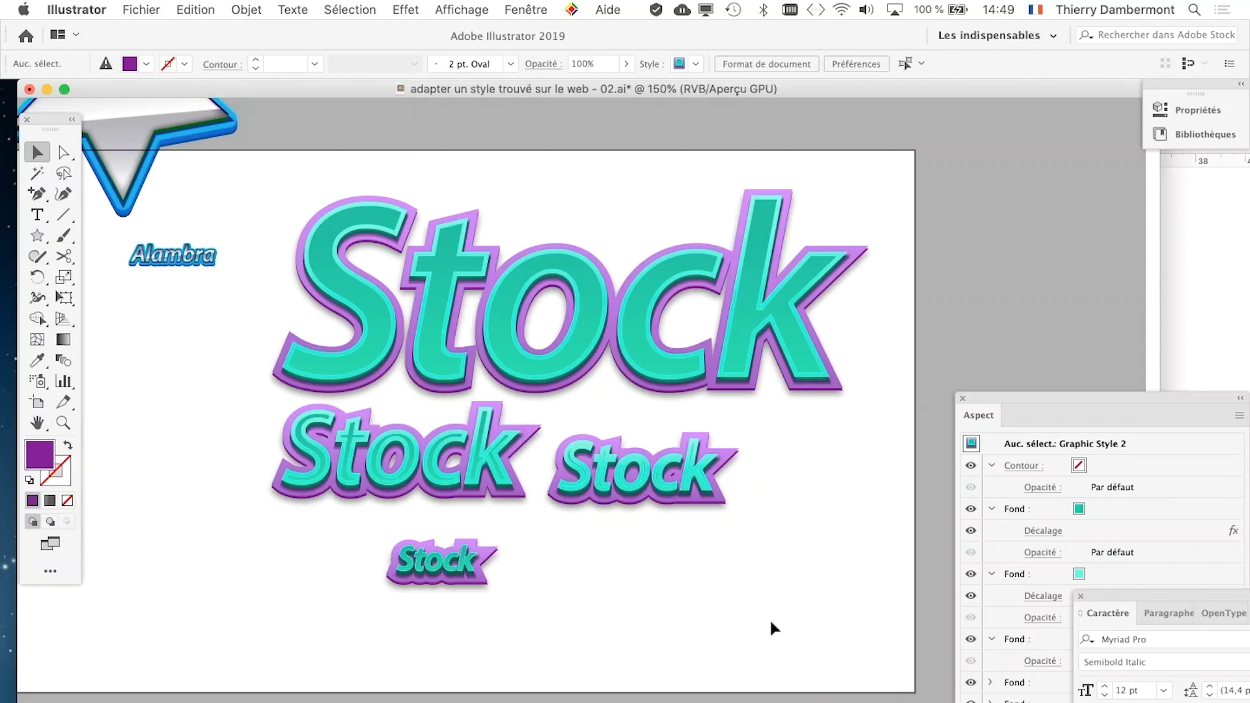
pyautogui.moveTo(770, 603); pyautogui.dragTo(443, 582)
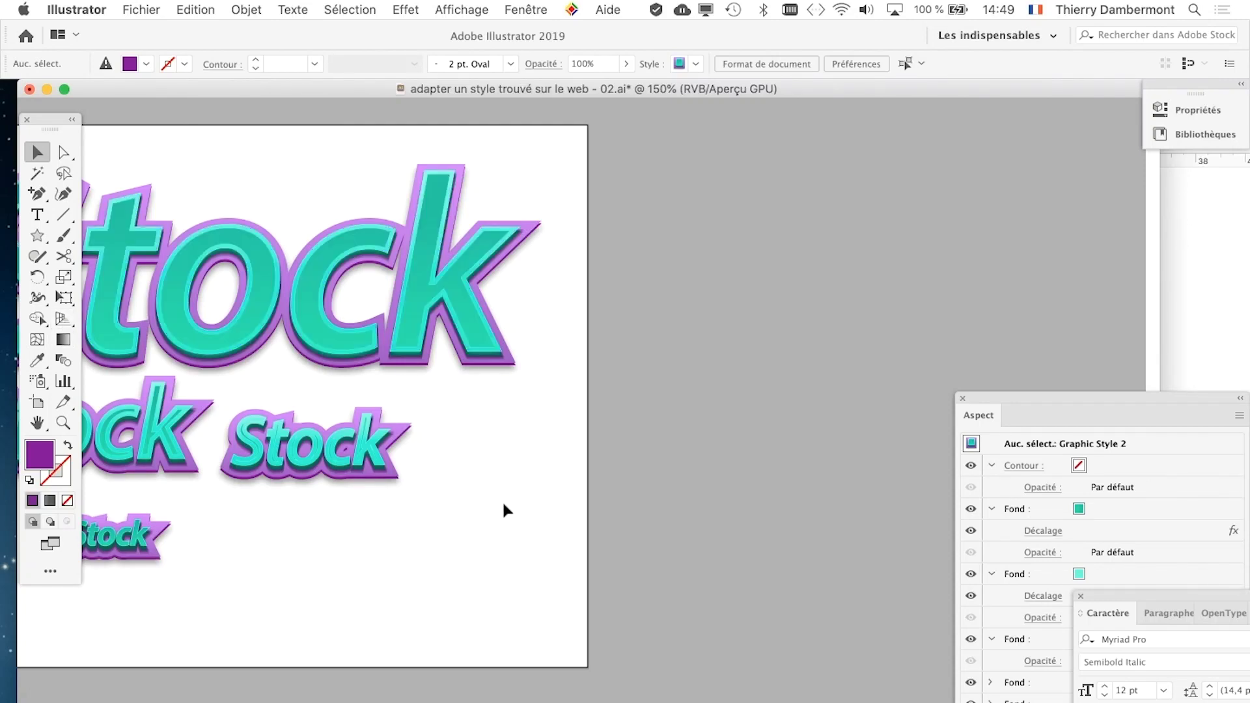
# - Add a portrait A4 artboard beside Plan de travail 2
pyautogui.scroll(-1, 502, 502)
pyautogui.moveTo(509, 527); pyautogui.dragTo(823, 495)
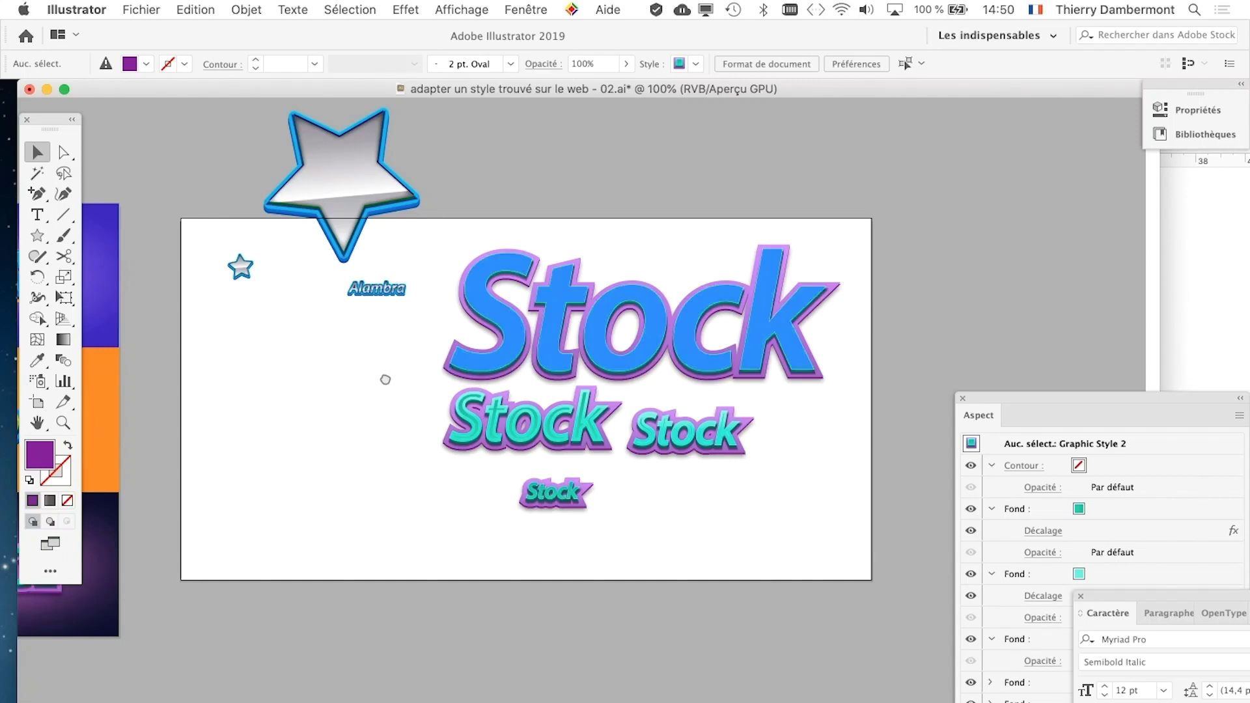
pyautogui.moveTo(365, 308); pyautogui.dragTo(282, 316)
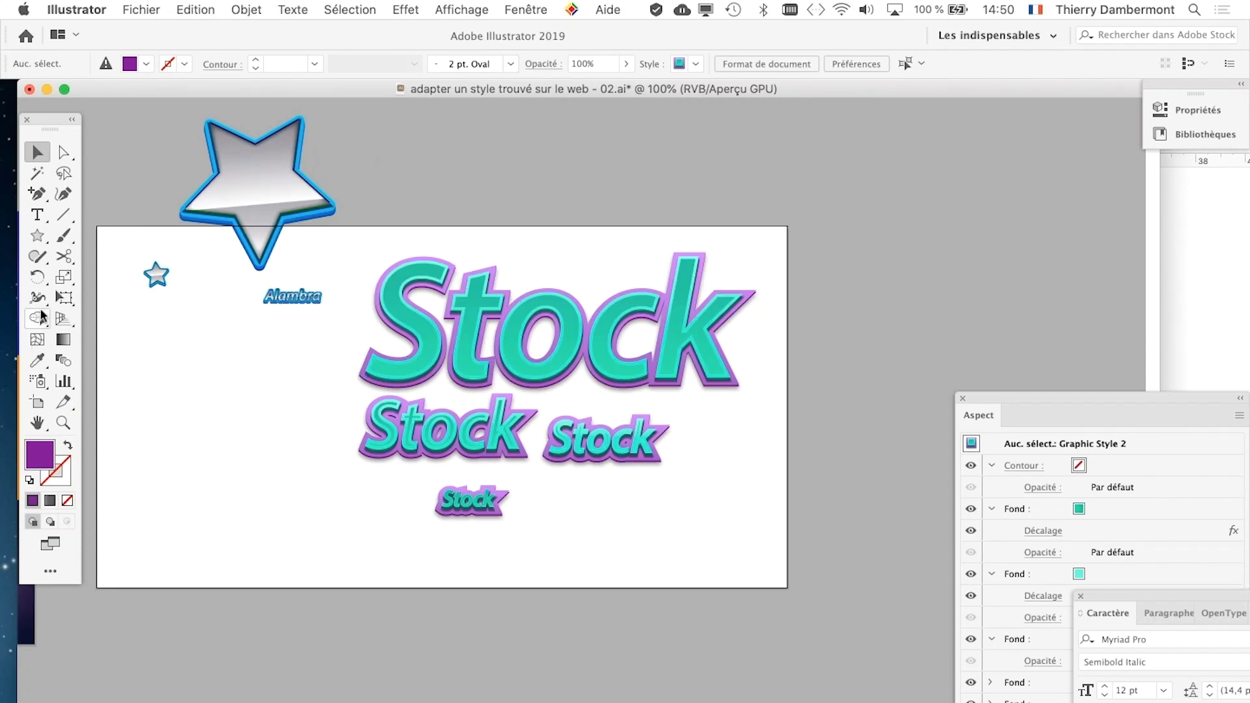
pyautogui.click(37, 402)
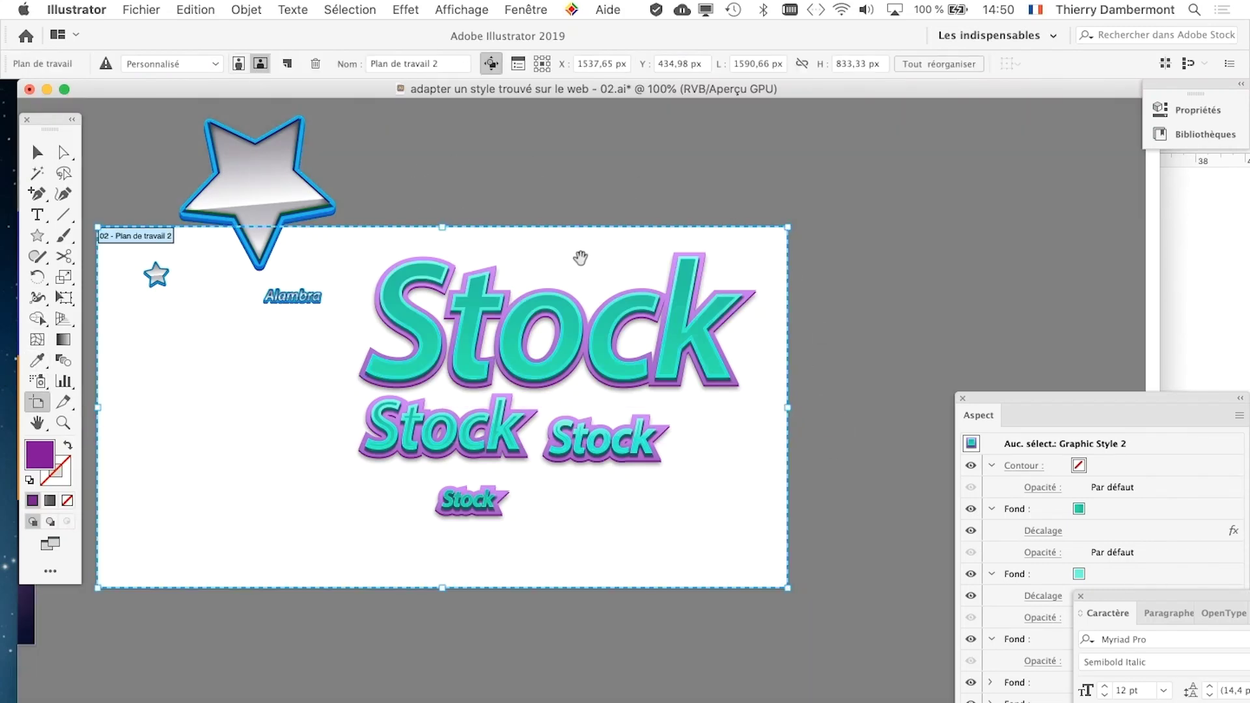
pyautogui.moveTo(580, 258); pyautogui.dragTo(388, 234)
pyautogui.moveTo(703, 190); pyautogui.dragTo(873, 480)
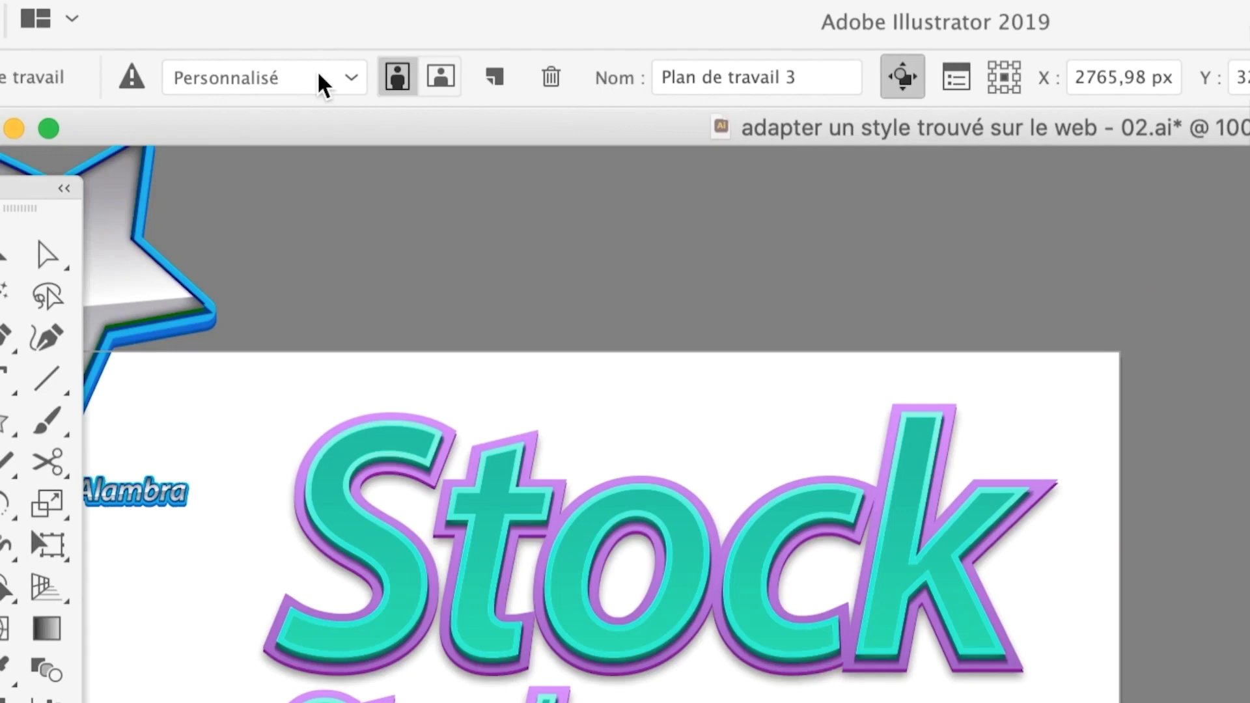
pyautogui.click(350, 78)
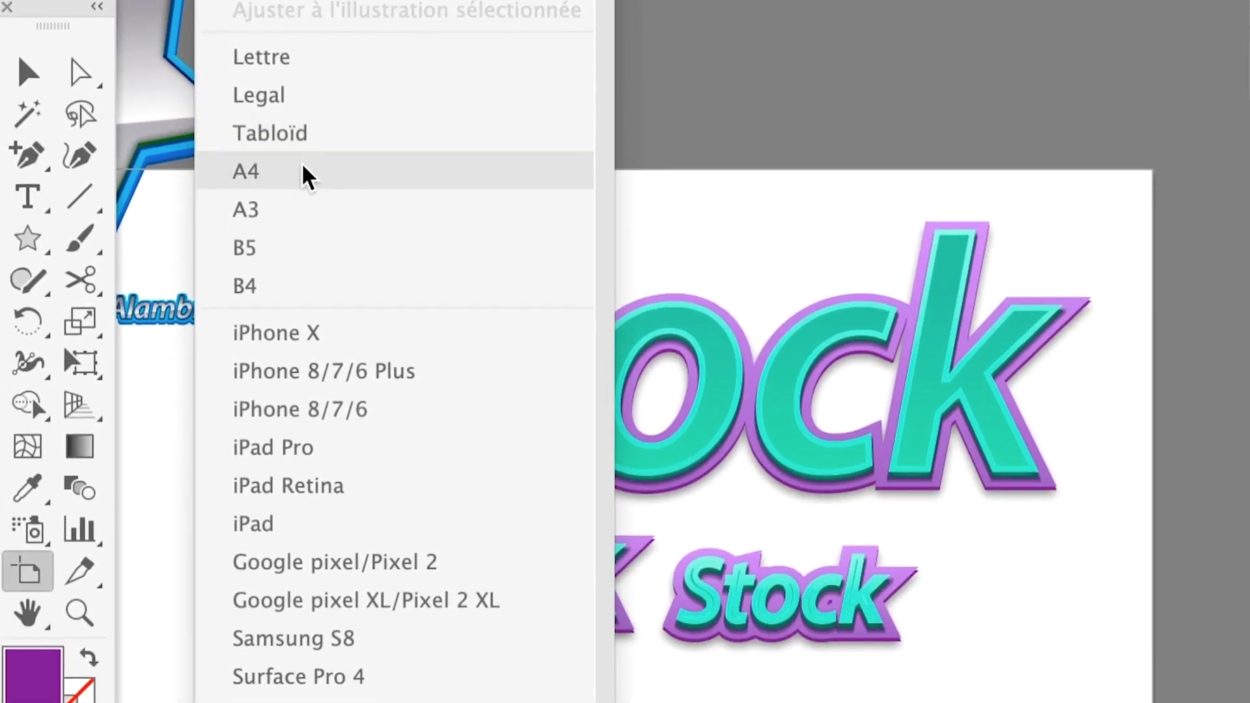
pyautogui.click(273, 352)
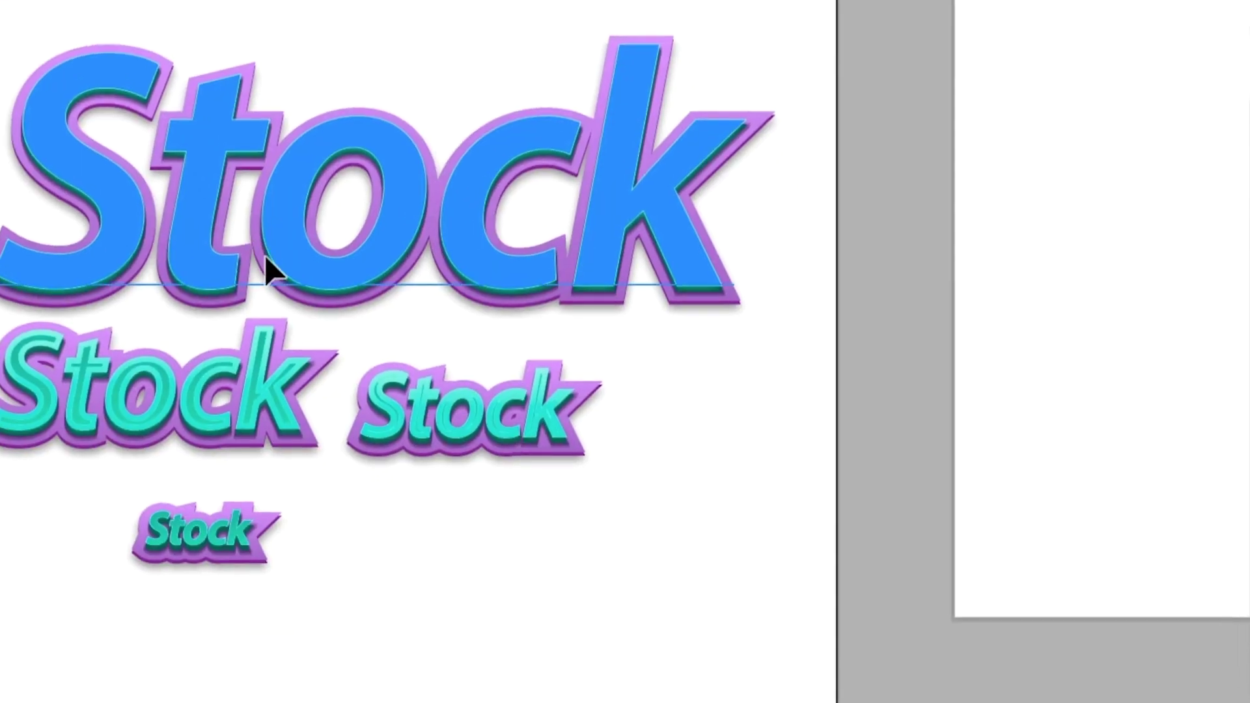
# - Duplicate the largest Stock text onto the new A4 artboard
pyautogui.moveTo(264, 262); pyautogui.dragTo(1115, 263)
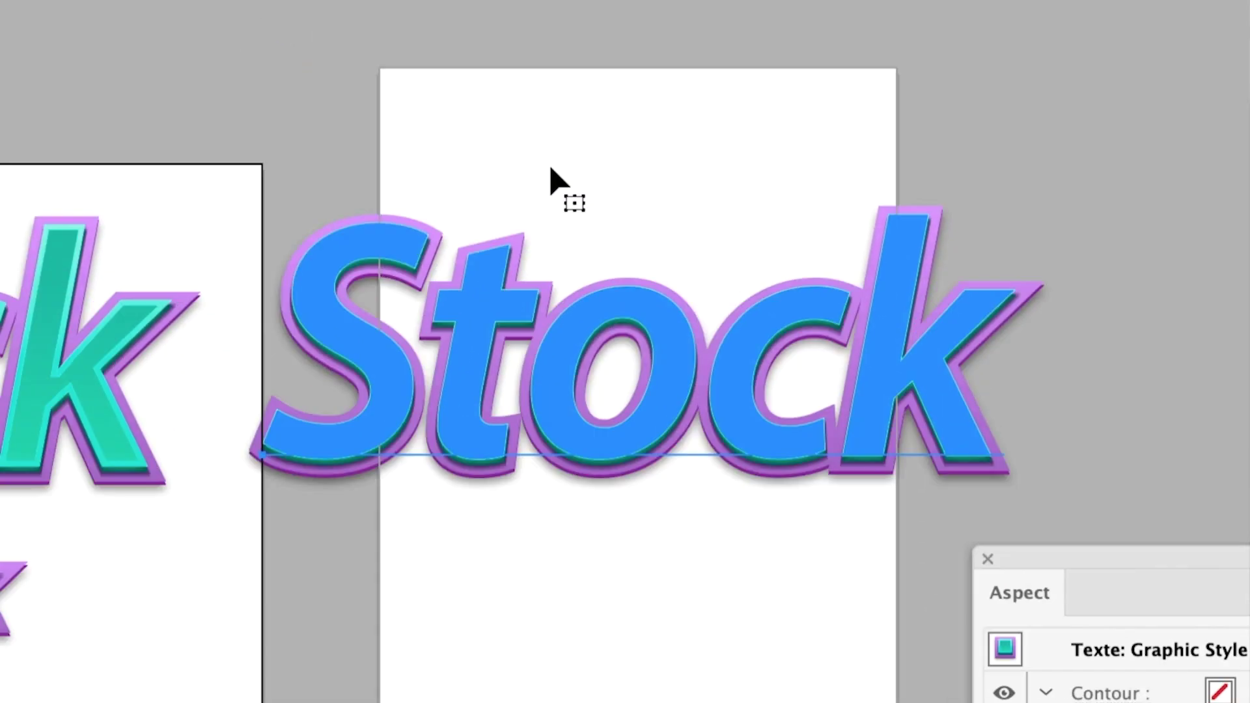
pyautogui.press('v')
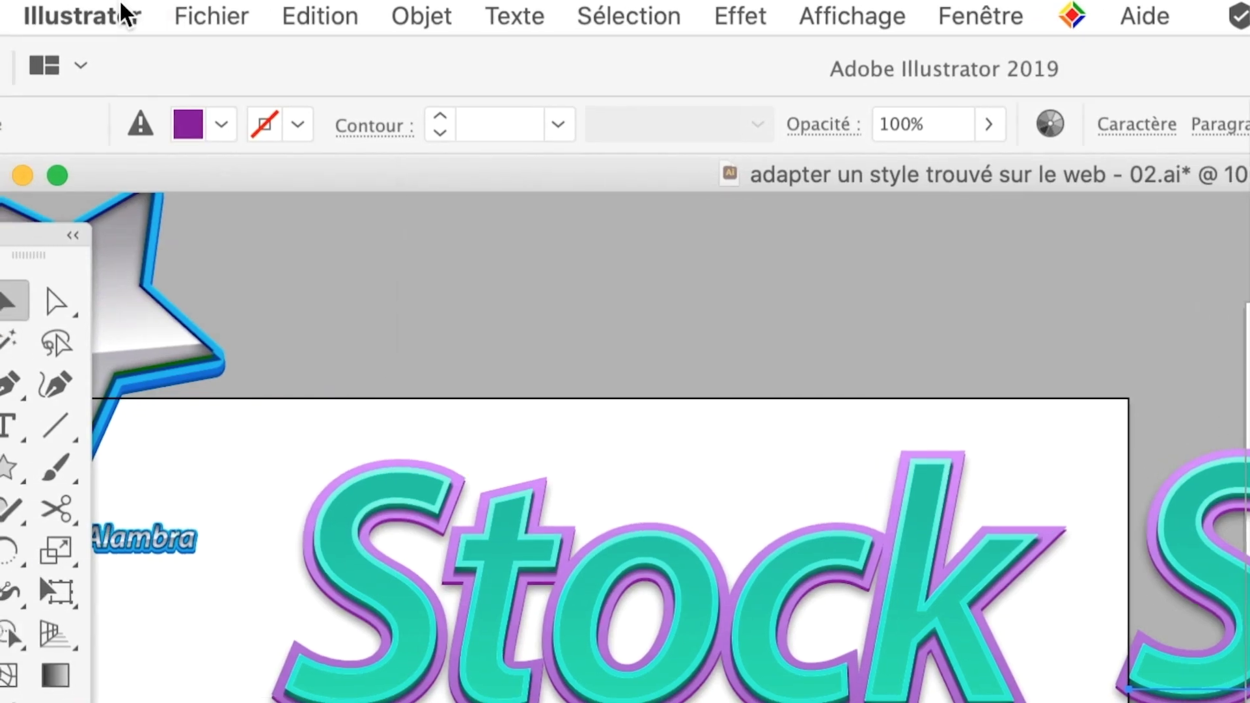
# - Turn on "Mettre à l'échelle les contours et les effets" in the general preferences and confirm
pyautogui.click(71, 8)
pyautogui.click(71, 8)
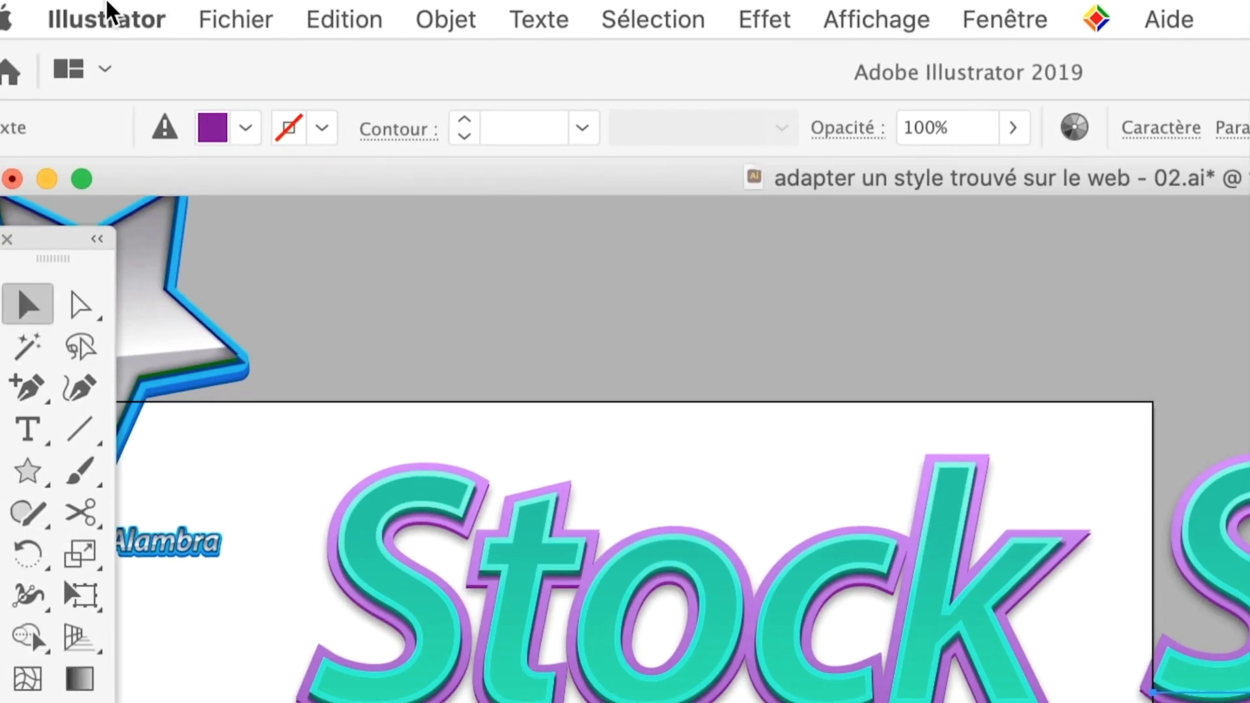
pyautogui.click(103, 10)
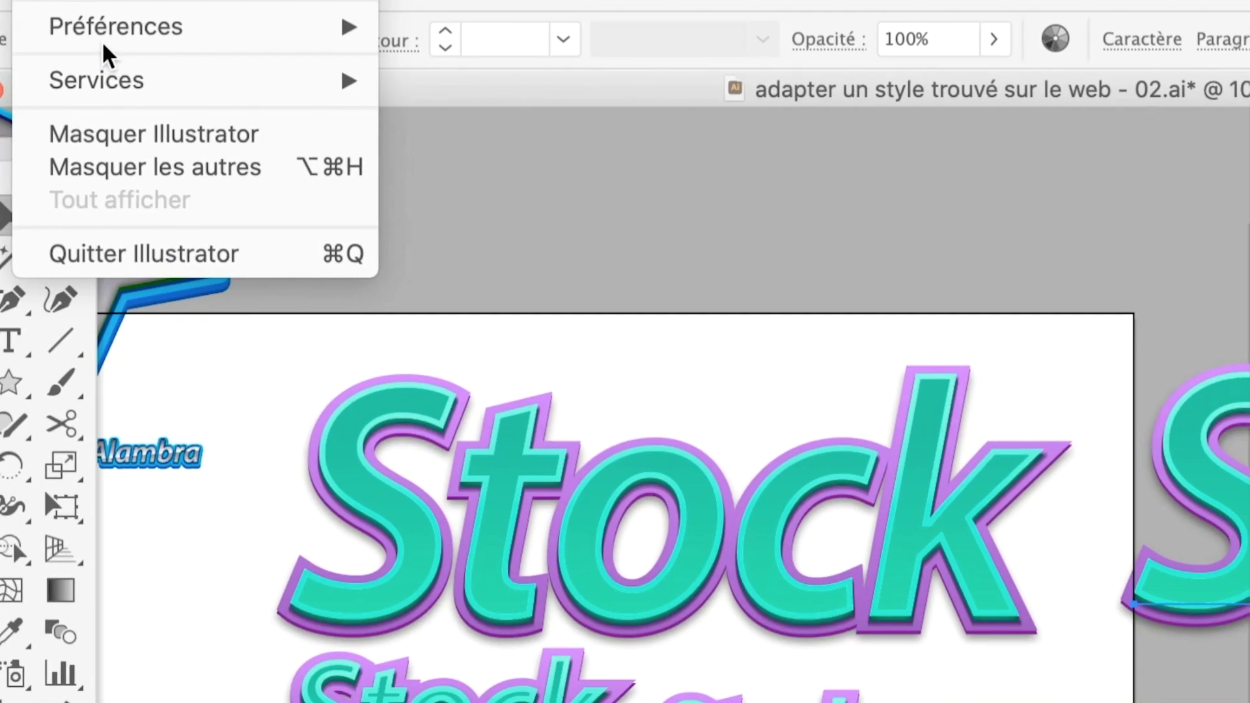
pyautogui.moveTo(137, 121)
pyautogui.click(206, 40)
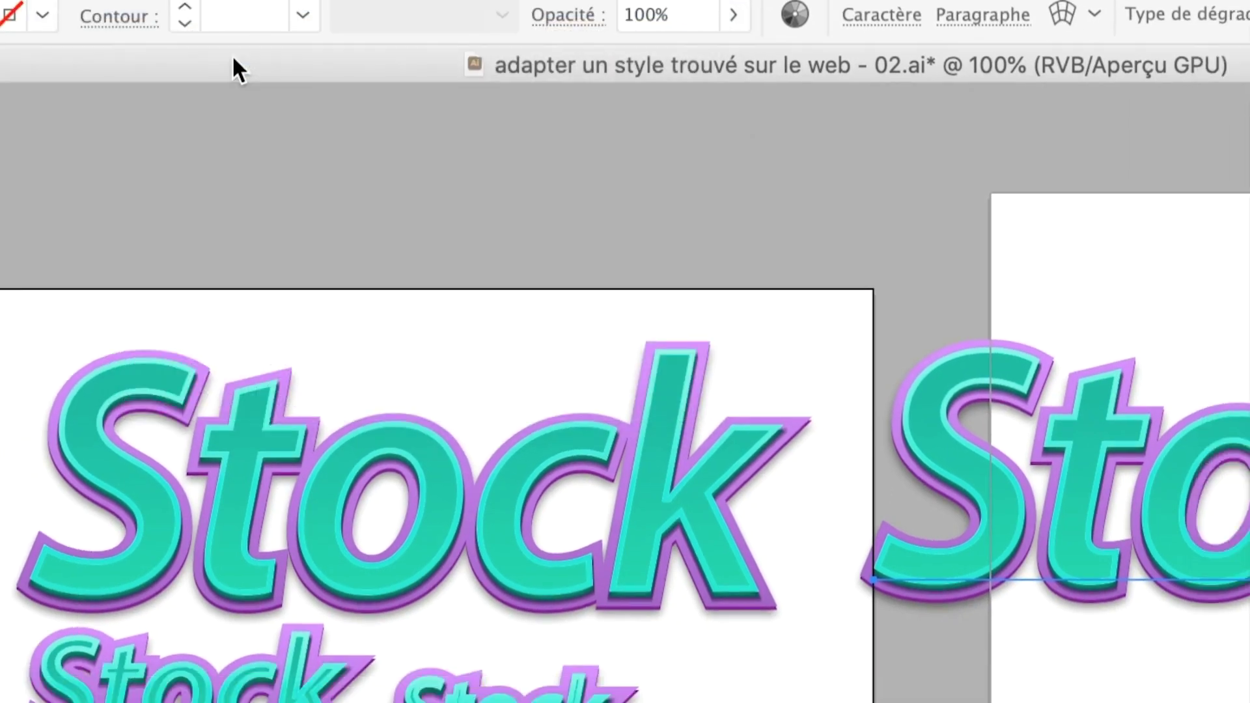
pyautogui.click(508, 238)
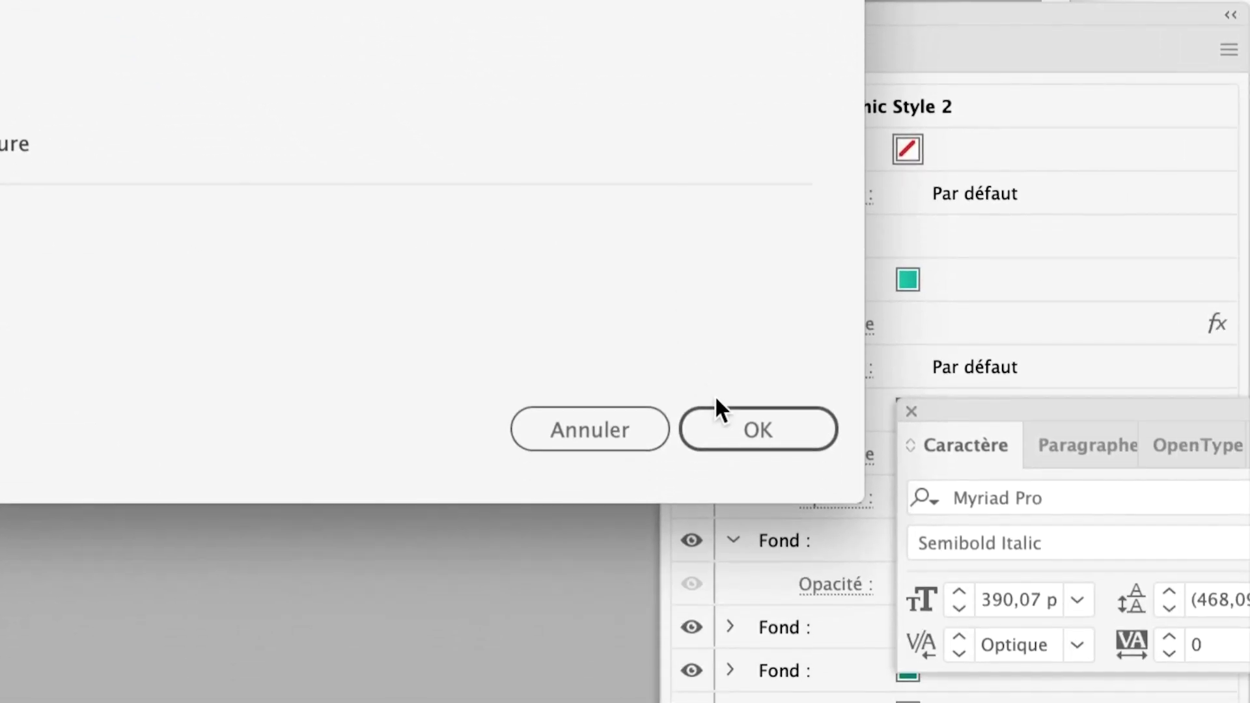
pyautogui.click(721, 412)
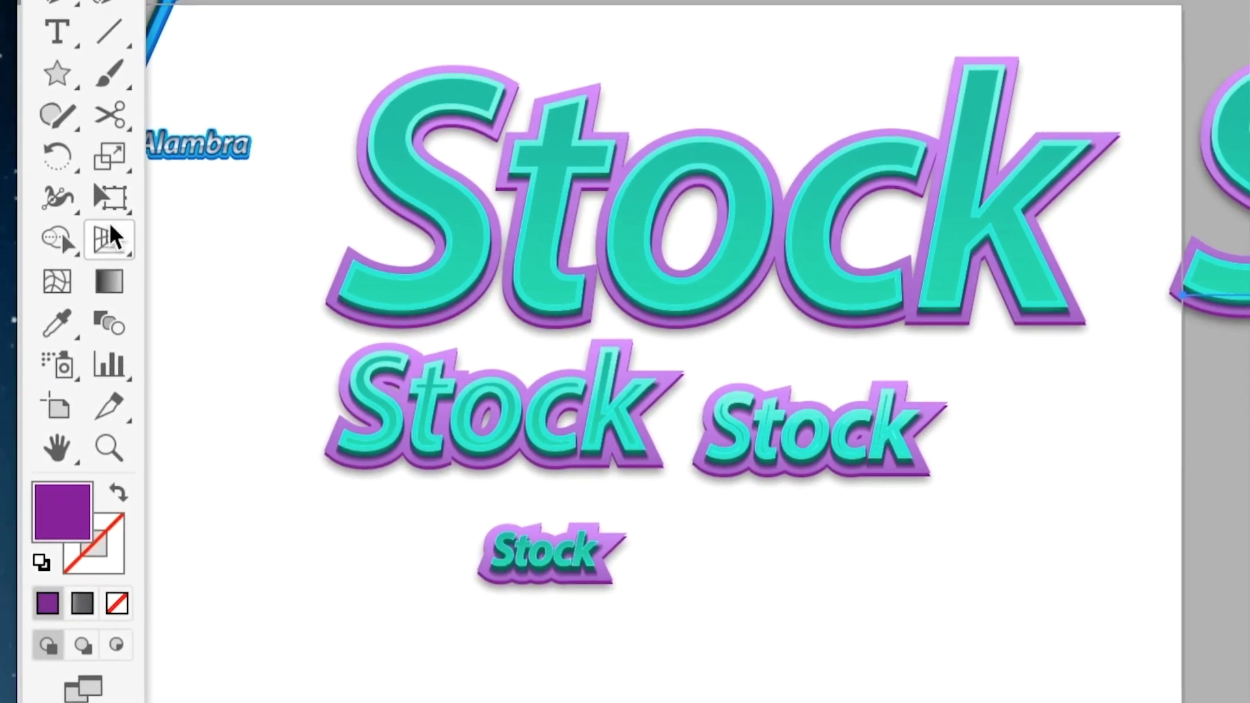
# - Shrink the duplicated Stock text to a small size with Free Transform and place it near the top of the A4 artboard
pyautogui.click(109, 215)
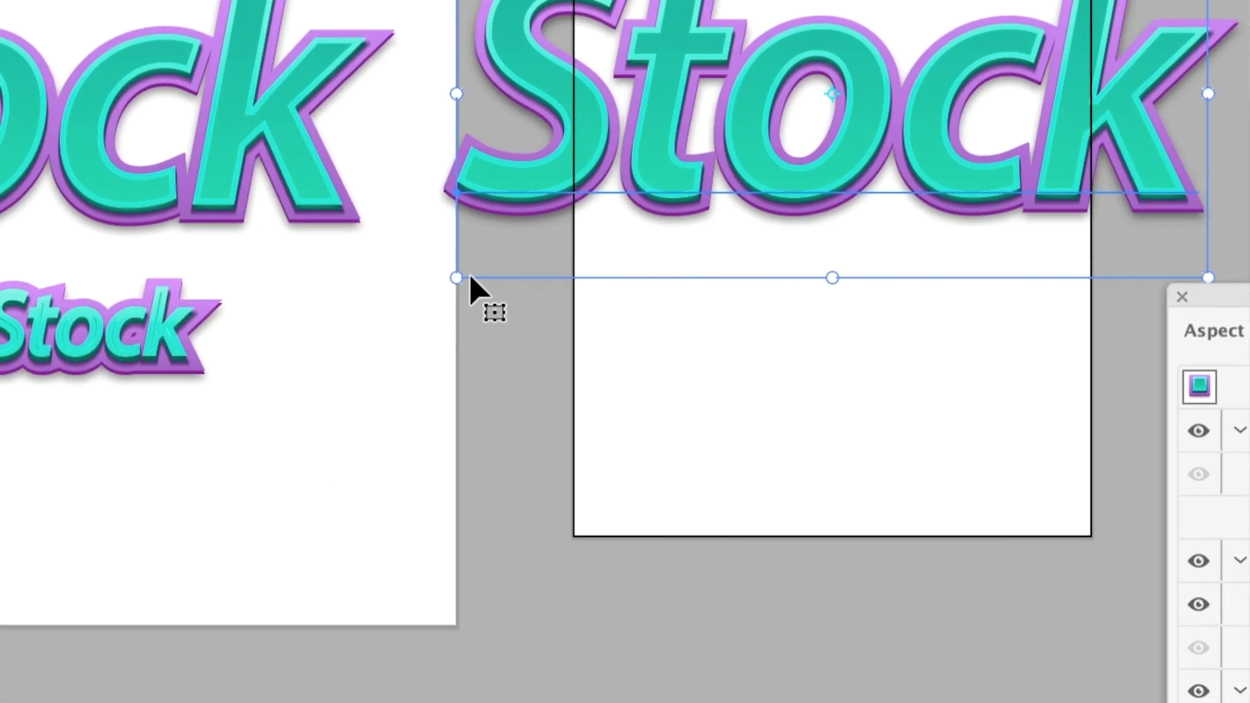
pyautogui.moveTo(409, 287); pyautogui.dragTo(827, 86)
pyautogui.moveTo(608, 207); pyautogui.dragTo(789, 112)
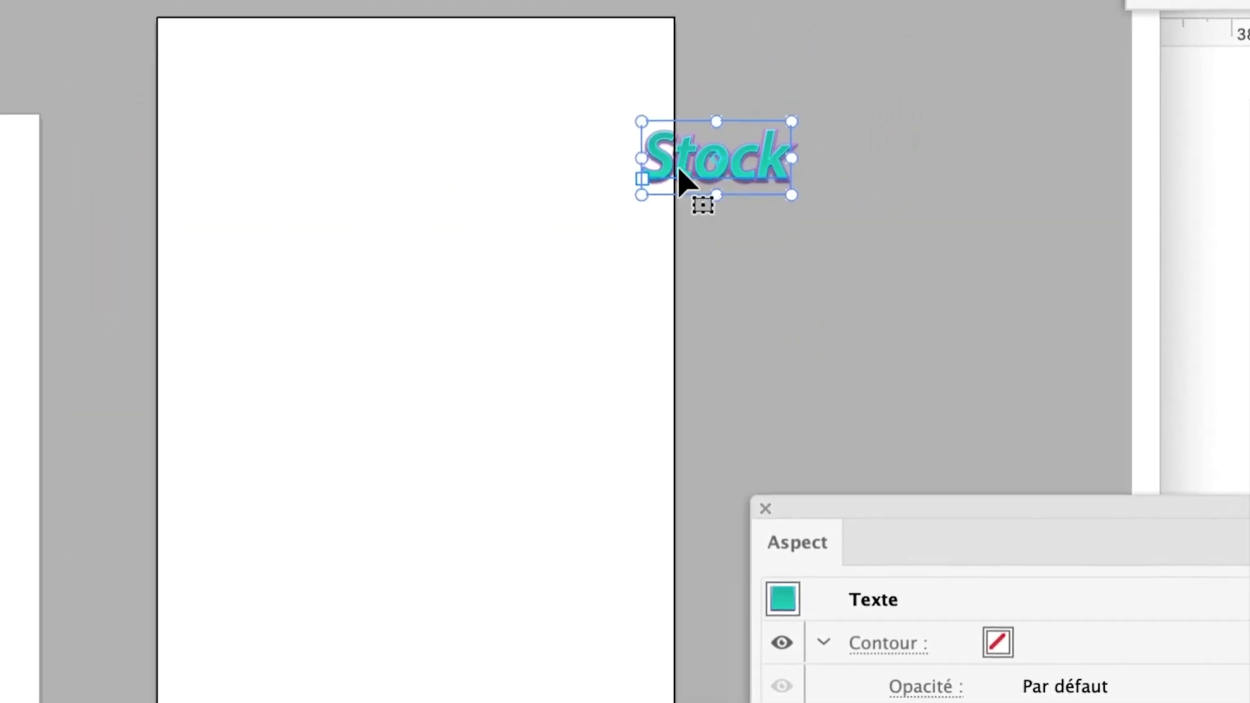
pyautogui.moveTo(681, 176); pyautogui.dragTo(389, 169)
pyautogui.scroll(3, 383, 169)
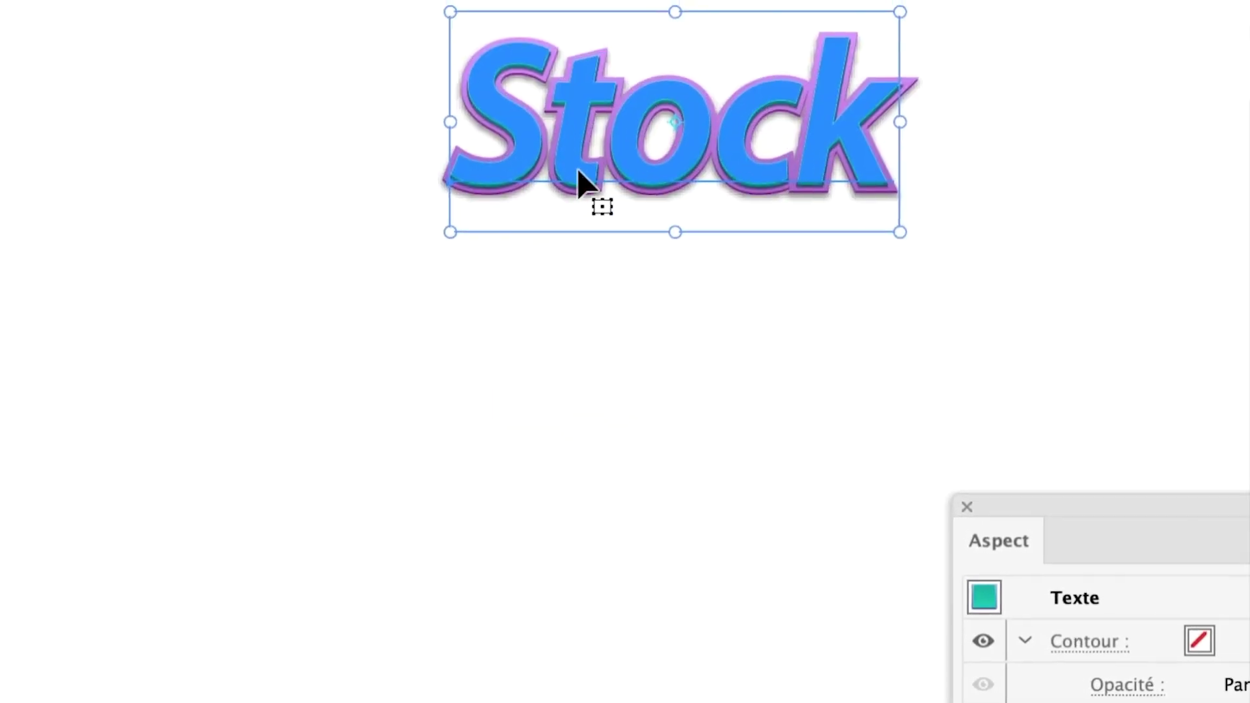
pyautogui.scroll(2, 579, 175)
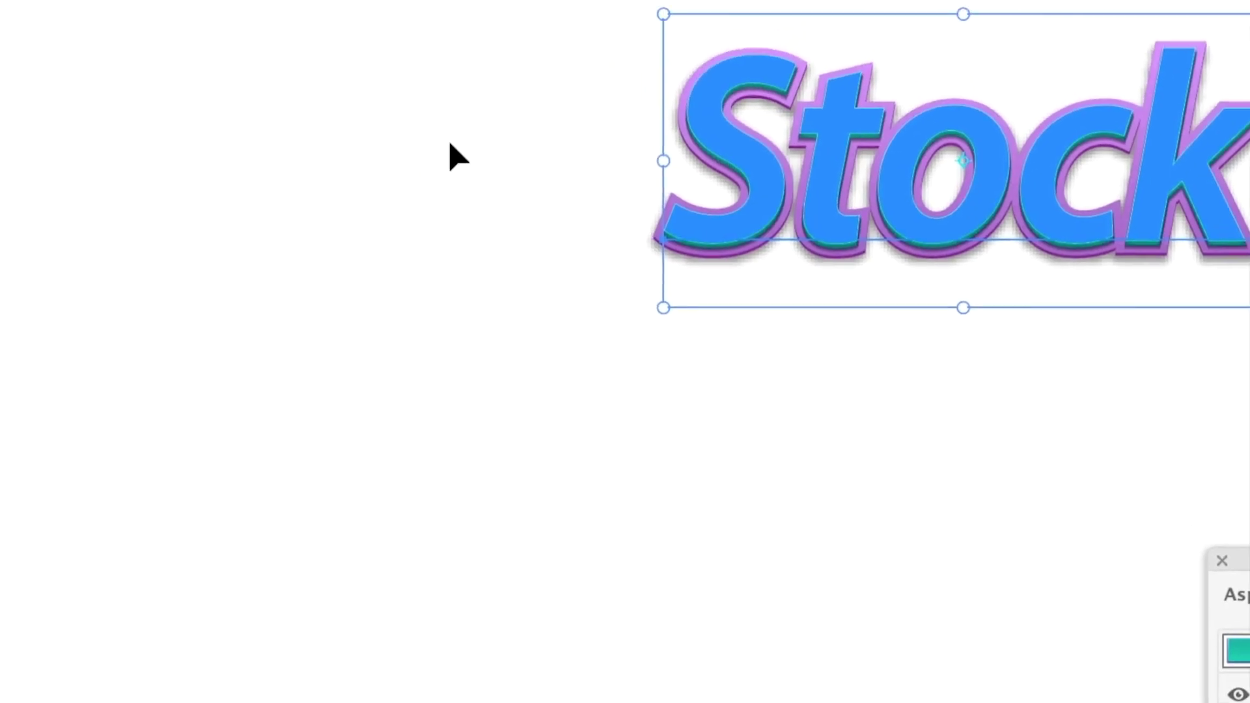
pyautogui.click(435, 129)
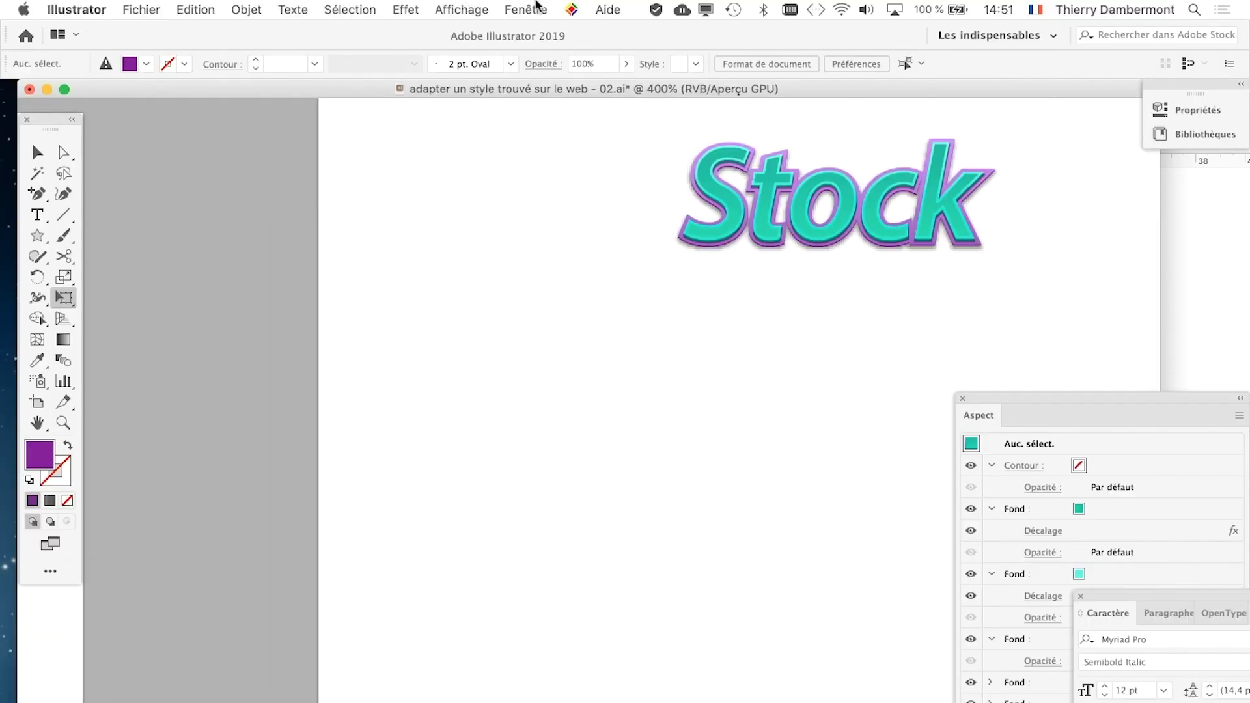
# - Show the graphic styles and save the scaled-down text's appearance as a new graphic style
pyautogui.click(538, 6)
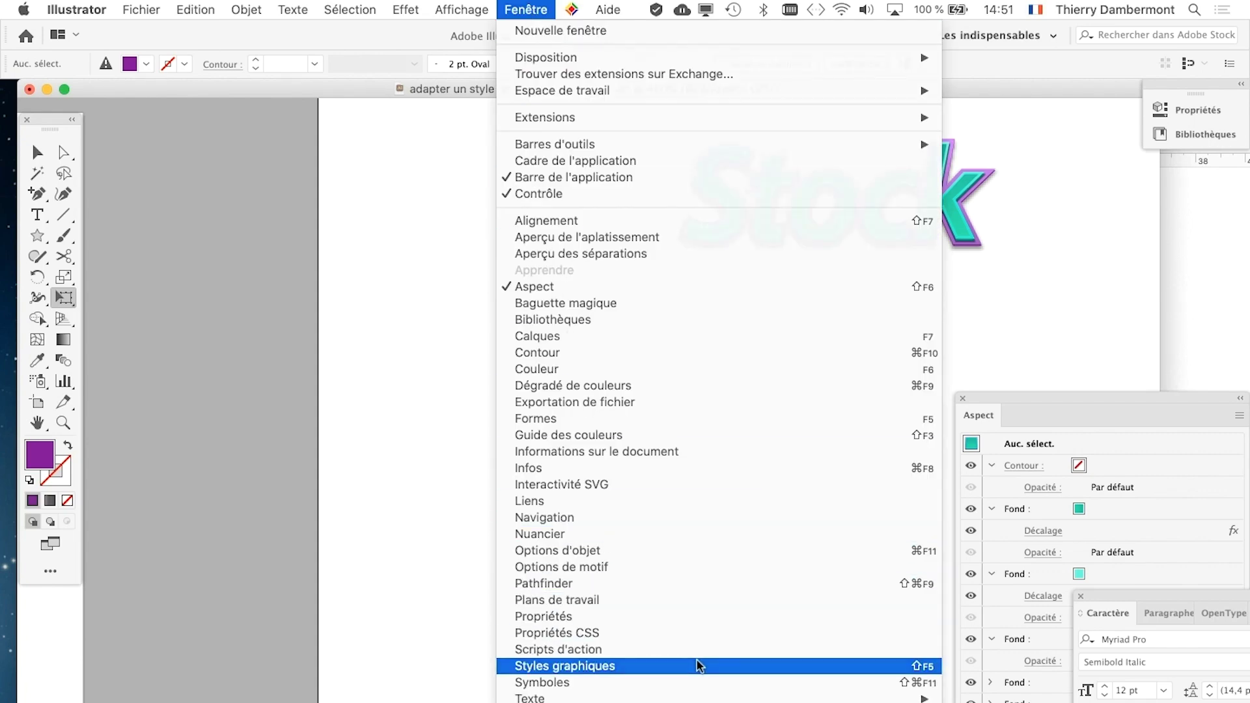
pyautogui.click(698, 666)
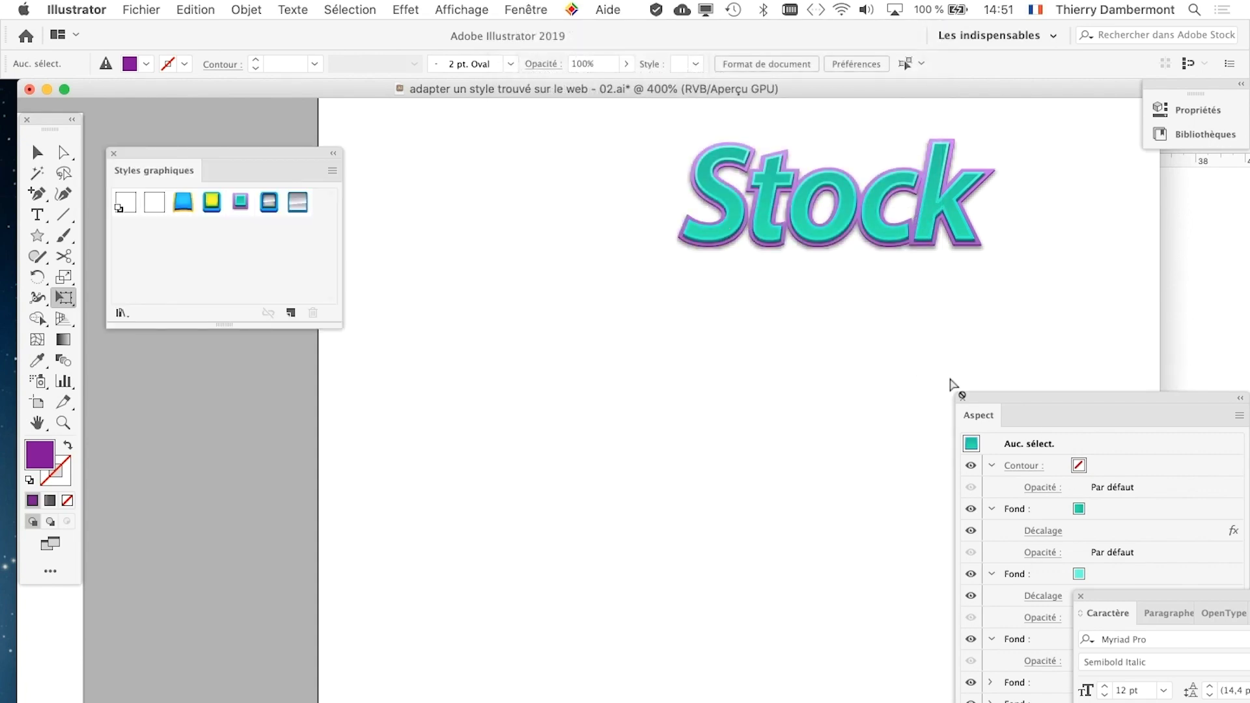
pyautogui.moveTo(993, 399); pyautogui.dragTo(480, 221)
pyautogui.moveTo(461, 264); pyautogui.dragTo(261, 261)
# - Draw a five-pointed star below the small Stock text, apply the newly saved graphic style and move the star slightly lower
pyautogui.click(37, 235)
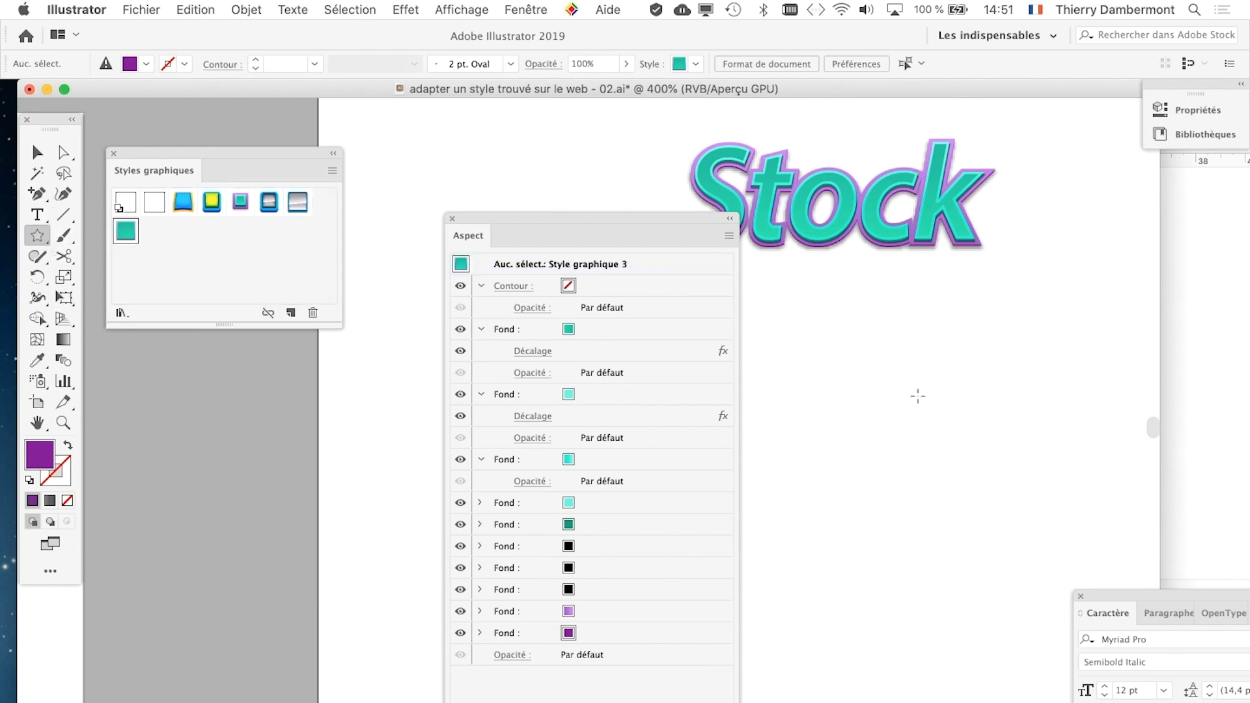
pyautogui.moveTo(898, 357); pyautogui.dragTo(982, 433)
pyautogui.click(126, 230)
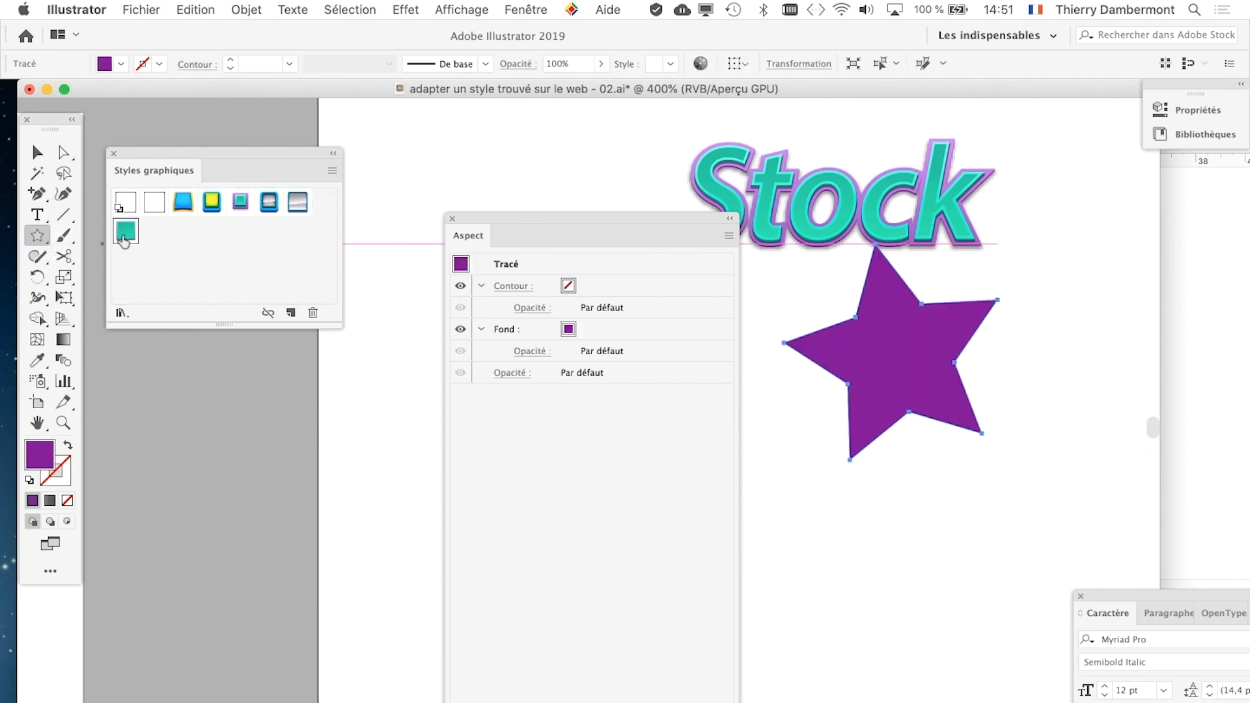
pyautogui.click(37, 152)
pyautogui.moveTo(891, 362); pyautogui.dragTo(911, 404)
# - Move the Aspect panel away from the A4 artboard and deselect the star
pyautogui.moveTo(538, 220); pyautogui.dragTo(308, 467)
pyautogui.scroll(-4, 810, 435)
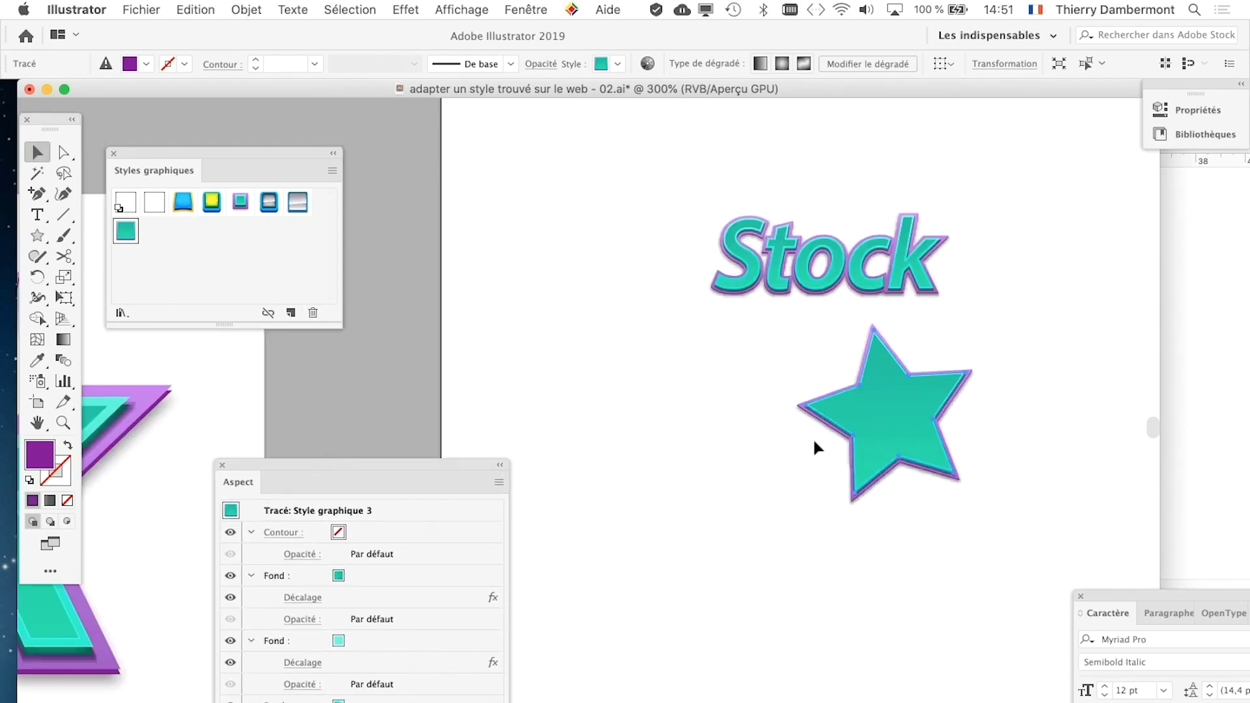
pyautogui.scroll(-4, 788, 445)
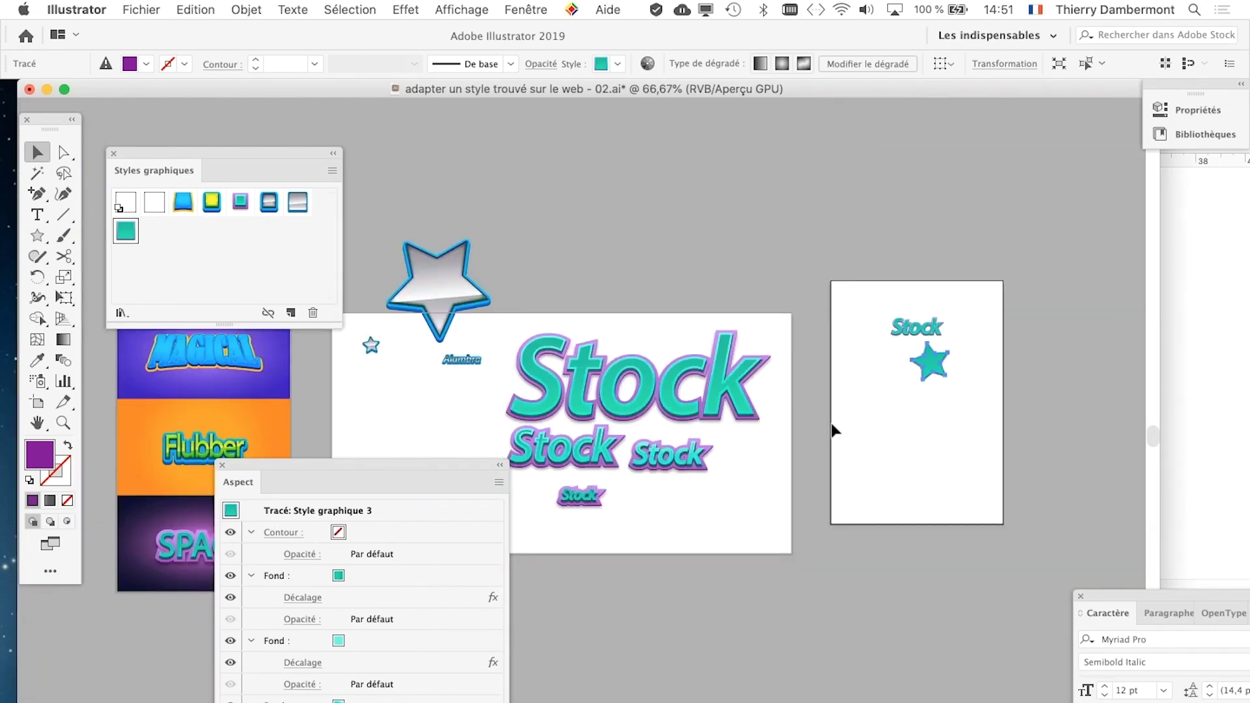
pyautogui.moveTo(835, 430); pyautogui.dragTo(897, 333)
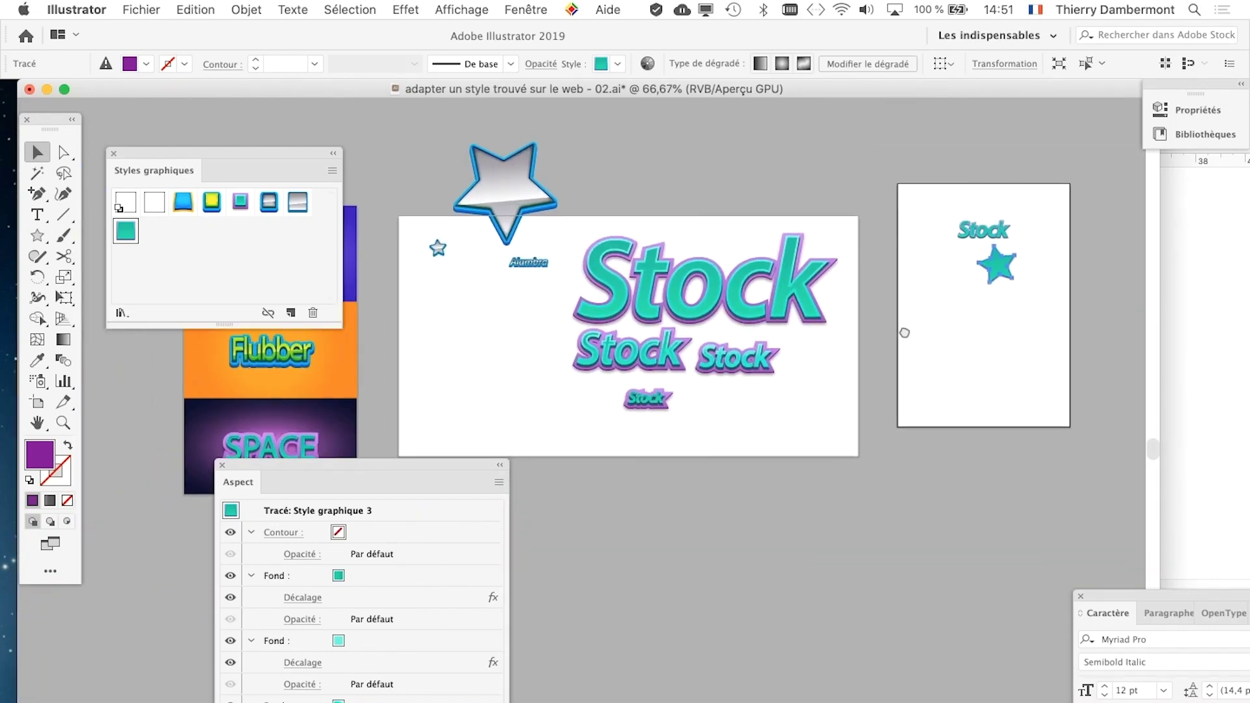
pyautogui.click(896, 498)
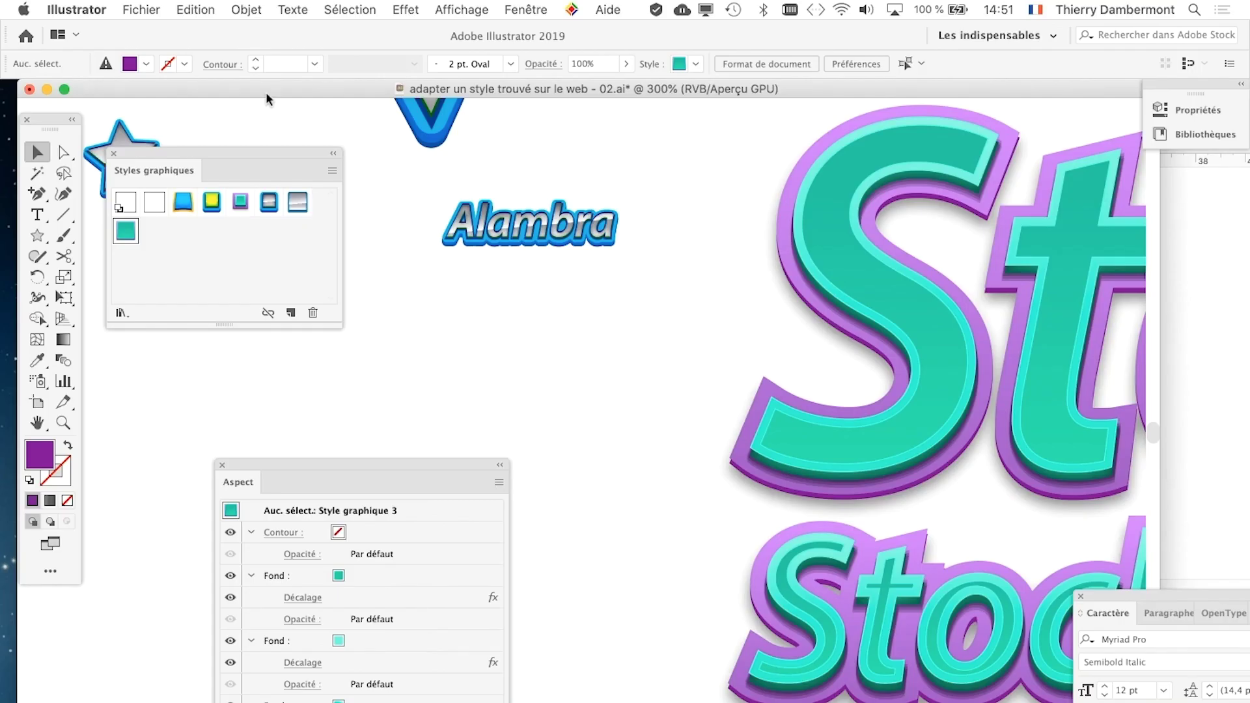
# - Check the setting for scaling strokes and effects in the general preferences without changing it
pyautogui.click(76, 9)
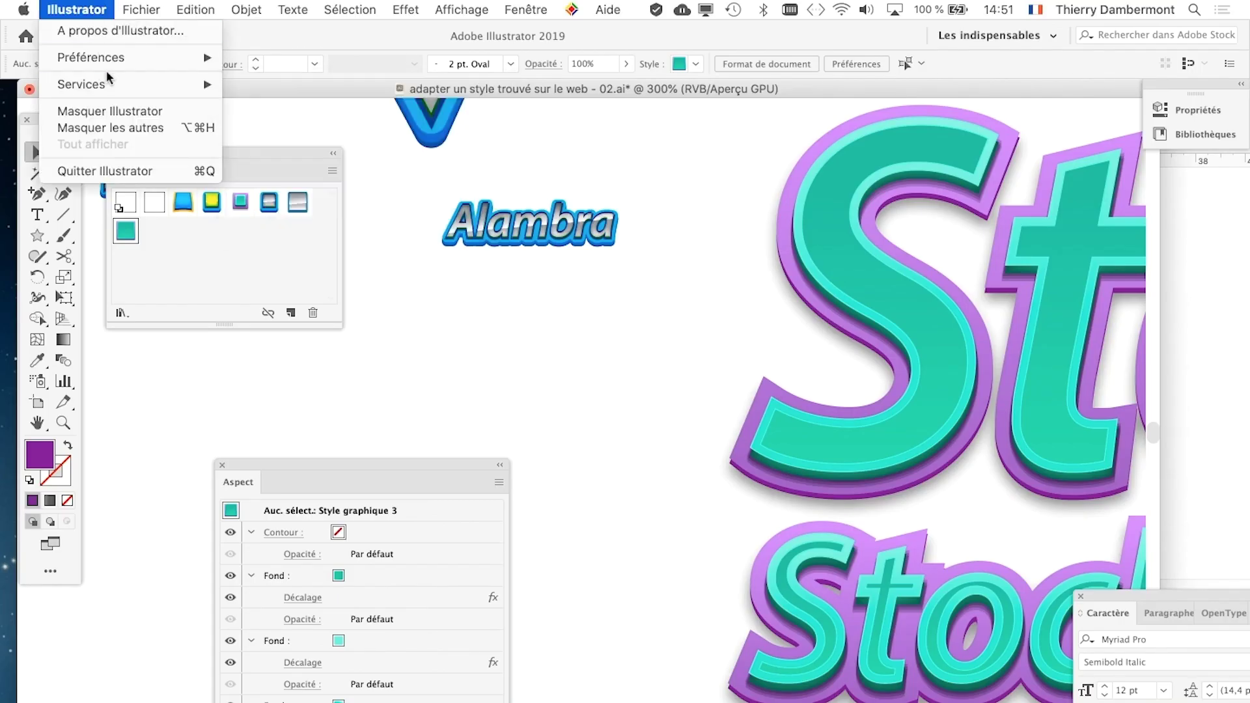
pyautogui.moveTo(163, 57)
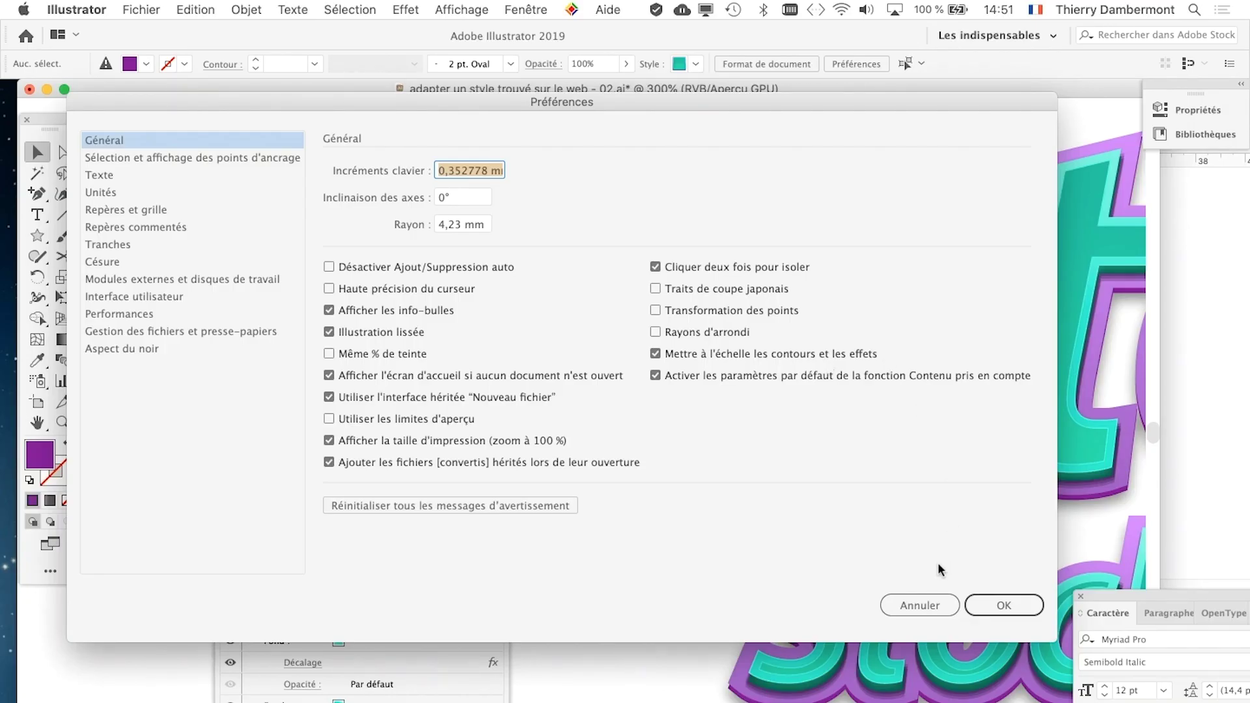
pyautogui.click(928, 612)
# - Compare the large Stock texts with the small Stock text and star on the A4 artboard
pyautogui.press('super+minus')
pyautogui.press('super+minus')
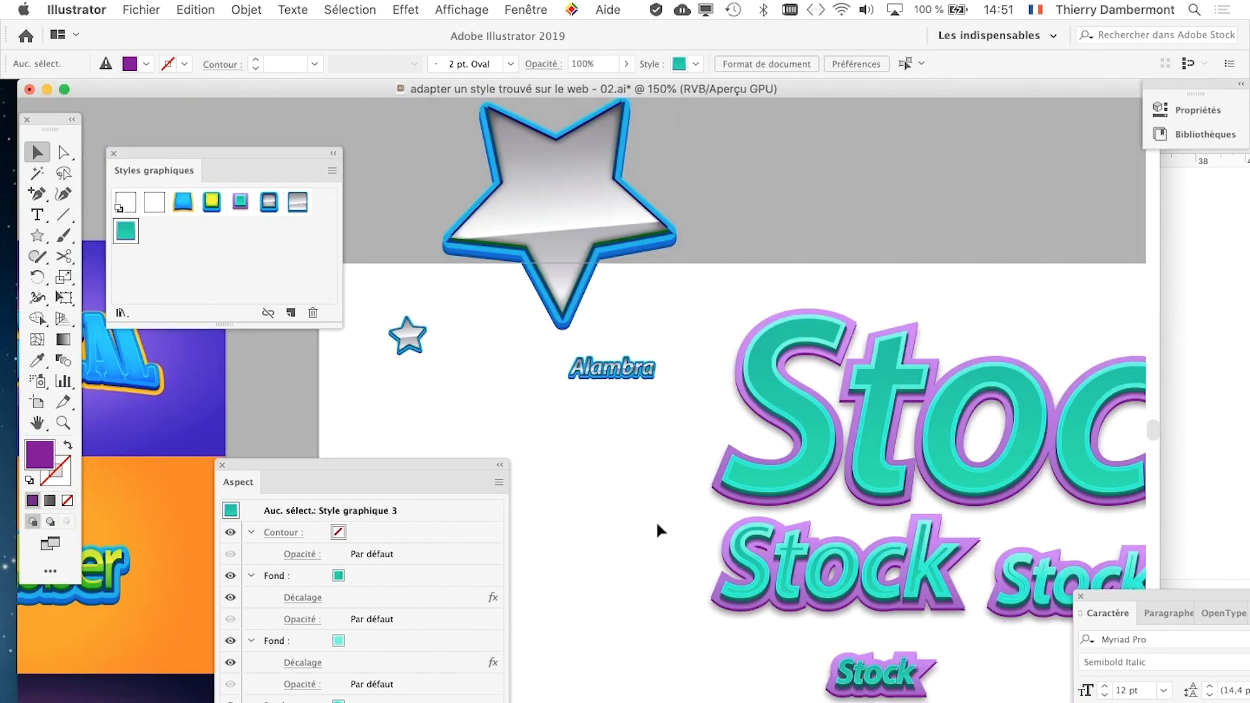
pyautogui.moveTo(659, 530); pyautogui.dragTo(364, 349)
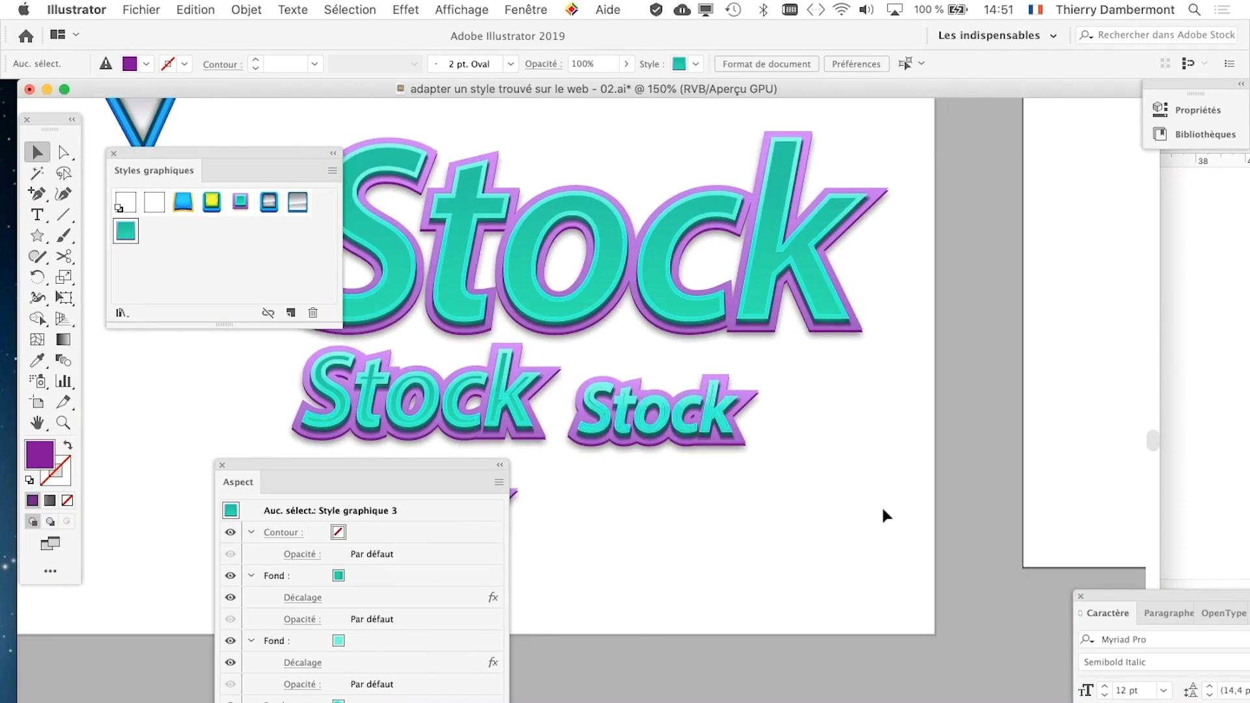
pyautogui.press('super+minus')
pyautogui.moveTo(982, 424); pyautogui.dragTo(659, 447)
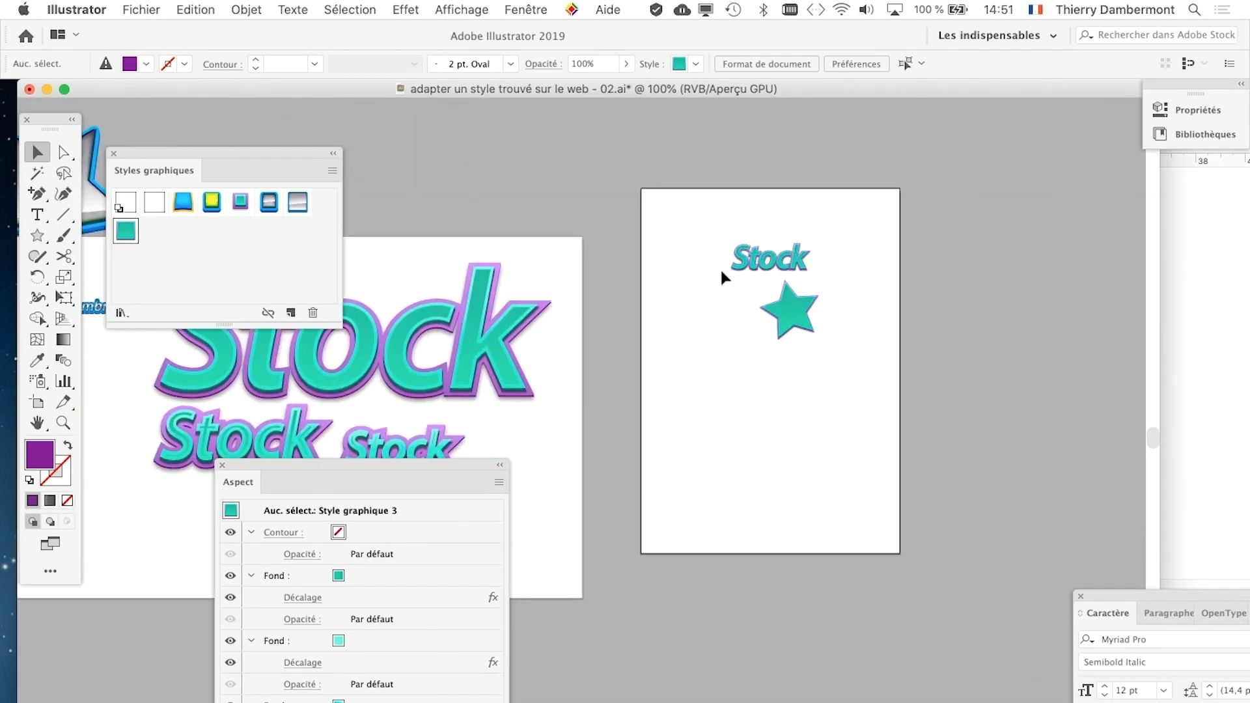
pyautogui.scroll(4, 721, 275)
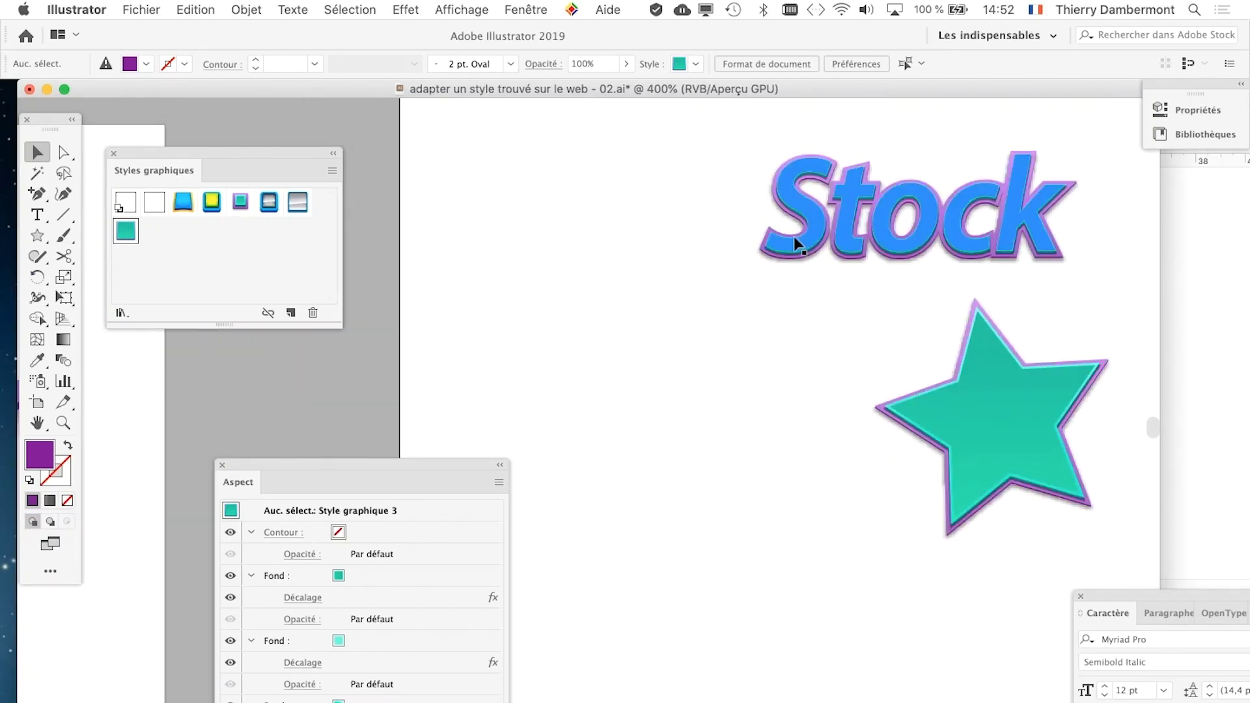
pyautogui.scroll(-1, 736, 328)
pyautogui.scroll(-2, 733, 327)
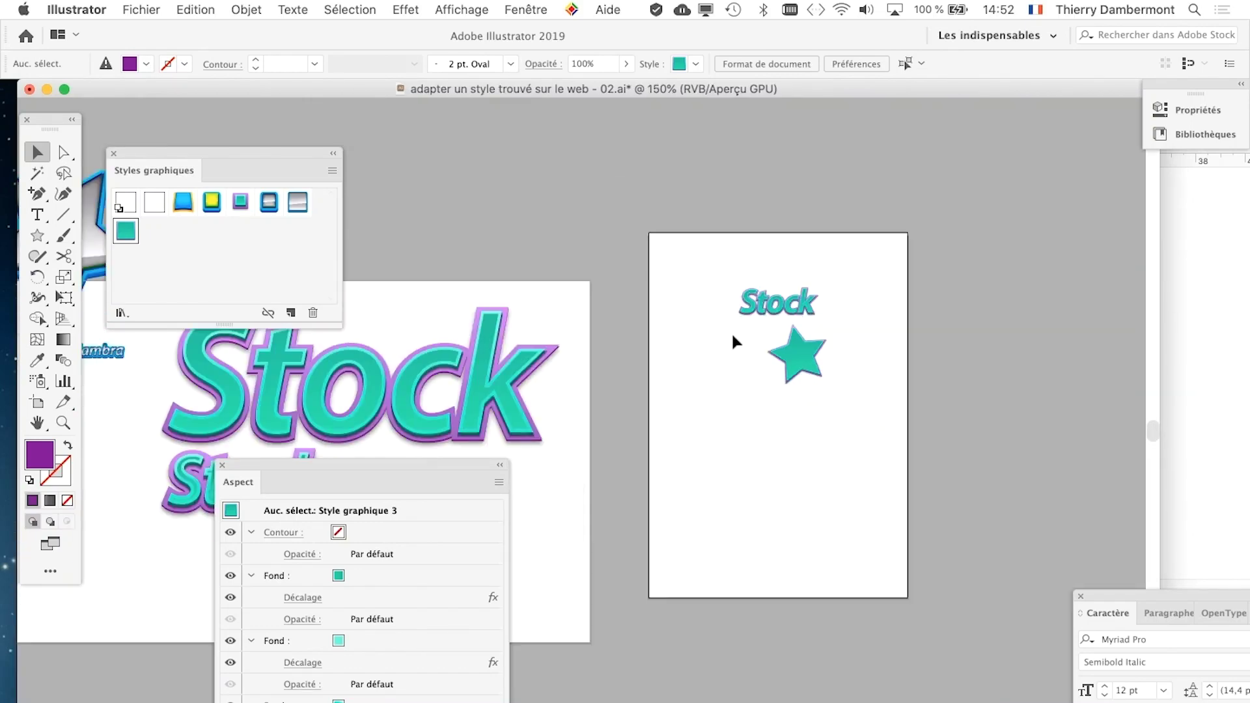
pyautogui.moveTo(716, 377); pyautogui.dragTo(872, 362)
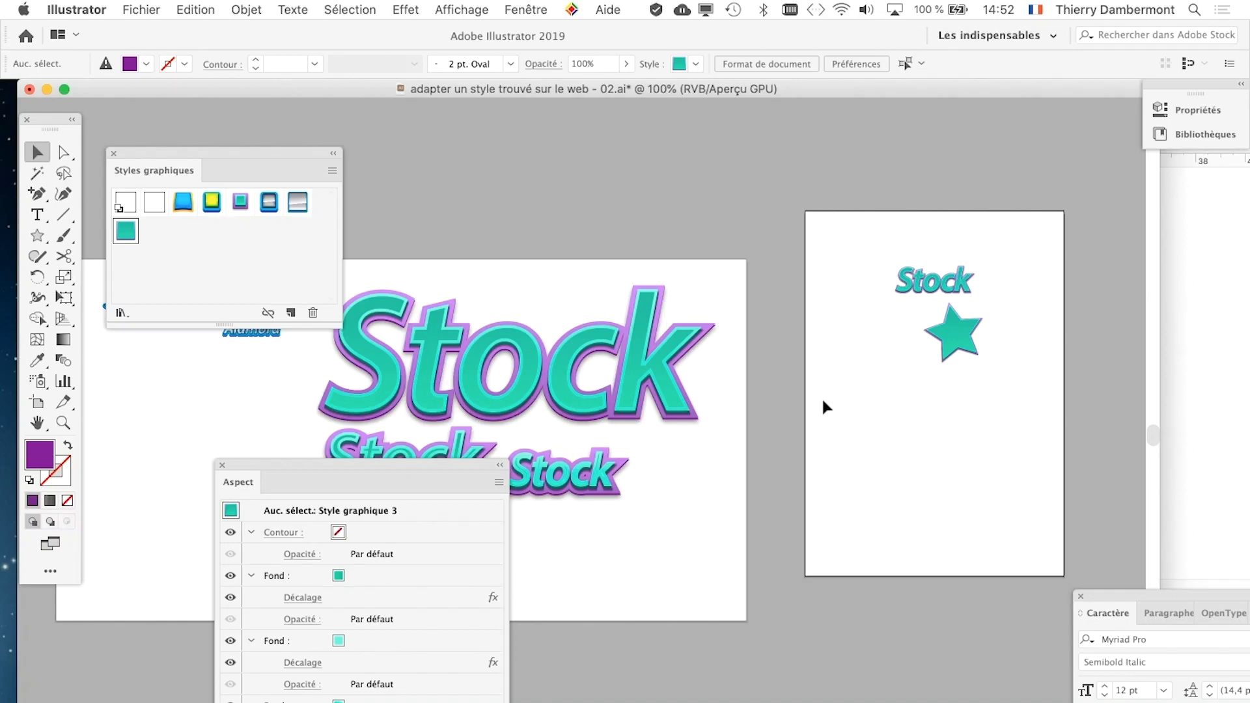
pyautogui.moveTo(18, 540)
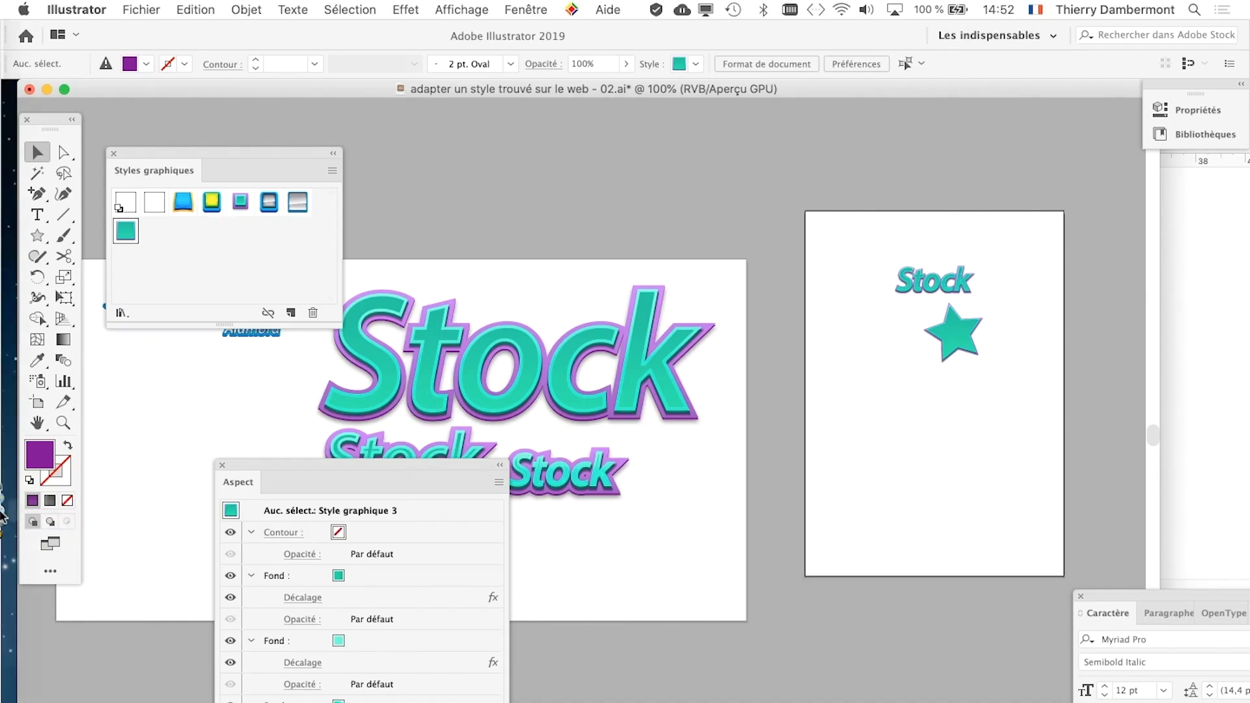
# - Switch to Firefox, search the web for "download illustrator gradient" in a new tab and show the image results
pyautogui.click(38, 576)
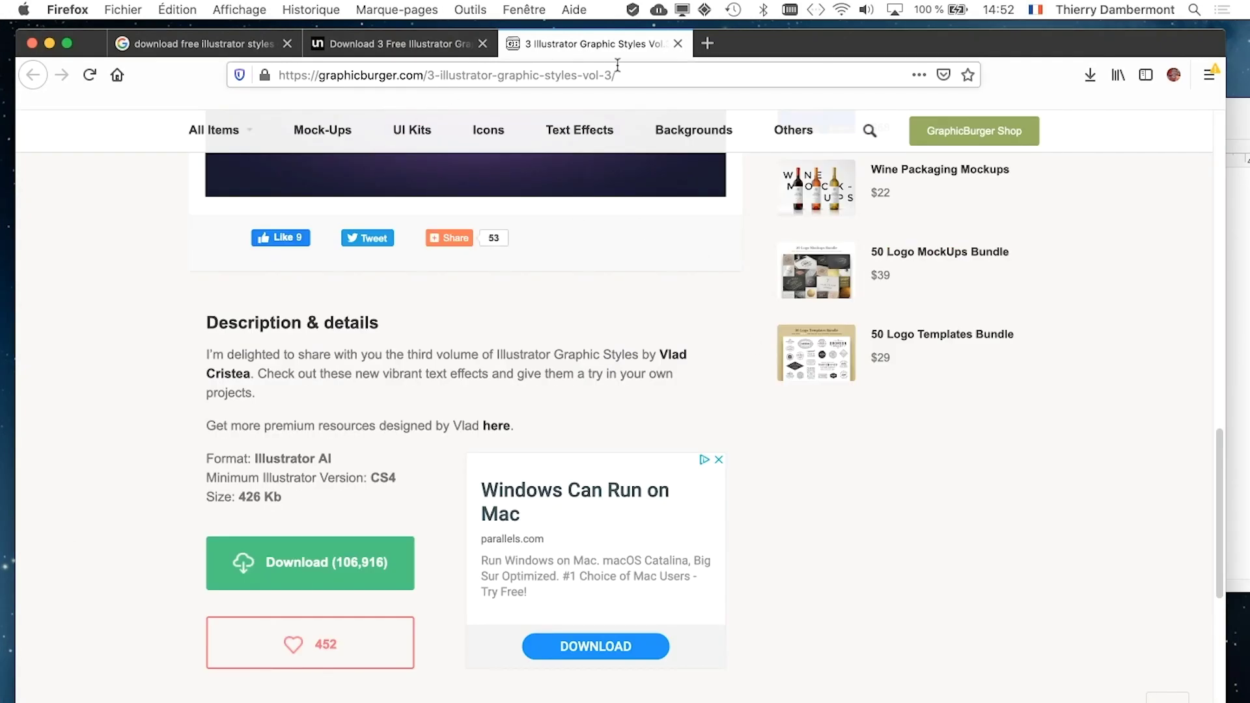
pyautogui.press('super+t')
pyautogui.click(368, 190)
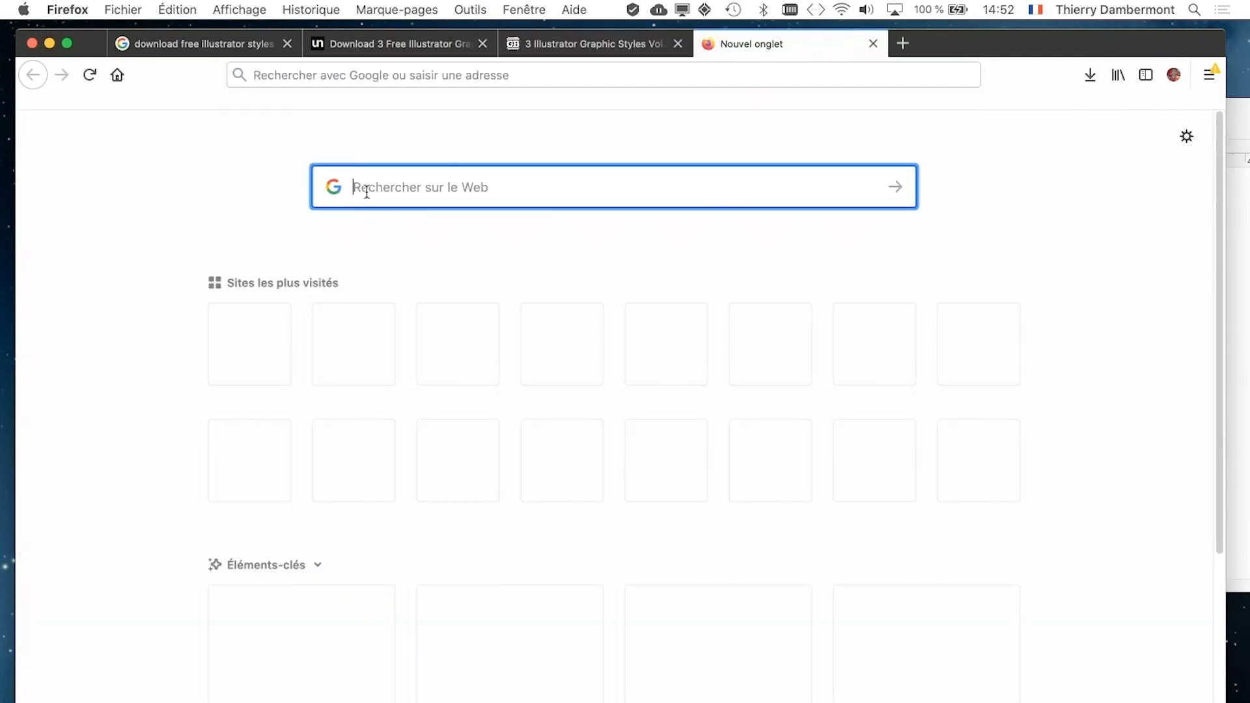
pyautogui.write('download')
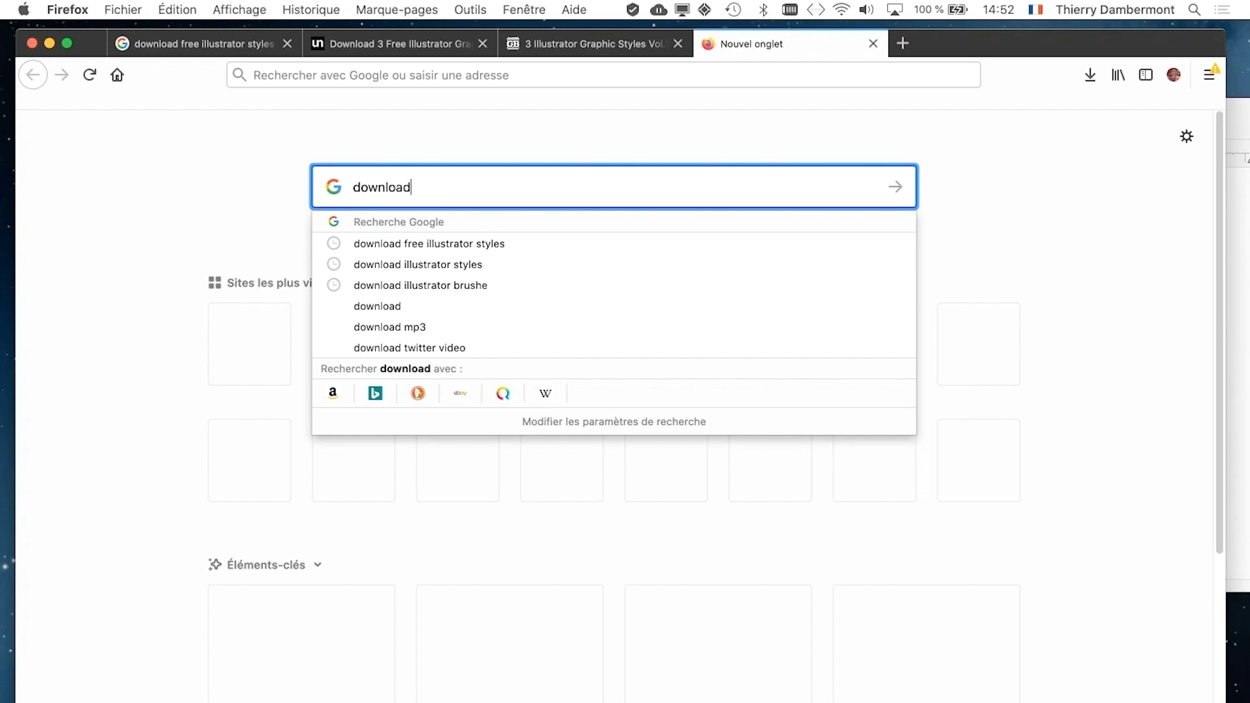
pyautogui.write(' illustrator ')
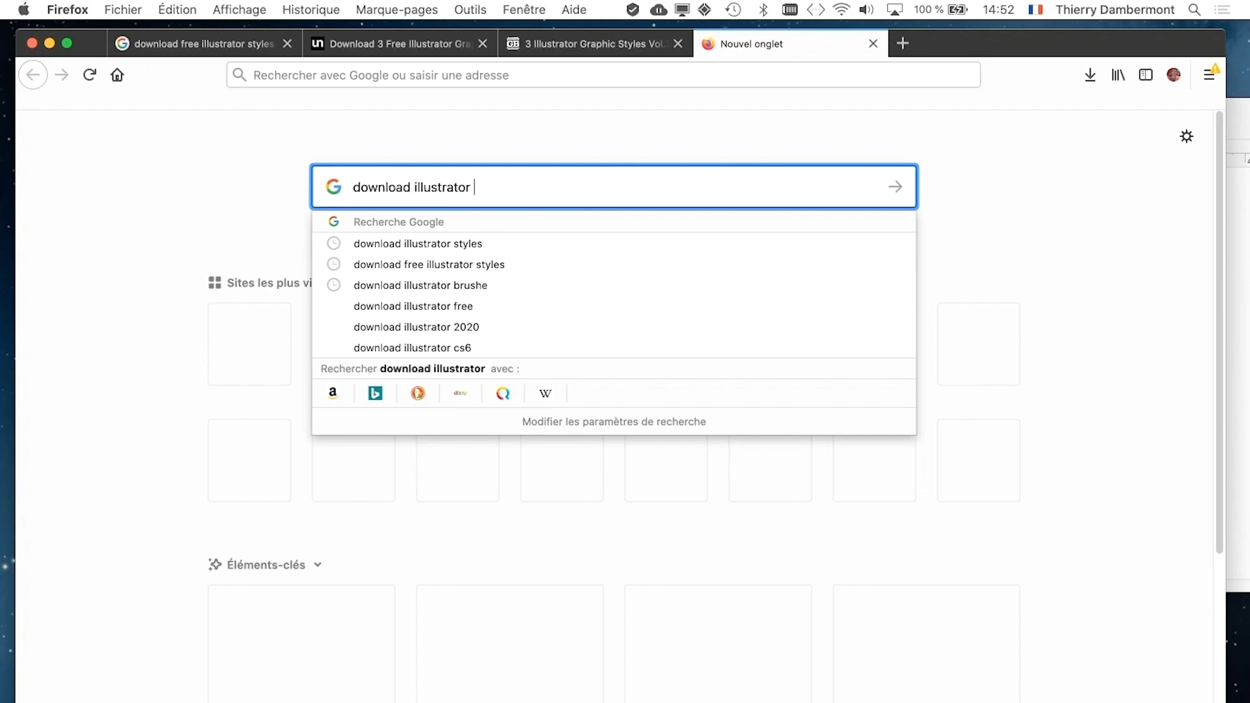
pyautogui.write('gradient')
pyautogui.press('Return')
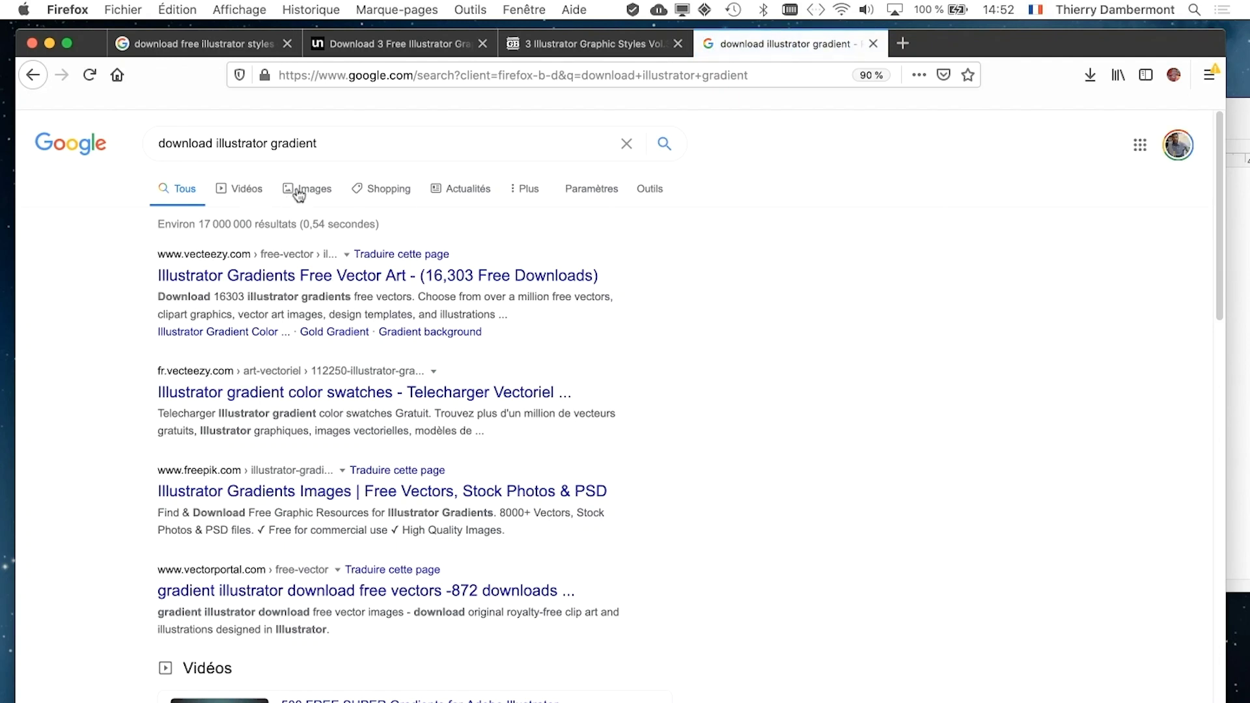
pyautogui.click(299, 196)
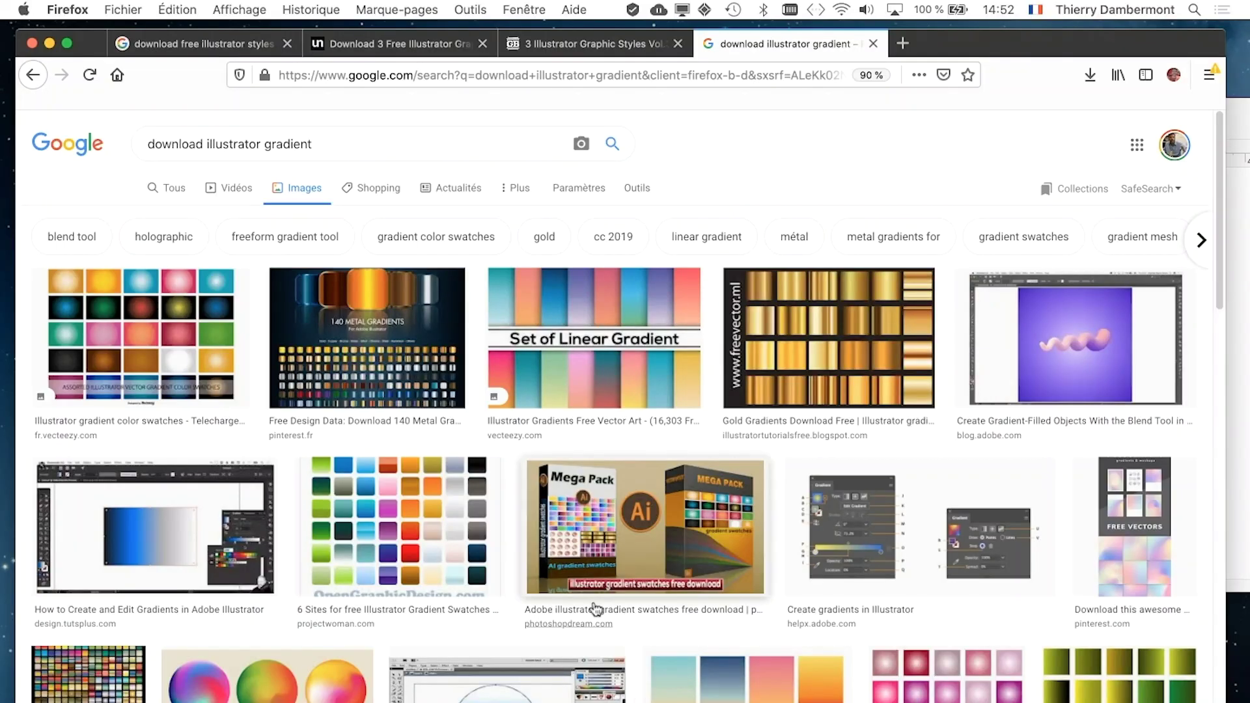
# - Look through the image results for downloadable Illustrator gradient swatches and packs
pyautogui.scroll(-3, 596, 612)
pyautogui.scroll(-10, 606, 624)
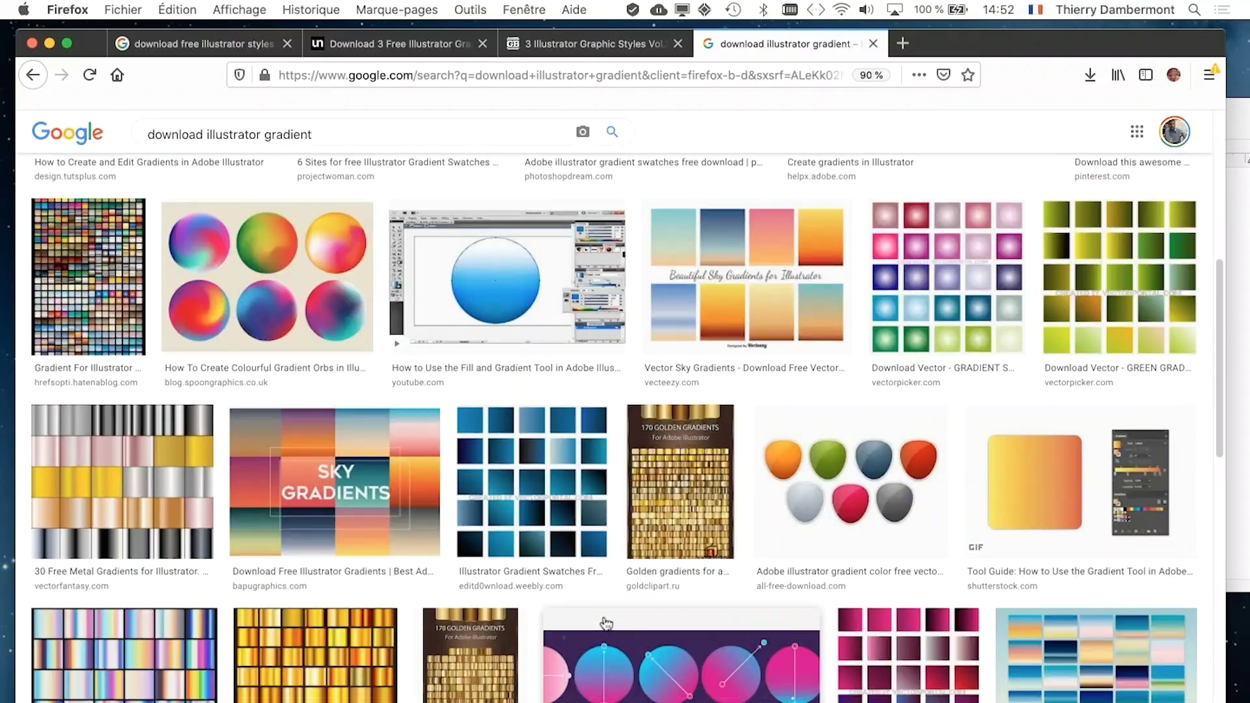
pyautogui.scroll(-5, 606, 624)
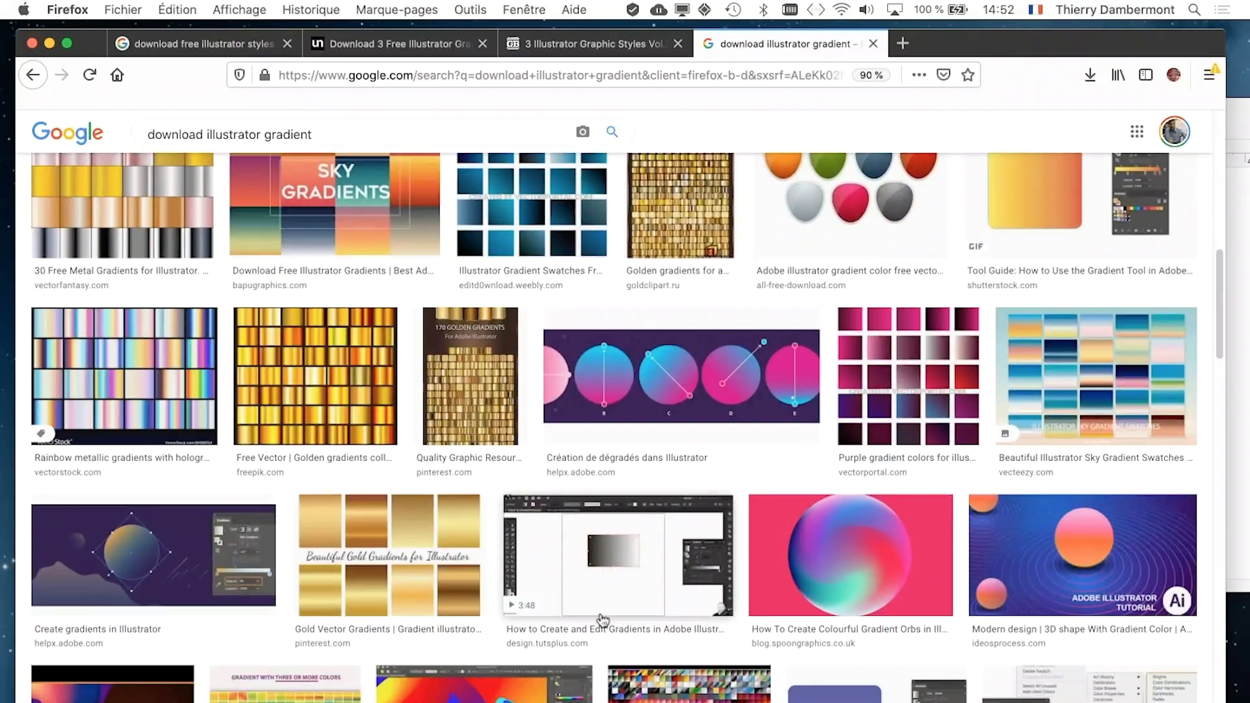
pyautogui.scroll(-2, 597, 597)
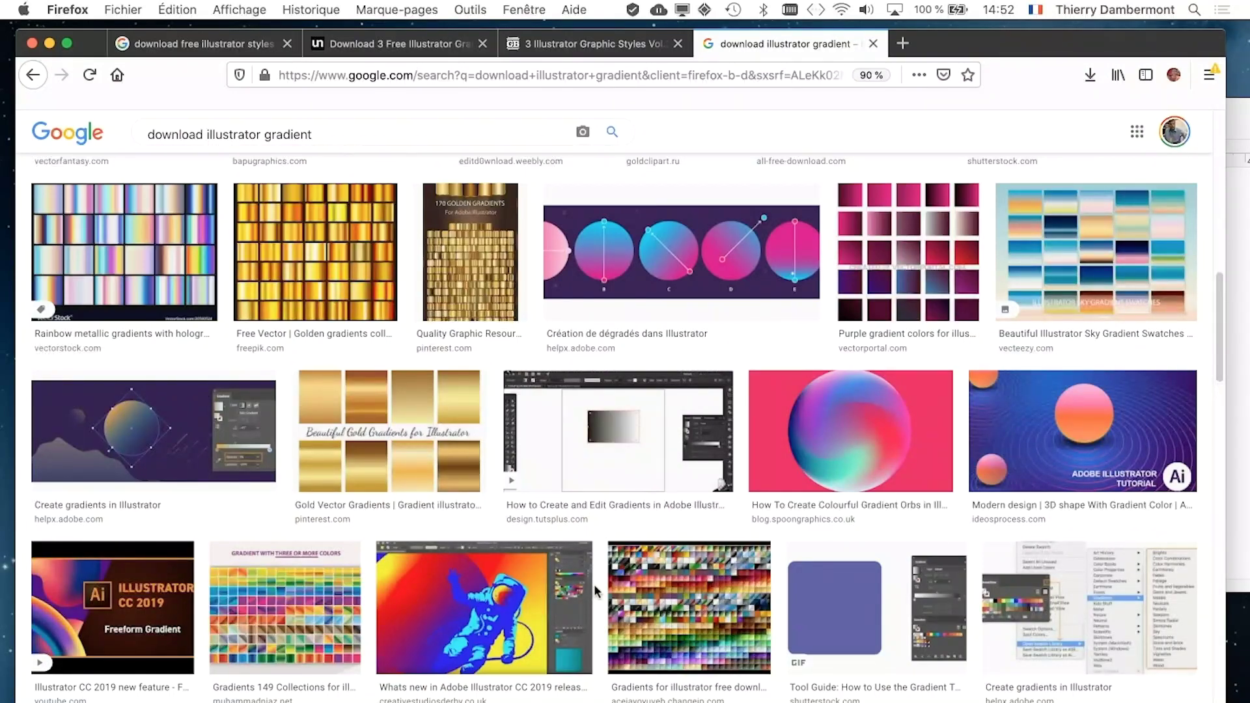
pyautogui.scroll(-3, 594, 583)
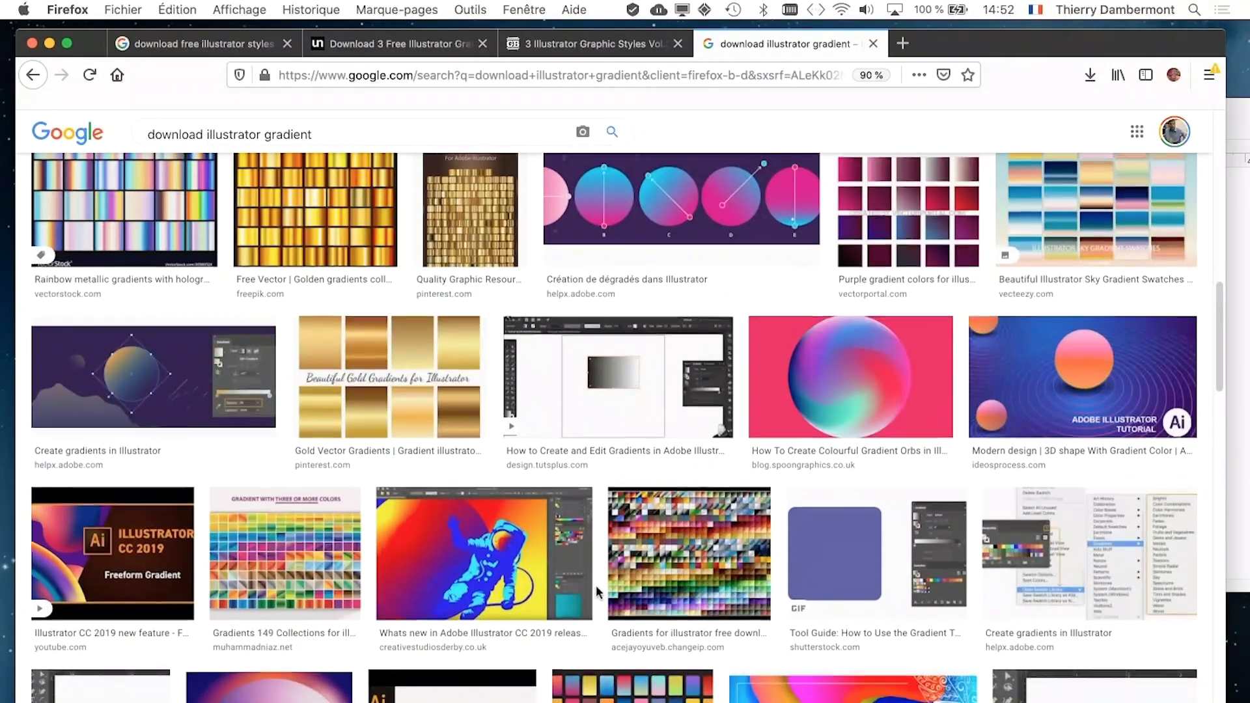
pyautogui.scroll(-6, 596, 585)
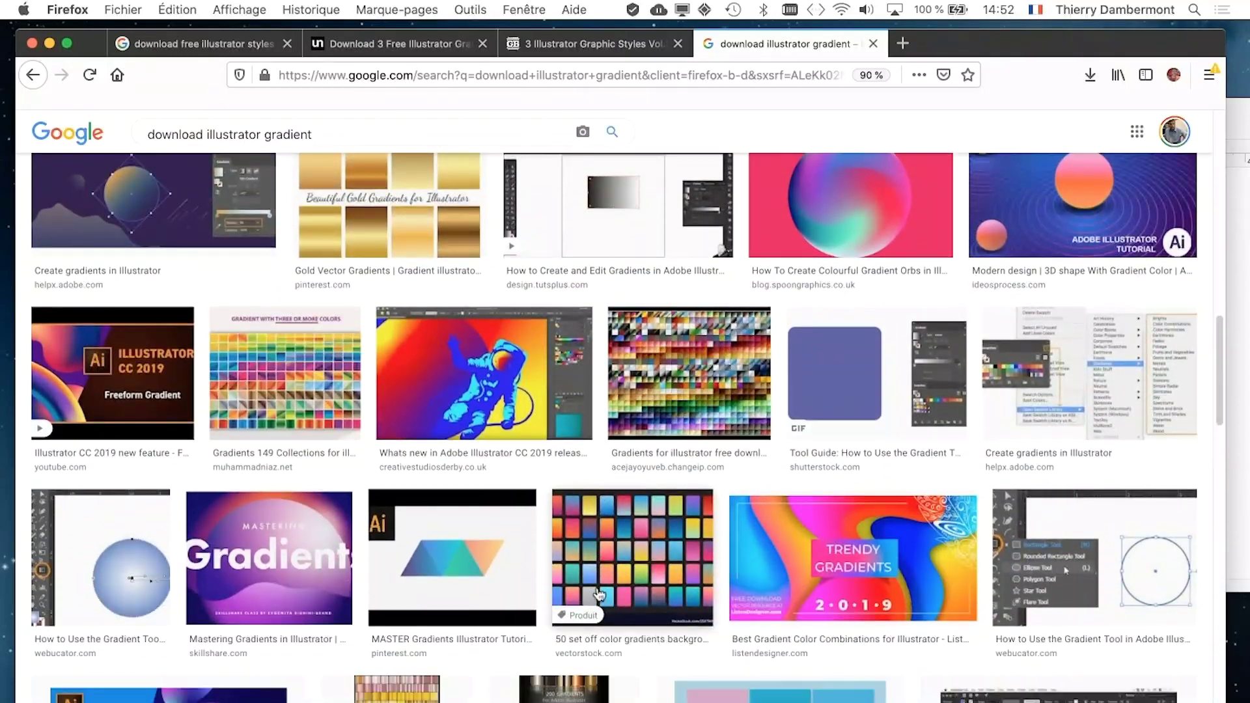
pyautogui.scroll(-8, 598, 593)
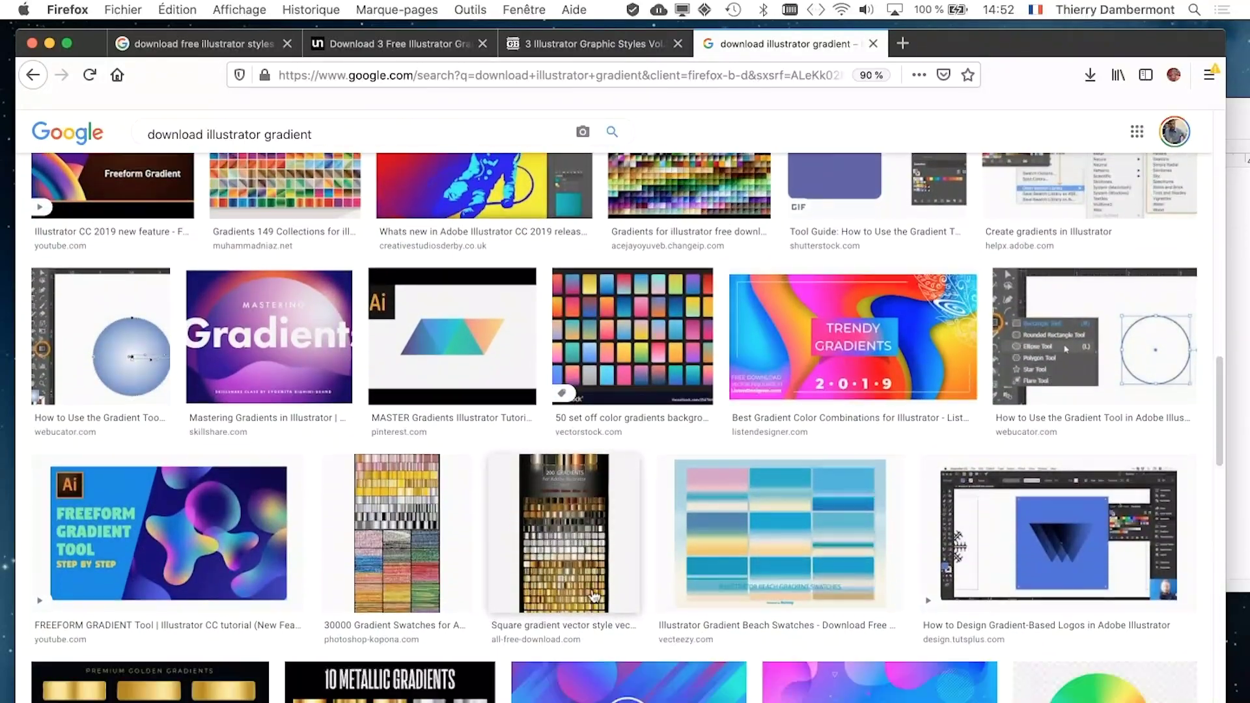
pyautogui.scroll(-7, 593, 601)
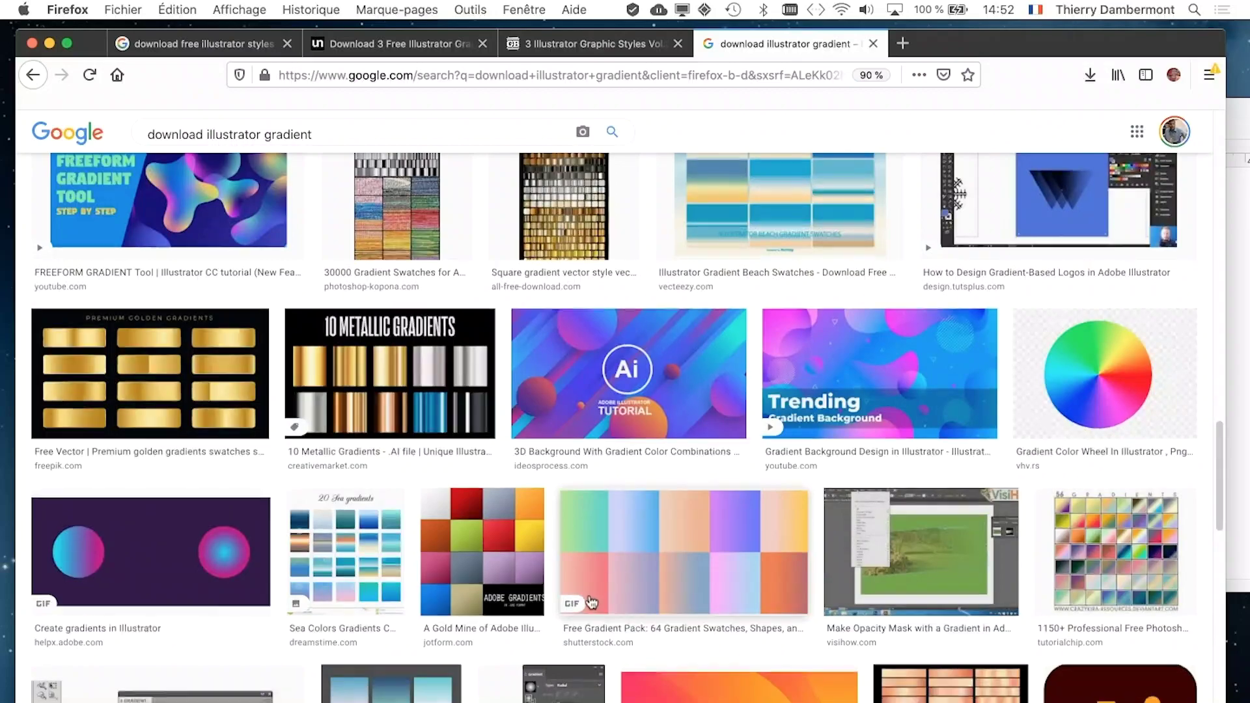
pyautogui.scroll(-2, 591, 602)
pyautogui.scroll(20, 583, 619)
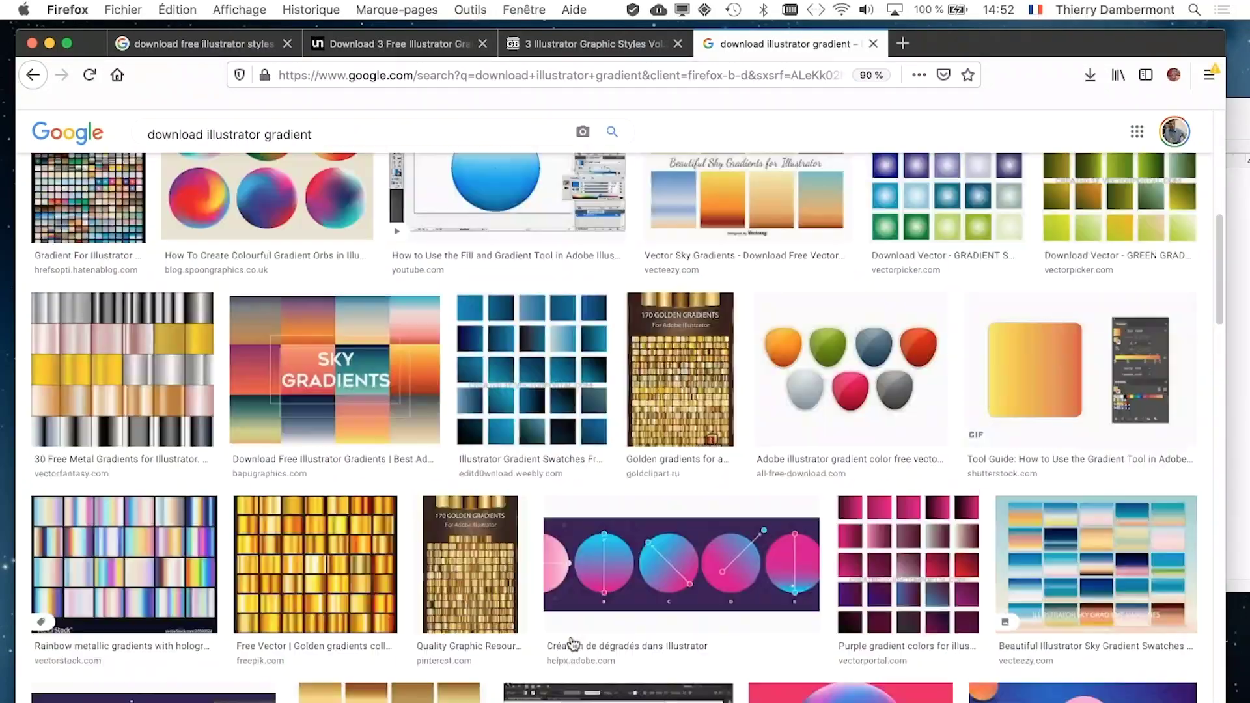
# - Search images for "download illustrator brush" and browse the brush sets on an enlarged page
pyautogui.scroll(11, 571, 651)
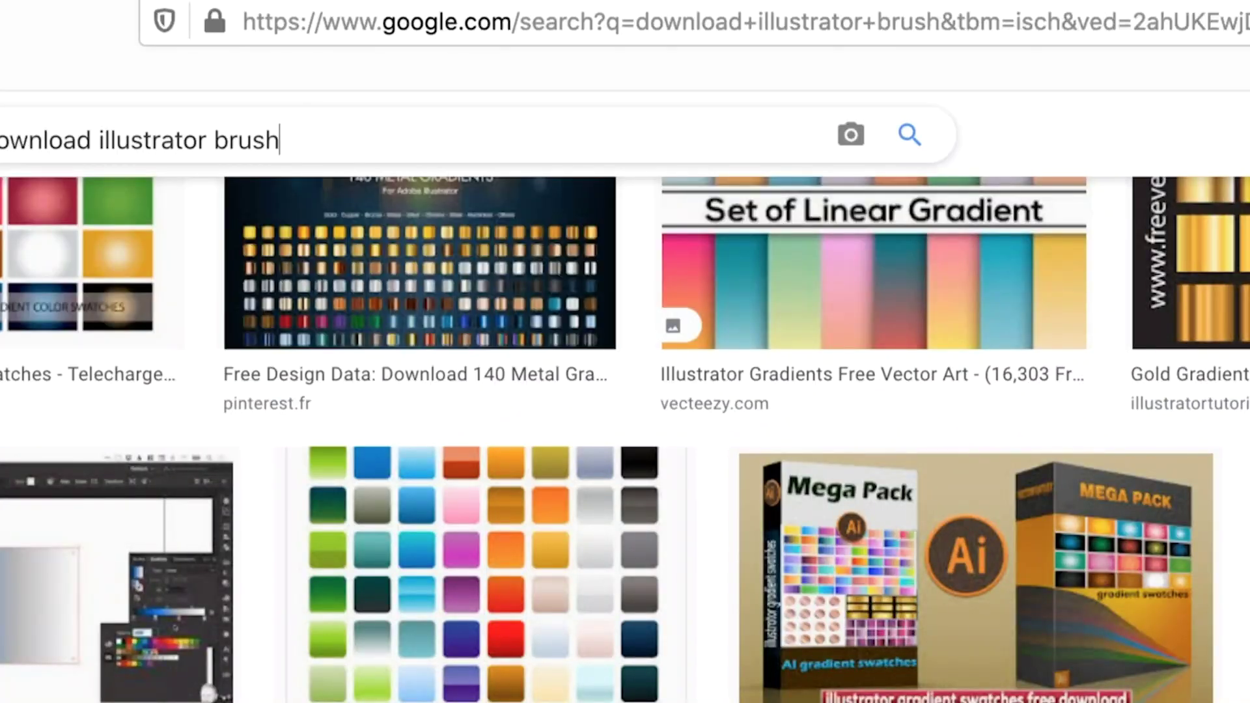
pyautogui.press('Return')
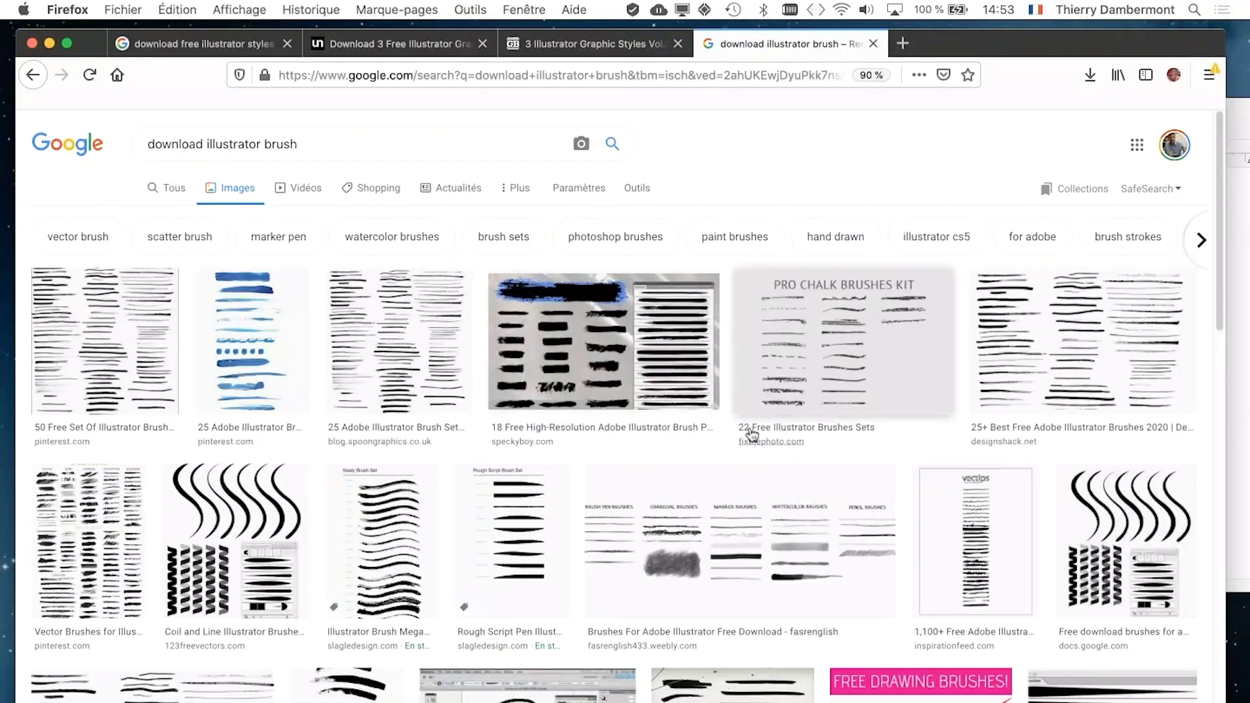
pyautogui.scroll(-8, 752, 435)
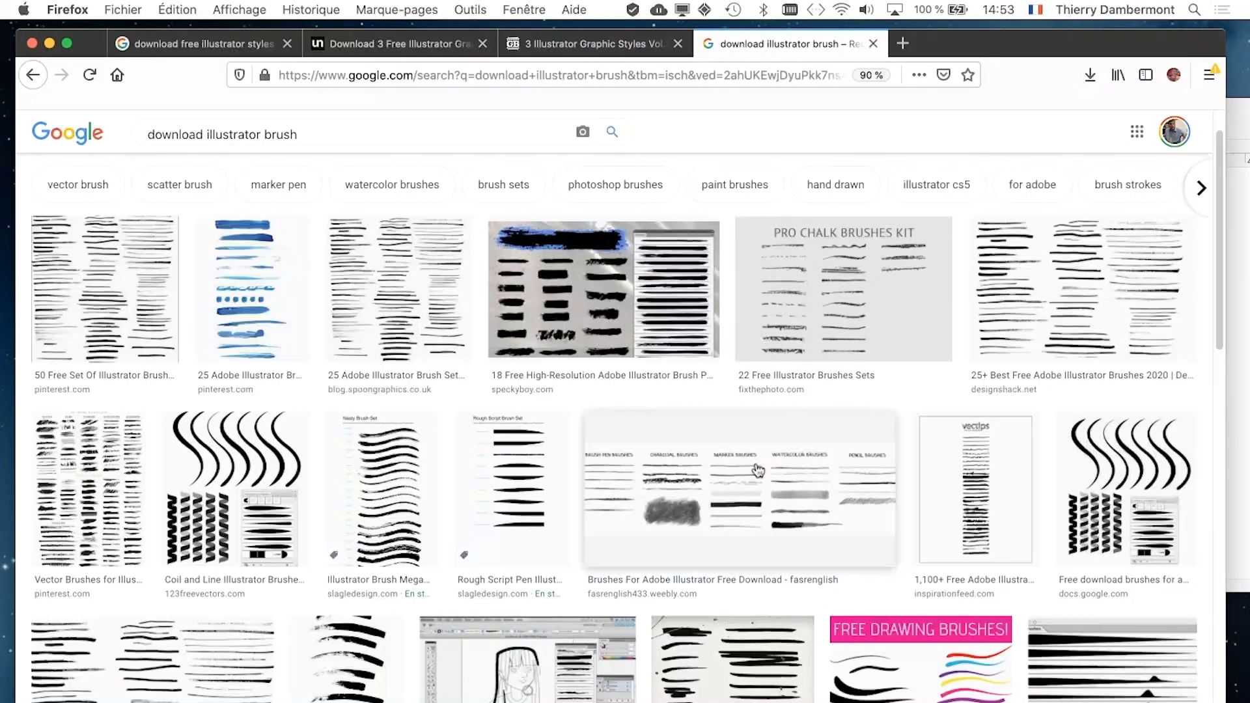
pyautogui.press('super+plus')
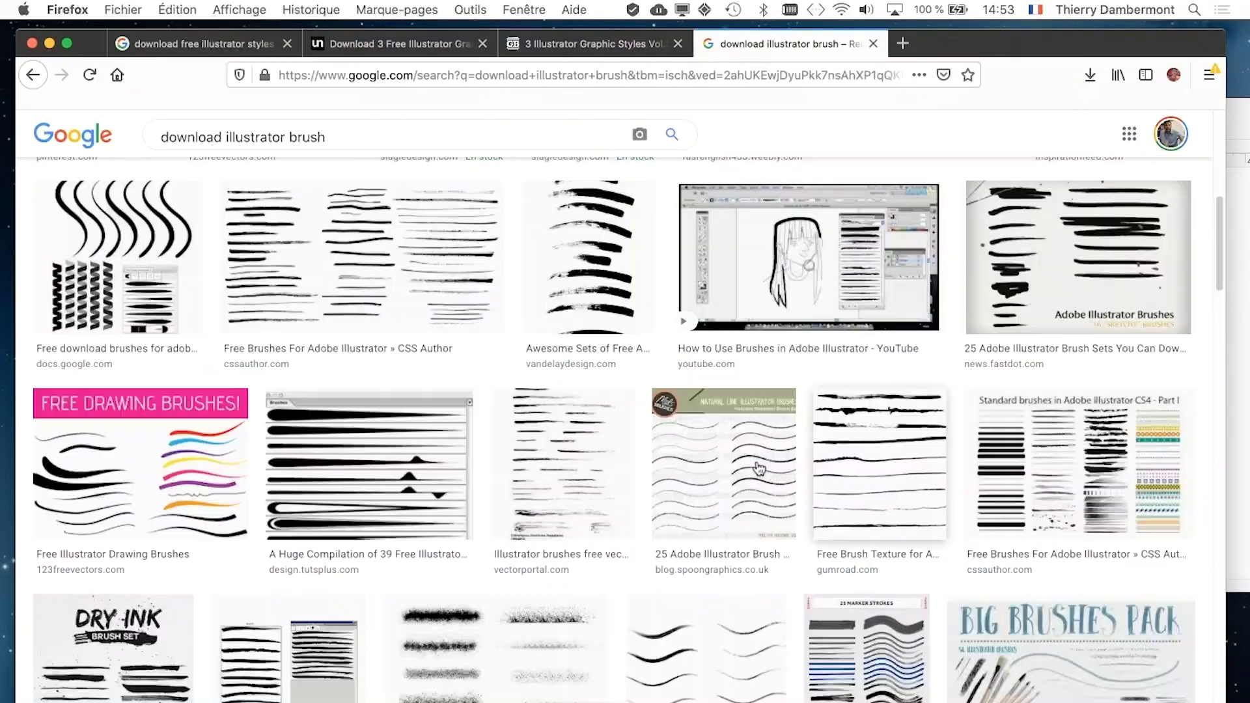
pyautogui.scroll(-12, 760, 468)
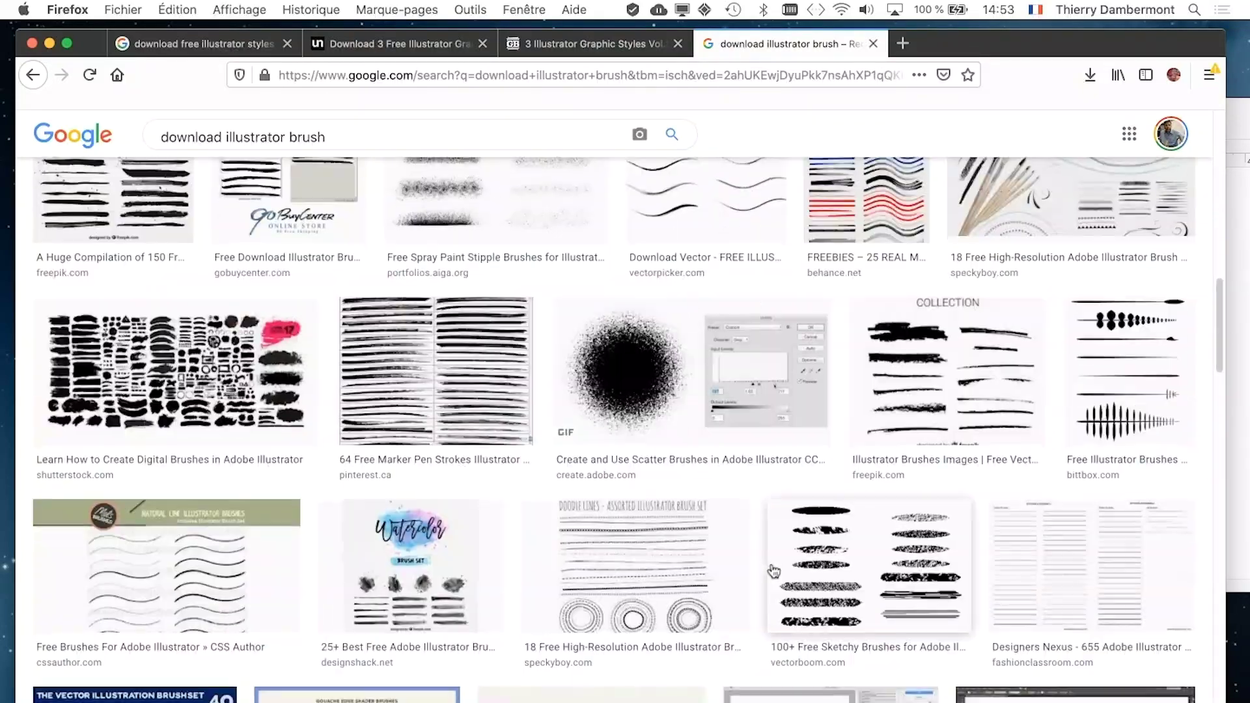
pyautogui.scroll(-11, 775, 571)
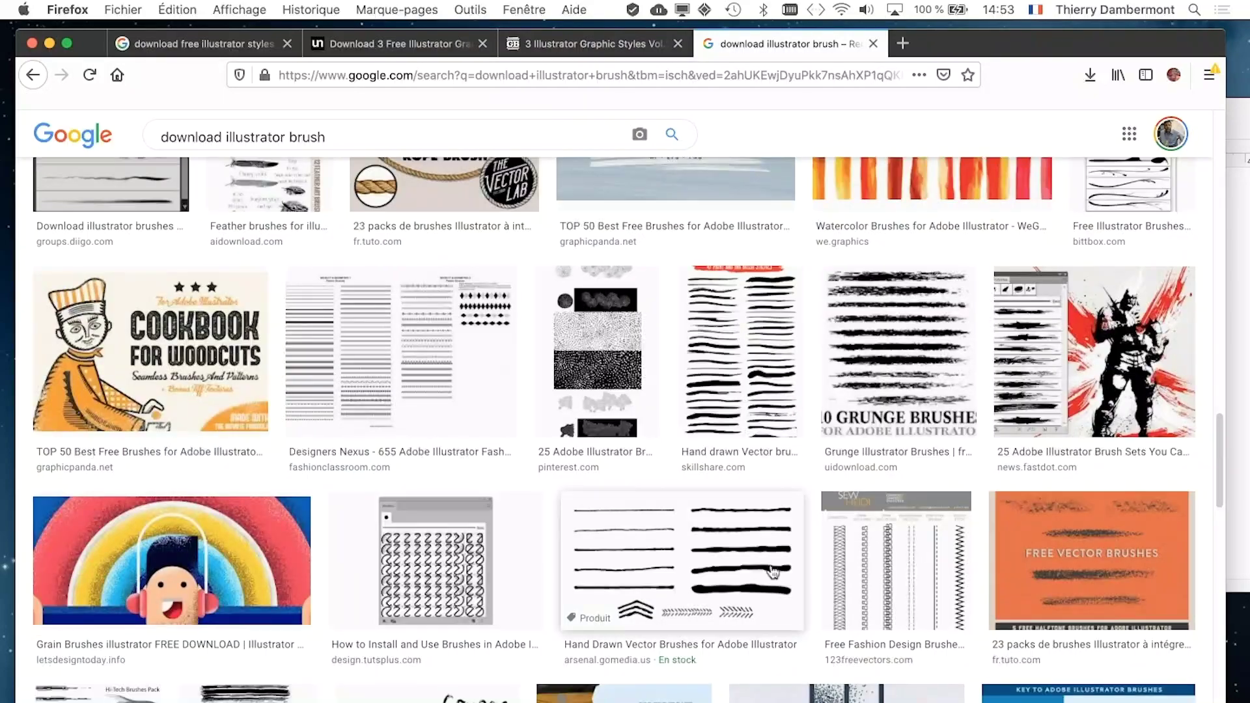
pyautogui.scroll(4, 770, 566)
pyautogui.scroll(15, 768, 561)
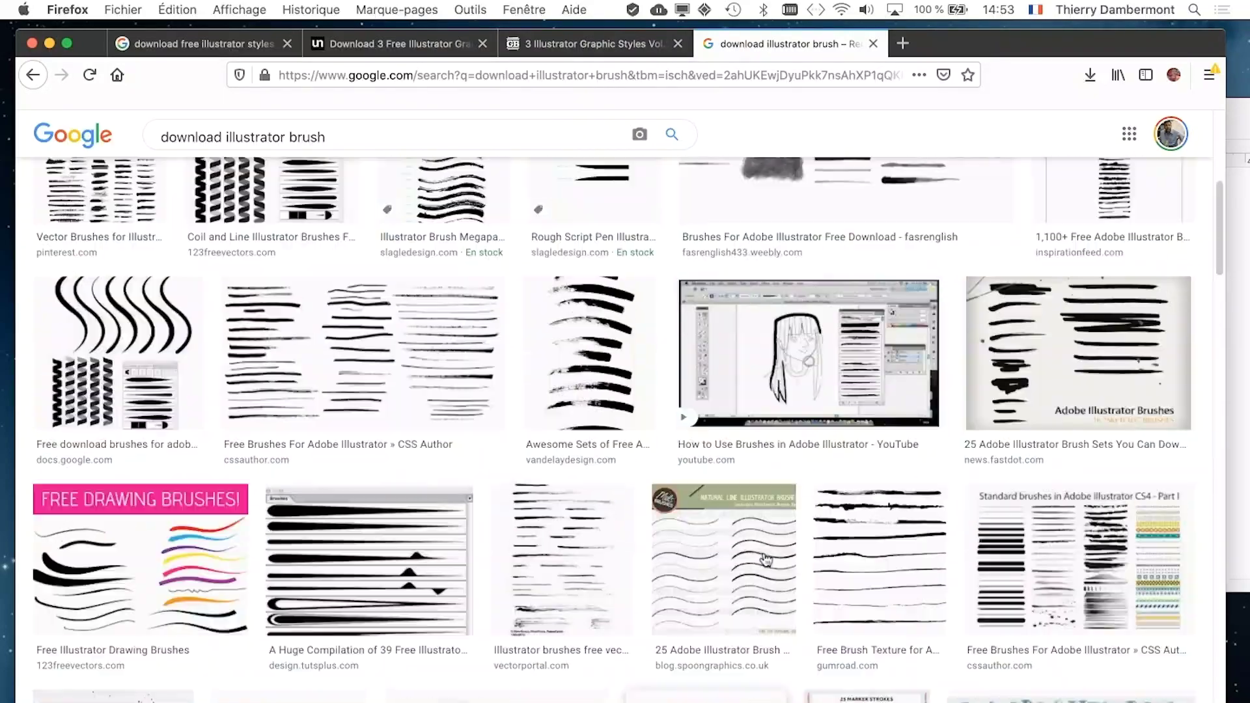
pyautogui.scroll(3, 767, 560)
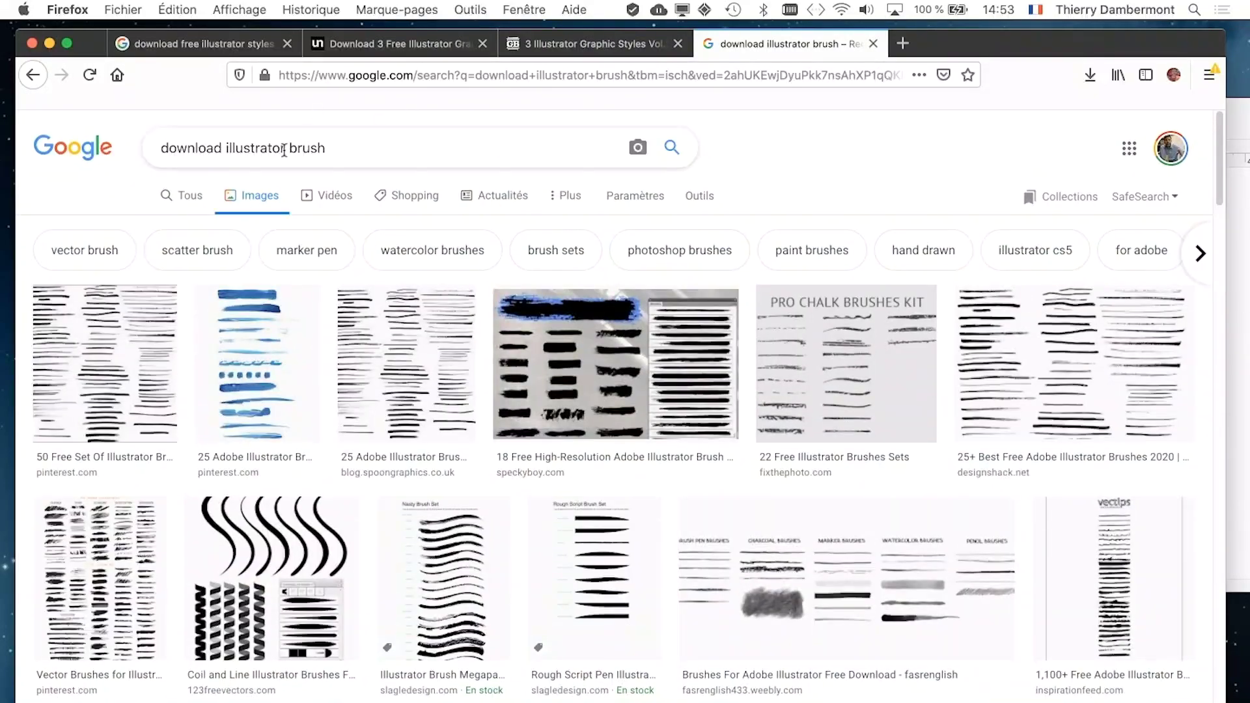
# - Search images for "download illustrator symbol" and browse the symbol sets
pyautogui.write('symbol')
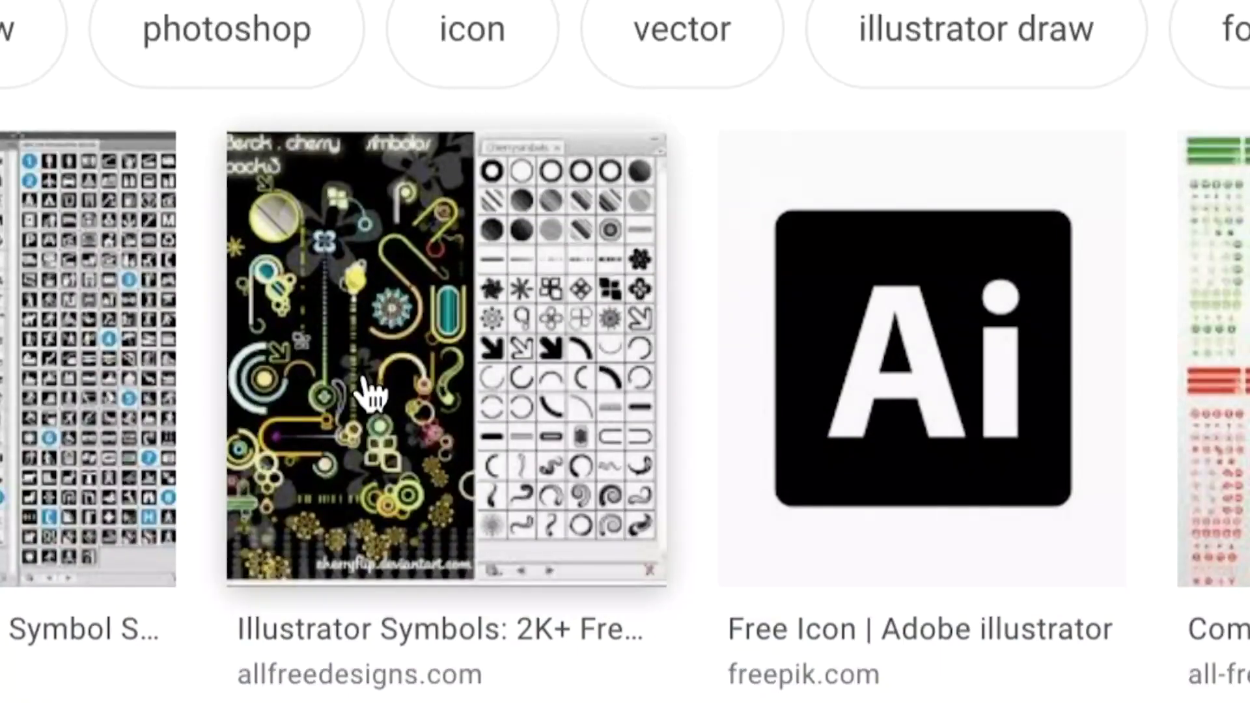
pyautogui.scroll(-12, 696, 528)
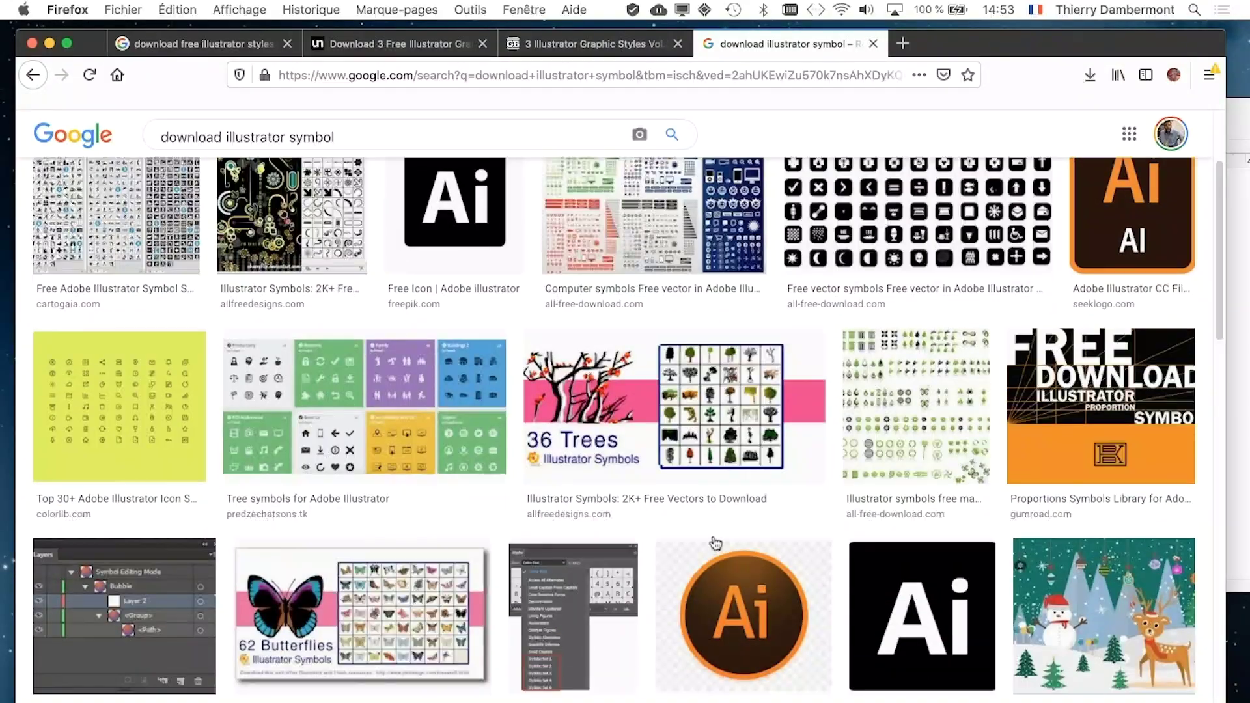
pyautogui.scroll(-5, 718, 544)
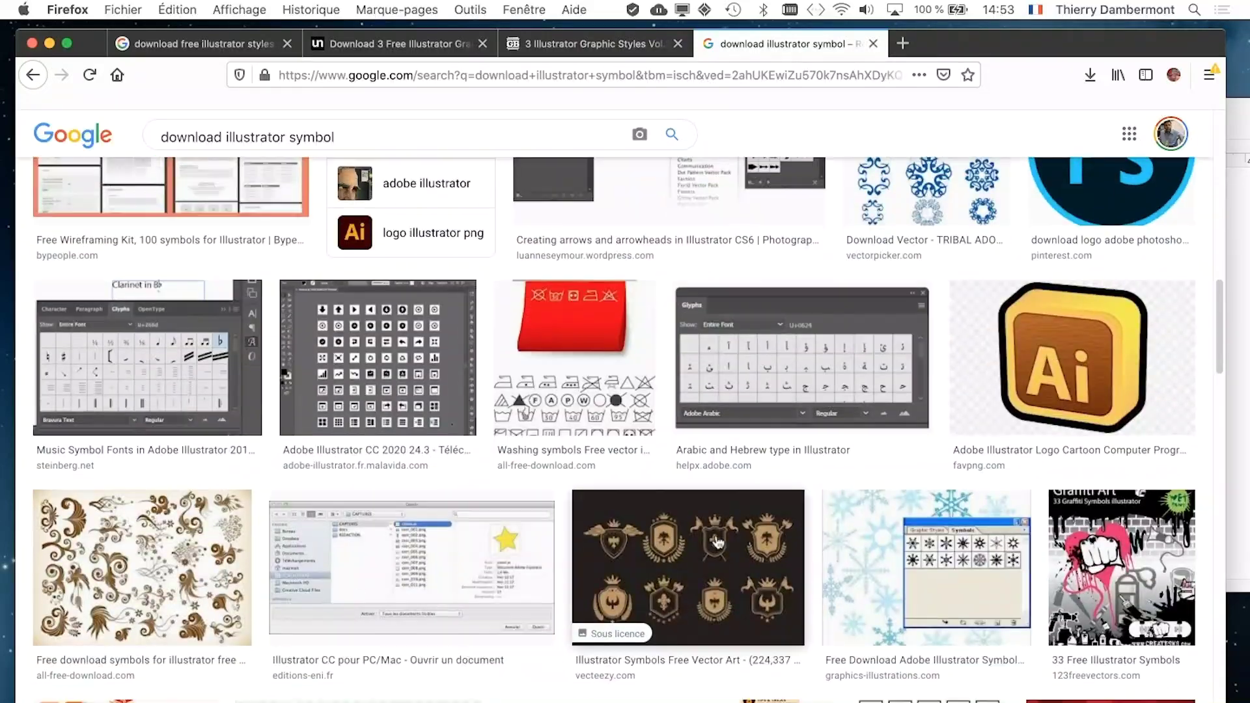
pyautogui.scroll(10, 718, 545)
pyautogui.scroll(10, 719, 545)
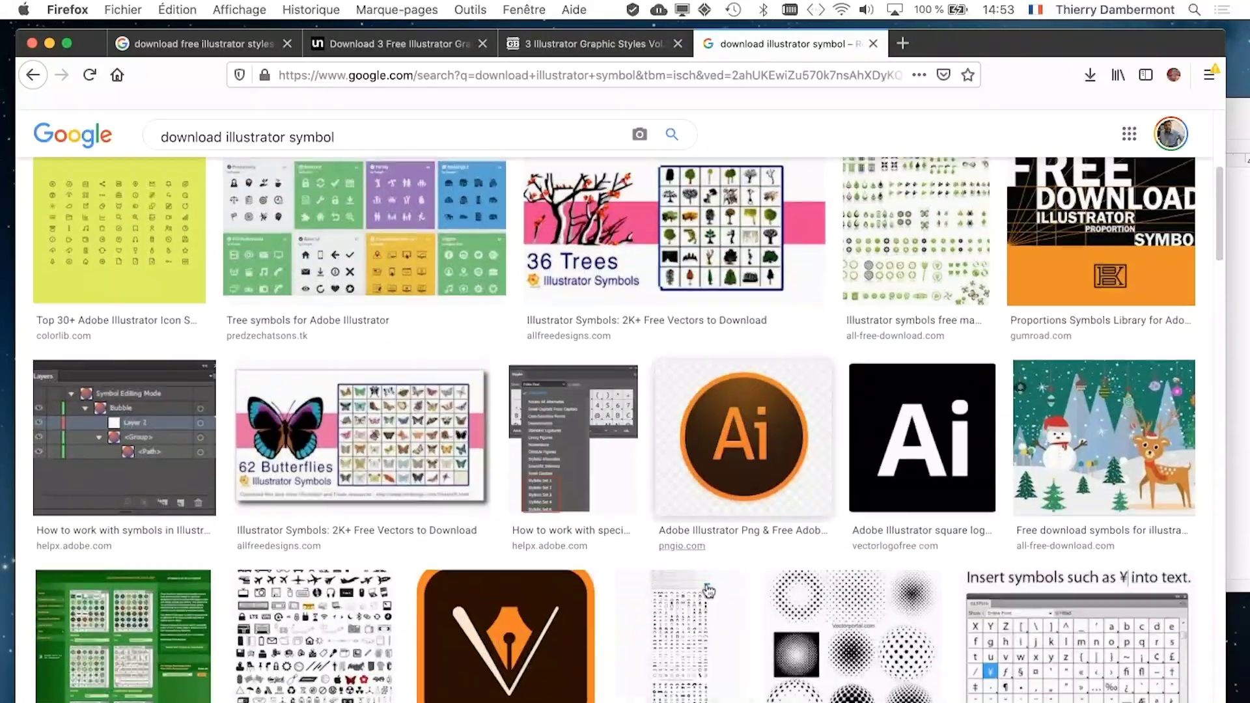